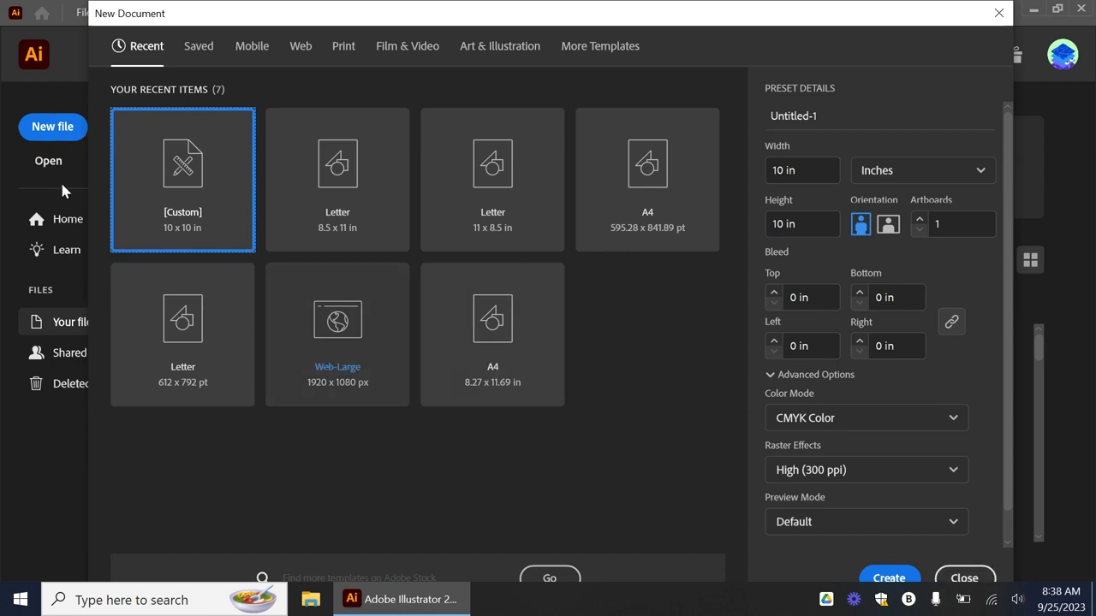
{"action": "left_click", "coordinate": [32, 604]}
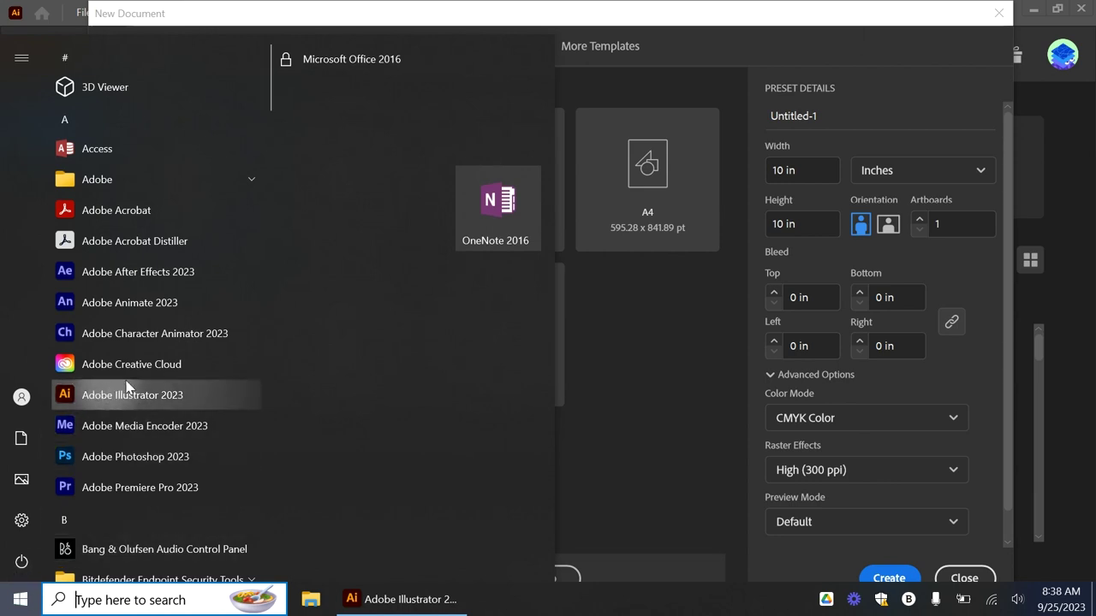
{"action": "left_click", "coordinate": [746, 31]}
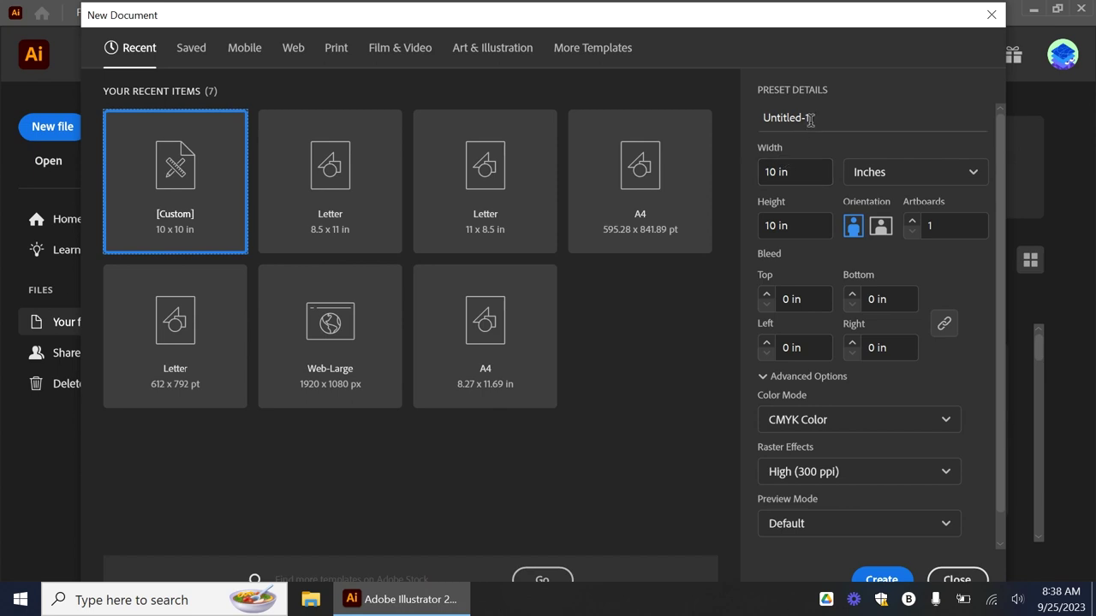
Create a new document named Cauldron with a width and height of 8 in.
{"action": "left_click", "coordinate": [758, 172]}
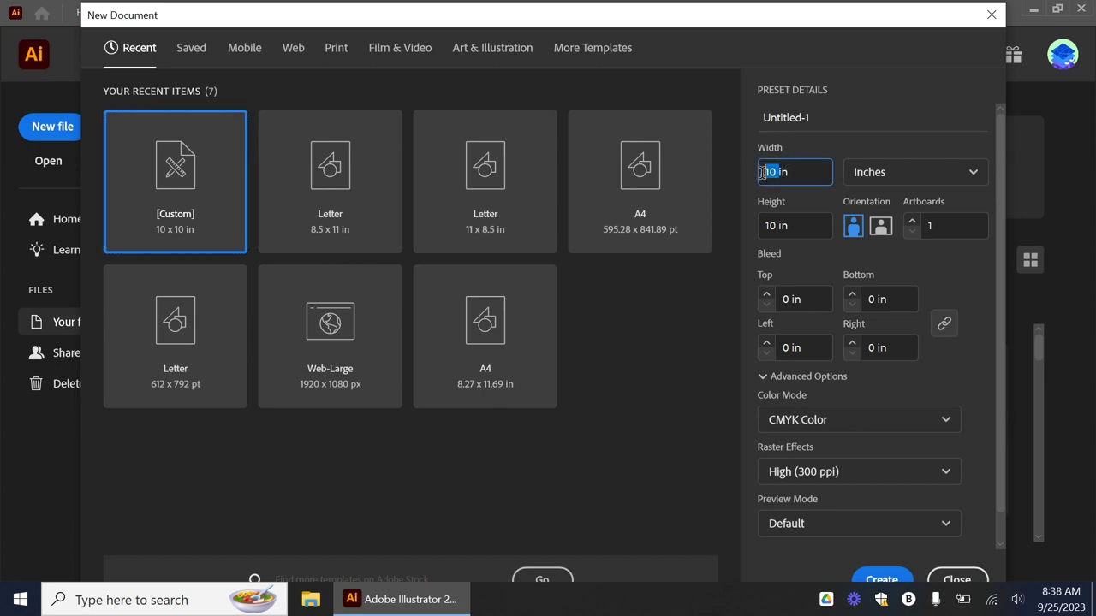
{"action": "type", "text": "8"}
{"action": "left_click", "coordinate": [776, 226]}
{"action": "type", "text": "8"}
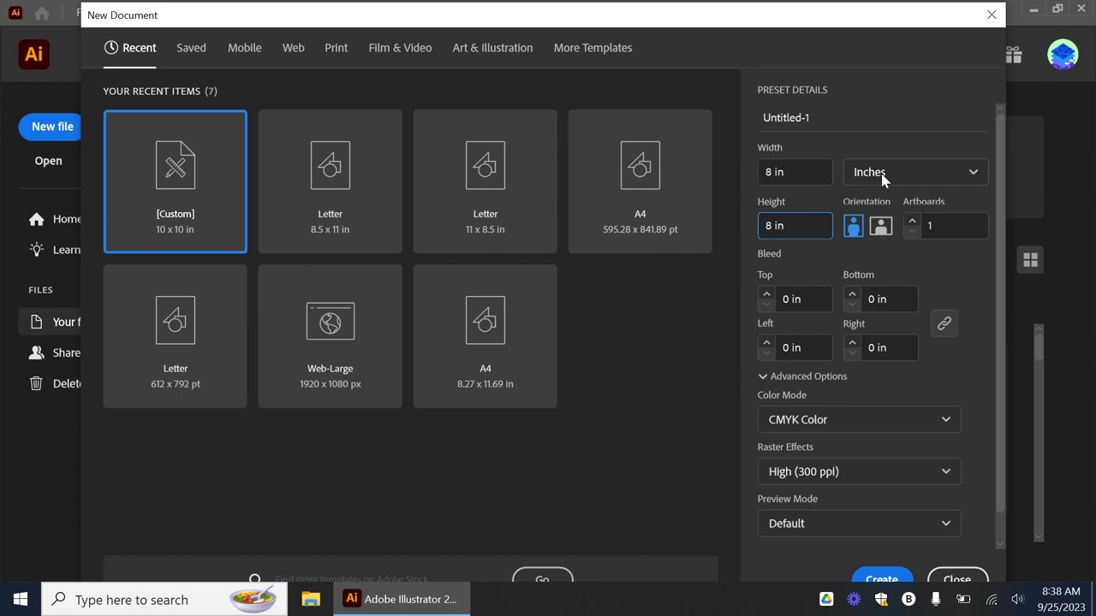
{"action": "left_click", "coordinate": [869, 120]}
{"action": "double_click", "coordinate": [779, 118]}
{"action": "type", "text": "cOU"}
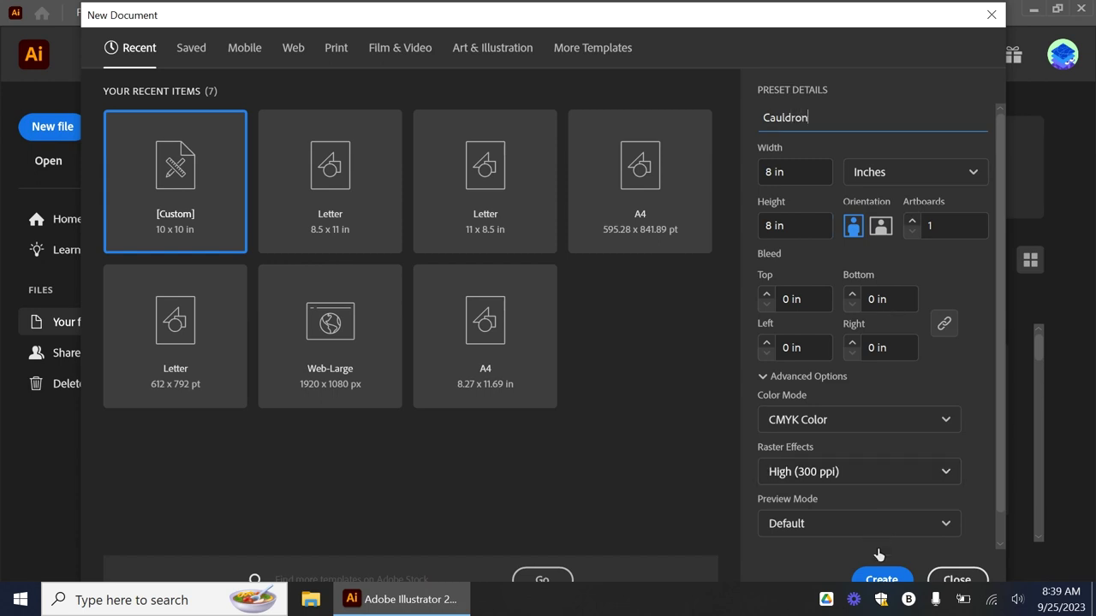
{"action": "left_click", "coordinate": [895, 574]}
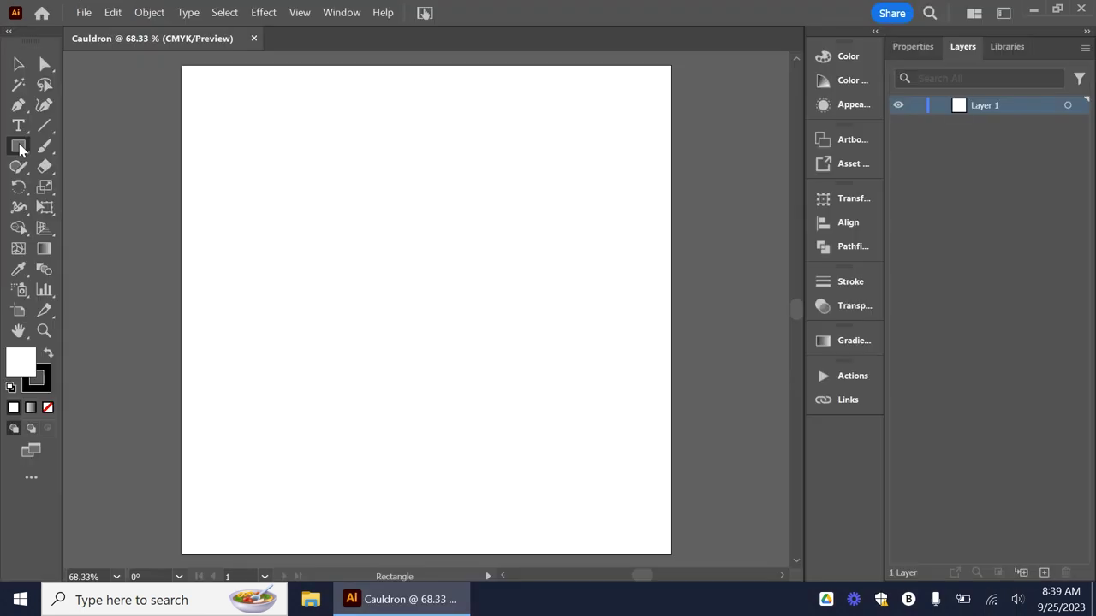
Draw a wide, flat ellipse about 5.81 in by 1.53 in across the upper part of the artboard.
{"action": "left_click", "coordinate": [19, 147]}
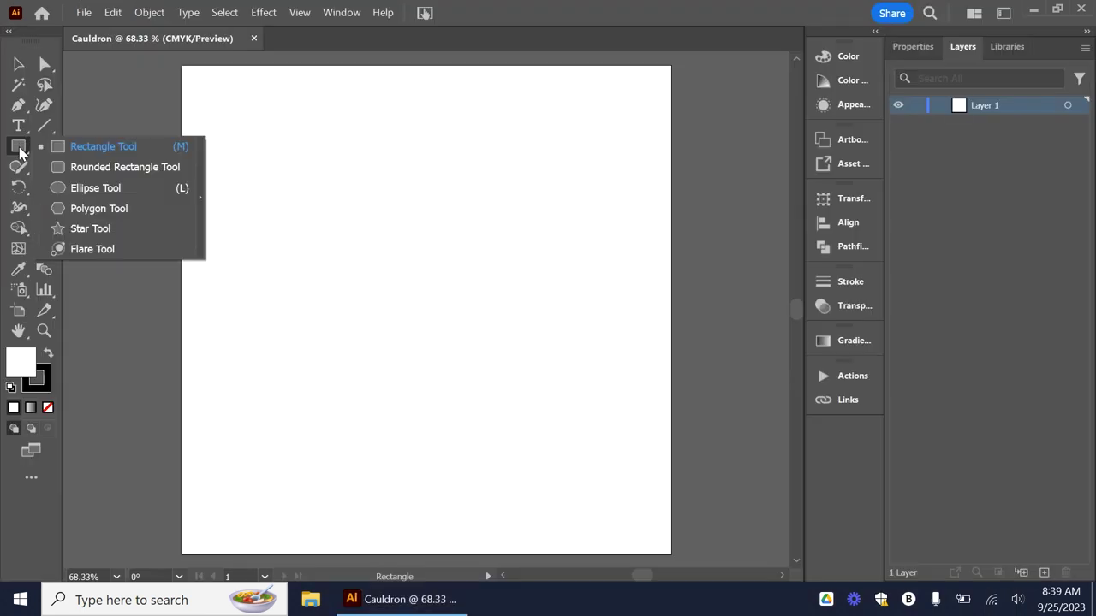
{"action": "left_click", "coordinate": [94, 190]}
{"action": "left_click_drag", "start_coordinate": [253, 162], "coordinate": [608, 257]}
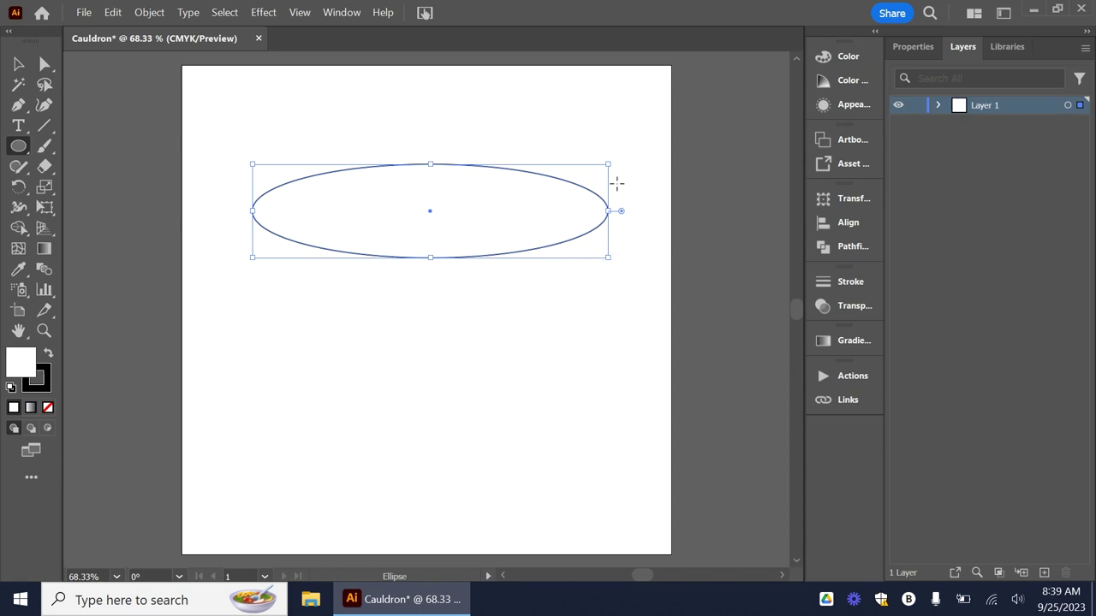
Set the ellipse's stroke weight to 12 pt.
{"action": "left_click", "coordinate": [916, 48]}
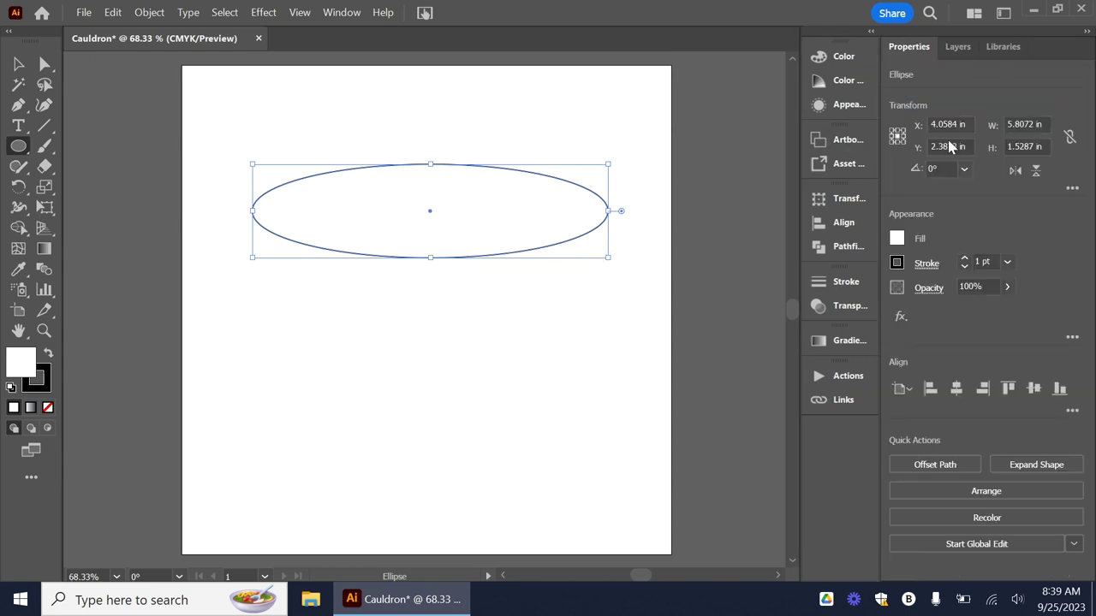
{"action": "left_click", "coordinate": [967, 260]}
{"action": "left_click", "coordinate": [967, 260]}
{"action": "left_click", "coordinate": [967, 261]}
{"action": "left_click", "coordinate": [967, 260]}
{"action": "left_click", "coordinate": [967, 260]}
{"action": "left_click", "coordinate": [967, 260]}
{"action": "left_click", "coordinate": [968, 261]}
{"action": "left_click", "coordinate": [967, 260]}
{"action": "left_click", "coordinate": [969, 260]}
{"action": "left_click", "coordinate": [969, 260]}
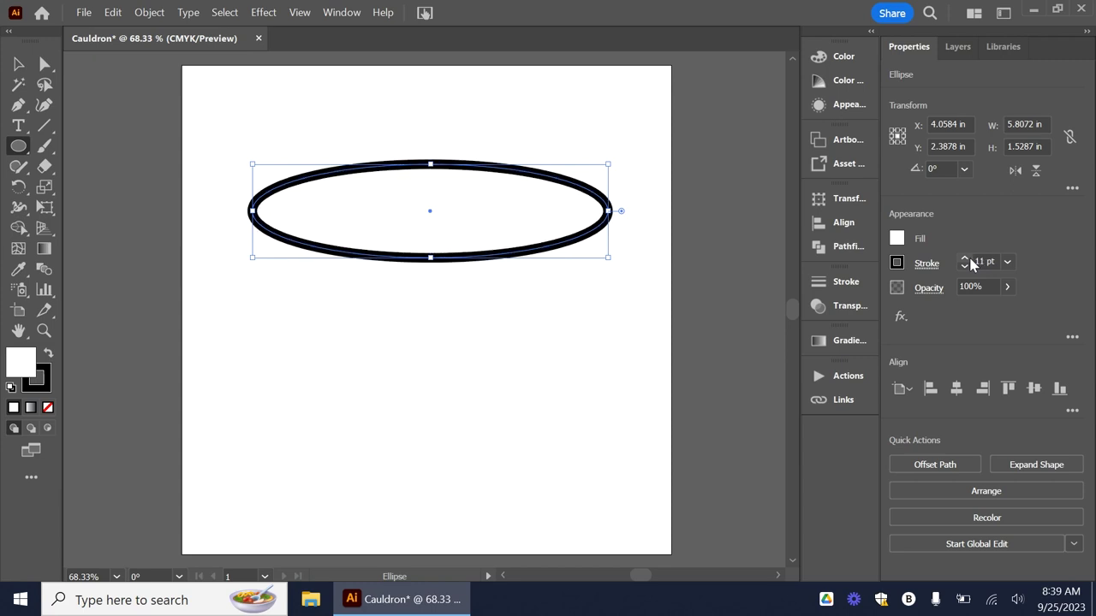
{"action": "left_click", "coordinate": [967, 260]}
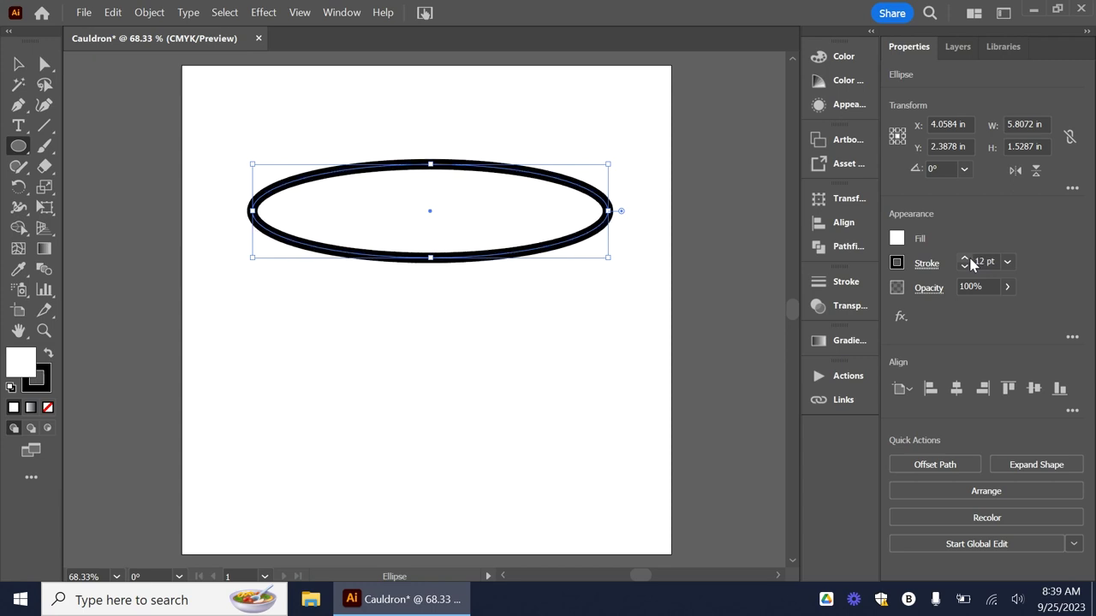
Apply the C=75 M=100 Y=0 K=0 purple swatch to the ellipse's stroke.
{"action": "left_click", "coordinate": [896, 263]}
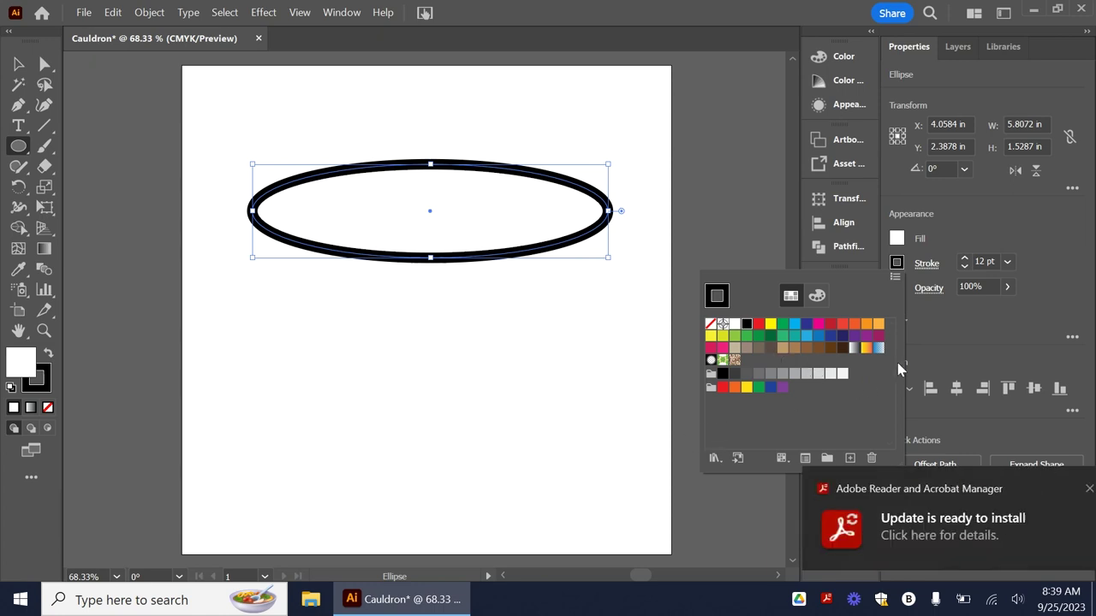
{"action": "left_click", "coordinate": [1059, 490]}
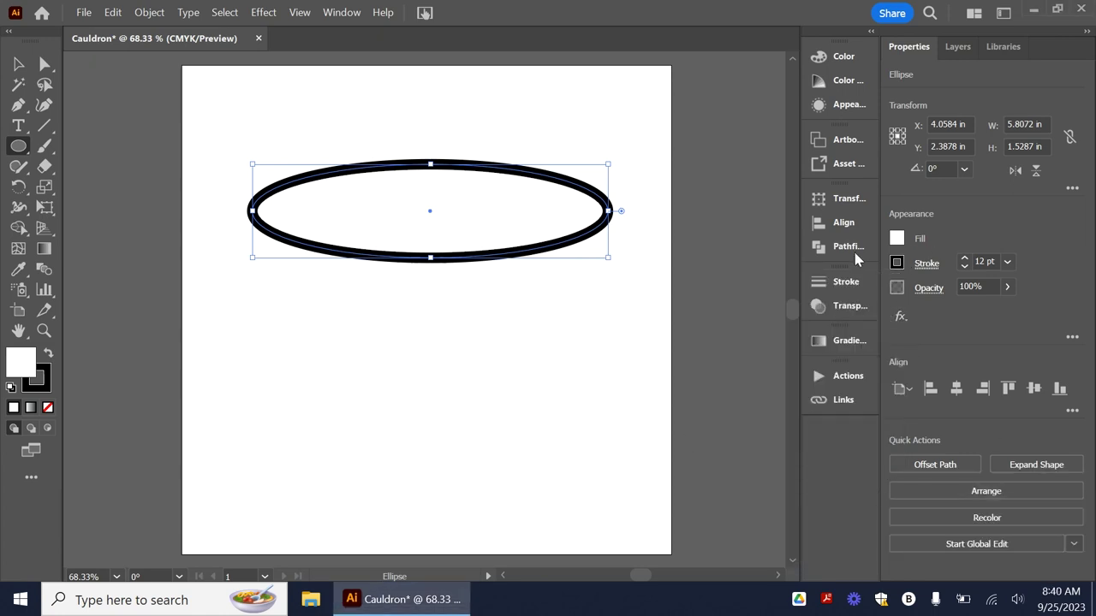
{"action": "left_click", "coordinate": [896, 263]}
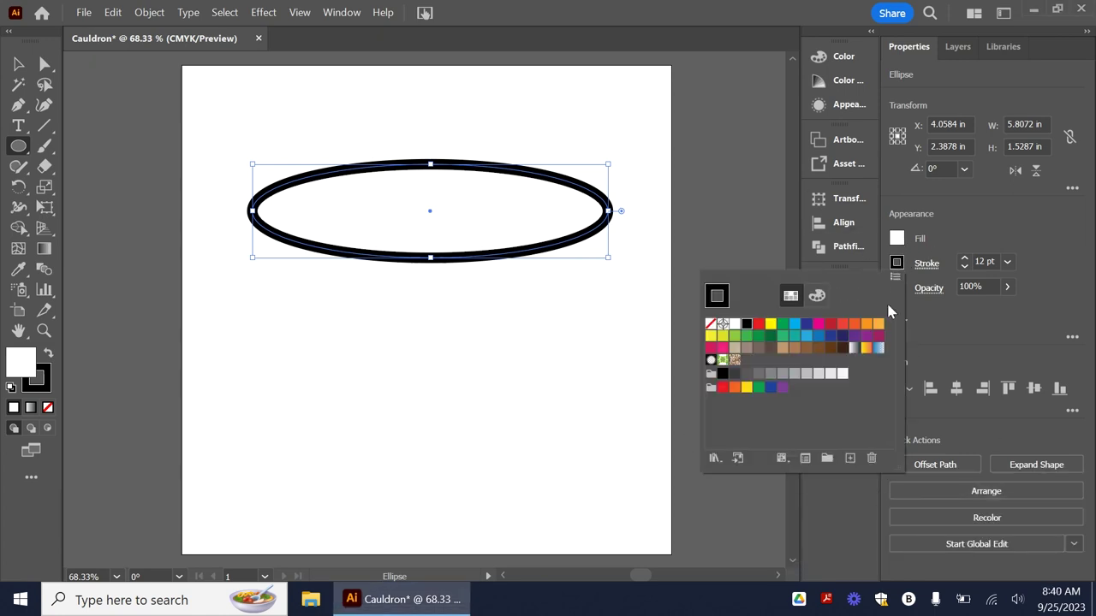
{"action": "left_click", "coordinate": [855, 340]}
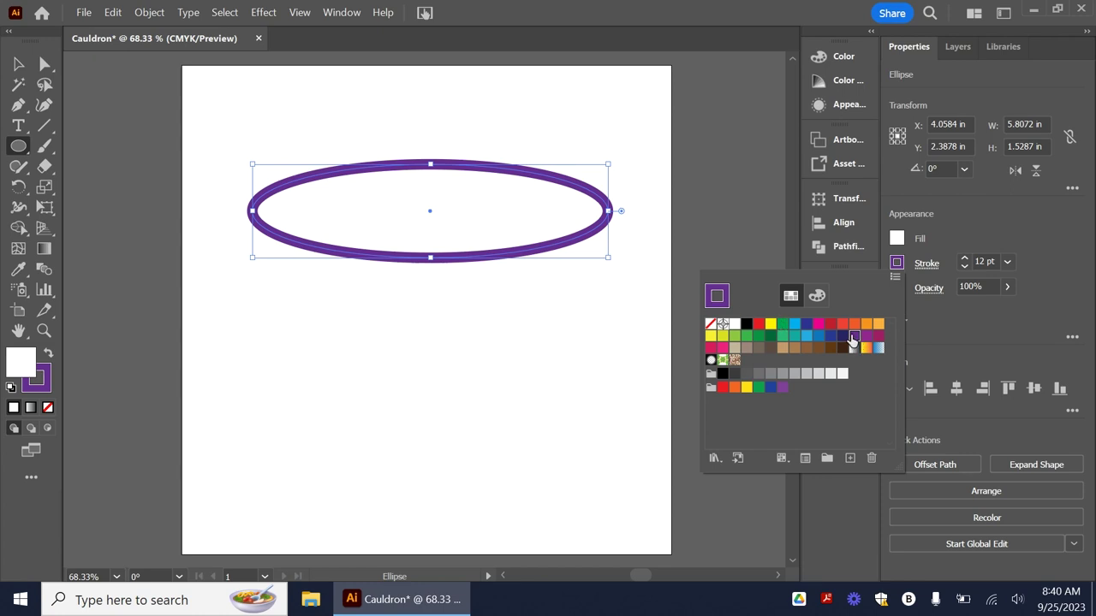
Edit the stroke's purple swatch to a muted purple of C=65 M=82 Y=23 K=0.
{"action": "double_click", "coordinate": [855, 337]}
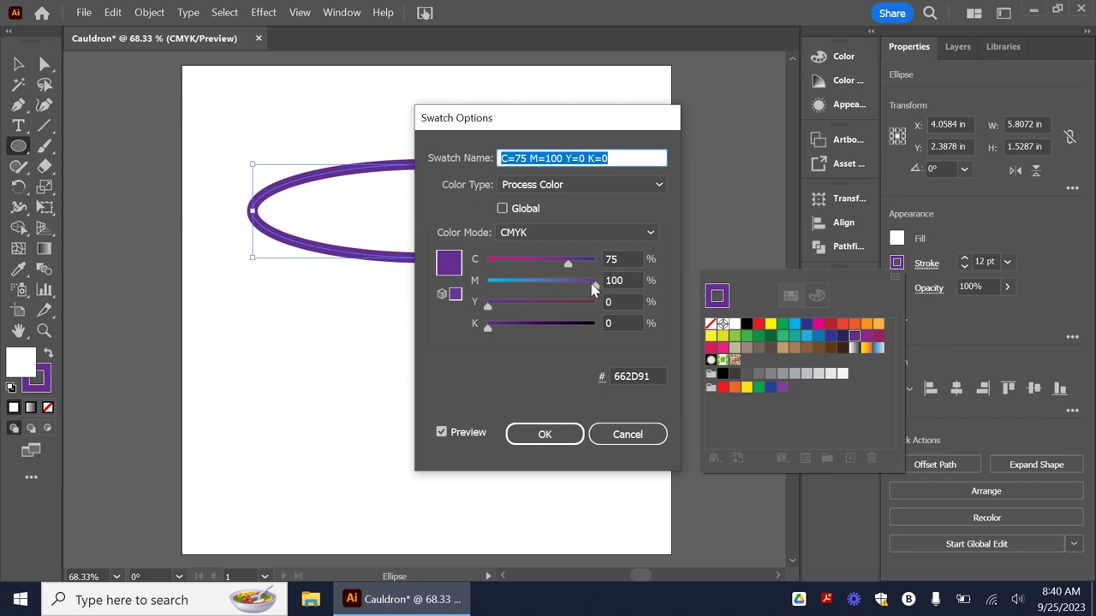
{"action": "left_click_drag", "start_coordinate": [596, 291], "coordinate": [577, 286]}
{"action": "left_click_drag", "start_coordinate": [505, 302], "coordinate": [511, 304]}
{"action": "left_click_drag", "start_coordinate": [553, 267], "coordinate": [557, 261]}
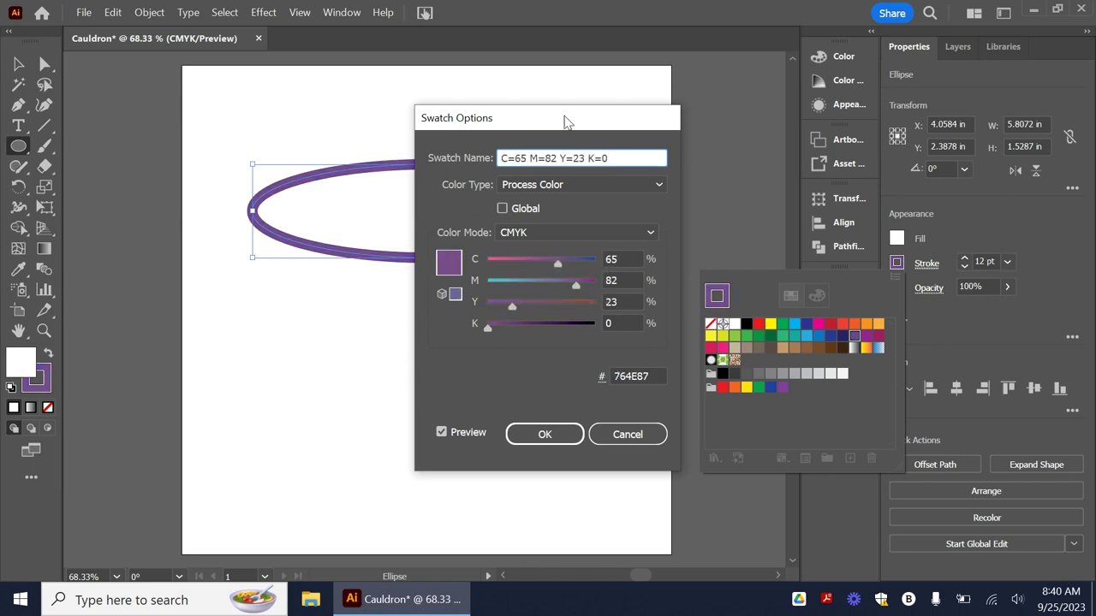
{"action": "left_click_drag", "start_coordinate": [562, 119], "coordinate": [806, 70]}
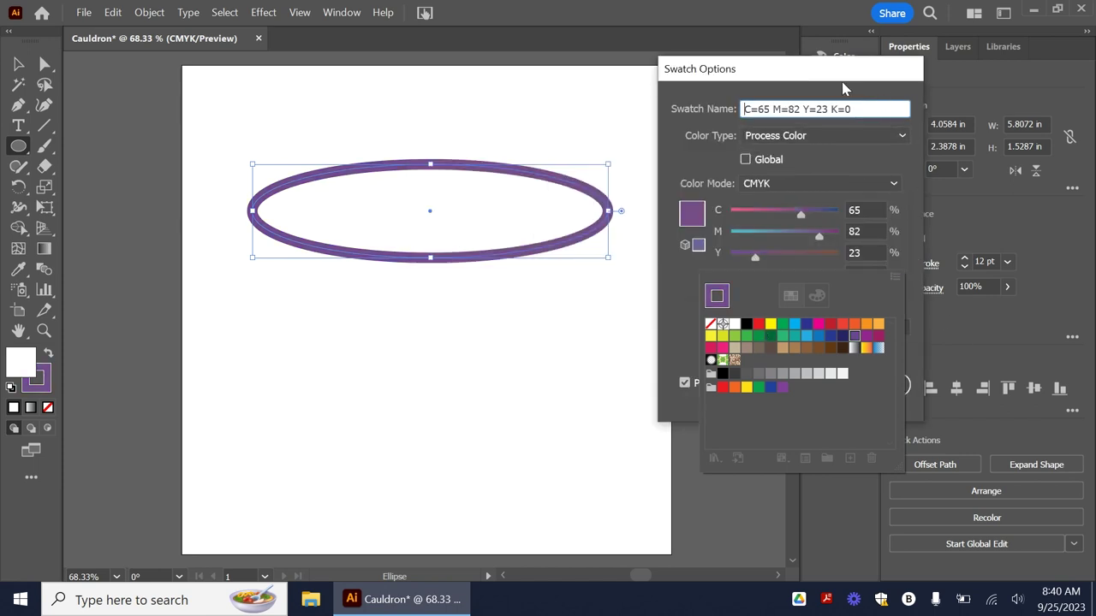
{"action": "left_click_drag", "start_coordinate": [861, 78], "coordinate": [573, 134]}
{"action": "left_click", "coordinate": [499, 443]}
{"action": "left_click", "coordinate": [947, 336]}
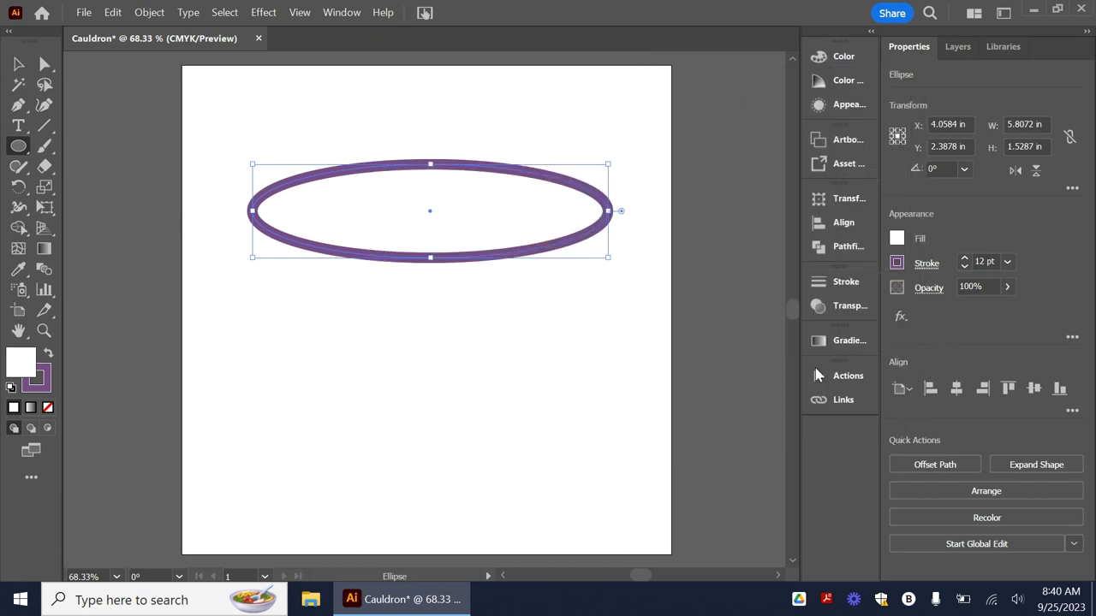
Select the purple-outlined ellipse and set its fill to none.
{"action": "key", "text": "v"}
{"action": "left_click", "coordinate": [544, 322]}
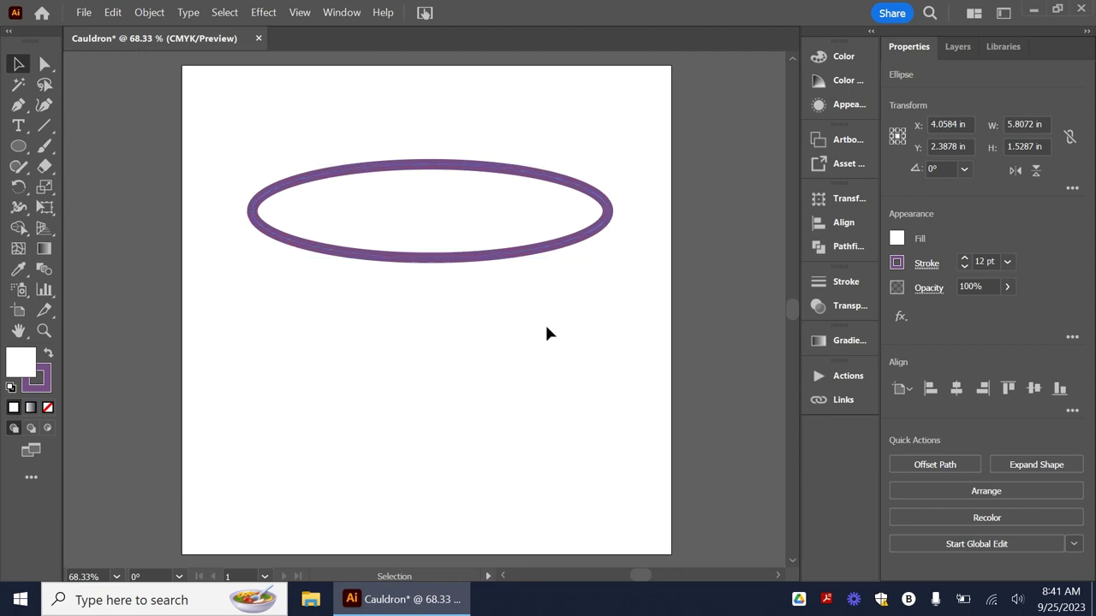
{"action": "left_click", "coordinate": [609, 211]}
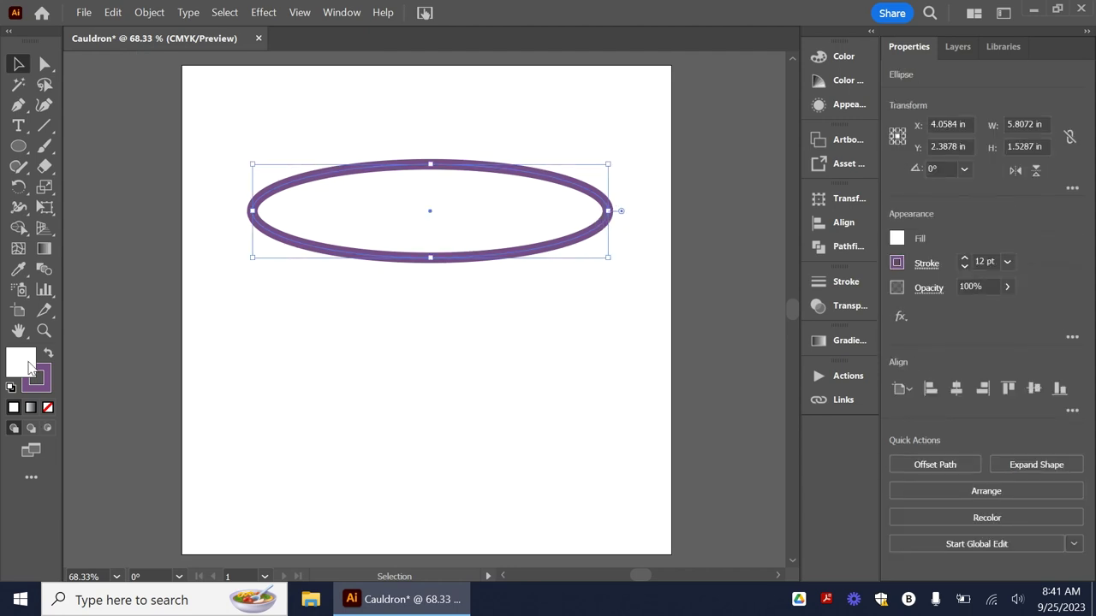
{"action": "left_click", "coordinate": [48, 407]}
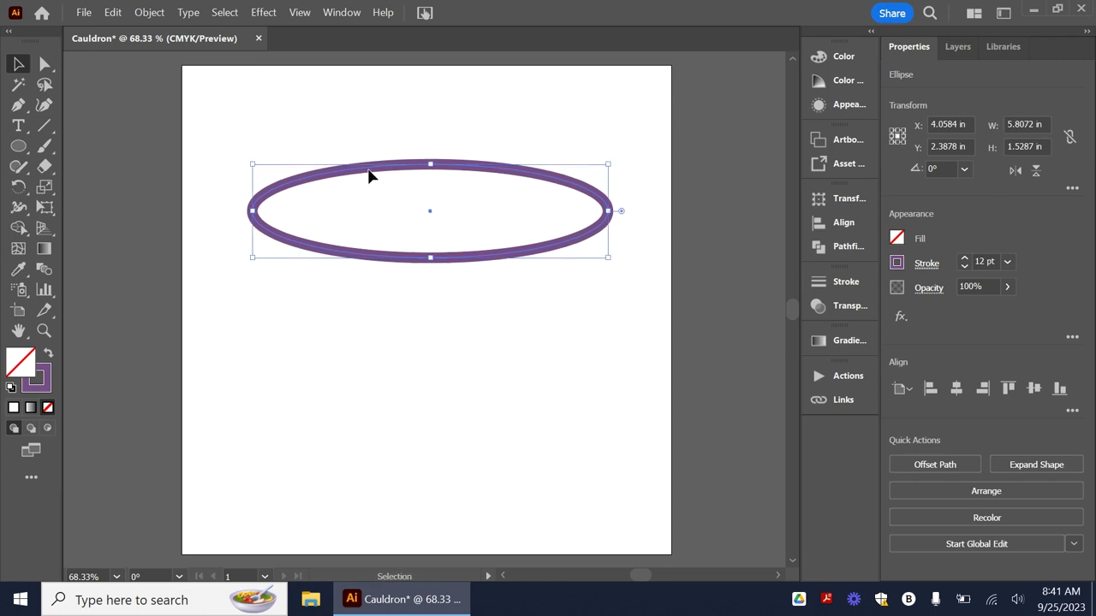
Remove the stroke from the duplicate ellipse stacked in place and fill it with the bright purple swatch from the last colour group.
{"action": "left_click", "coordinate": [897, 263]}
{"action": "left_click", "coordinate": [710, 324]}
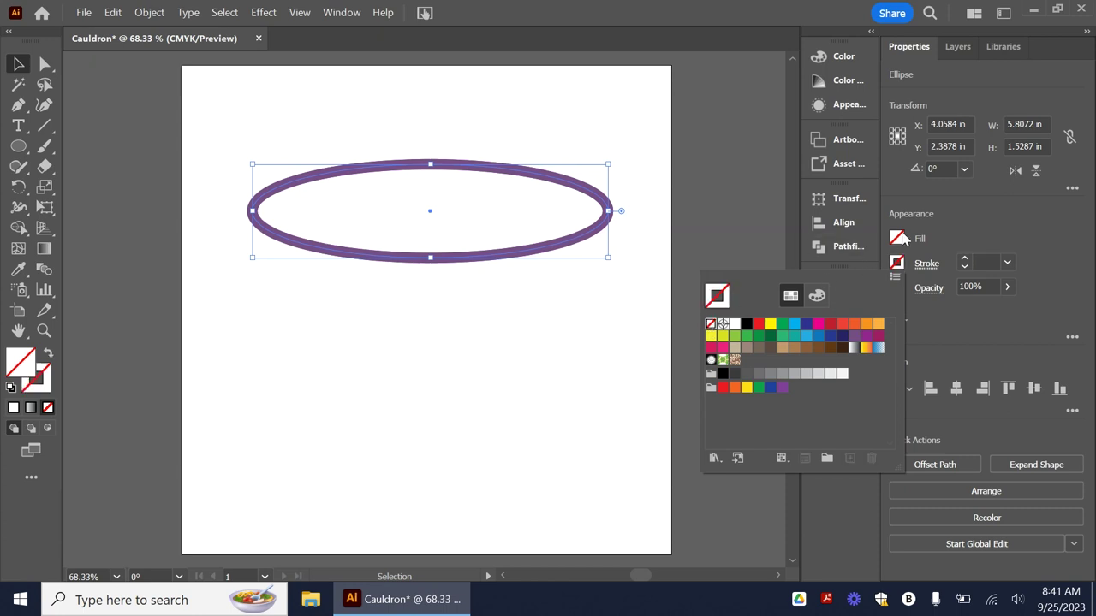
{"action": "left_click", "coordinate": [897, 240]}
{"action": "left_click", "coordinate": [897, 239]}
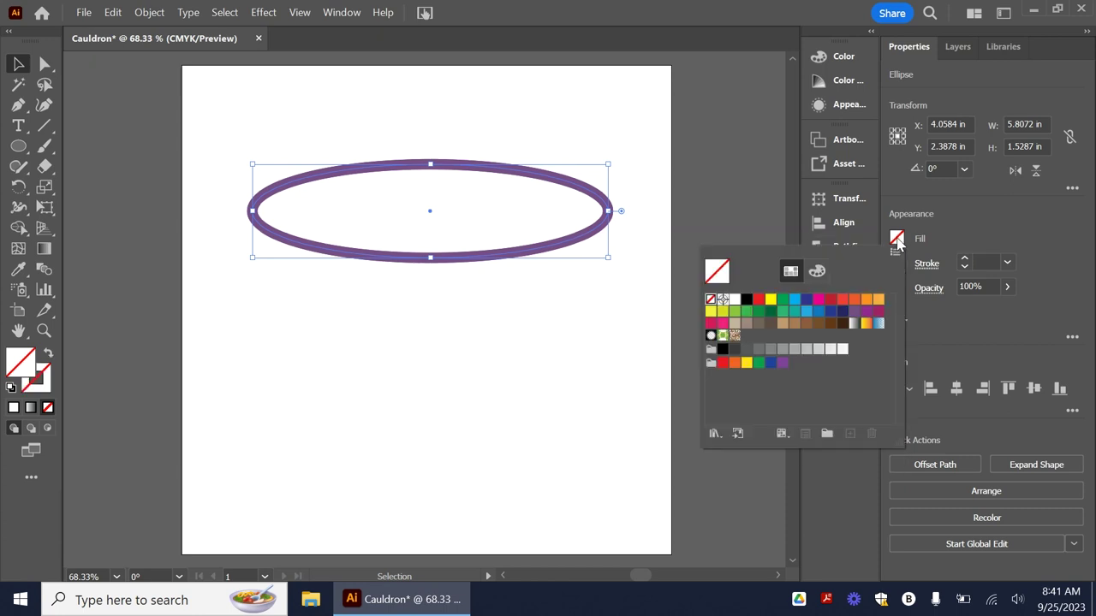
{"action": "left_click", "coordinate": [854, 313]}
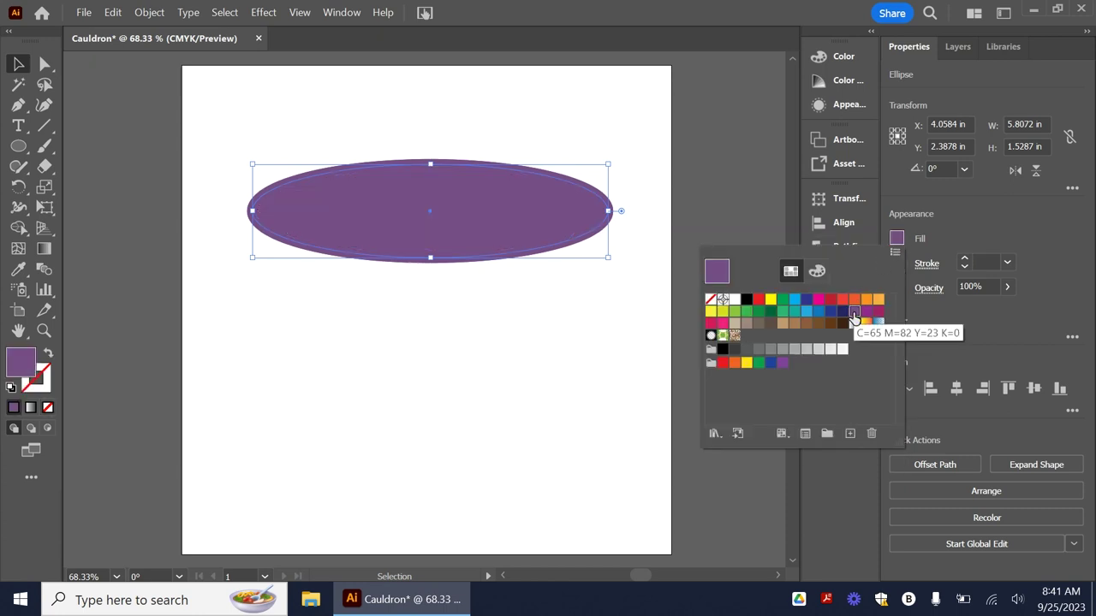
{"action": "left_click", "coordinate": [783, 365]}
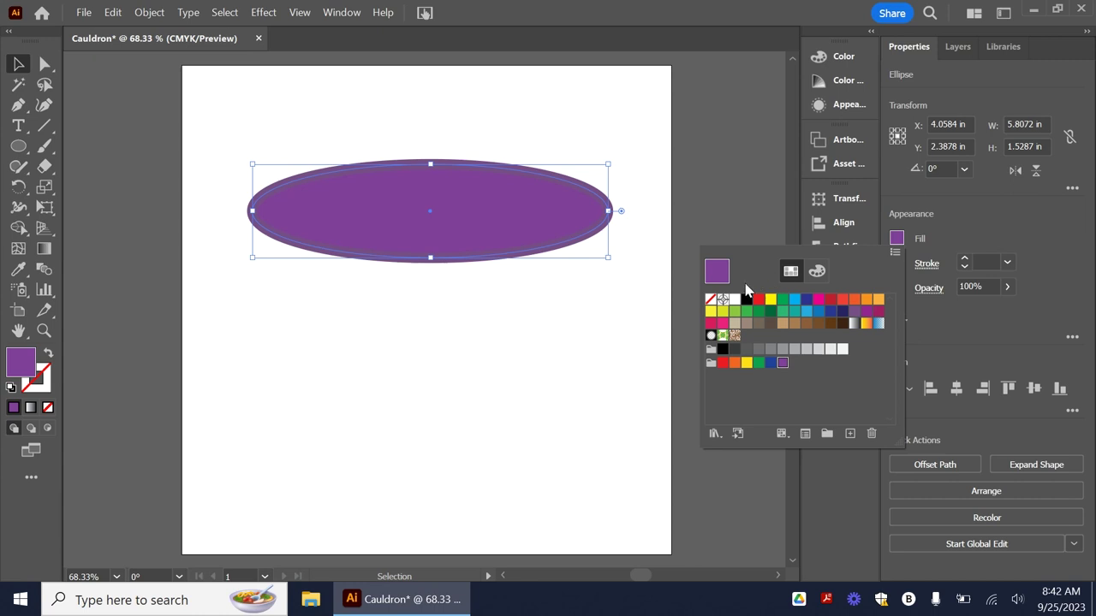
Move the muted purple swatch after the pattern swatches, then fill the inner ellipse with the C=50 M=100 swatch, edited to M=72 and much more black.
{"action": "left_click_drag", "start_coordinate": [857, 320], "coordinate": [747, 339]}
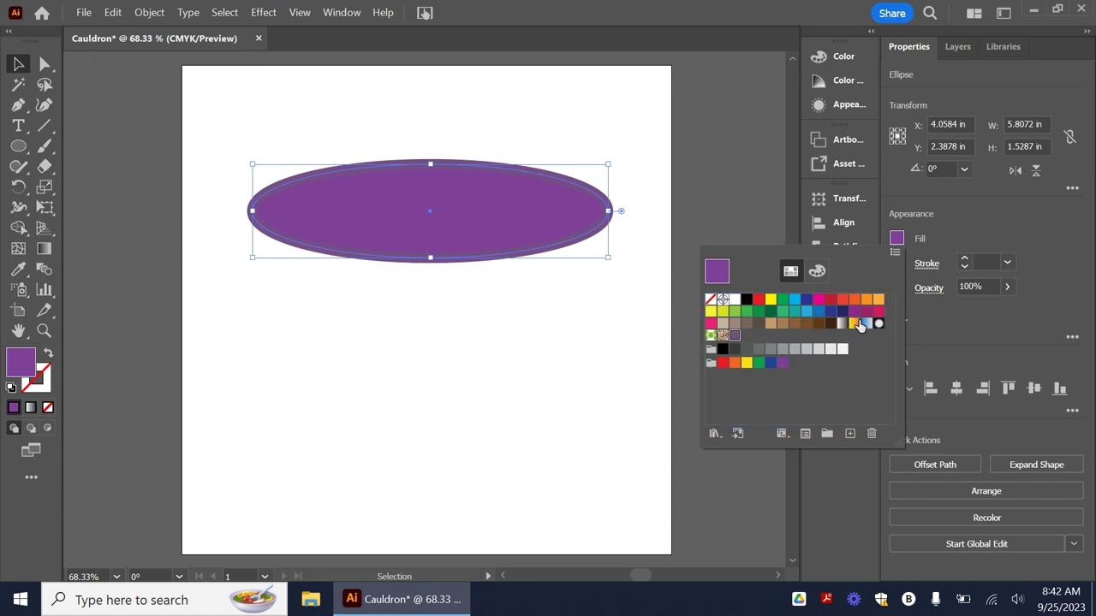
{"action": "double_click", "coordinate": [854, 312]}
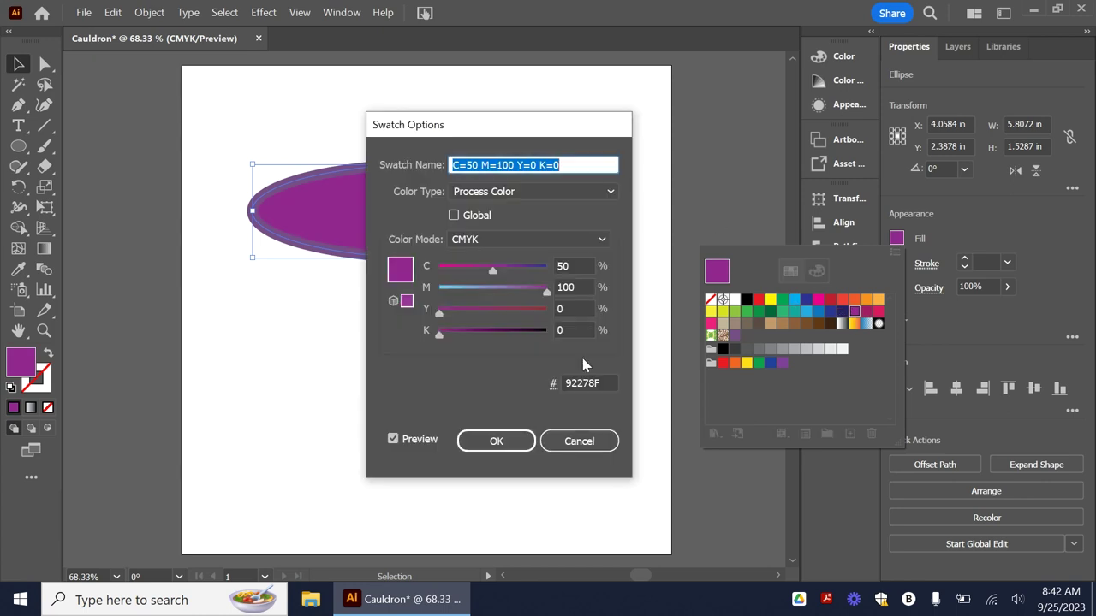
{"action": "left_click_drag", "start_coordinate": [548, 130], "coordinate": [603, 37]}
{"action": "left_click_drag", "start_coordinate": [546, 250], "coordinate": [587, 250]}
{"action": "left_click_drag", "start_coordinate": [653, 210], "coordinate": [622, 214]}
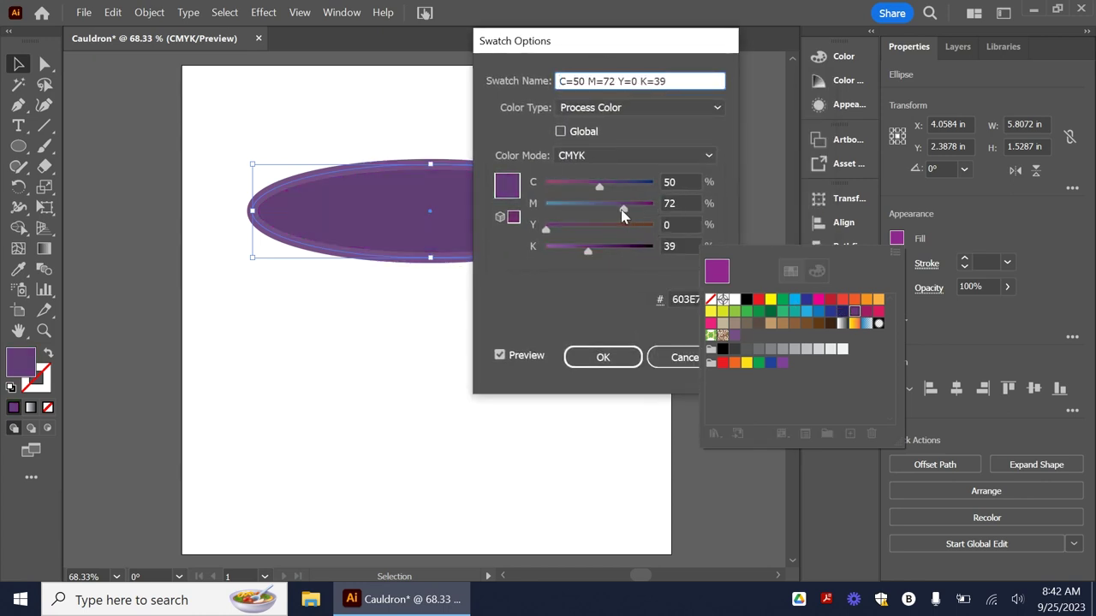
{"action": "left_click_drag", "start_coordinate": [587, 253], "coordinate": [602, 258]}
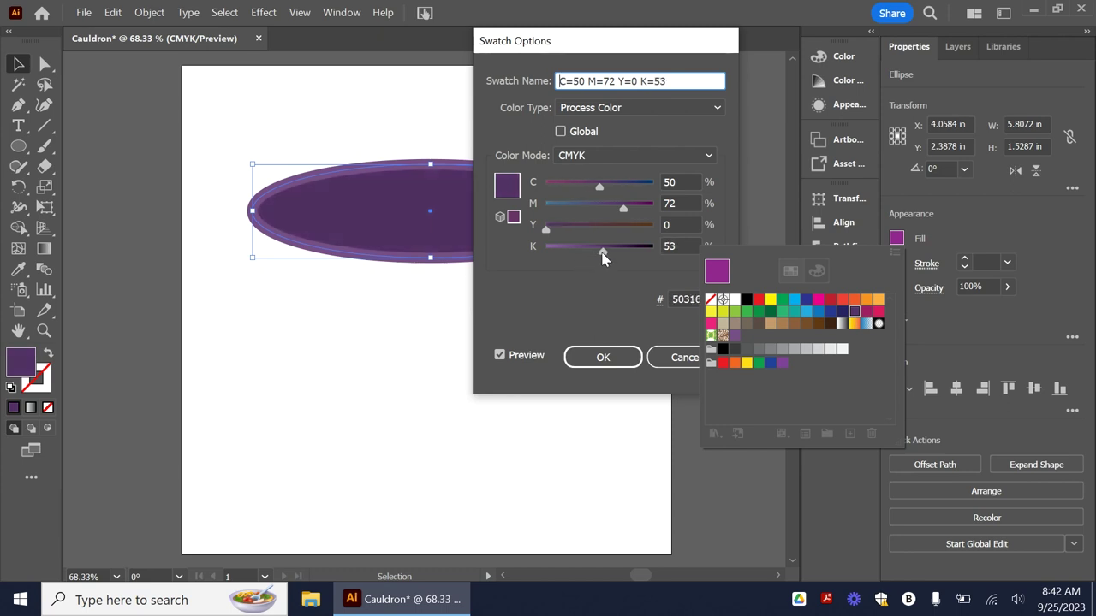
{"action": "left_click_drag", "start_coordinate": [605, 257], "coordinate": [611, 256]}
{"action": "left_click", "coordinate": [627, 363]}
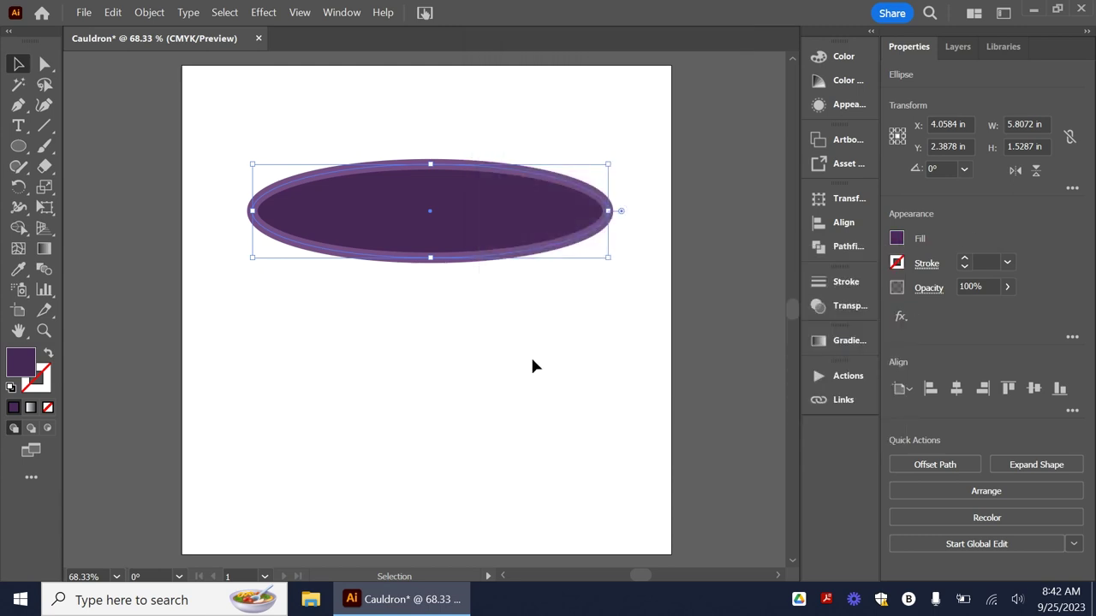
Draw an ellipse about 5.55 in by 4.21 in below the flat one and fill it with the muted purple C=65 M=82 Y=23 K=0 swatch.
{"action": "left_click", "coordinate": [18, 149]}
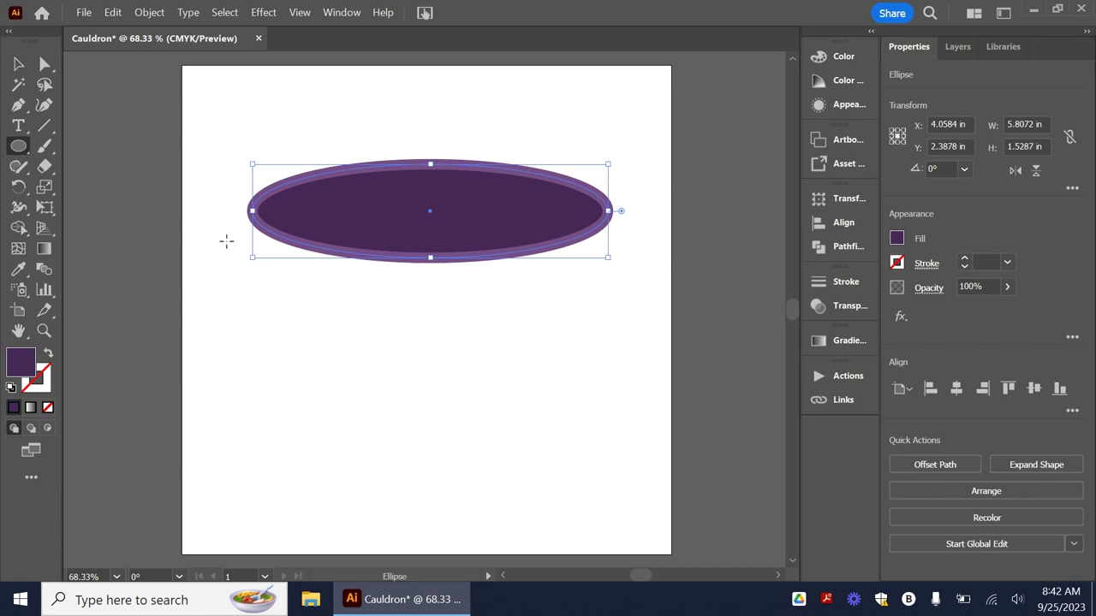
{"action": "left_click_drag", "start_coordinate": [264, 282], "coordinate": [604, 540]}
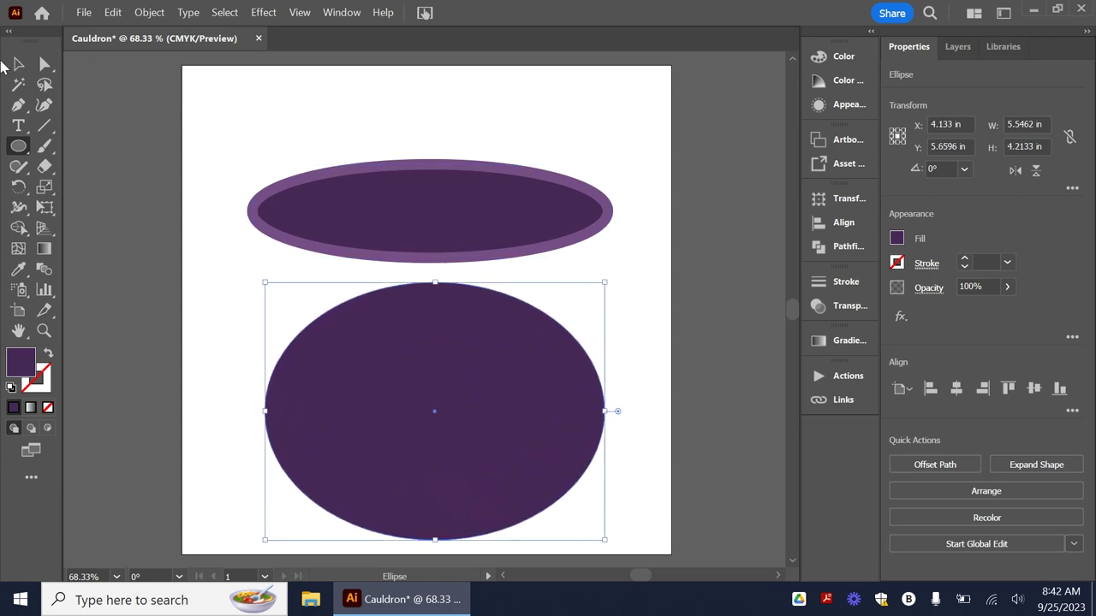
{"action": "left_click", "coordinate": [18, 64]}
{"action": "left_click", "coordinate": [896, 239]}
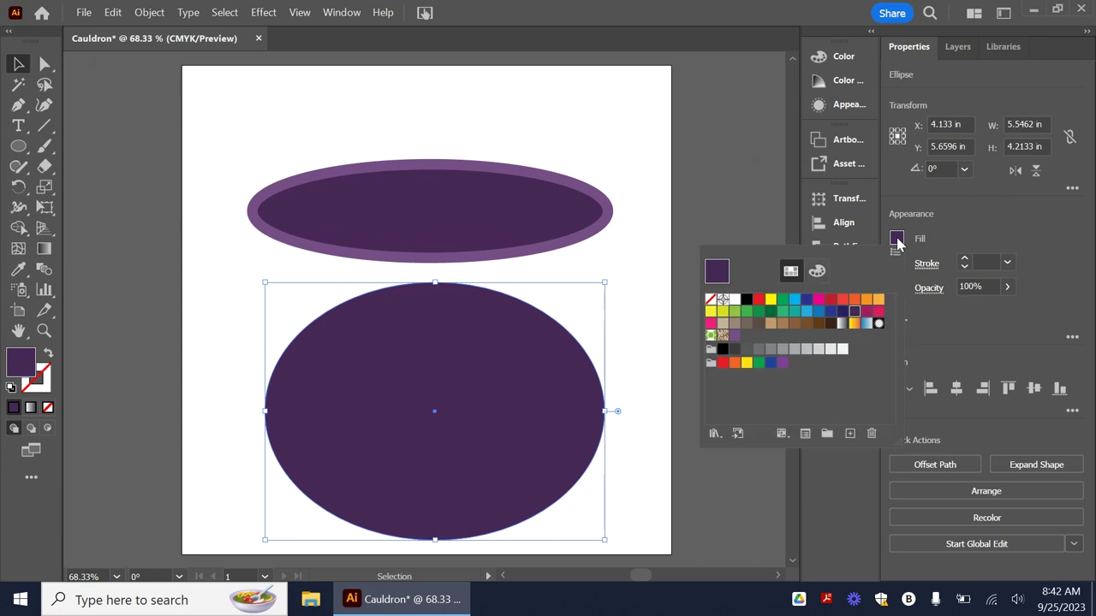
{"action": "left_click", "coordinate": [734, 334]}
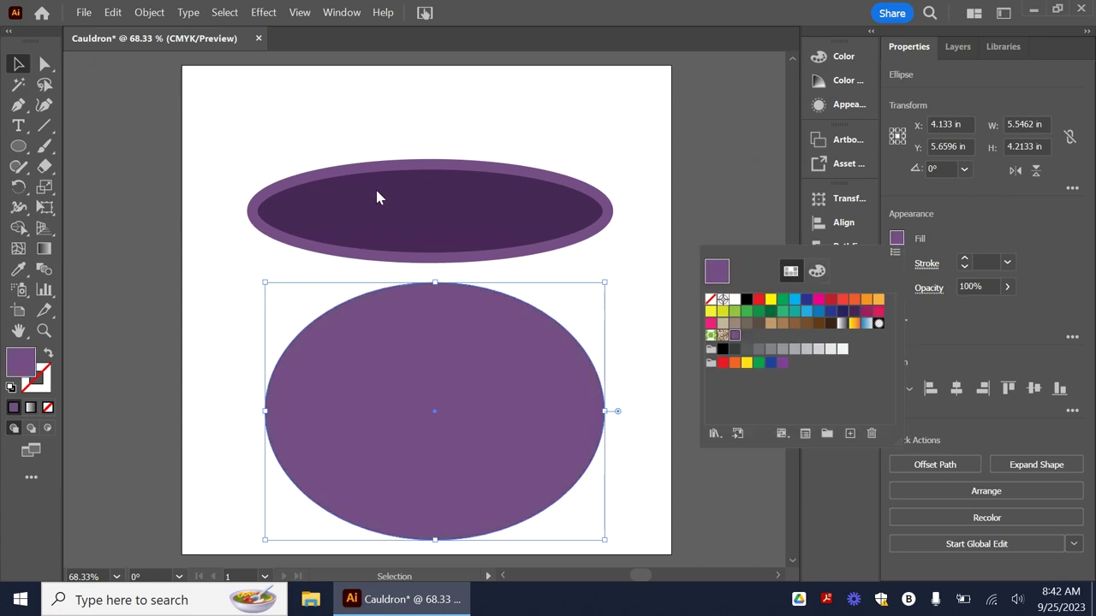
Move the large ellipse up so it overlaps the rim and send it to the back.
{"action": "left_click", "coordinate": [652, 272]}
{"action": "left_click_drag", "start_coordinate": [495, 434], "coordinate": [502, 352]}
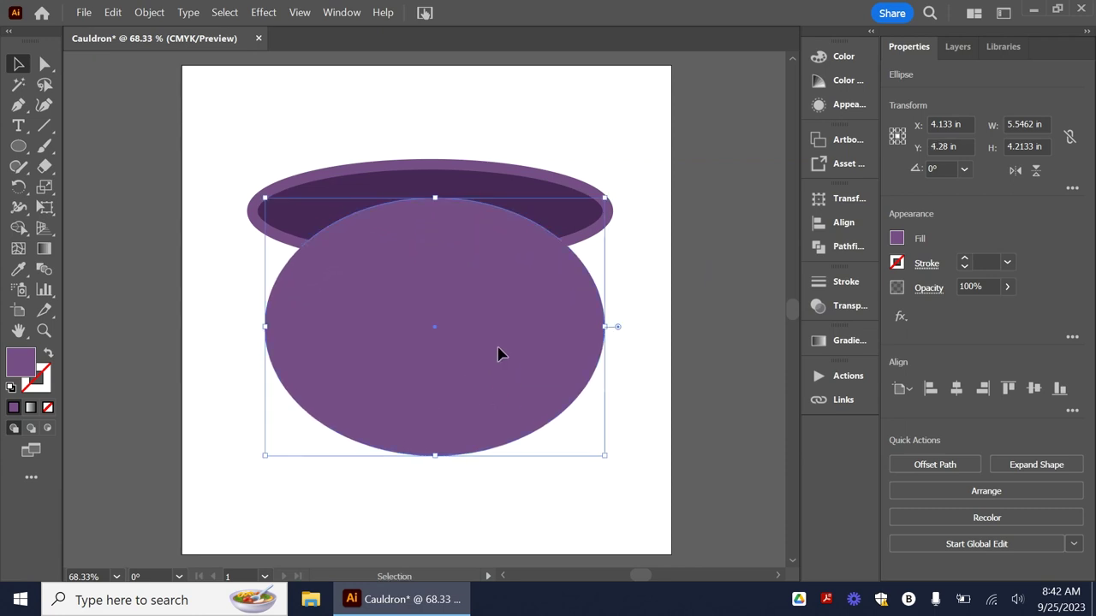
{"action": "right_click", "coordinate": [500, 353]}
{"action": "mouse_move", "coordinate": [638, 501]}
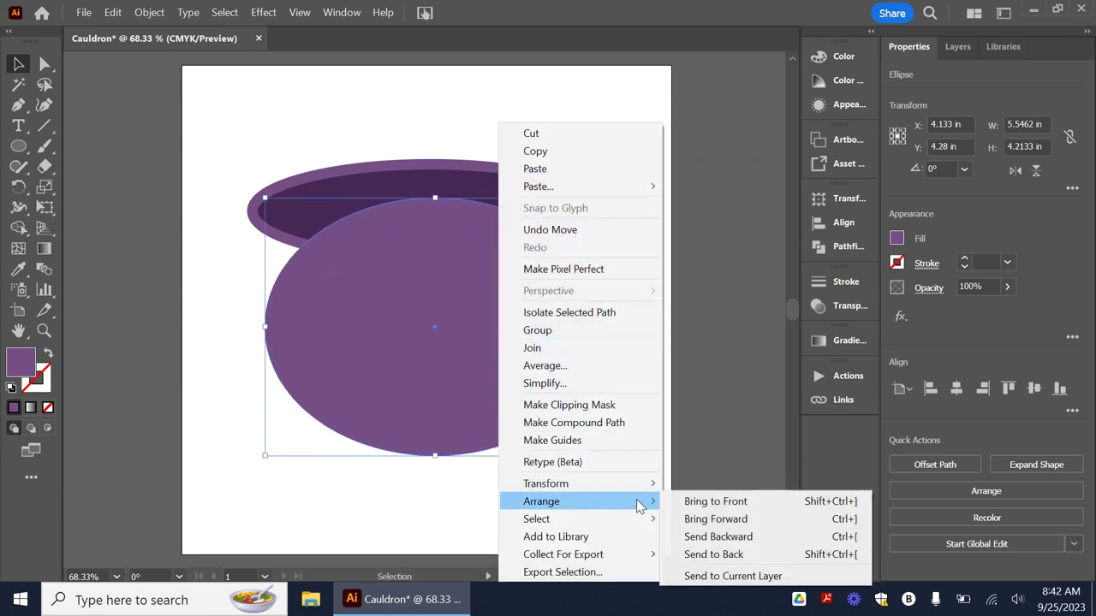
{"action": "left_click", "coordinate": [710, 554]}
Resize the large ellipse to about 6.05 in by 5.49 in and centre it behind the rim as the cauldron body.
{"action": "left_click_drag", "start_coordinate": [455, 337], "coordinate": [444, 302]}
{"action": "left_click_drag", "start_coordinate": [531, 331], "coordinate": [502, 316]}
{"action": "left_click_drag", "start_coordinate": [429, 399], "coordinate": [432, 371]}
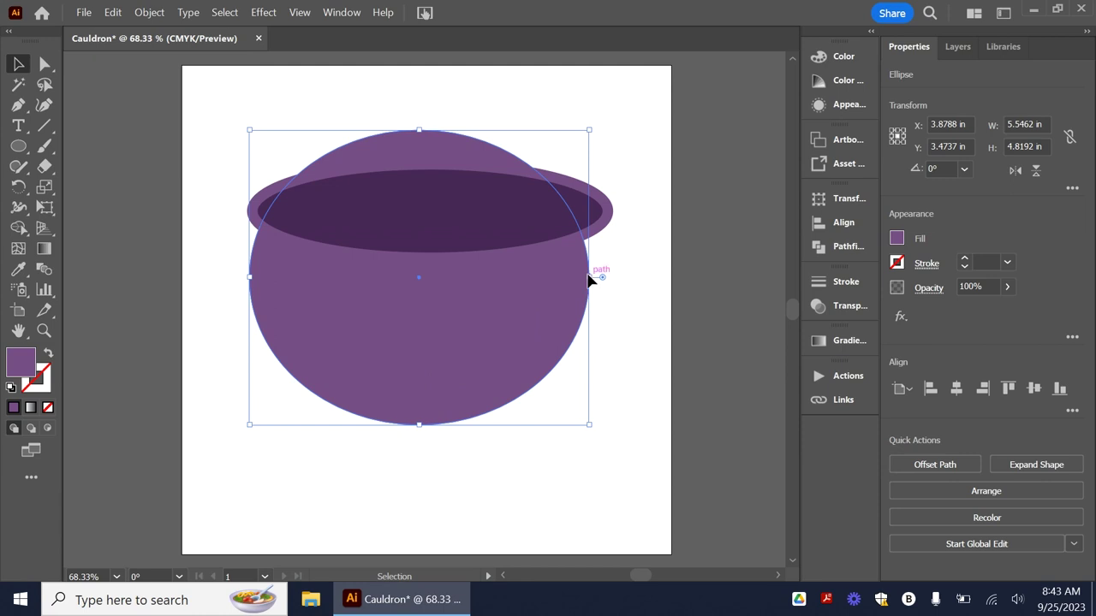
{"action": "left_click_drag", "start_coordinate": [590, 277], "coordinate": [620, 278]}
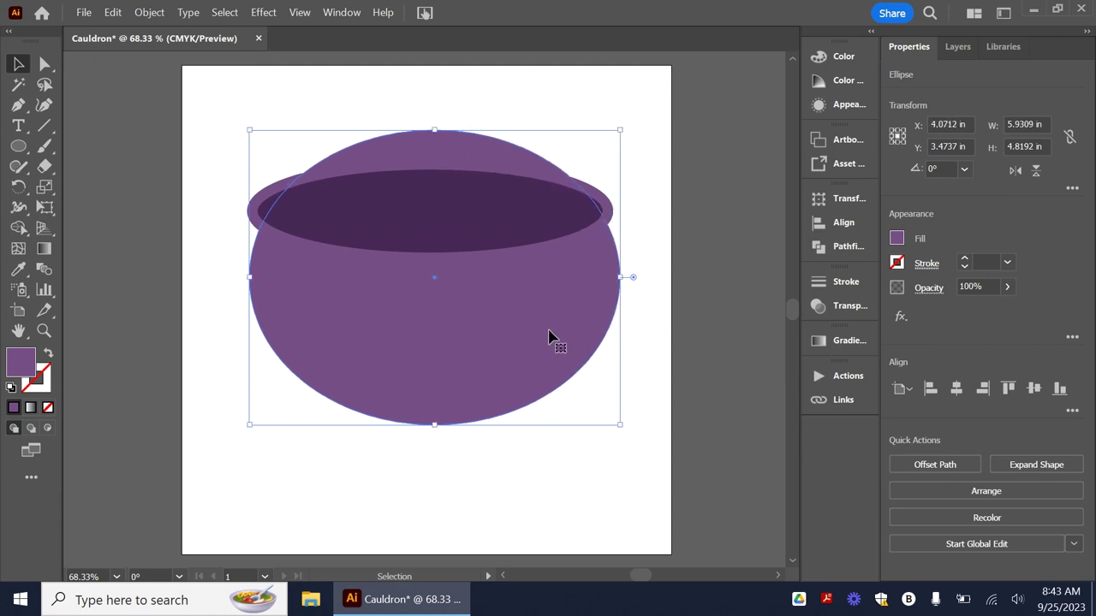
{"action": "left_click_drag", "start_coordinate": [431, 425], "coordinate": [431, 459]}
{"action": "left_click", "coordinate": [434, 450]}
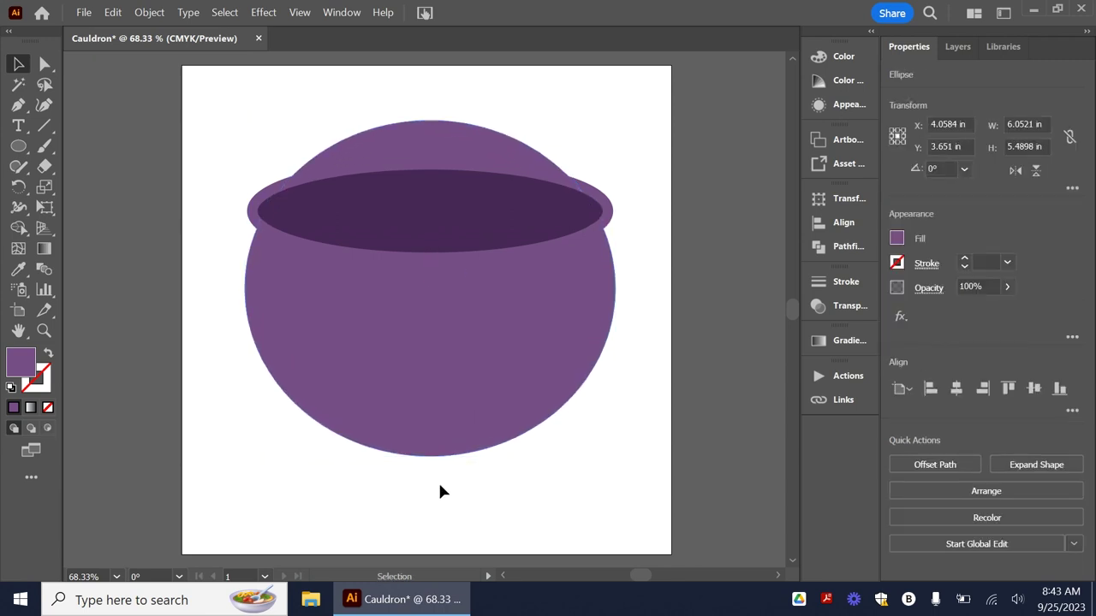
Select all the shapes and remove the part of the body protruding above the rim with the Shape Builder.
{"action": "left_click", "coordinate": [439, 482]}
{"action": "left_click_drag", "start_coordinate": [206, 85], "coordinate": [680, 471]}
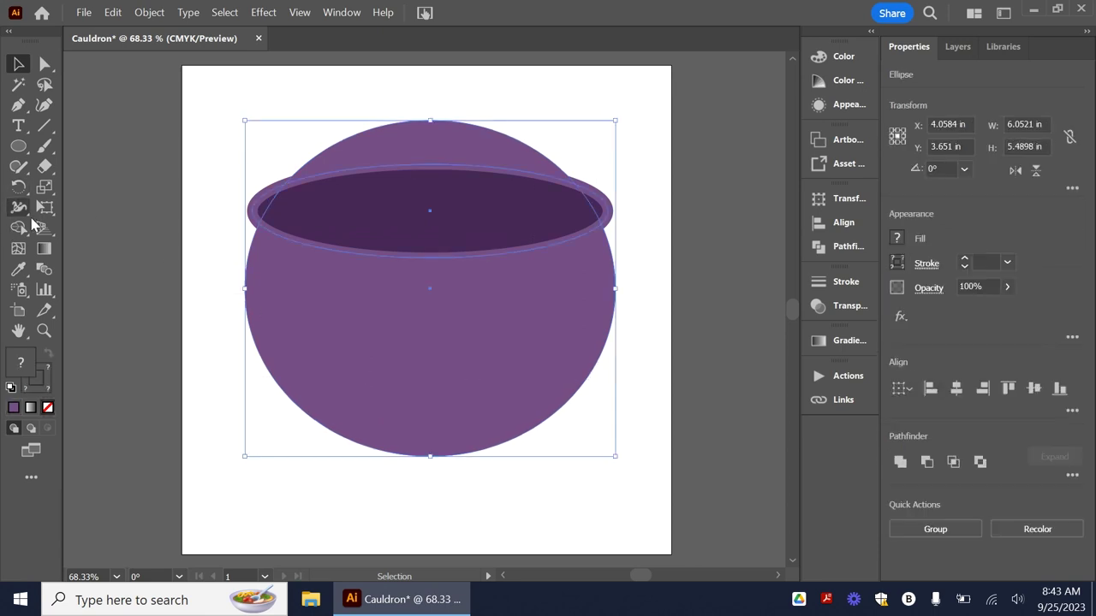
{"action": "left_click", "coordinate": [18, 228]}
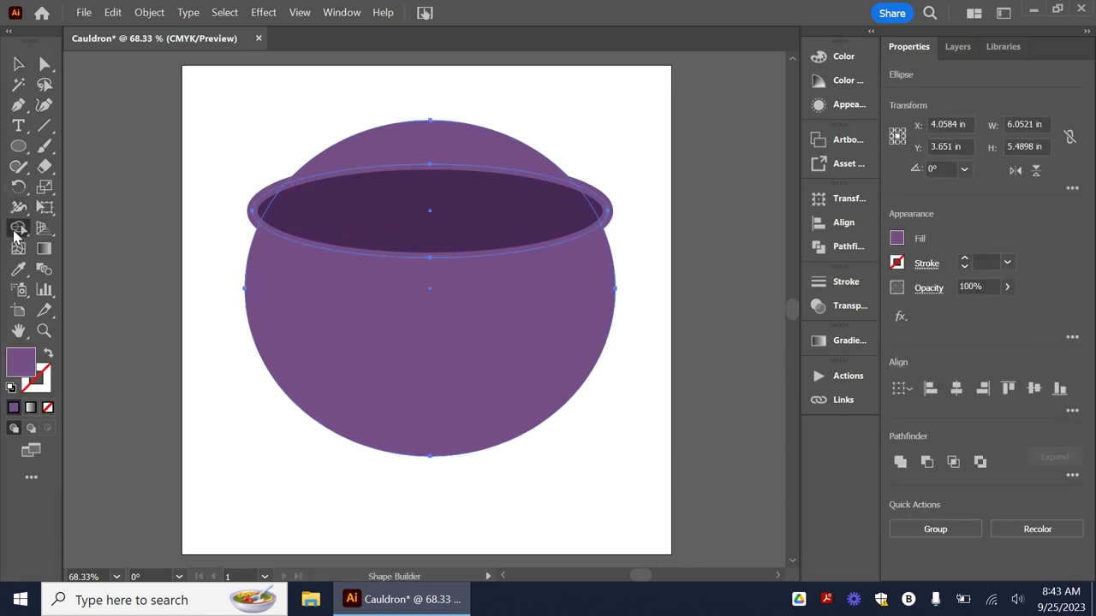
{"action": "left_click", "coordinate": [450, 149], "text": "alt"}
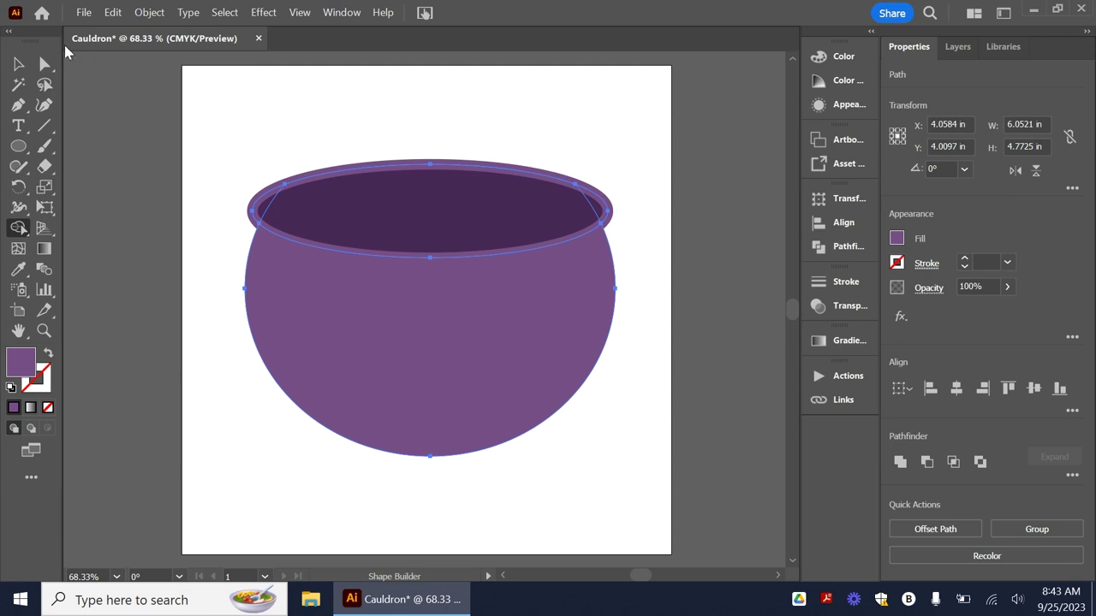
Flatten the cauldron body's base by raising its bottom anchor point to a body height of about 4.51 in.
{"action": "left_click", "coordinate": [13, 66]}
{"action": "key", "text": "a"}
{"action": "right_click", "coordinate": [426, 467]}
{"action": "left_click", "coordinate": [428, 471]}
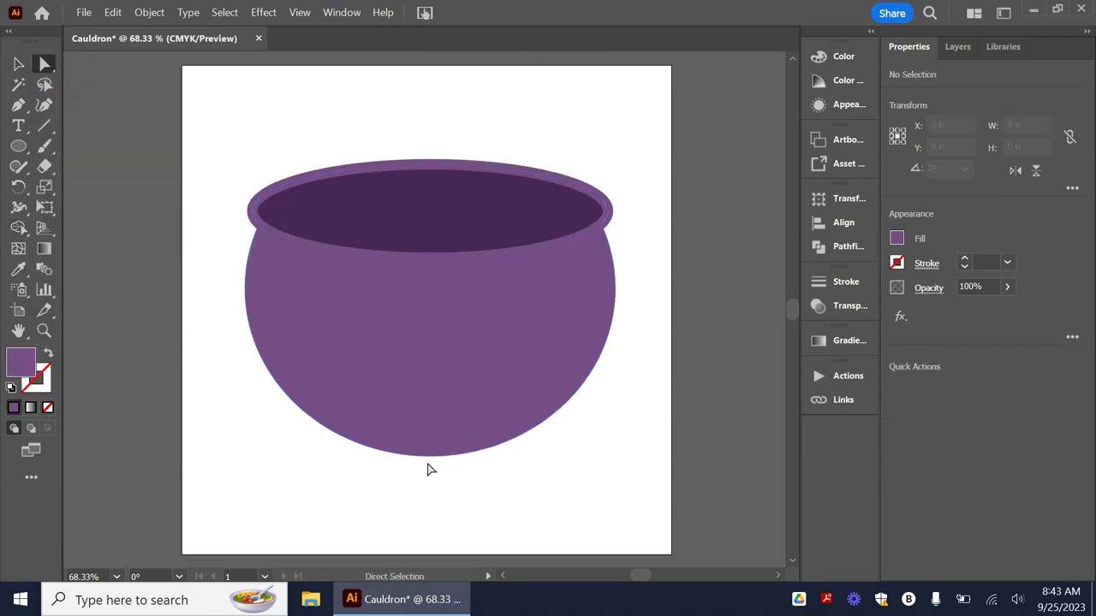
{"action": "left_click", "coordinate": [427, 462]}
{"action": "left_click_drag", "start_coordinate": [430, 456], "coordinate": [430, 459]}
{"action": "left_click", "coordinate": [590, 459]}
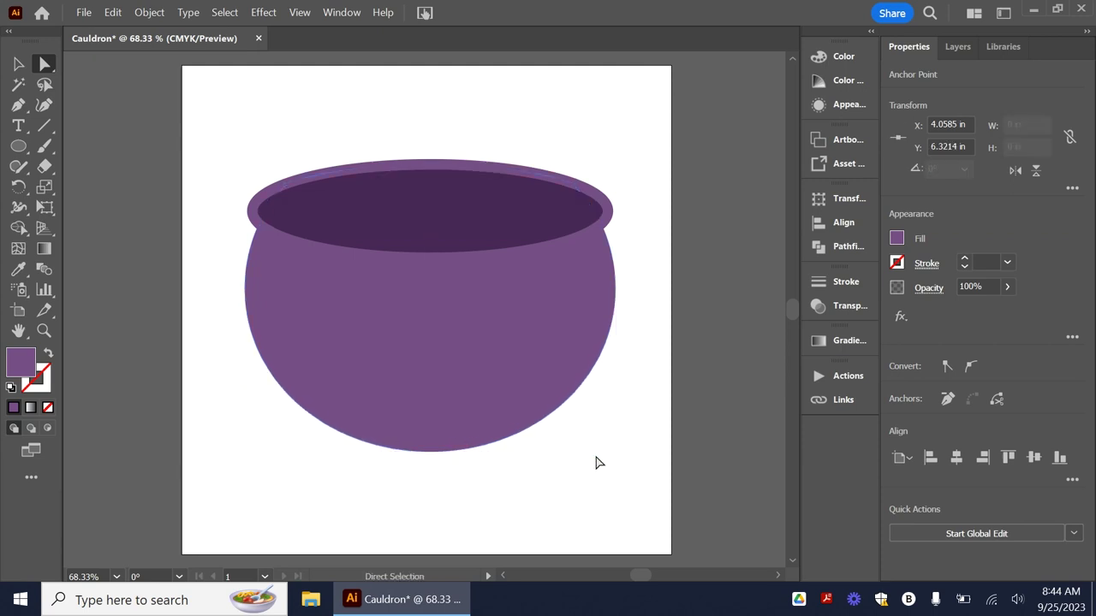
{"action": "key", "text": "ctrl+z"}
Nudge the cauldron body slightly right to centre it under the rim and deselect it.
{"action": "key", "text": "Right"}
{"action": "key", "text": "Right"}
{"action": "key", "text": "Right"}
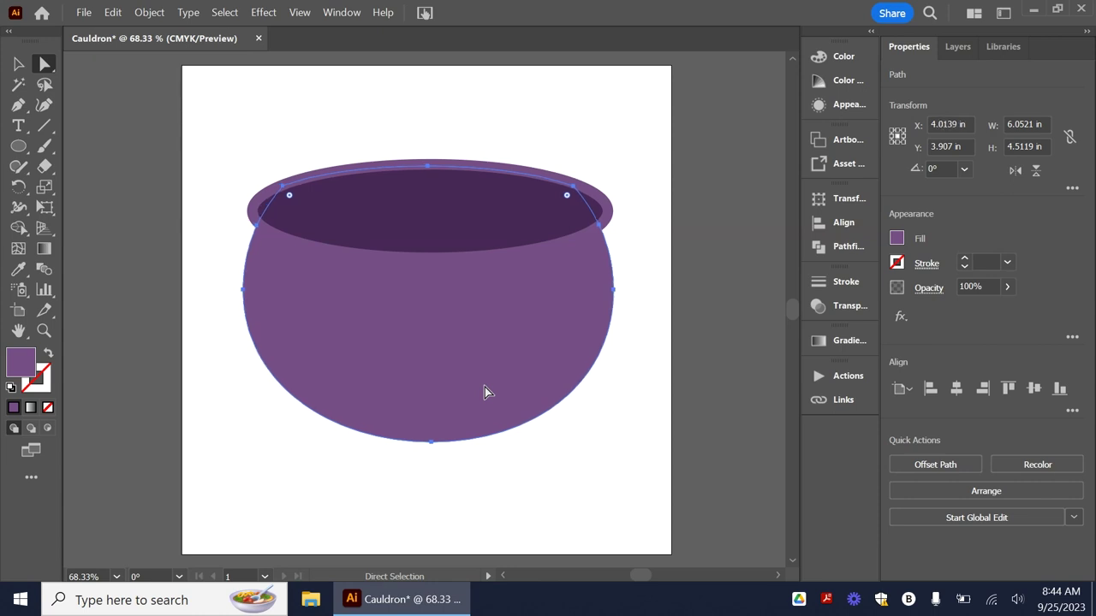
{"action": "left_click", "coordinate": [602, 523]}
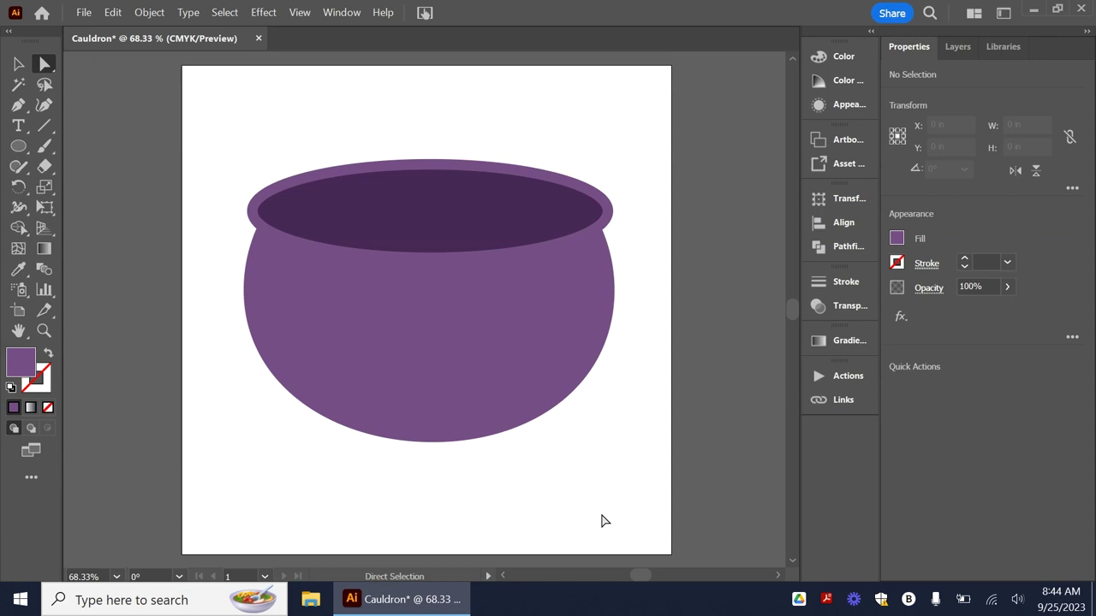
Duplicate the cauldron body in place and shift the copy about 0.4 in to the left.
{"action": "left_click", "coordinate": [493, 375]}
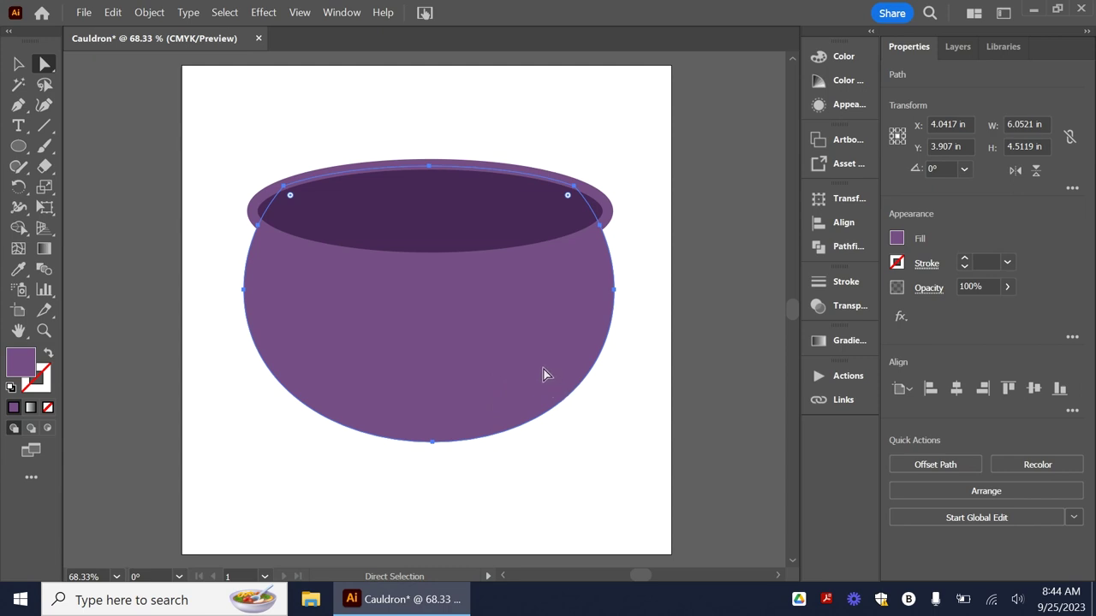
{"action": "key", "text": "v"}
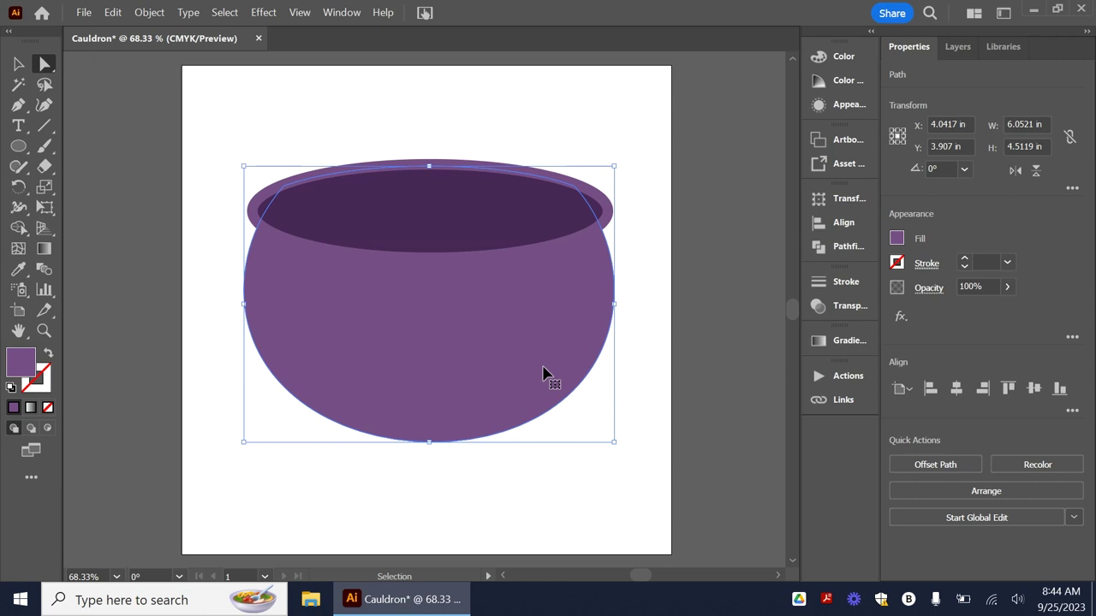
{"action": "key", "text": "a"}
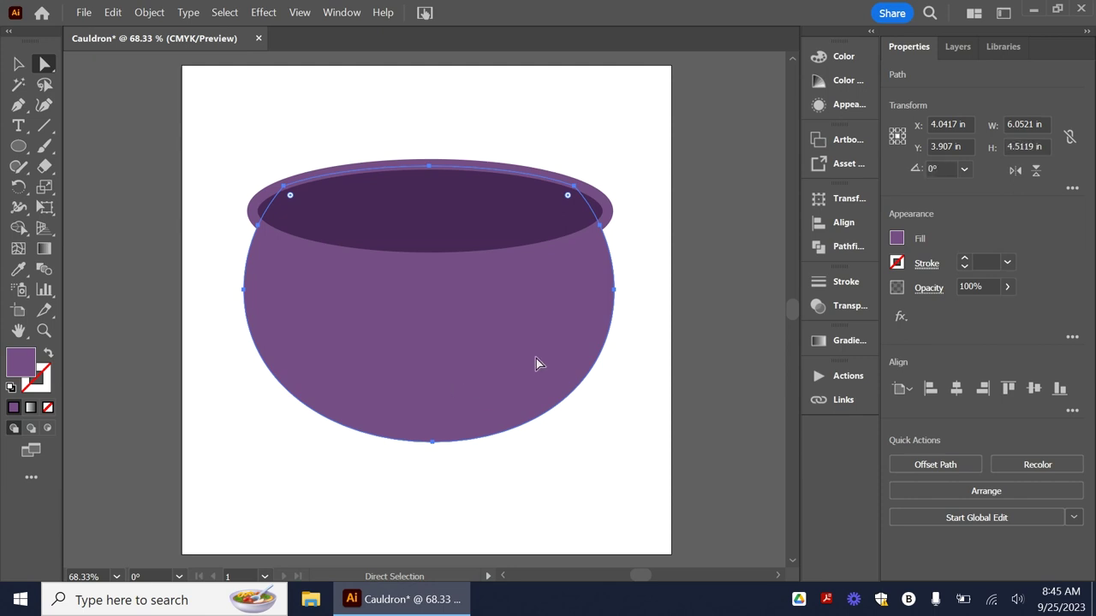
{"action": "left_click_drag", "start_coordinate": [497, 368], "coordinate": [486, 373]}
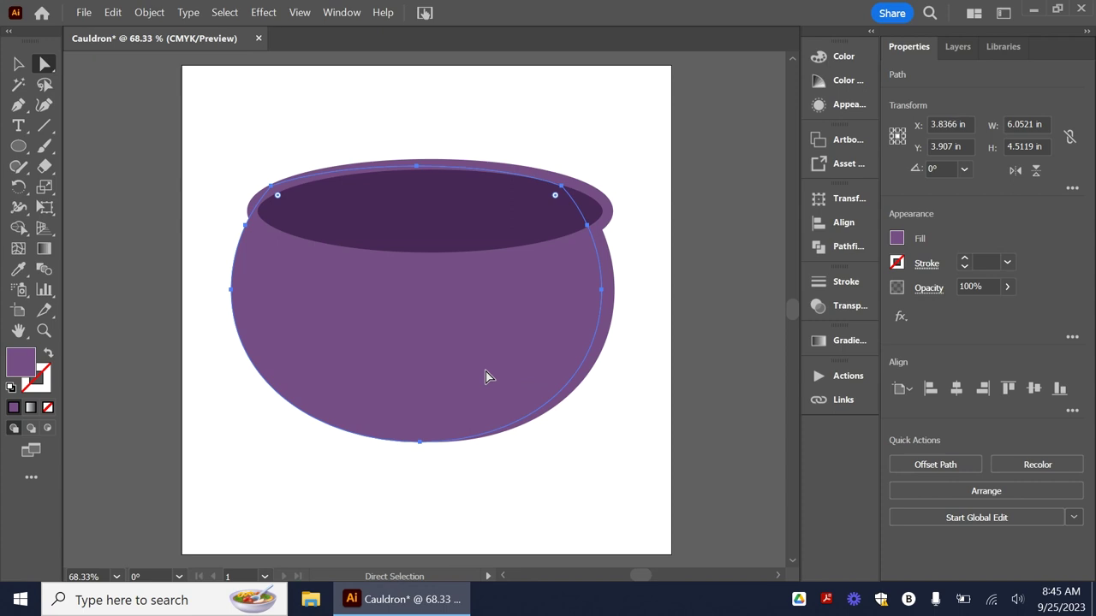
{"action": "left_click", "coordinate": [485, 372]}
{"action": "left_click_drag", "start_coordinate": [485, 372], "coordinate": [473, 374]}
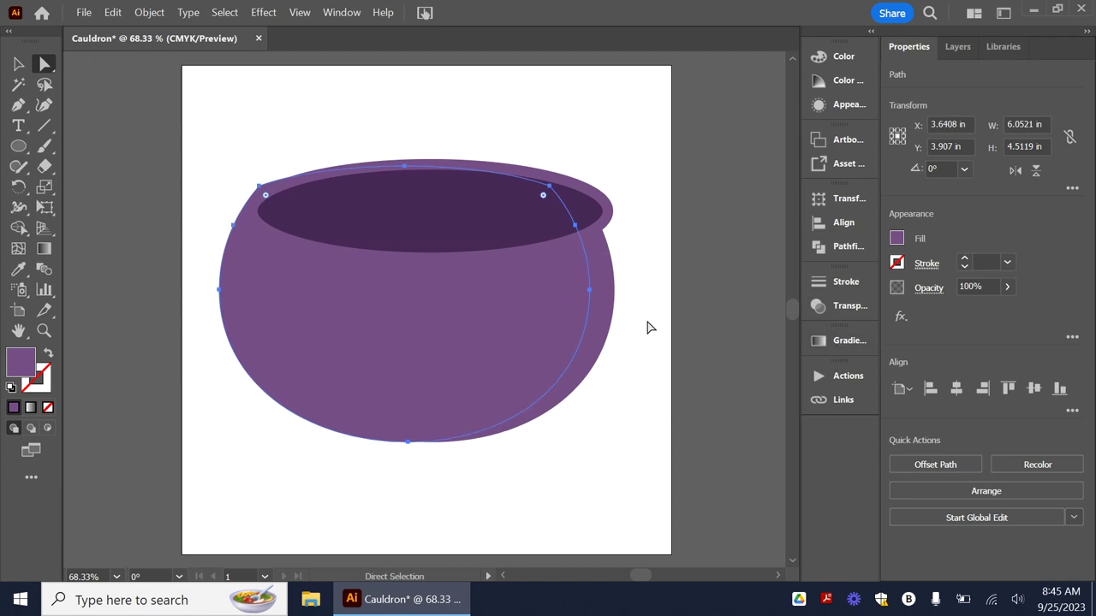
Select the original cauldron body behind the shifted copy and fill it with the dark purple swatch.
{"action": "left_click_drag", "start_coordinate": [599, 303], "coordinate": [604, 300]}
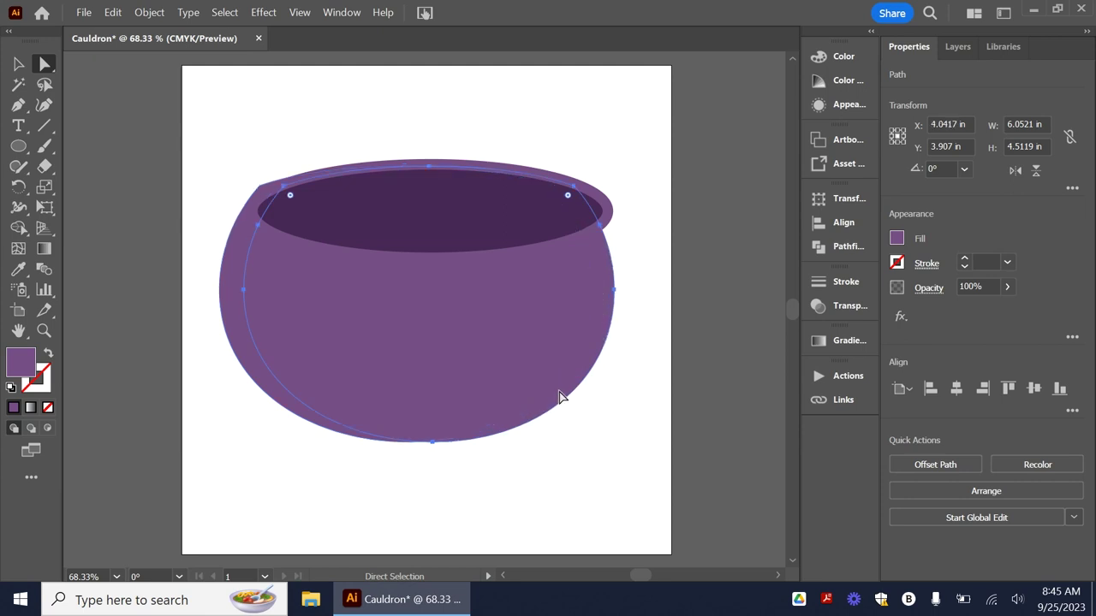
{"action": "left_click", "coordinate": [891, 244]}
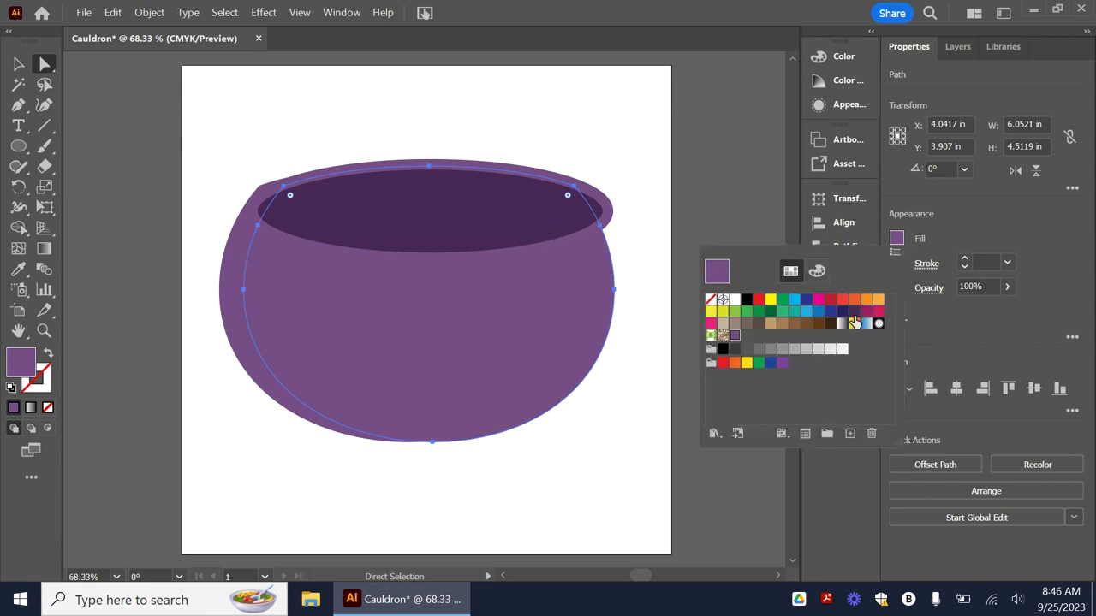
{"action": "left_click", "coordinate": [855, 313]}
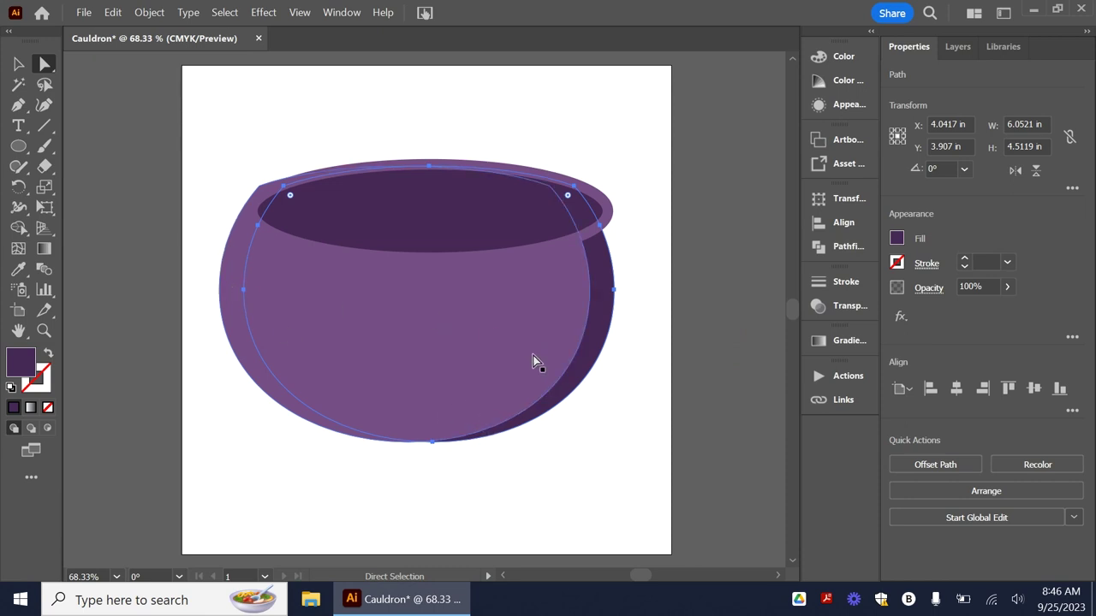
Select both body shapes and remove the shifted copy's overhang on the left with the Shape Builder, leaving a shaded right edge.
{"action": "left_click", "coordinate": [236, 312], "text": "shift"}
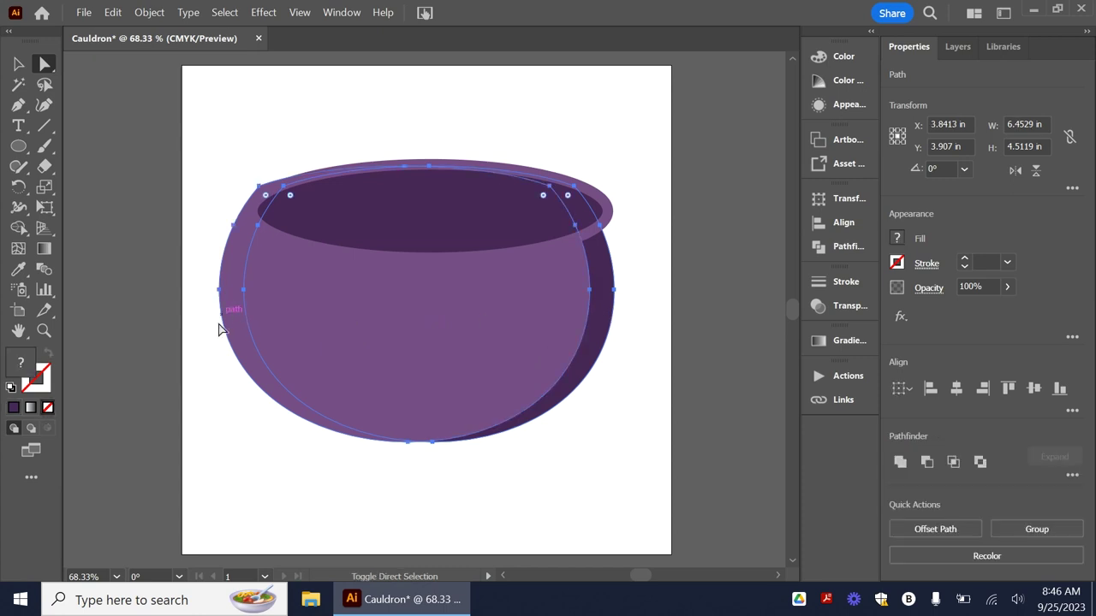
{"action": "left_click", "coordinate": [18, 228]}
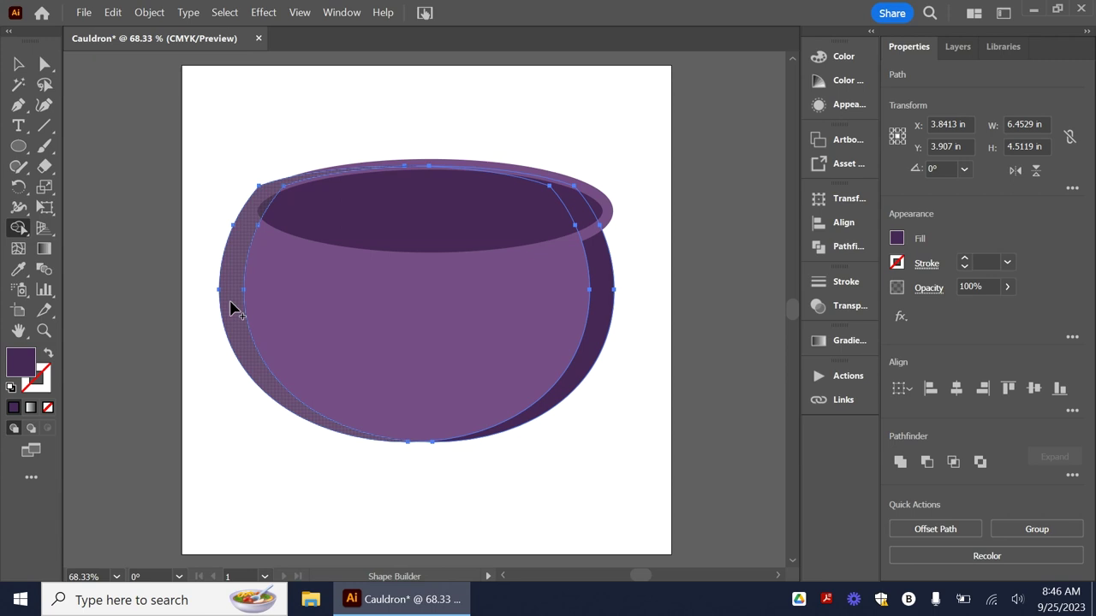
{"action": "left_click", "coordinate": [229, 295], "text": "alt"}
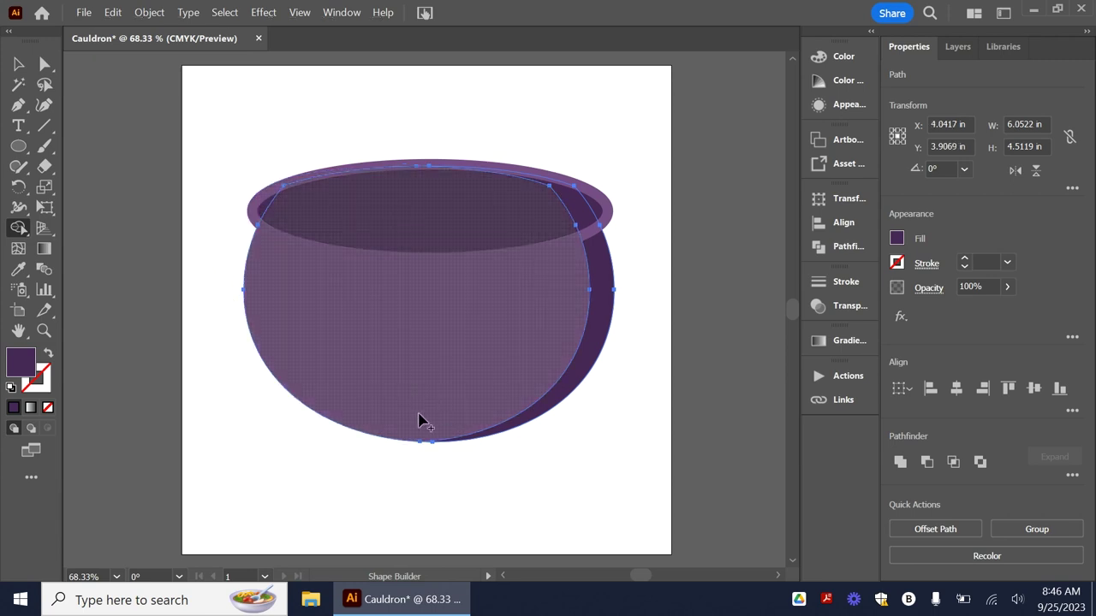
{"action": "left_click", "coordinate": [18, 64]}
{"action": "left_click", "coordinate": [342, 137]}
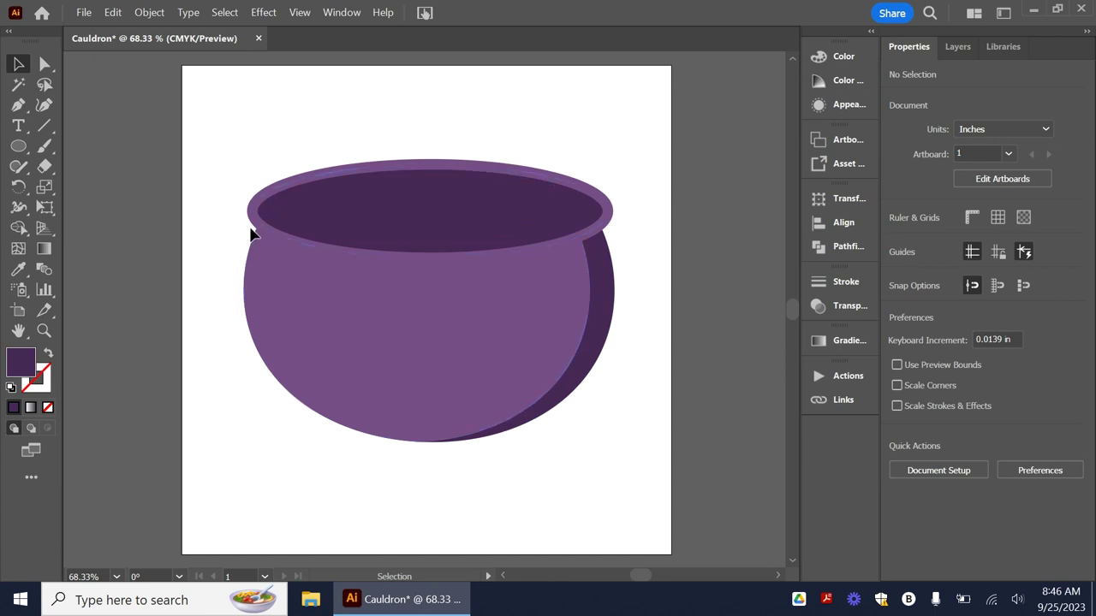
Draw a dark purple ellipse about 6.49 in by 2.44 in covering the cauldron's rim.
{"action": "left_click", "coordinate": [18, 146]}
{"action": "left_click_drag", "start_coordinate": [233, 127], "coordinate": [628, 281]}
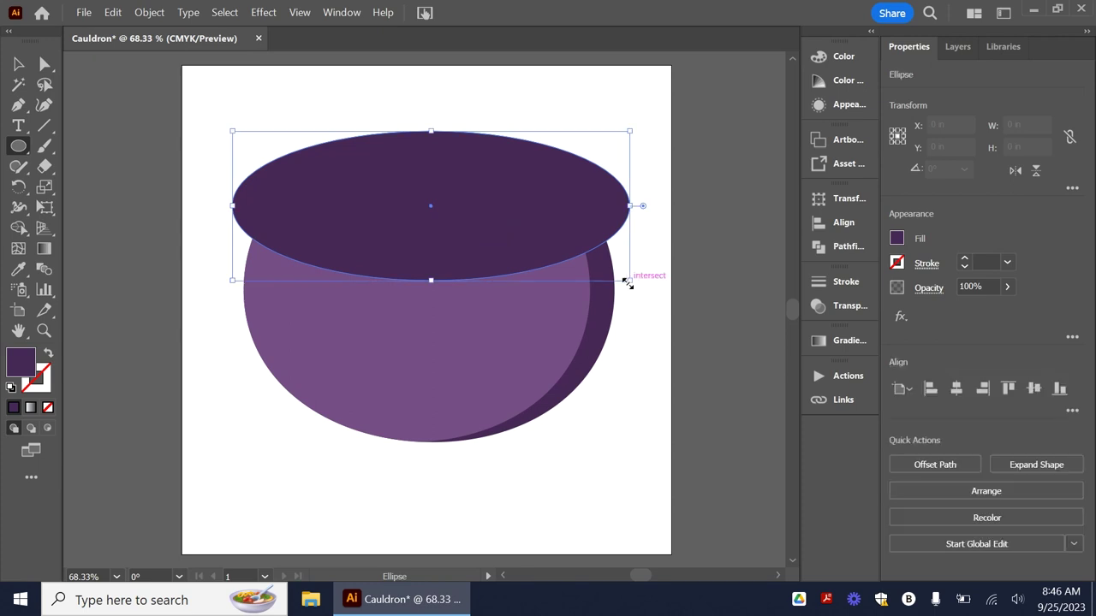
{"action": "key", "text": "v"}
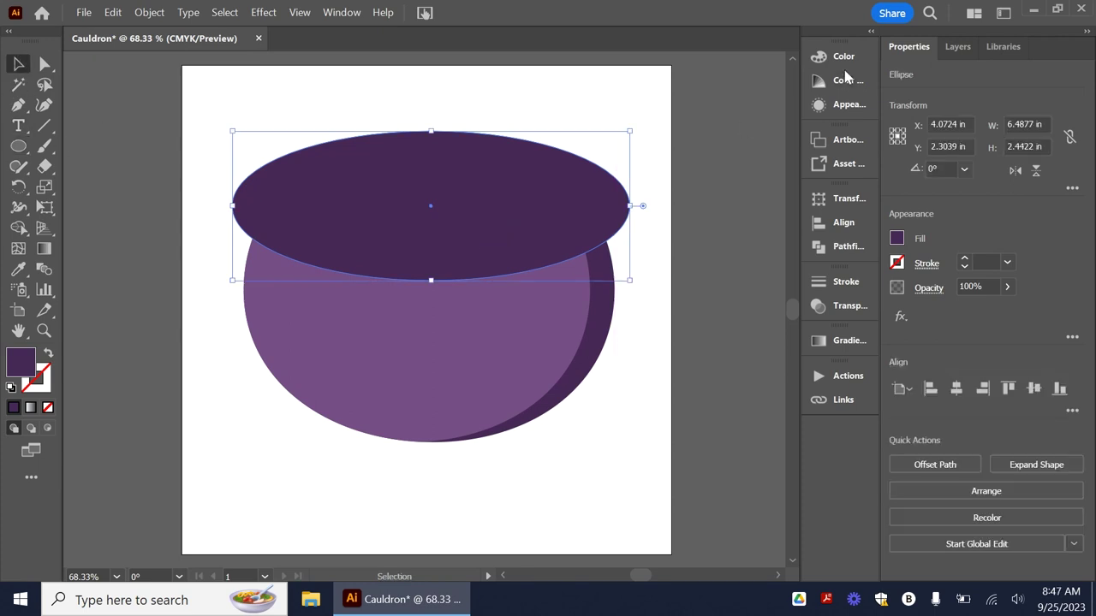
Select the rim outline and dark opening paths in the layer list and bring them to the front.
{"action": "left_click", "coordinate": [958, 48]}
{"action": "left_click", "coordinate": [939, 105]}
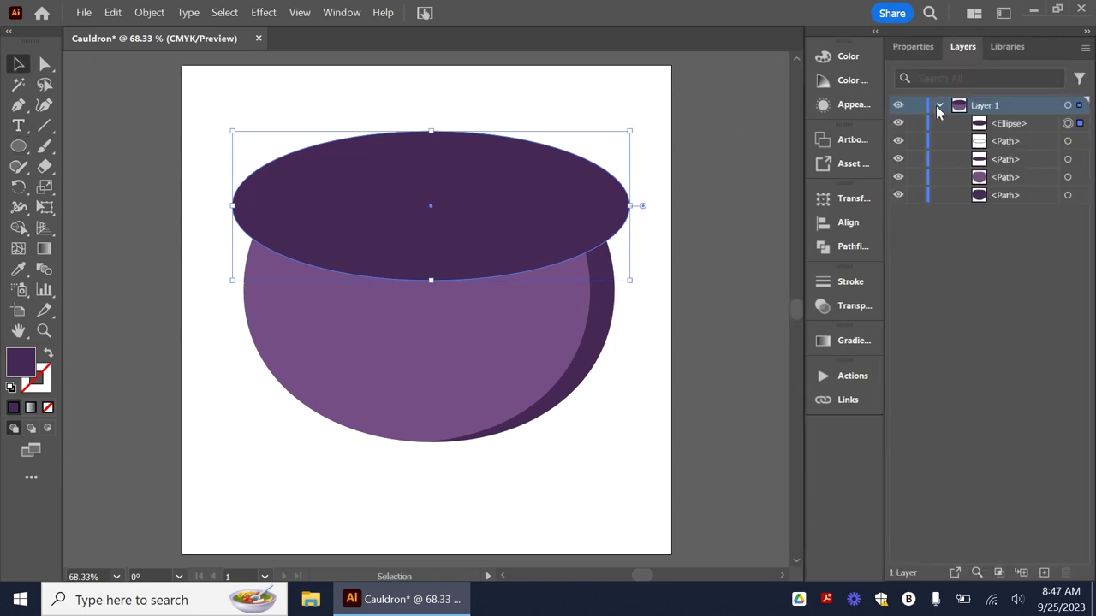
{"action": "left_click", "coordinate": [1021, 138]}
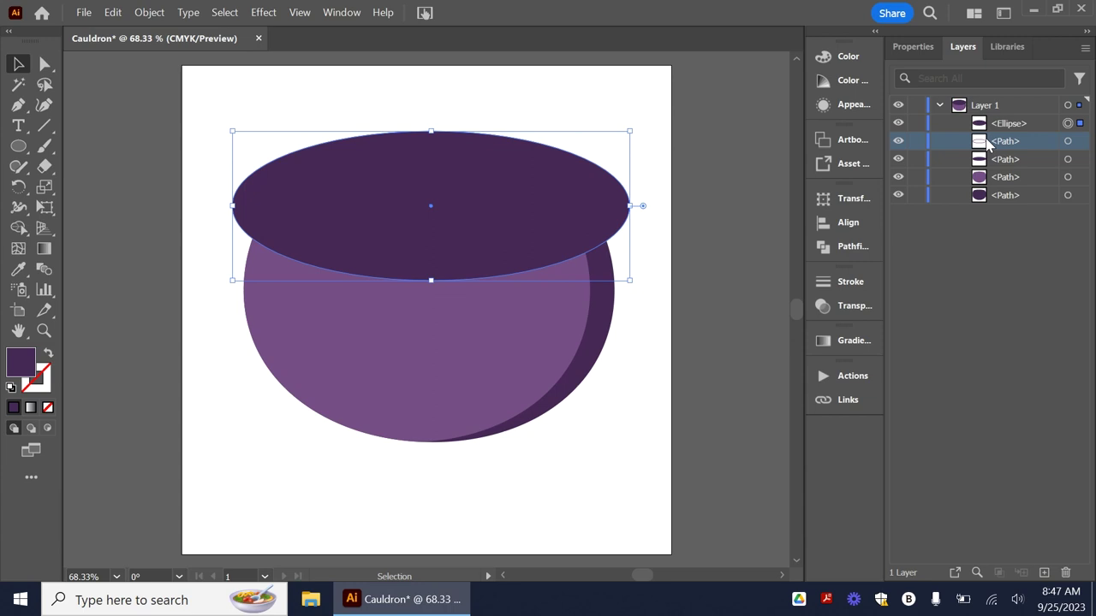
{"action": "left_click", "coordinate": [1067, 141]}
{"action": "left_click", "coordinate": [1067, 160], "text": "shift"}
{"action": "right_click", "coordinate": [526, 231]}
{"action": "mouse_move", "coordinate": [604, 504]}
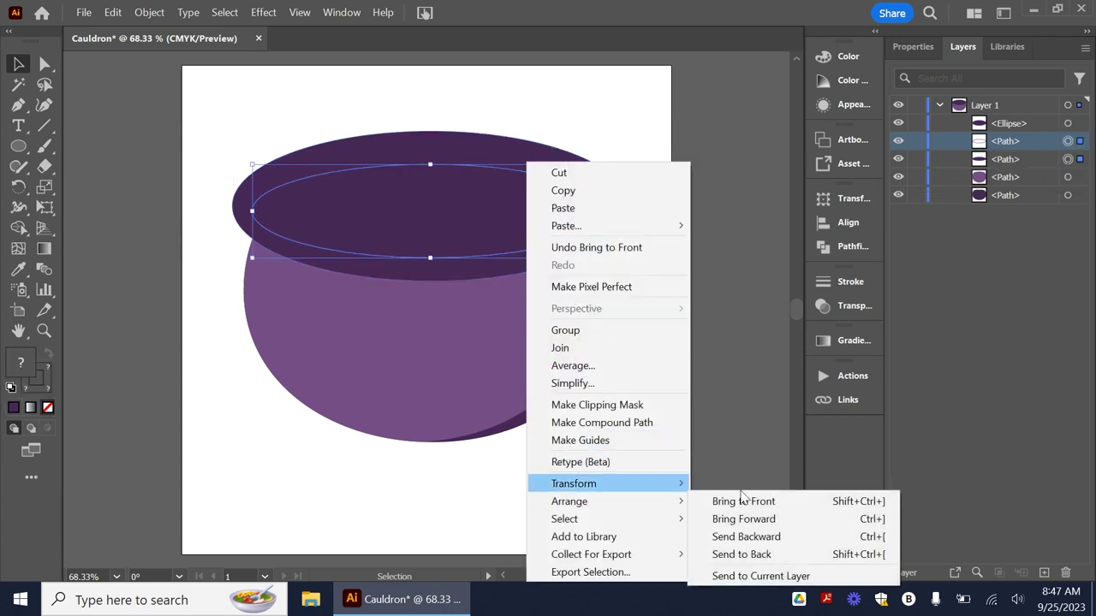
{"action": "left_click", "coordinate": [753, 502]}
{"action": "left_click", "coordinate": [614, 458]}
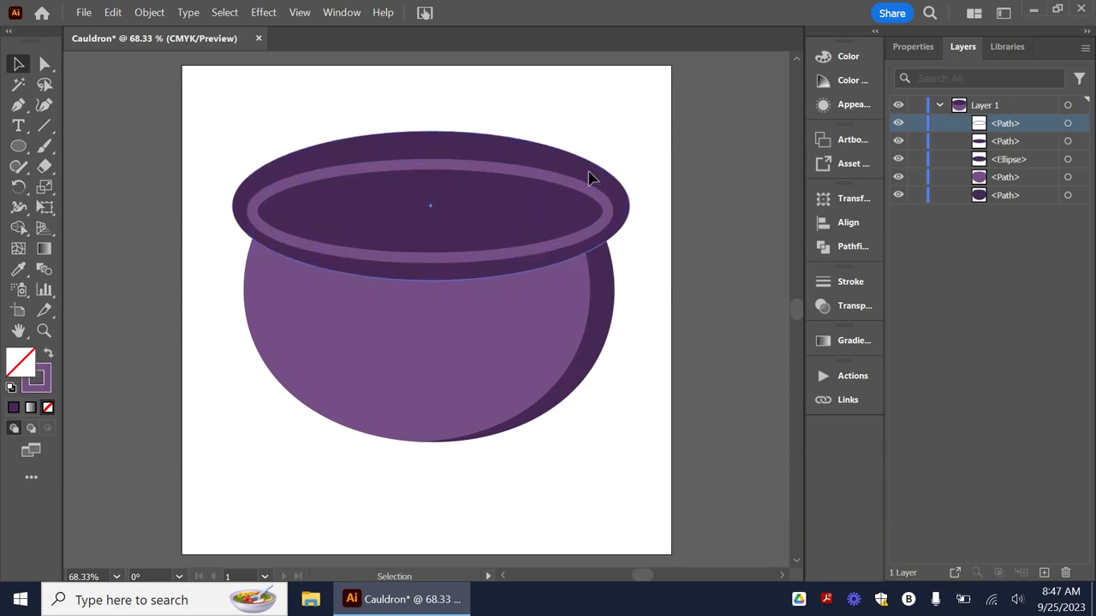
Enlarge the dark ellipse behind the rim in height and width so it extends evenly past the rim and body.
{"action": "left_click", "coordinate": [592, 177]}
{"action": "left_click_drag", "start_coordinate": [429, 129], "coordinate": [430, 110]}
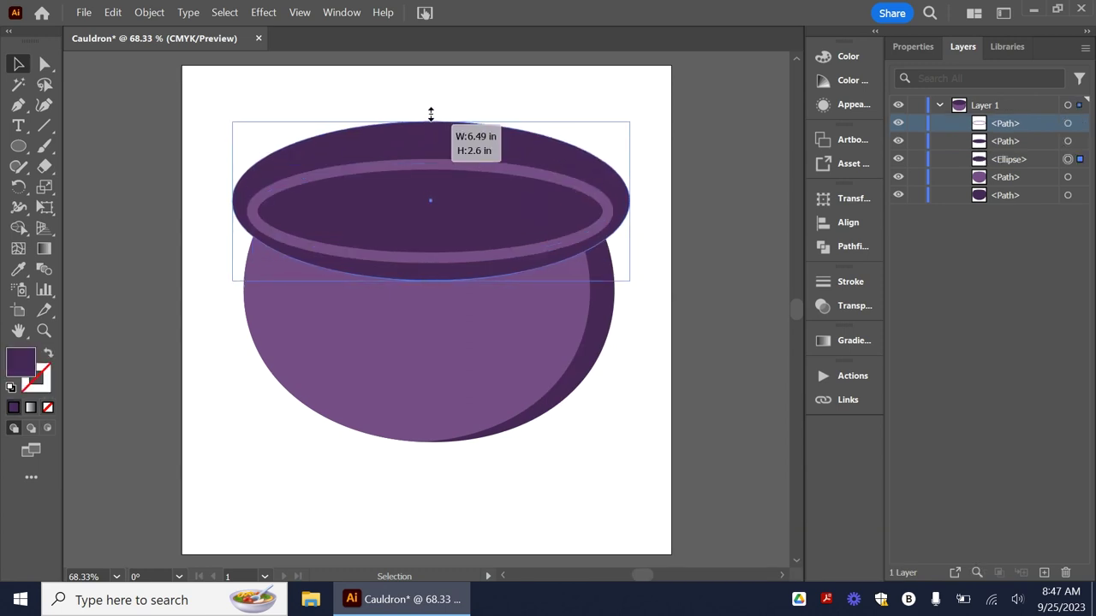
{"action": "left_click_drag", "start_coordinate": [452, 147], "coordinate": [451, 150]}
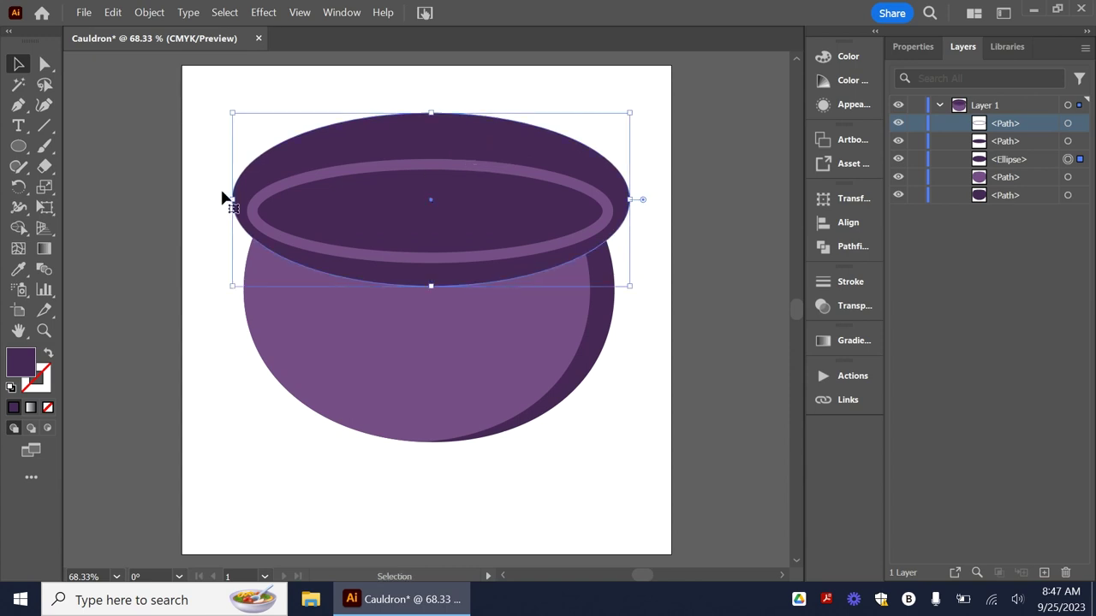
{"action": "mouse_move", "coordinate": [242, 206]}
{"action": "left_mouse_down"}
{"action": "mouse_move", "coordinate": [230, 199]}
{"action": "mouse_move", "coordinate": [244, 204]}
{"action": "left_mouse_up"}
{"action": "left_click_drag", "start_coordinate": [619, 199], "coordinate": [638, 199]}
{"action": "left_click_drag", "start_coordinate": [430, 287], "coordinate": [431, 292]}
{"action": "left_click_drag", "start_coordinate": [453, 140], "coordinate": [452, 137]}
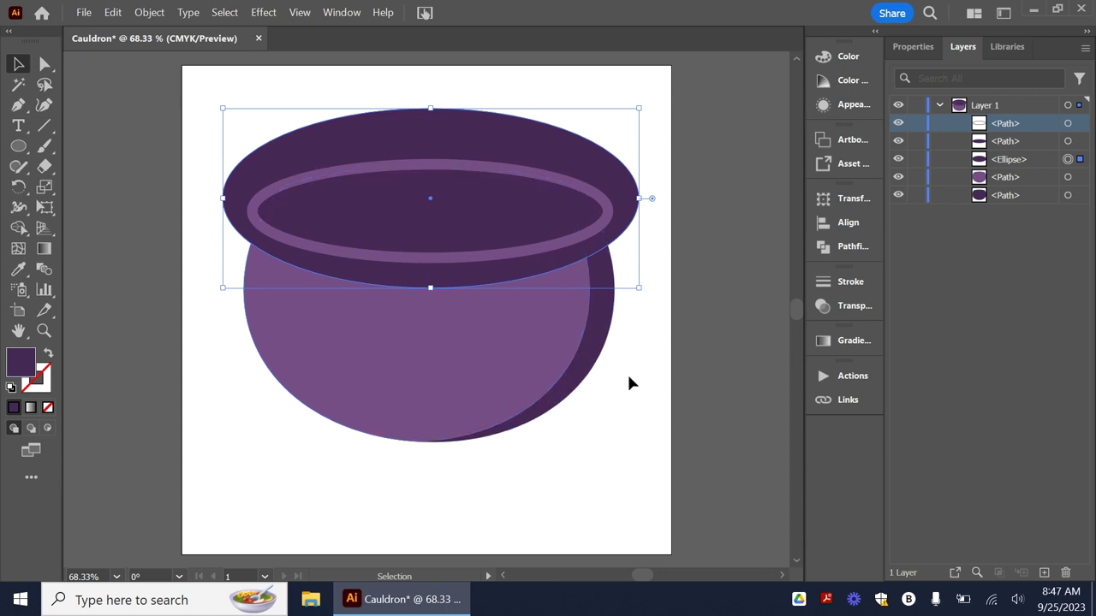
Add the dark body to the selection and remove the ellipse area outside the body with the Shape Builder, leaving a shadow below the rim.
{"action": "left_click", "coordinate": [597, 361], "text": "shift"}
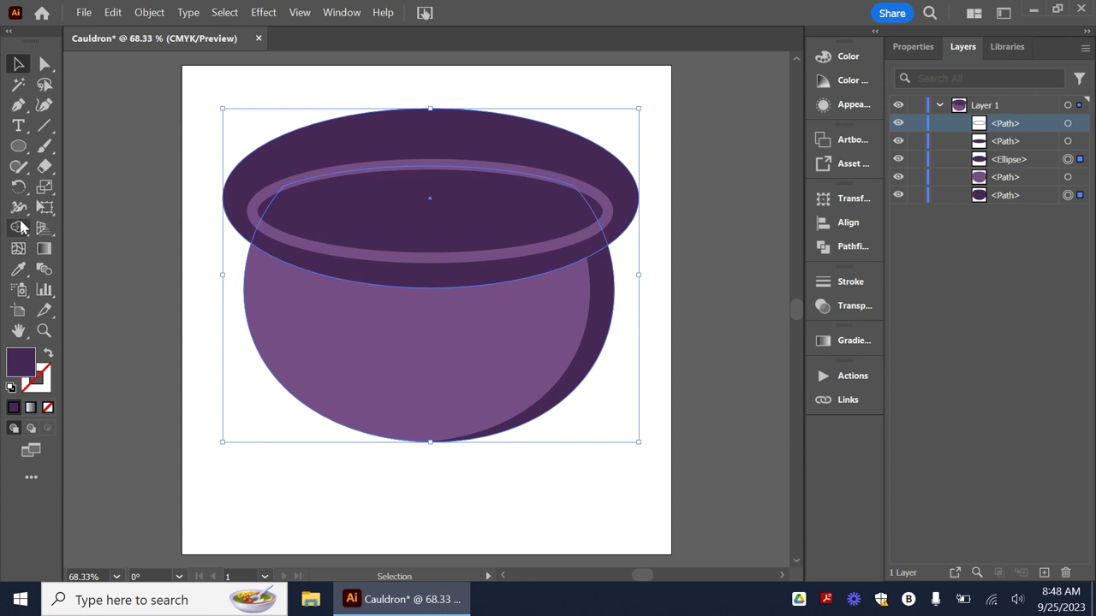
{"action": "left_click", "coordinate": [21, 228]}
{"action": "left_click", "coordinate": [410, 139], "text": "alt"}
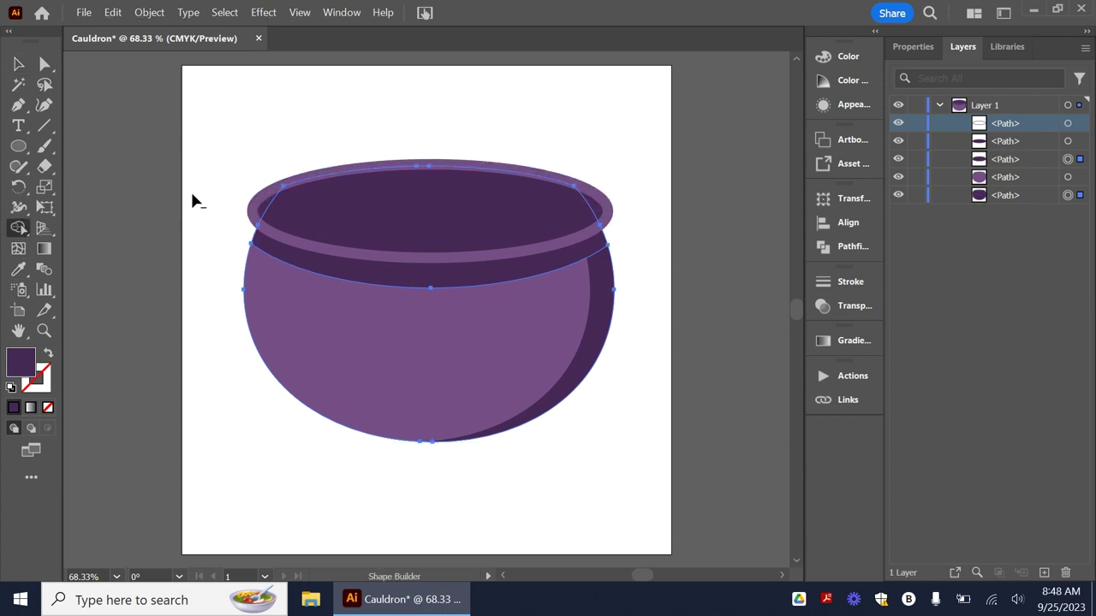
Nudge the dark shadow ellipse below the rim upward so the shadow band becomes narrower.
{"action": "left_click", "coordinate": [18, 65]}
{"action": "left_click", "coordinate": [493, 152]}
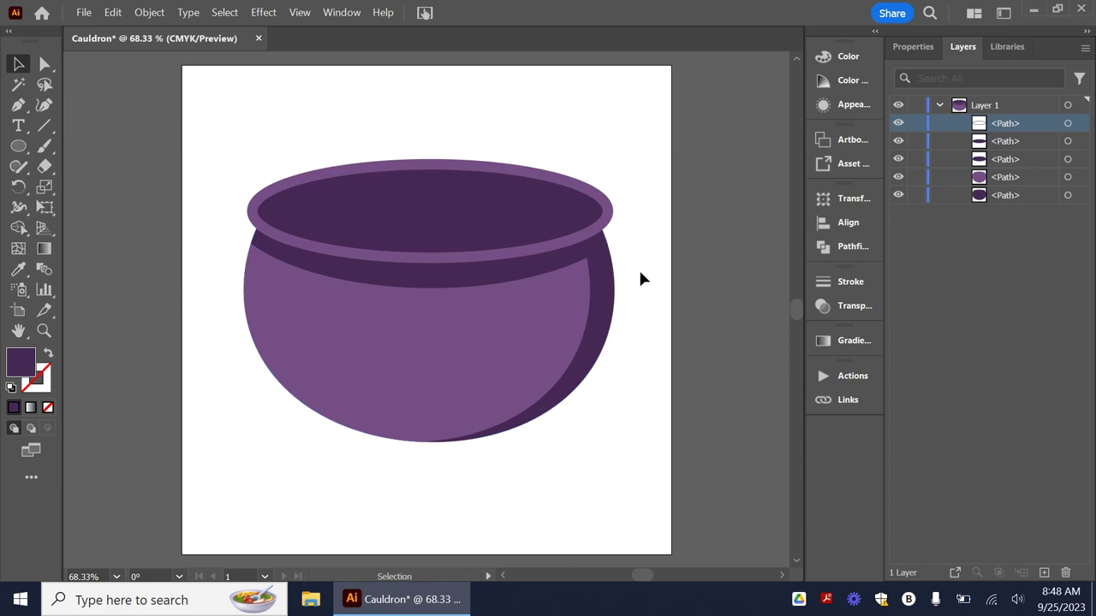
{"action": "left_click", "coordinate": [470, 287]}
{"action": "left_click_drag", "start_coordinate": [470, 287], "coordinate": [467, 283]}
{"action": "key", "text": "Up"}
{"action": "key", "text": "Up"}
{"action": "key", "text": "Up"}
{"action": "key", "text": "Up"}
{"action": "key", "text": "Up"}
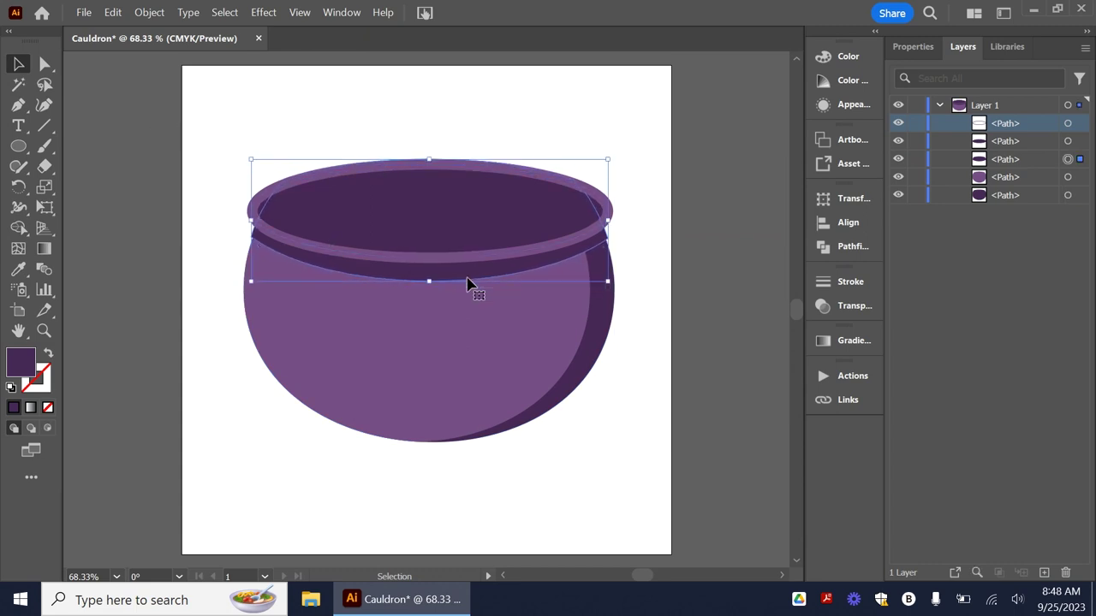
{"action": "key", "text": "Up"}
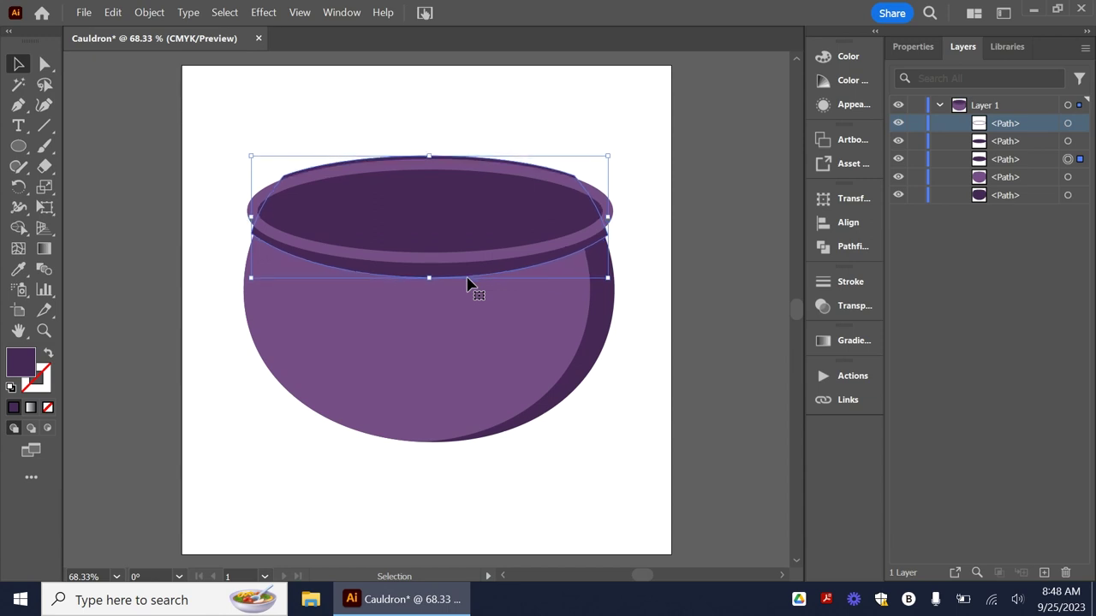
{"action": "left_click", "coordinate": [573, 432]}
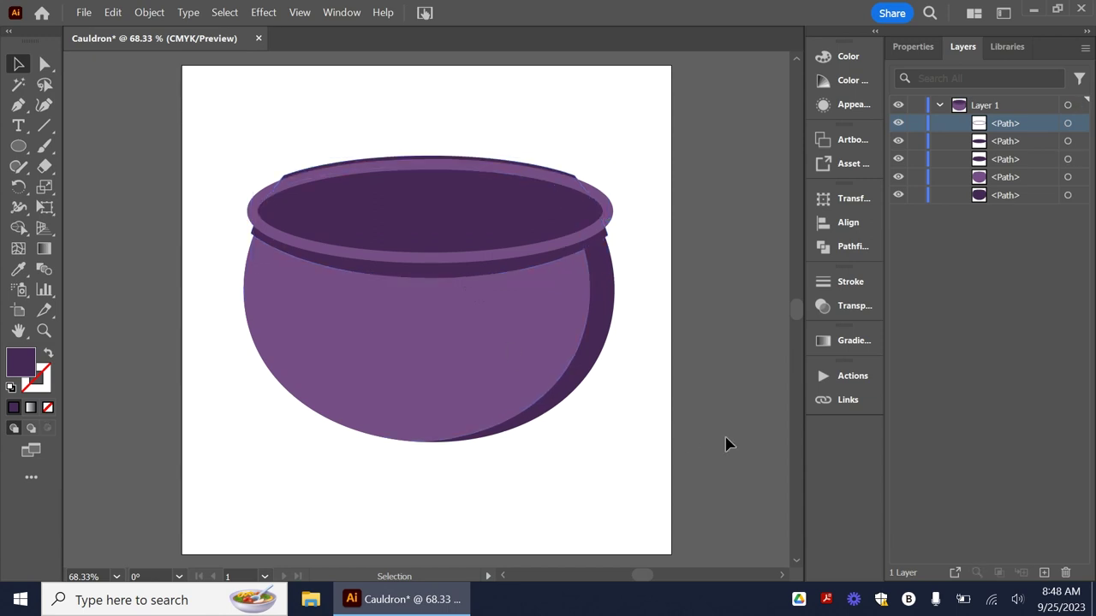
Select all cauldron shapes, remove the dark sliver above the rim's back edge with the Shape Builder, and clear the selection.
{"action": "left_click_drag", "start_coordinate": [235, 144], "coordinate": [742, 528]}
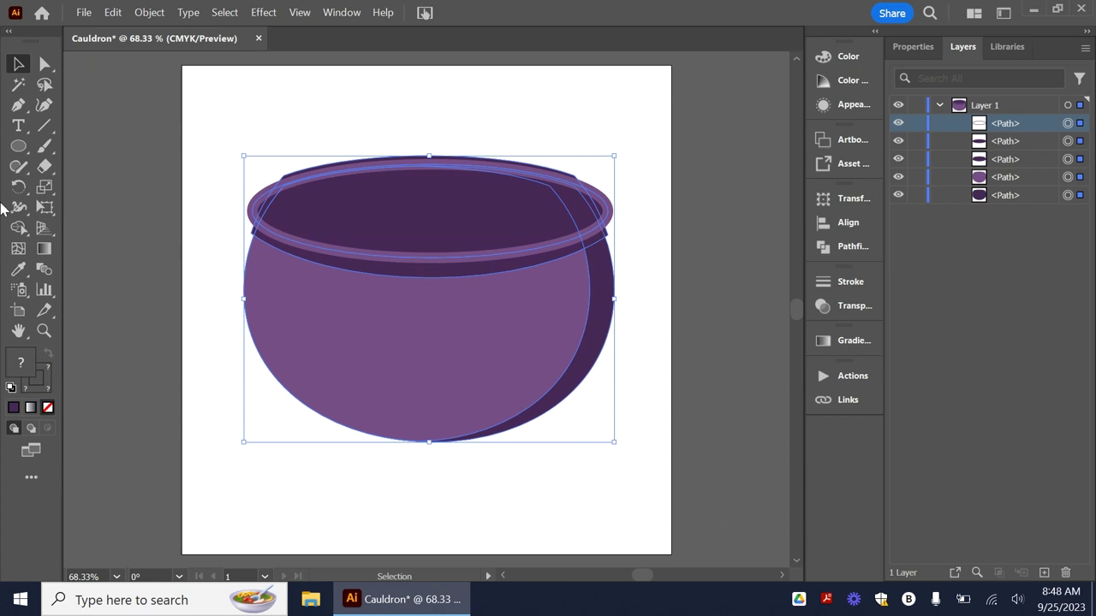
{"action": "left_click", "coordinate": [18, 227]}
{"action": "scroll", "coordinate": [251, 220], "scroll_direction": "down", "scroll_amount": 1}
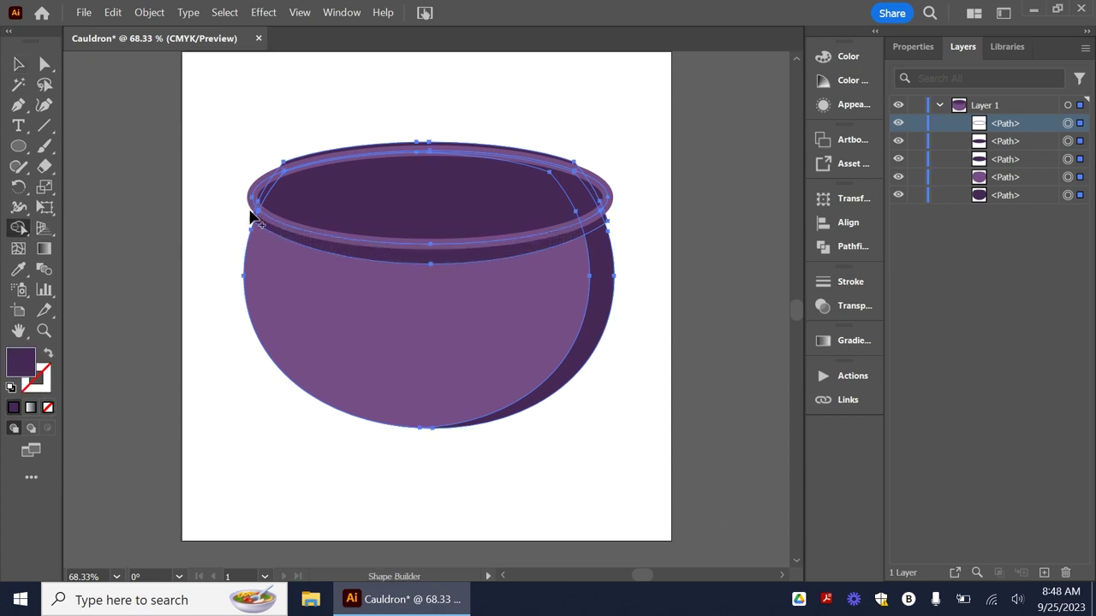
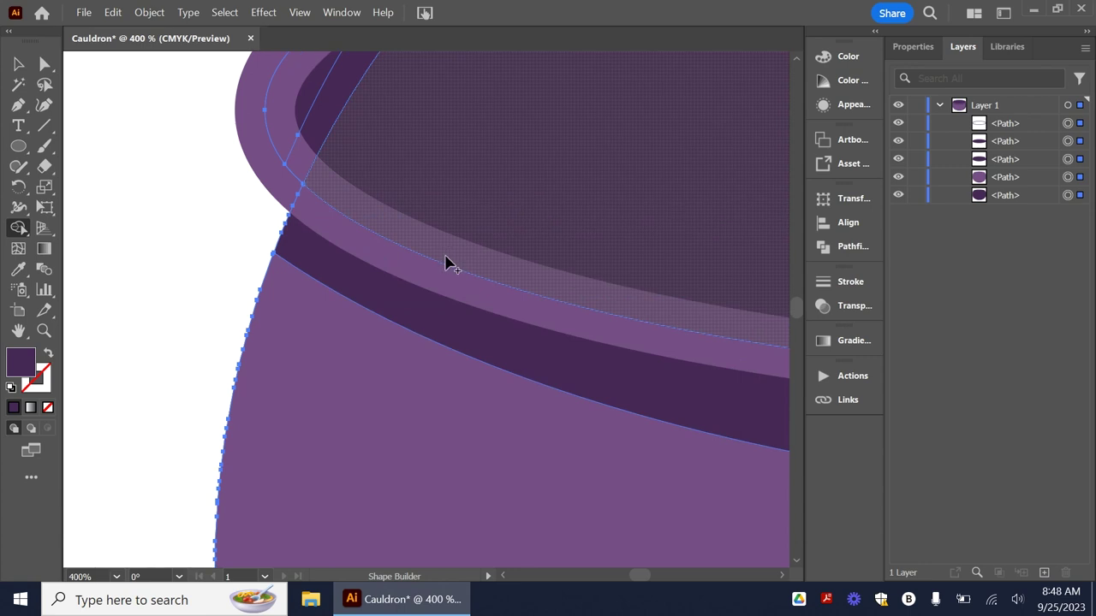
{"action": "scroll", "coordinate": [445, 263], "scroll_direction": "down", "scroll_amount": 3}
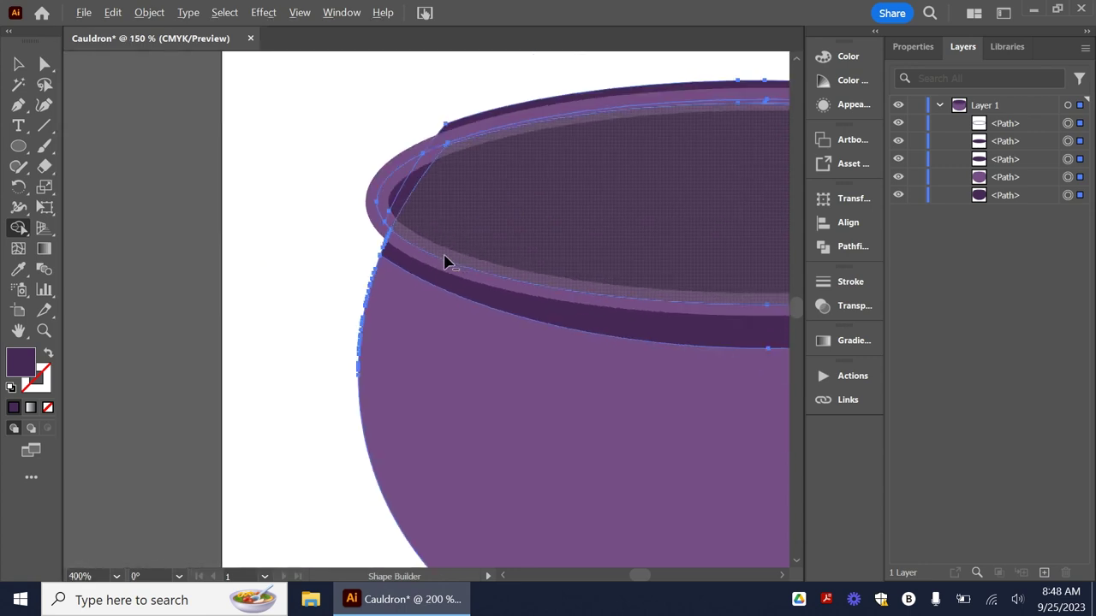
{"action": "left_click", "coordinate": [584, 102], "text": "alt"}
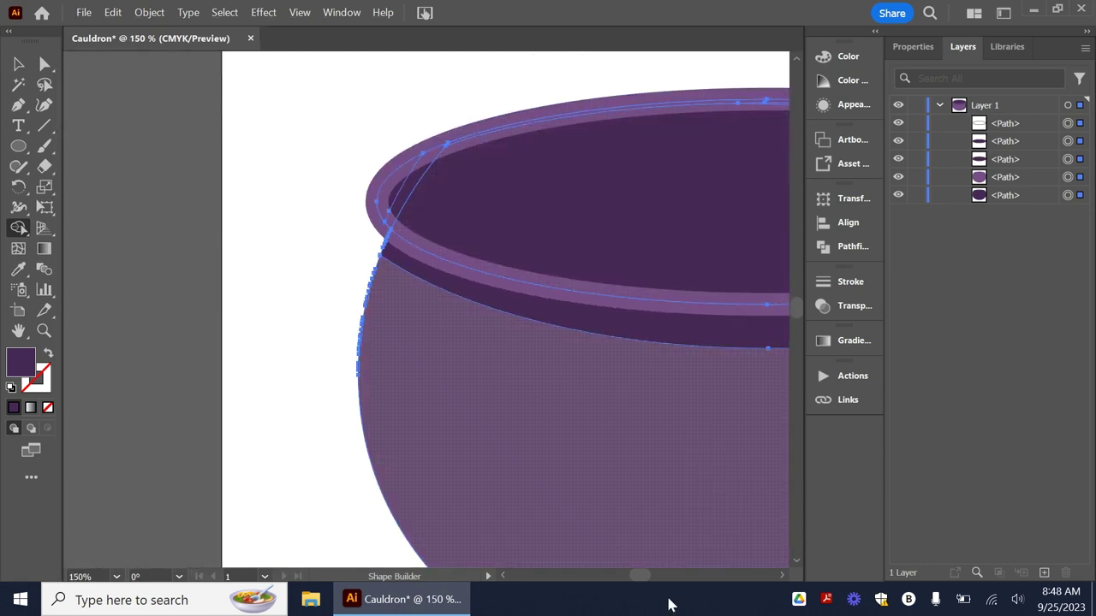
{"action": "scroll", "coordinate": [779, 578], "scroll_direction": "right", "scroll_amount": 8}
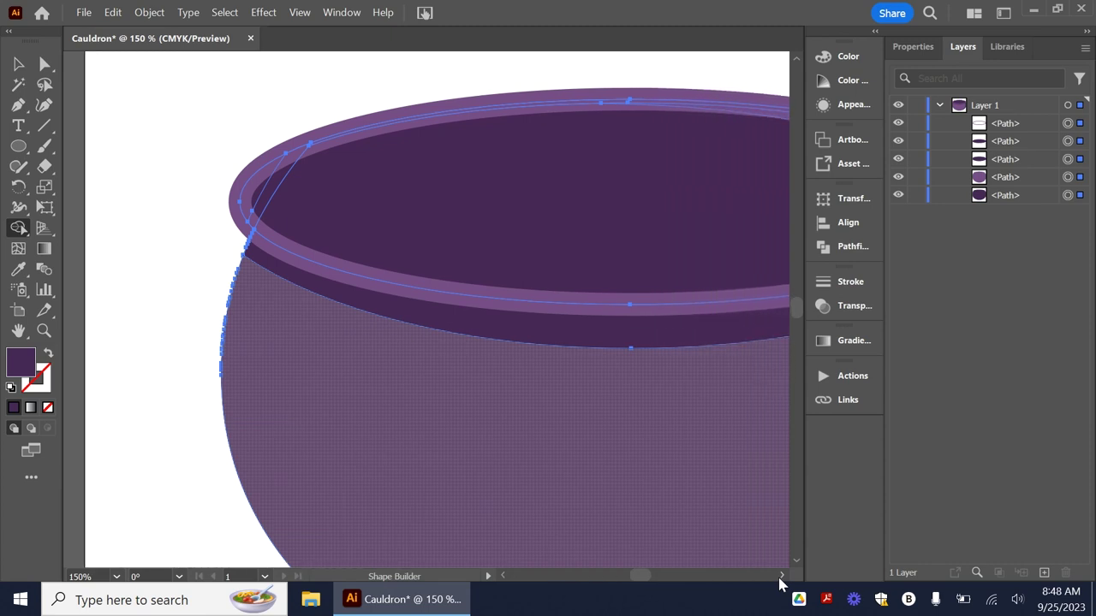
{"action": "scroll", "coordinate": [779, 578], "scroll_direction": "right", "scroll_amount": 2}
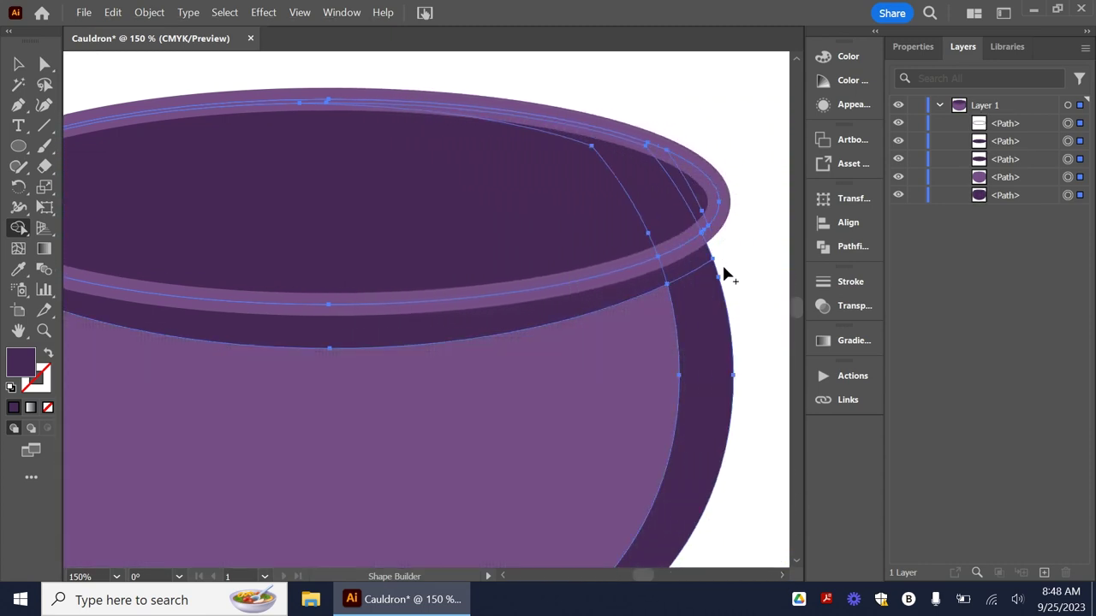
{"action": "key", "text": "ctrl+minus"}
{"action": "key", "text": "ctrl+minus"}
{"action": "key", "text": "ctrl+minus"}
{"action": "key", "text": "v"}
{"action": "key", "text": "ctrl+shift+a"}
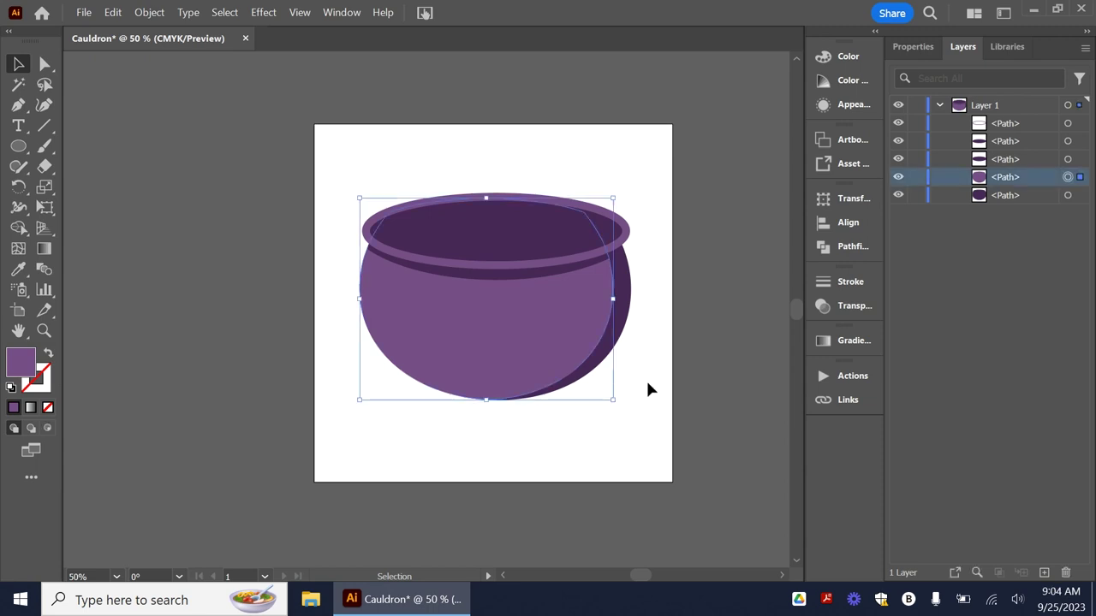
Copy the light purple body, paste two copies in front, and shift the top copy horizontally slightly past the body's right edge.
{"action": "scroll", "coordinate": [631, 374], "scroll_direction": "down", "scroll_amount": 1}
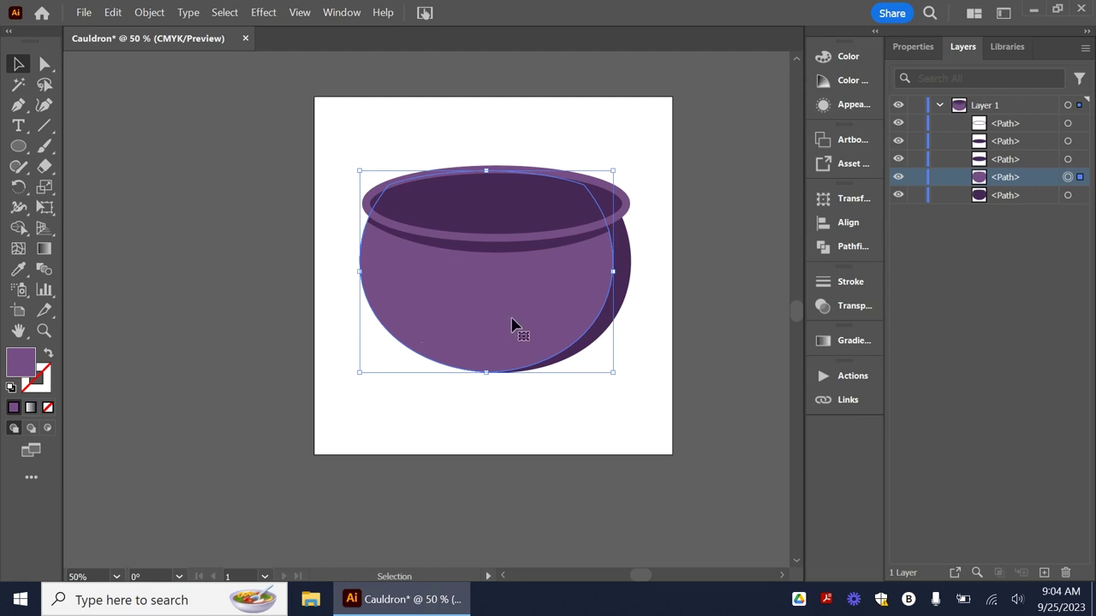
{"action": "key", "text": "ctrl"}
{"action": "key", "text": "ctrl"}
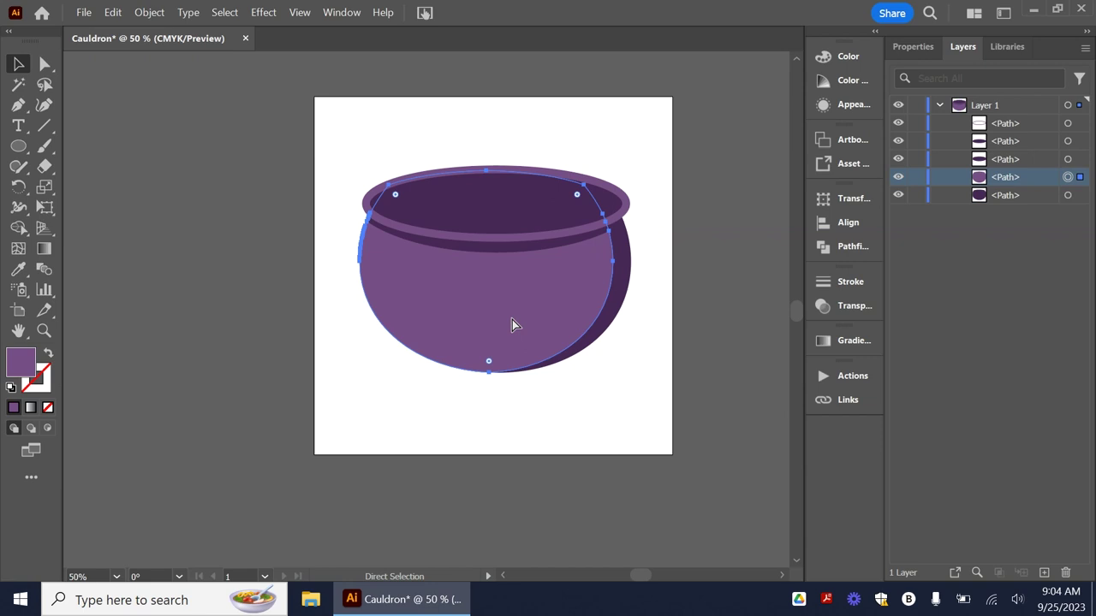
{"action": "key", "text": "ctrl+f"}
{"action": "key", "text": "ctrl+f"}
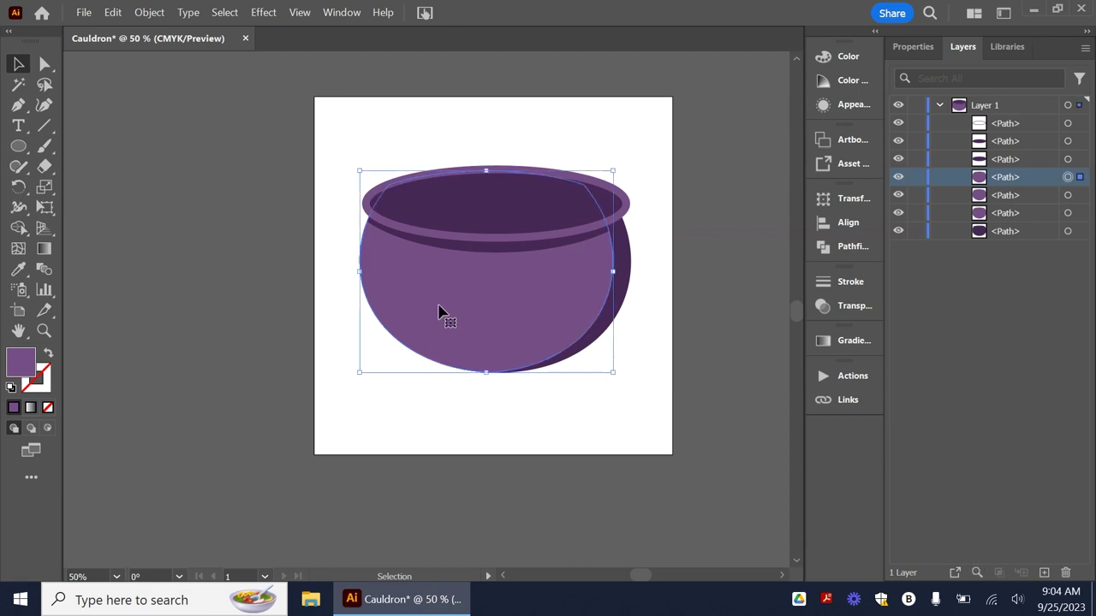
{"action": "mouse_move", "coordinate": [435, 306]}
{"action": "left_mouse_down"}
{"action": "mouse_move", "coordinate": [467, 306]}
{"action": "mouse_move", "coordinate": [448, 311]}
{"action": "left_mouse_up"}
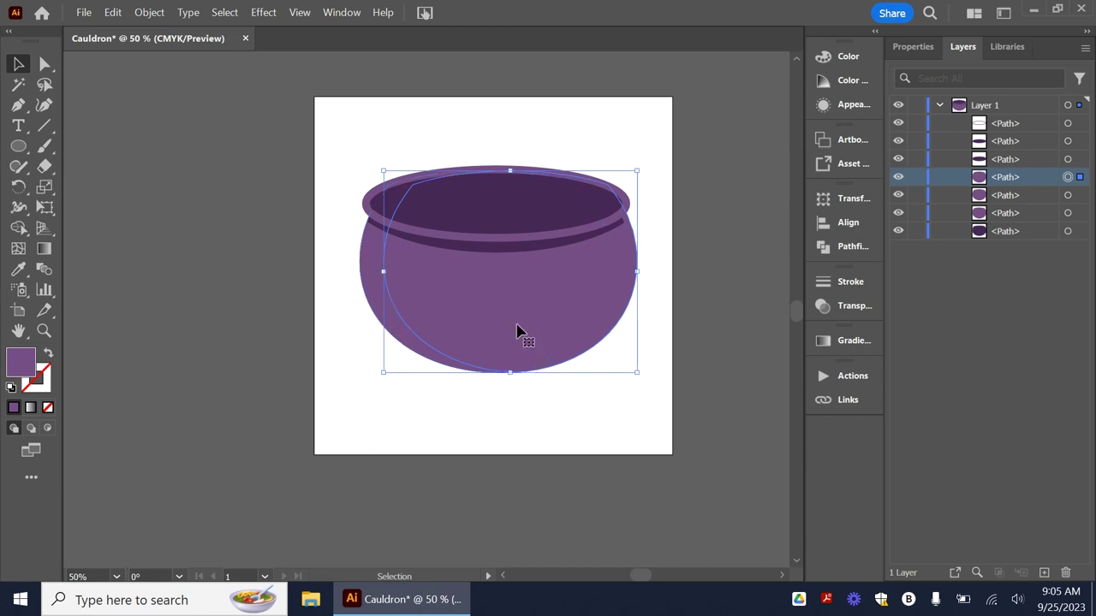
{"action": "left_click_drag", "start_coordinate": [514, 331], "coordinate": [513, 331]}
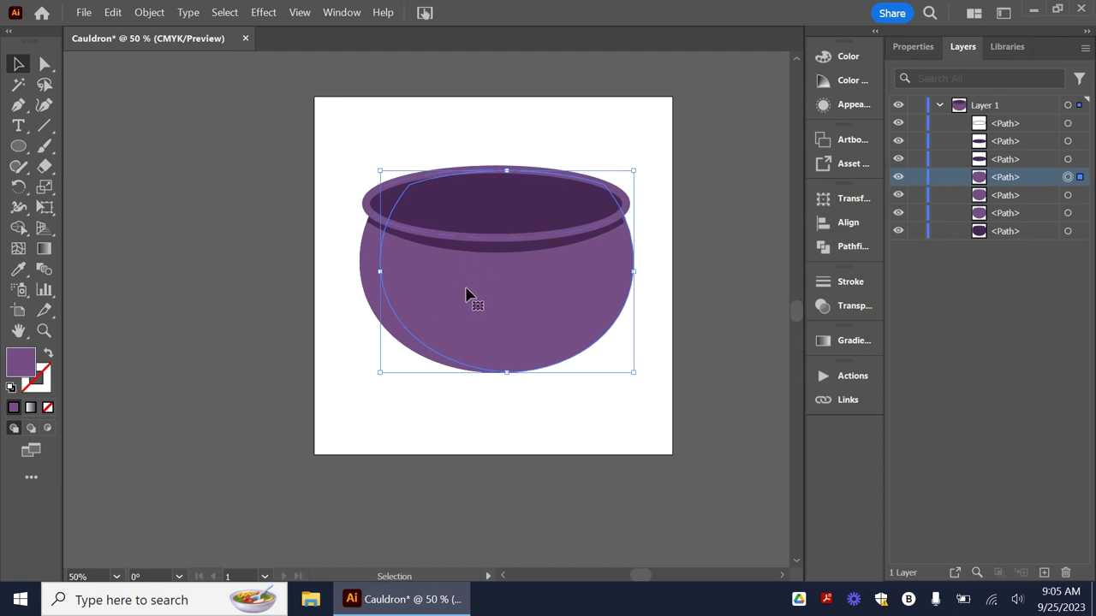
Subtract the shifted body copy from the copy beneath it with Pathfinder Minus Front, leaving a crescent along the body's left side.
{"action": "left_click", "coordinate": [368, 270], "text": "shift"}
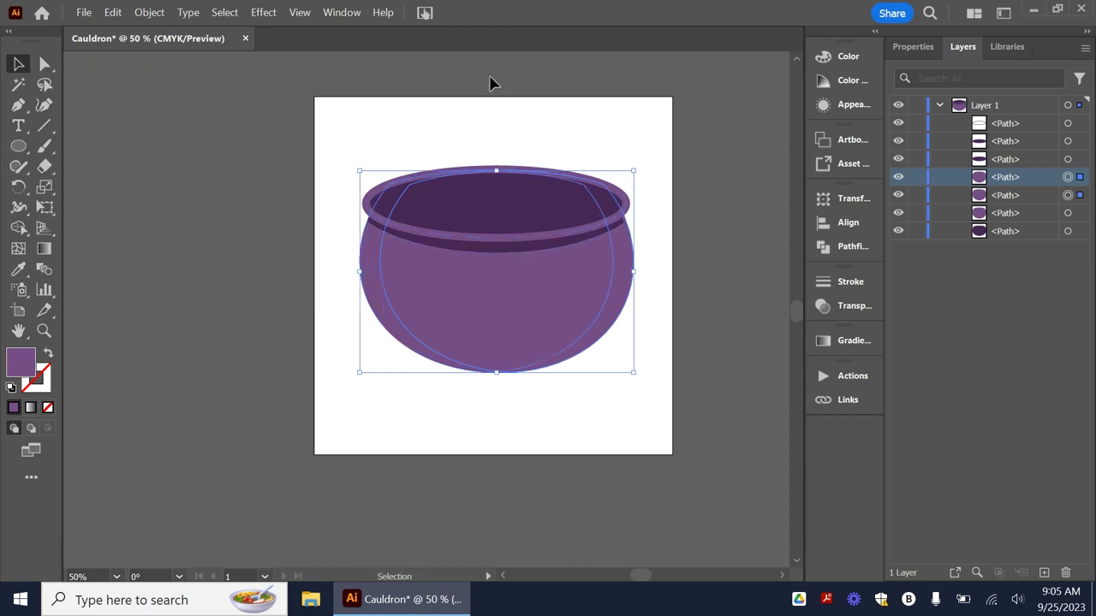
{"action": "left_click", "coordinate": [340, 13]}
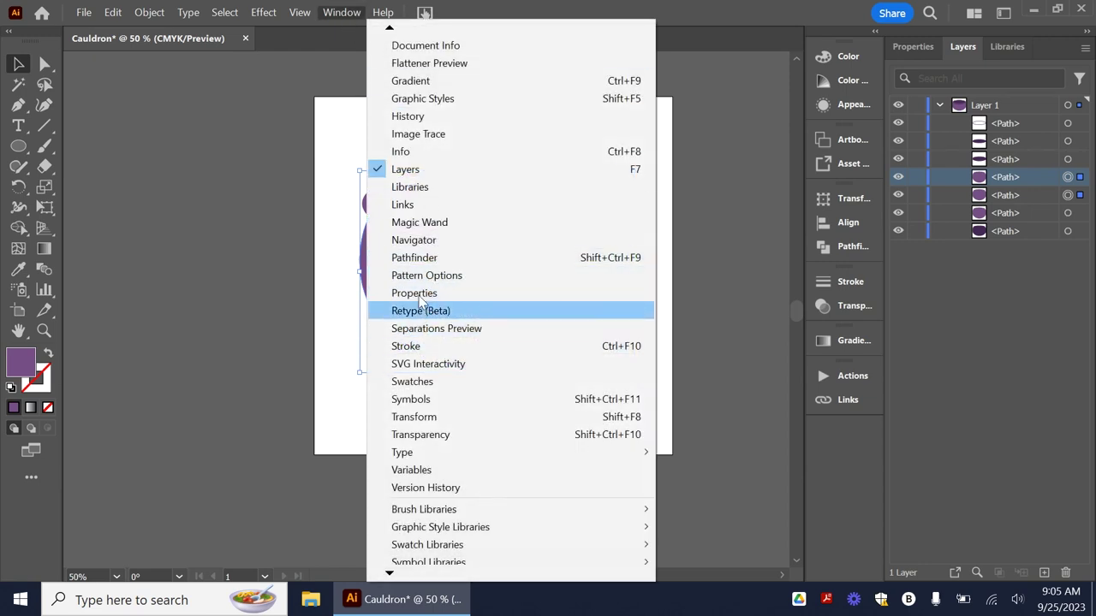
{"action": "left_click", "coordinate": [416, 259]}
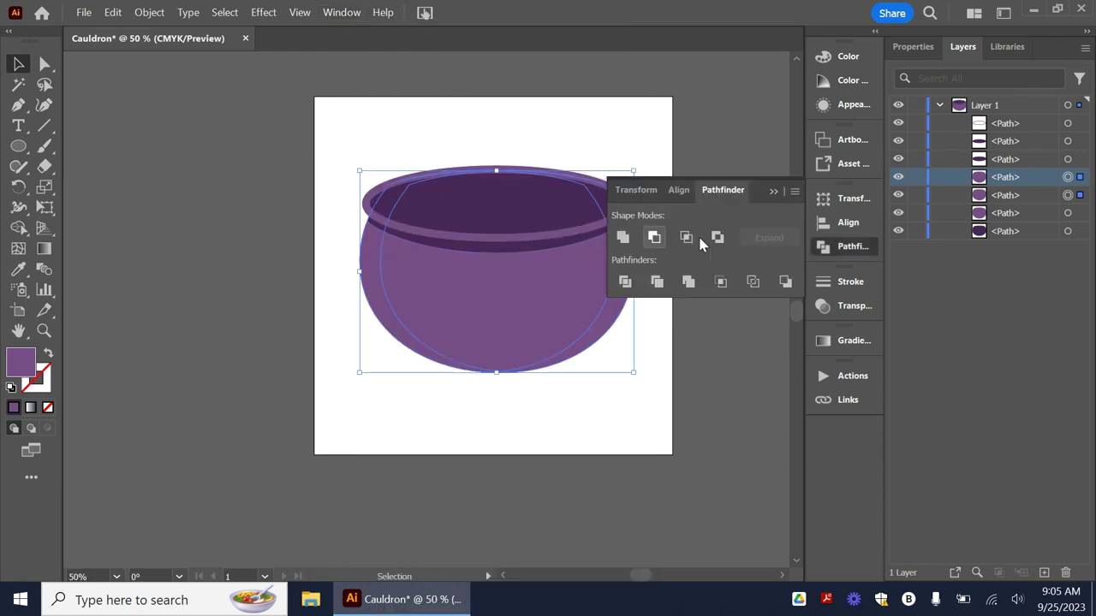
{"action": "left_click", "coordinate": [655, 239]}
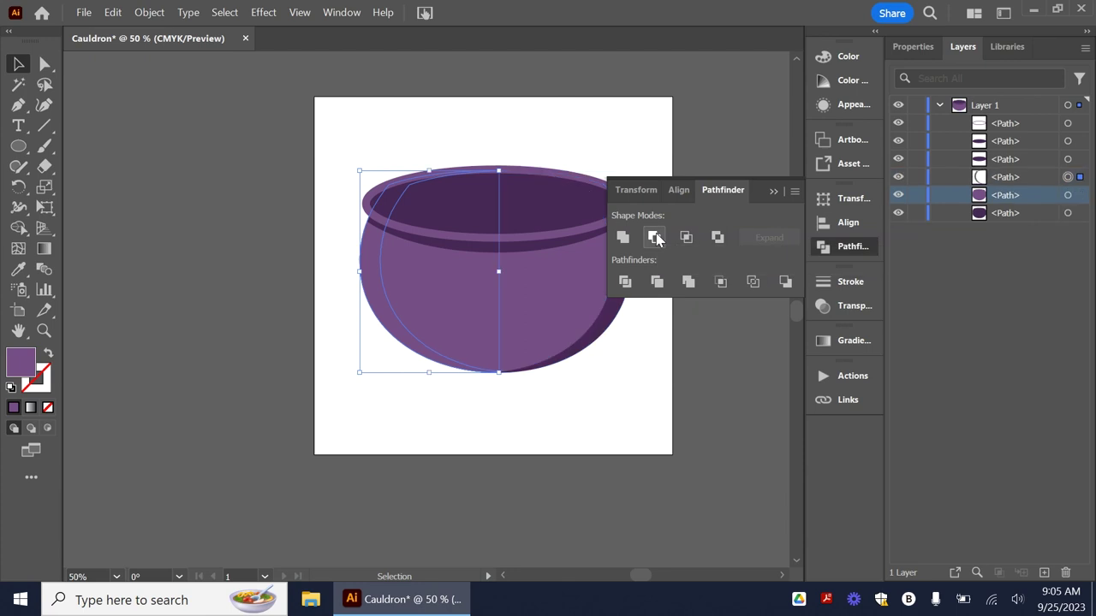
{"action": "left_click", "coordinate": [571, 402]}
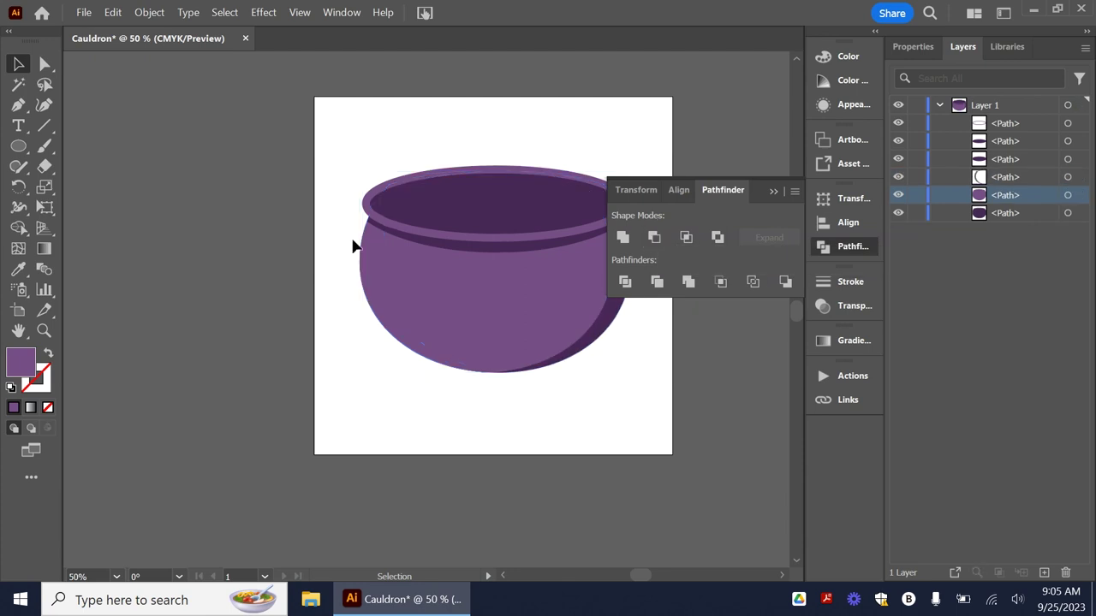
Fill the crescent on the body's left side with a lighter purple as a highlight.
{"action": "left_click", "coordinate": [377, 273]}
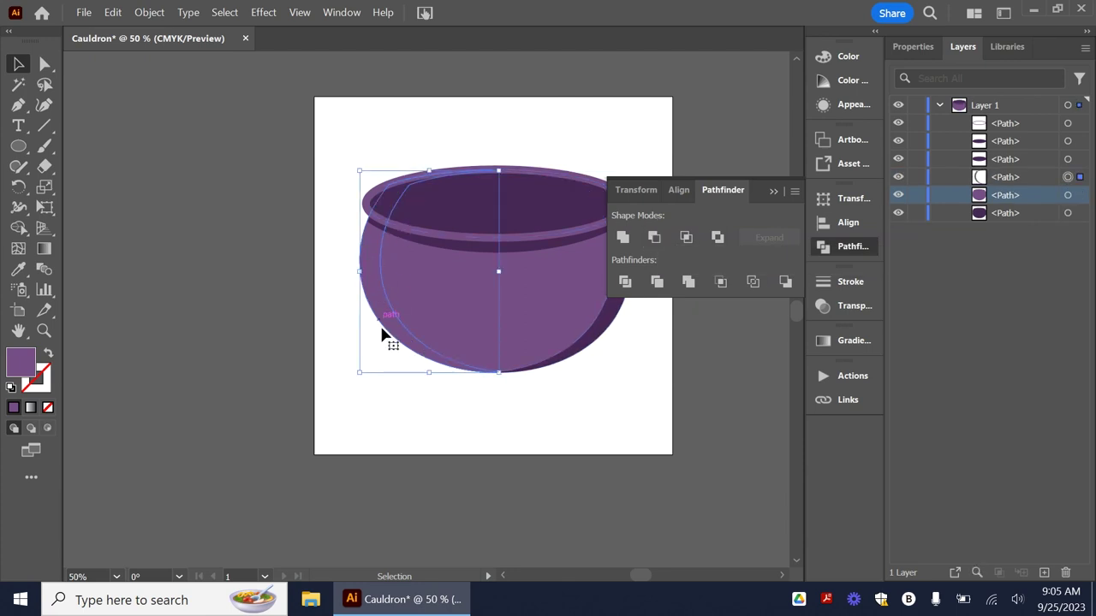
{"action": "left_click", "coordinate": [771, 191]}
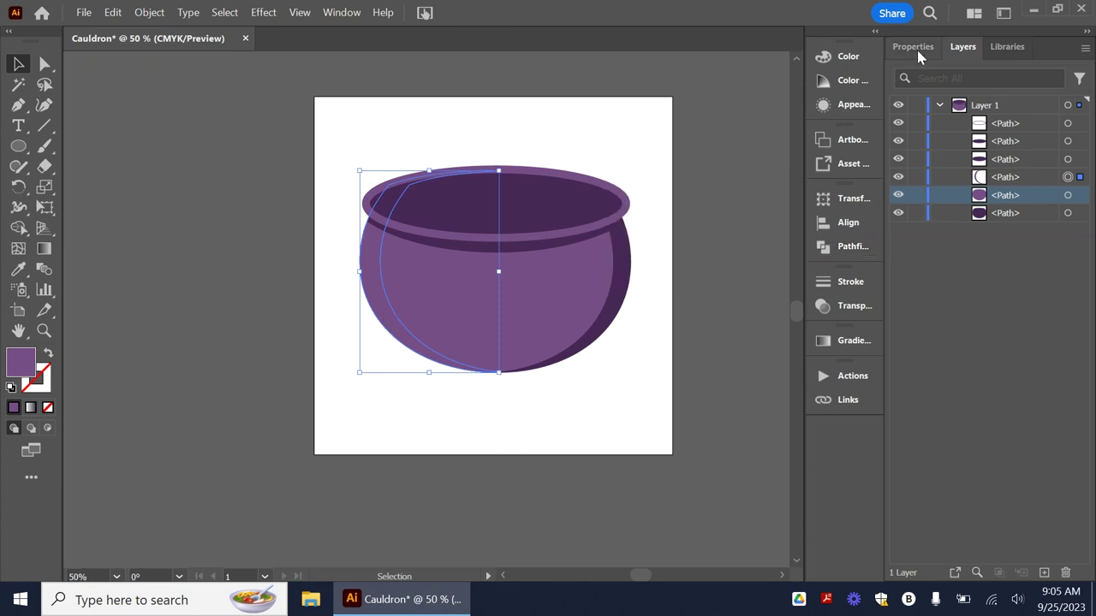
{"action": "left_click", "coordinate": [897, 241]}
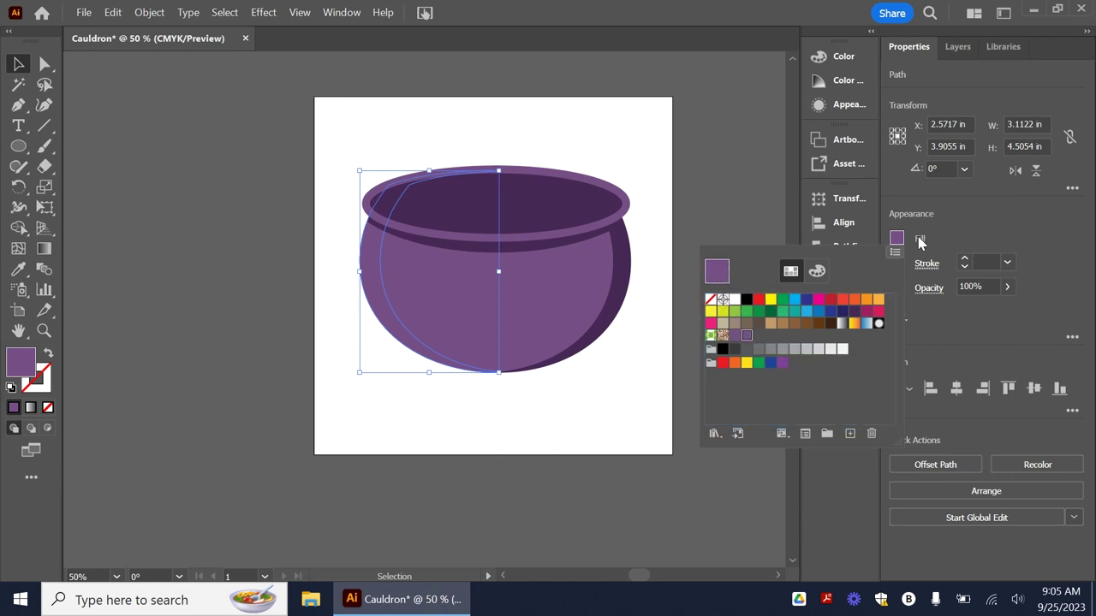
{"action": "double_click", "coordinate": [22, 362]}
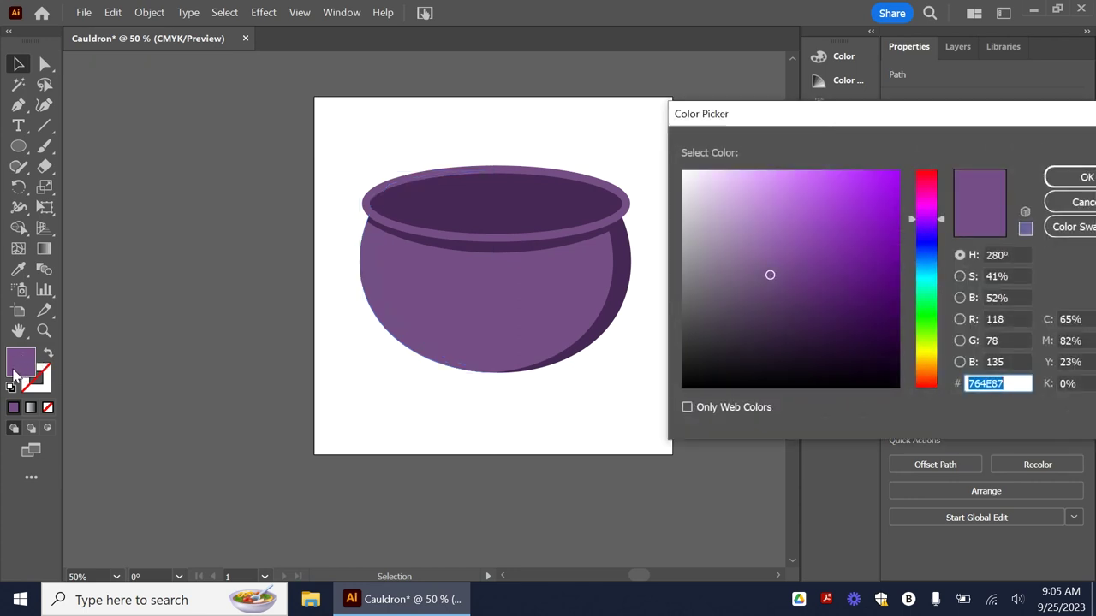
{"action": "mouse_move", "coordinate": [770, 274]}
{"action": "left_mouse_down"}
{"action": "mouse_move", "coordinate": [776, 215]}
{"action": "mouse_move", "coordinate": [774, 229]}
{"action": "left_mouse_up"}
{"action": "left_click", "coordinate": [1085, 178]}
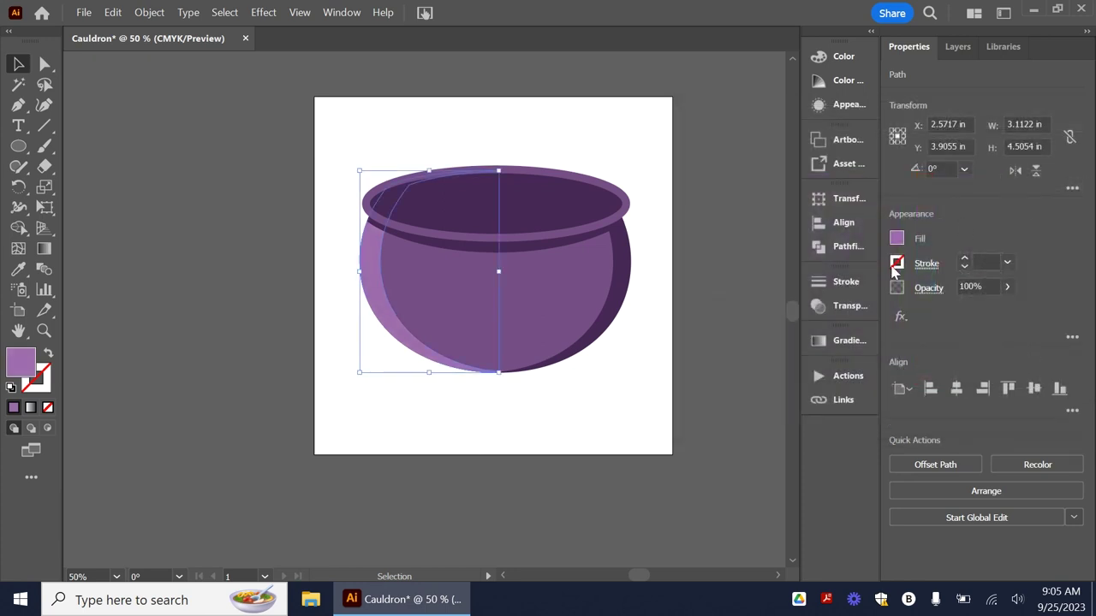
{"action": "left_click", "coordinate": [731, 347]}
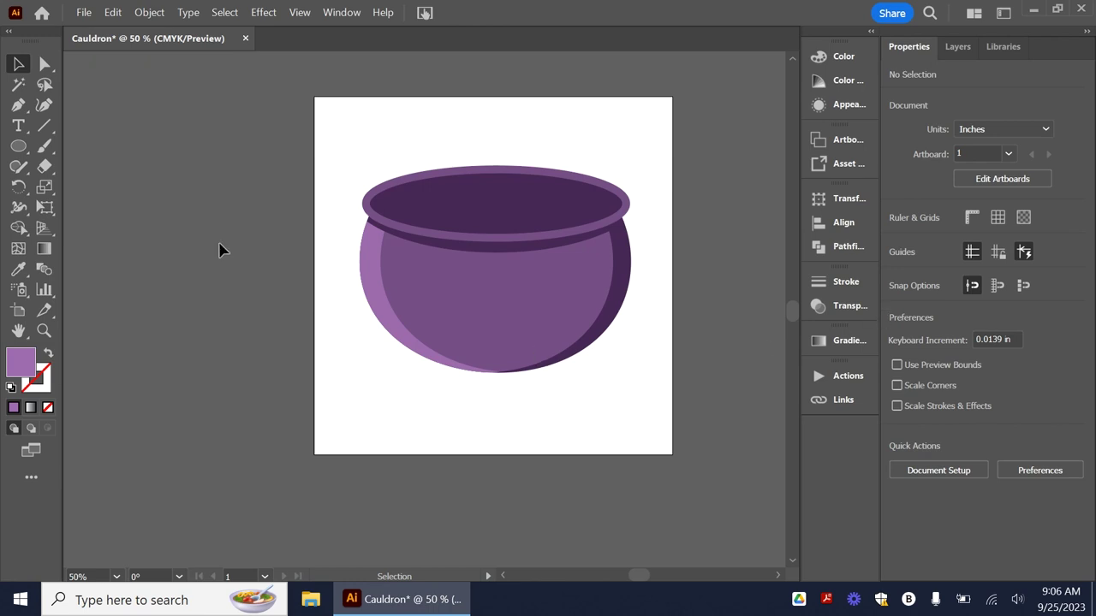
Select the highlight crescent and erase a narrow horizontal gap across it, just below the middle of its visible part.
{"action": "left_click", "coordinate": [44, 166]}
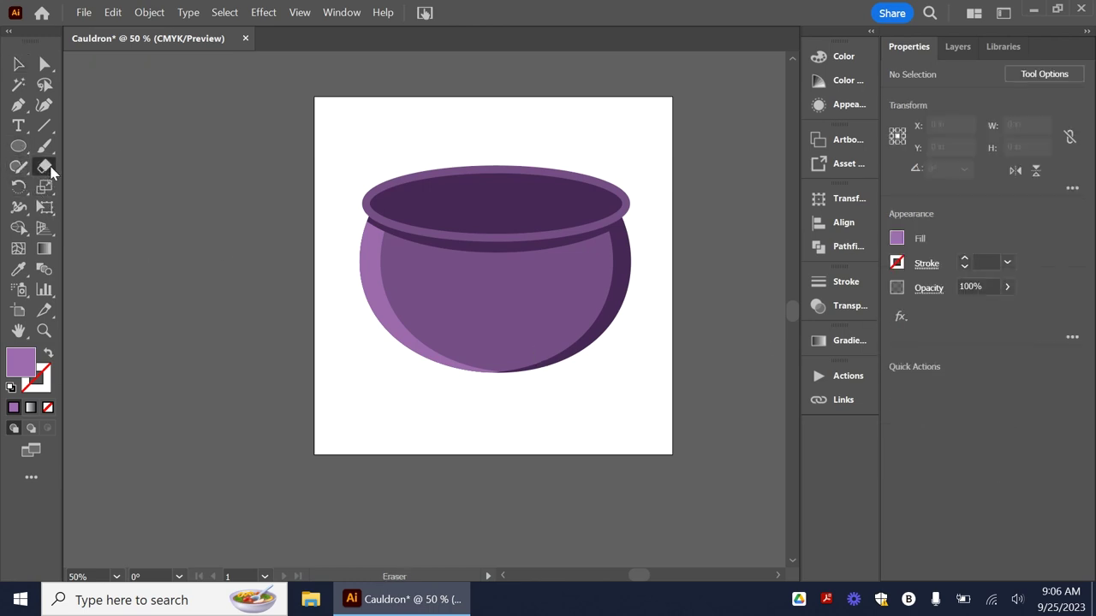
{"action": "left_click", "coordinate": [18, 63]}
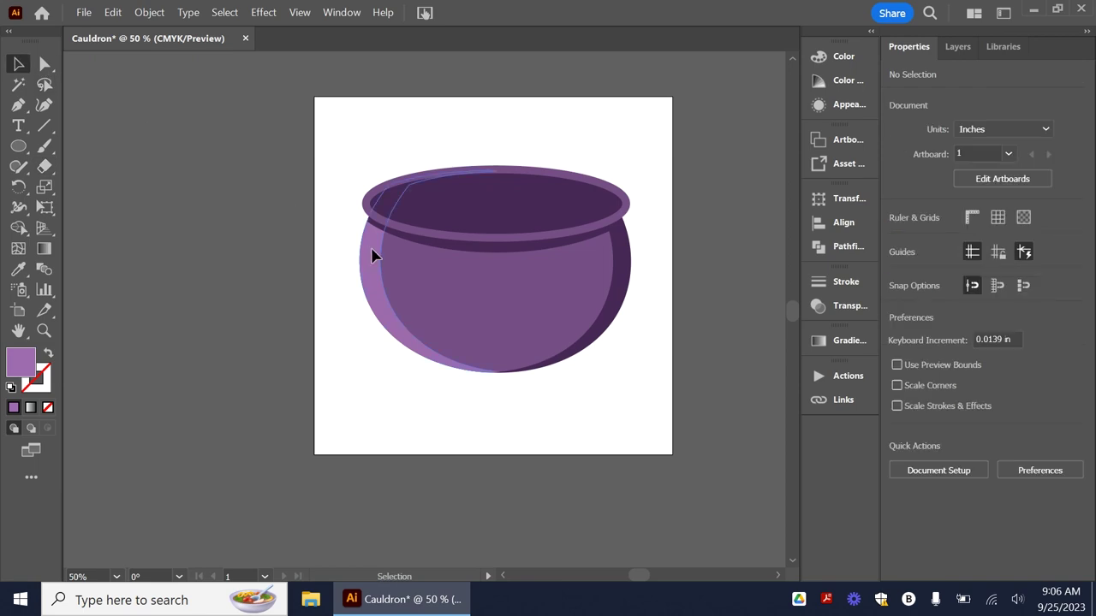
{"action": "left_click", "coordinate": [391, 308]}
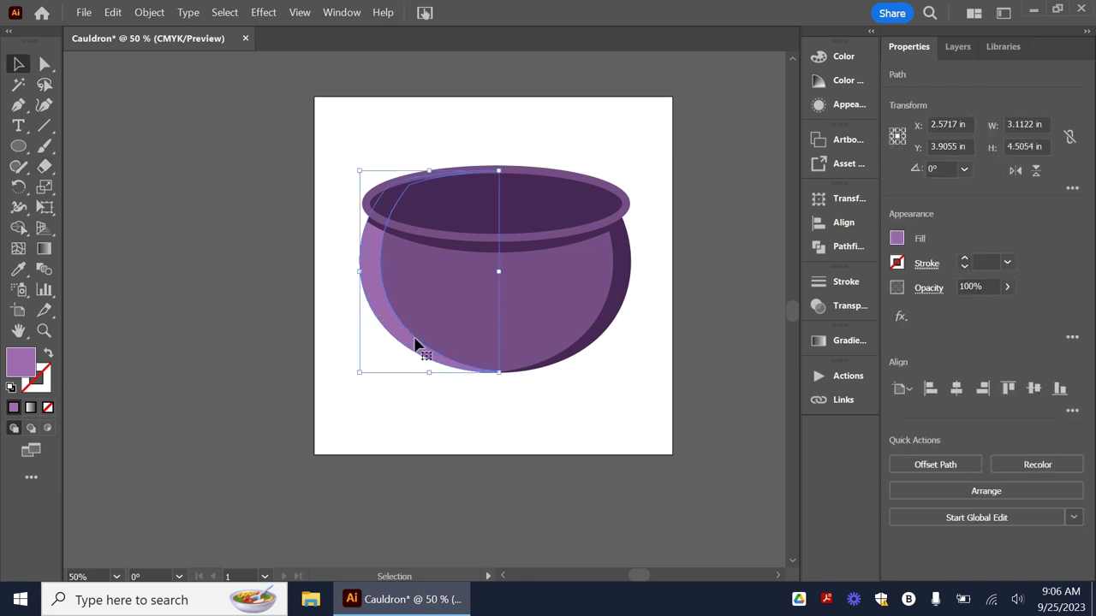
{"action": "left_click", "coordinate": [44, 166]}
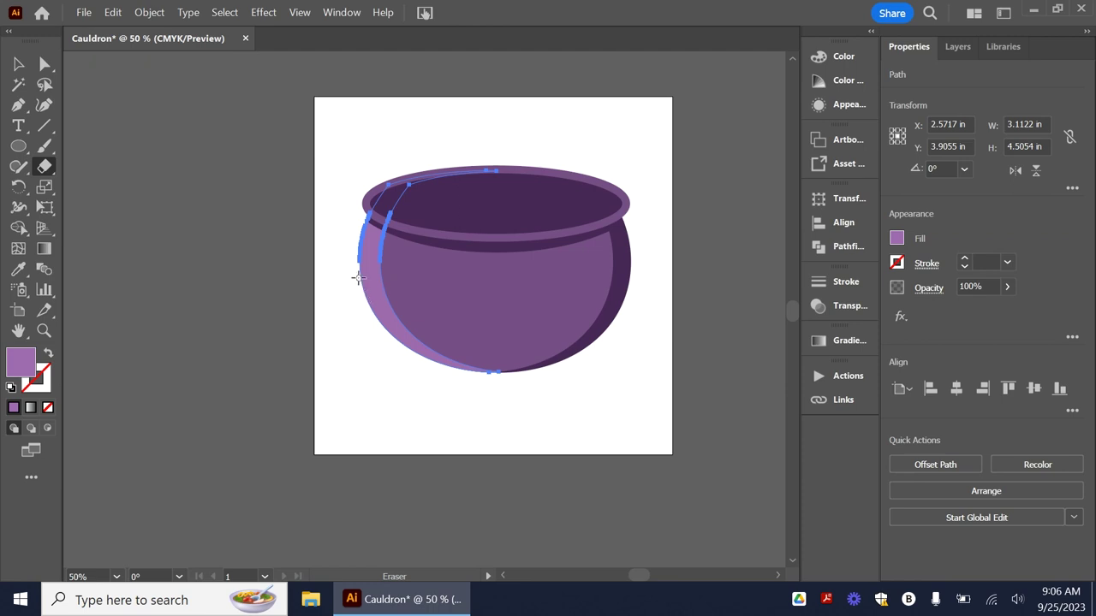
{"action": "mouse_move", "coordinate": [353, 280]}
{"action": "left_mouse_down"}
{"action": "mouse_move", "coordinate": [409, 289]}
{"action": "mouse_move", "coordinate": [382, 289]}
{"action": "mouse_move", "coordinate": [399, 291]}
{"action": "left_mouse_up"}
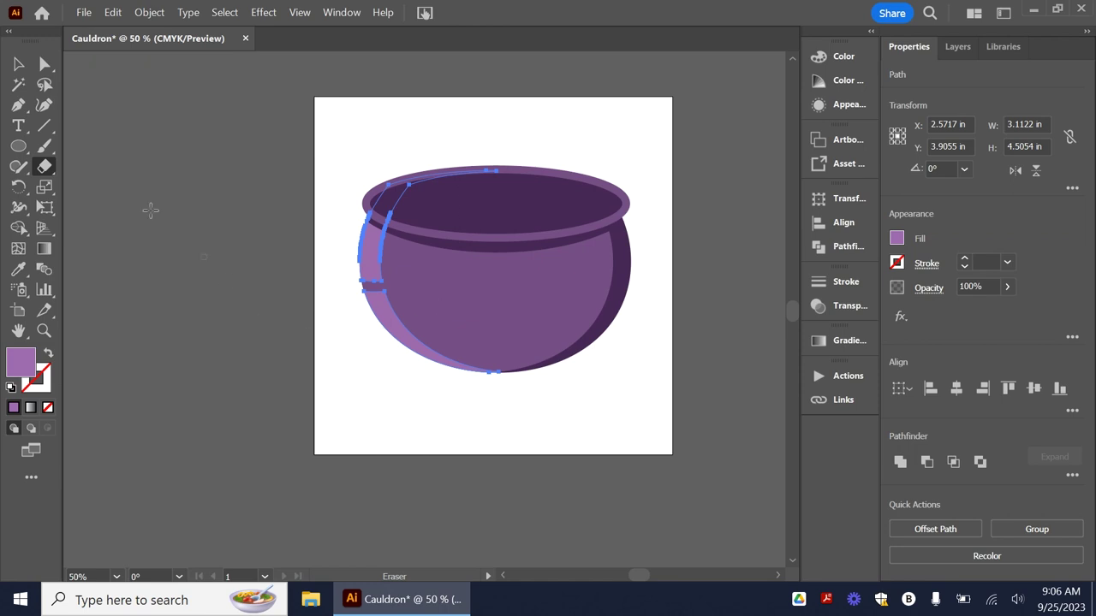
Nudge both highlight pieces to the right, slightly inward from the body's left edge.
{"action": "left_click", "coordinate": [19, 66]}
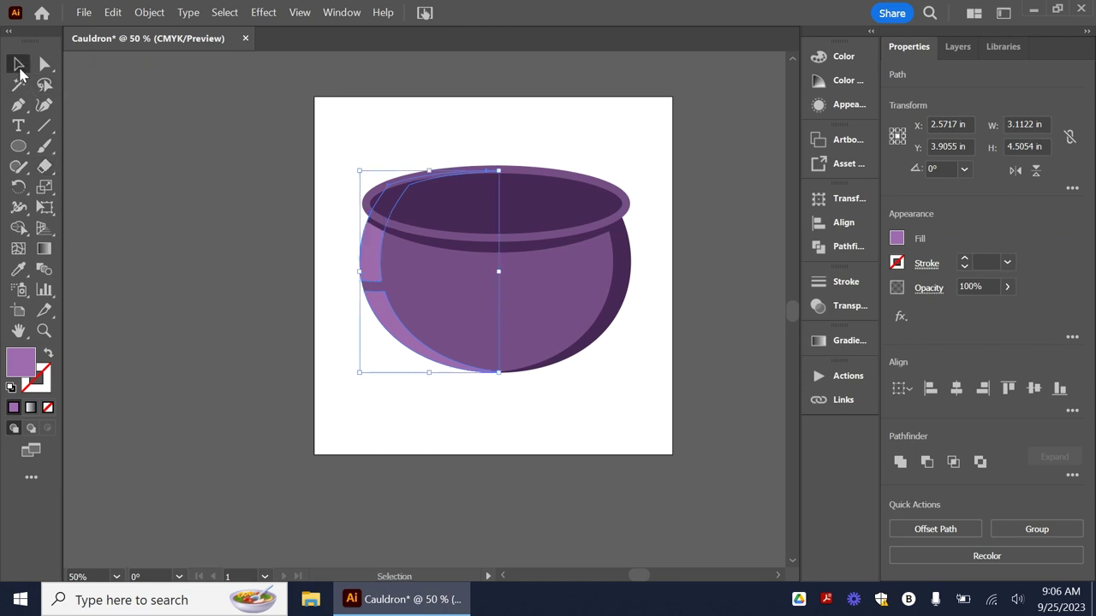
{"action": "key", "text": "Right"}
{"action": "key", "text": "Right"}
{"action": "key", "text": "Right"}
{"action": "key", "text": "Right"}
{"action": "key", "text": "Right"}
{"action": "key", "text": "Right"}
{"action": "key", "text": "Right"}
{"action": "key", "text": "Right"}
{"action": "key", "text": "Right"}
{"action": "key", "text": "Right"}
{"action": "key", "text": "Right"}
{"action": "key", "text": "Right"}
{"action": "key", "text": "Right"}
{"action": "key", "text": "Right"}
{"action": "key", "text": "Right"}
{"action": "key", "text": "Right"}
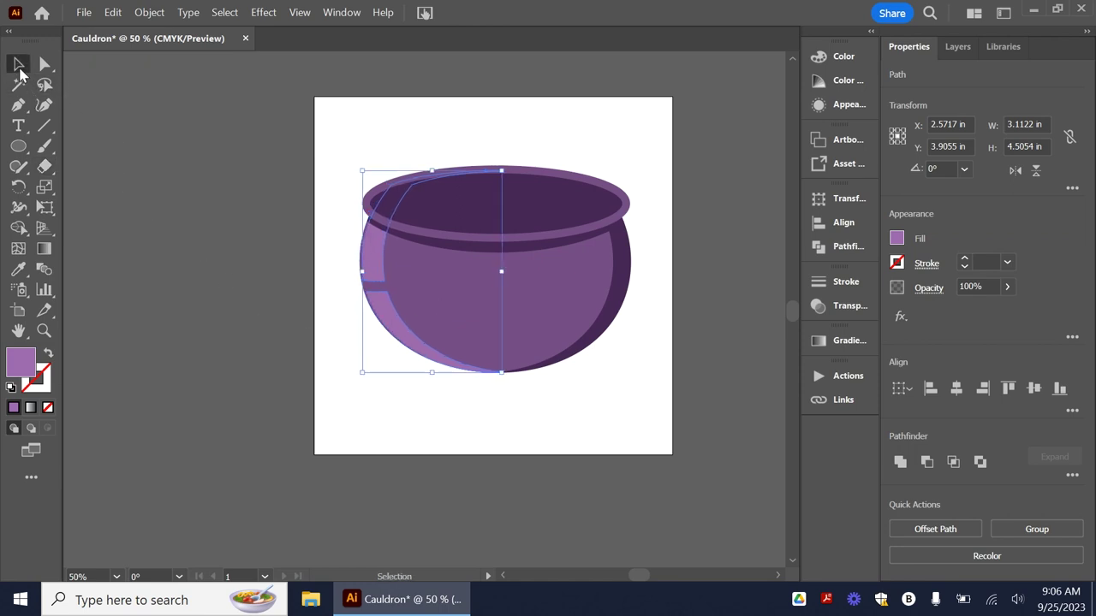
Shift the two highlight pieces about 0.17 in further right, to an X position of 2.7383 in.
{"action": "key", "text": "Right"}
{"action": "key", "text": "Right"}
{"action": "key", "text": "Right"}
{"action": "key", "text": "Right"}
{"action": "key", "text": "Right"}
{"action": "key", "text": "Right"}
{"action": "key", "text": "Right"}
{"action": "key", "text": "Right"}
{"action": "key", "text": "Right"}
{"action": "key", "text": "Right"}
{"action": "key", "text": "Right"}
{"action": "key", "text": "Right"}
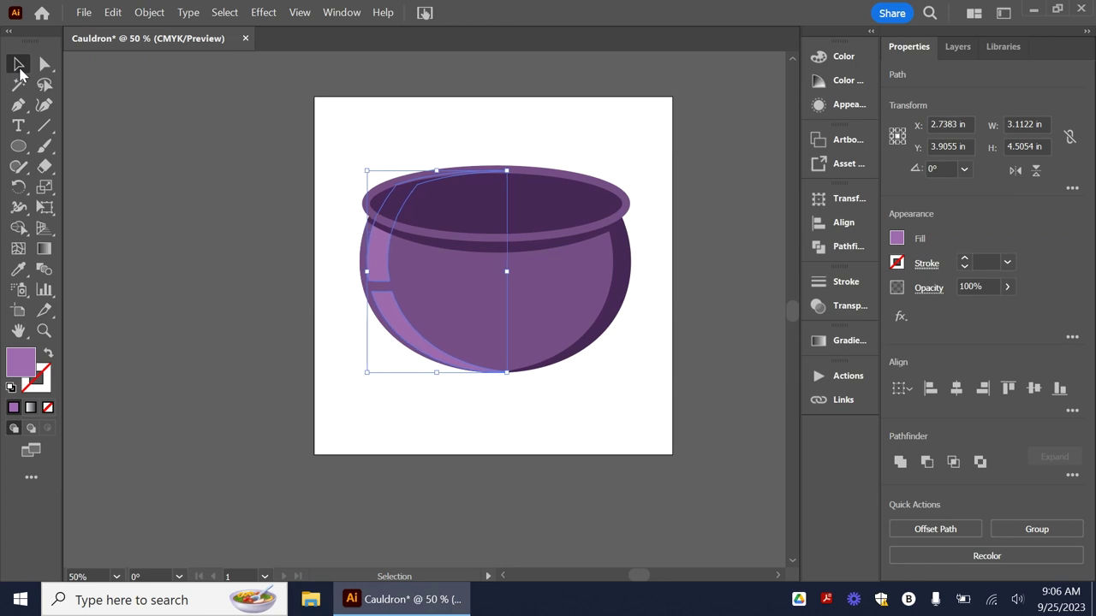
Select the upper highlight piece and erase a narrow strip across it just below the rim's shadow, splitting it in two.
{"action": "left_click", "coordinate": [20, 169]}
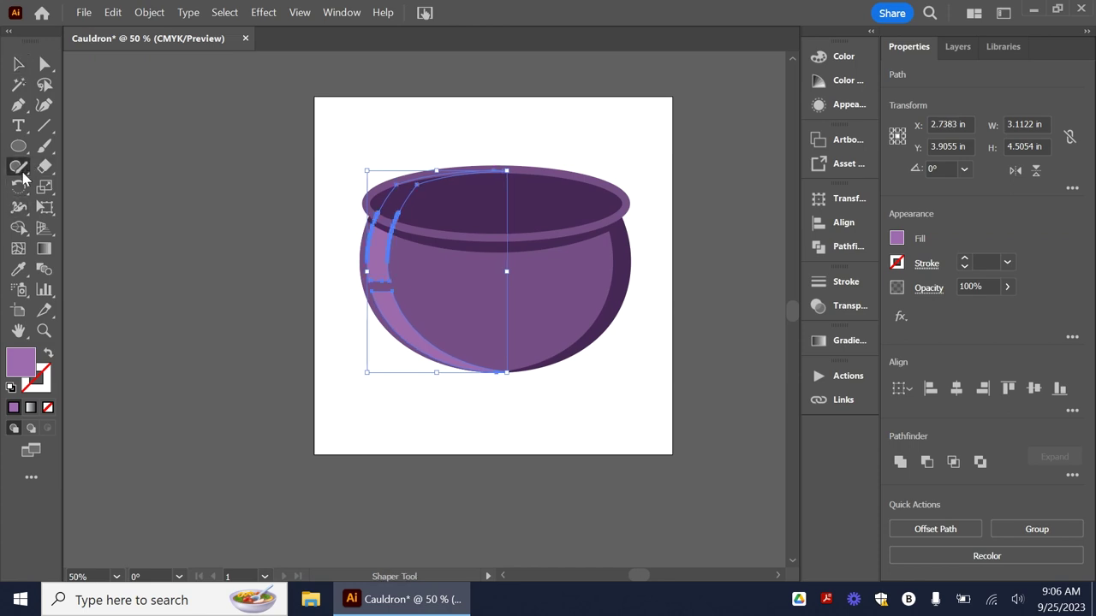
{"action": "left_click", "coordinate": [499, 409]}
{"action": "key", "text": "v"}
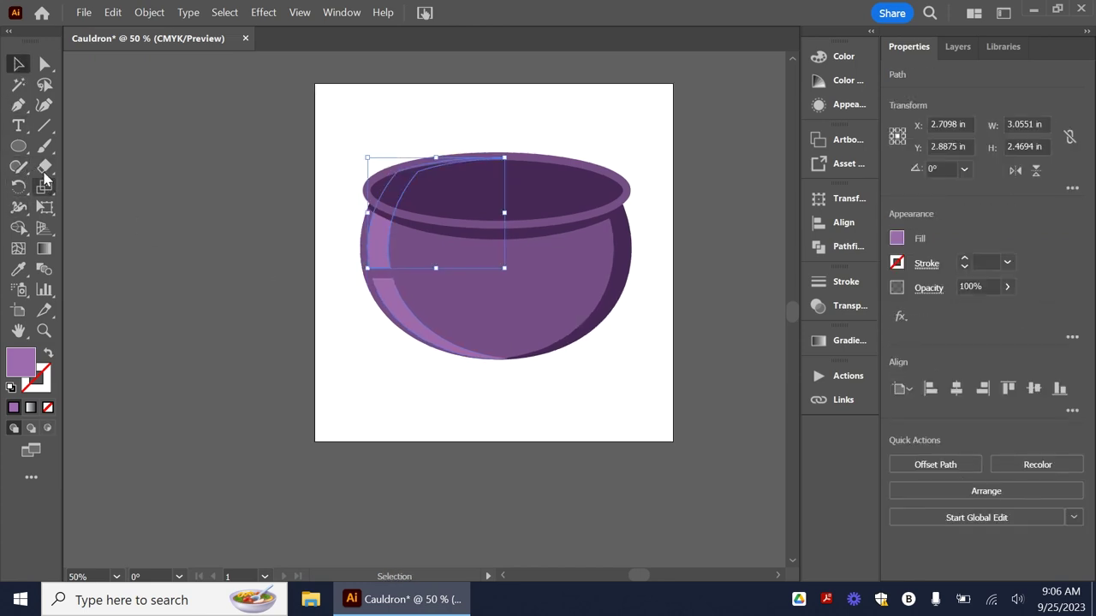
{"action": "left_click", "coordinate": [45, 167]}
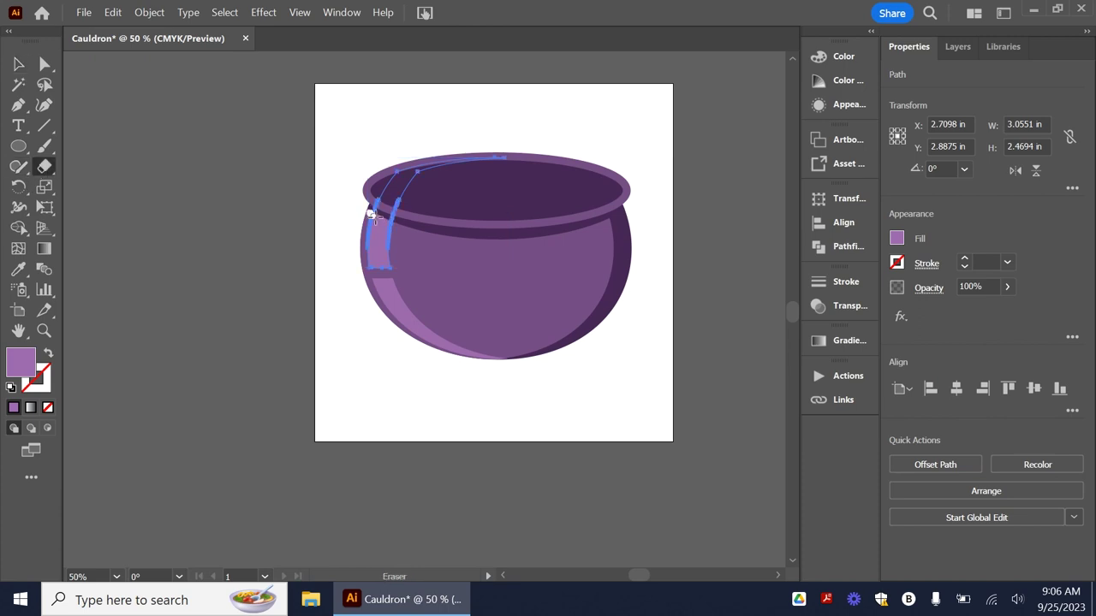
{"action": "mouse_move", "coordinate": [373, 216]}
{"action": "left_mouse_down"}
{"action": "mouse_move", "coordinate": [407, 225]}
{"action": "mouse_move", "coordinate": [372, 224]}
{"action": "left_mouse_up"}
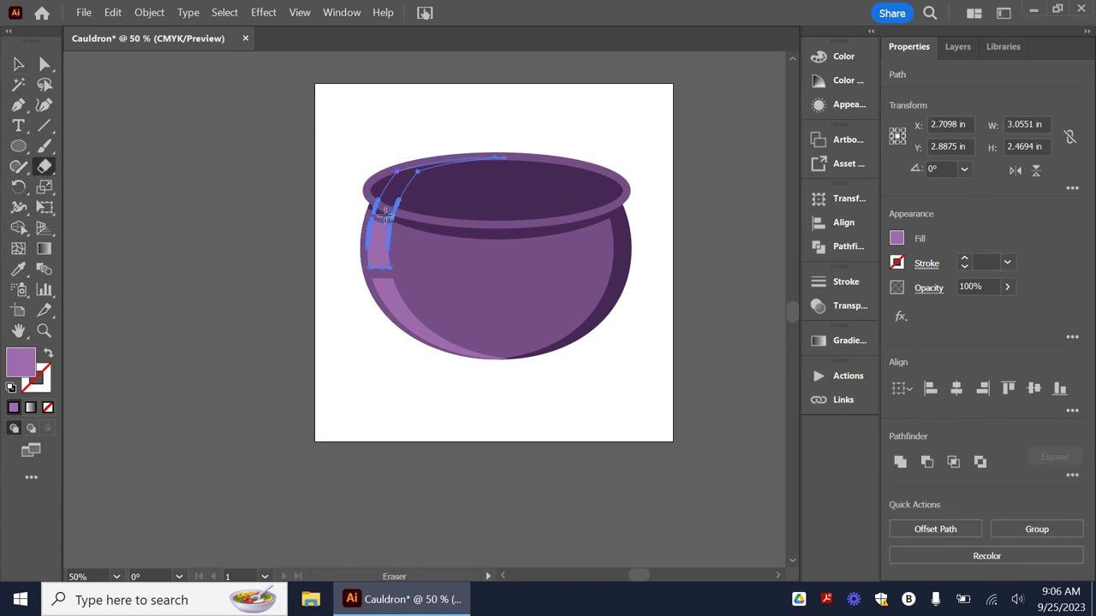
{"action": "left_click", "coordinate": [45, 65]}
{"action": "left_click", "coordinate": [125, 113]}
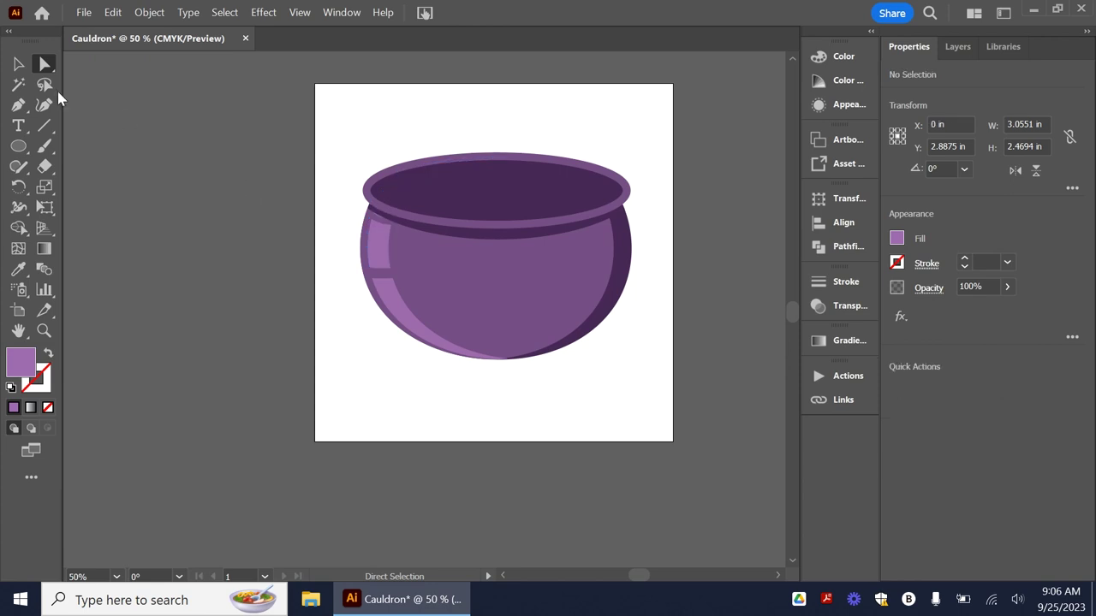
Locate the leftover highlight fragment hidden behind the rim among the layer's paths and delete it.
{"action": "left_click", "coordinate": [18, 64]}
{"action": "left_click", "coordinate": [383, 221]}
{"action": "left_click", "coordinate": [384, 242]}
{"action": "left_click", "coordinate": [380, 213]}
{"action": "left_click", "coordinate": [385, 252]}
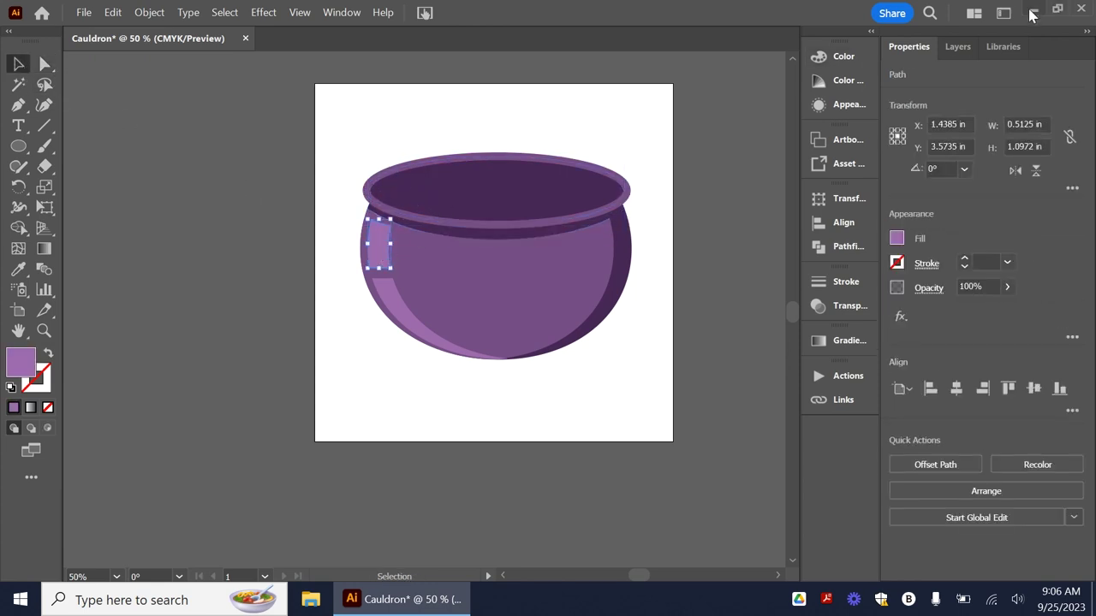
{"action": "left_click", "coordinate": [960, 47]}
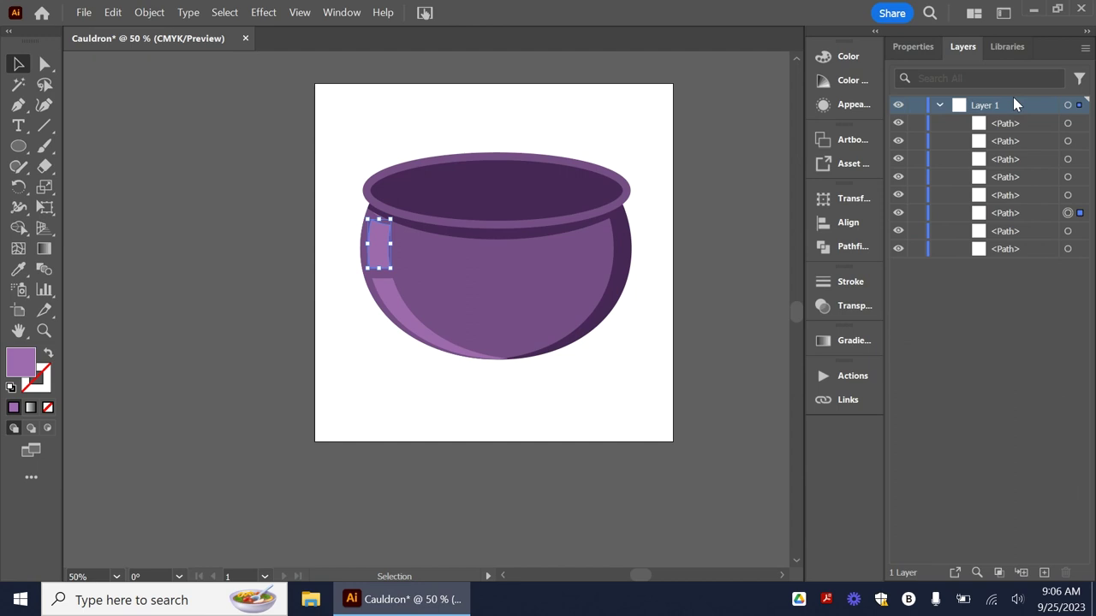
{"action": "left_click", "coordinate": [1005, 177]}
{"action": "left_click", "coordinate": [1070, 178]}
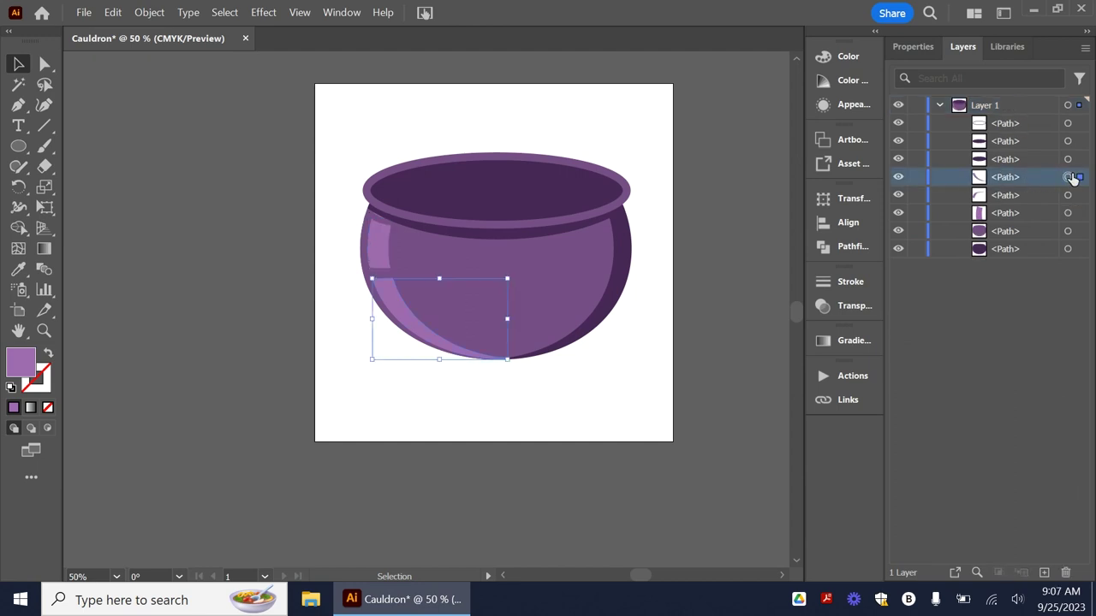
{"action": "left_click", "coordinate": [1067, 195]}
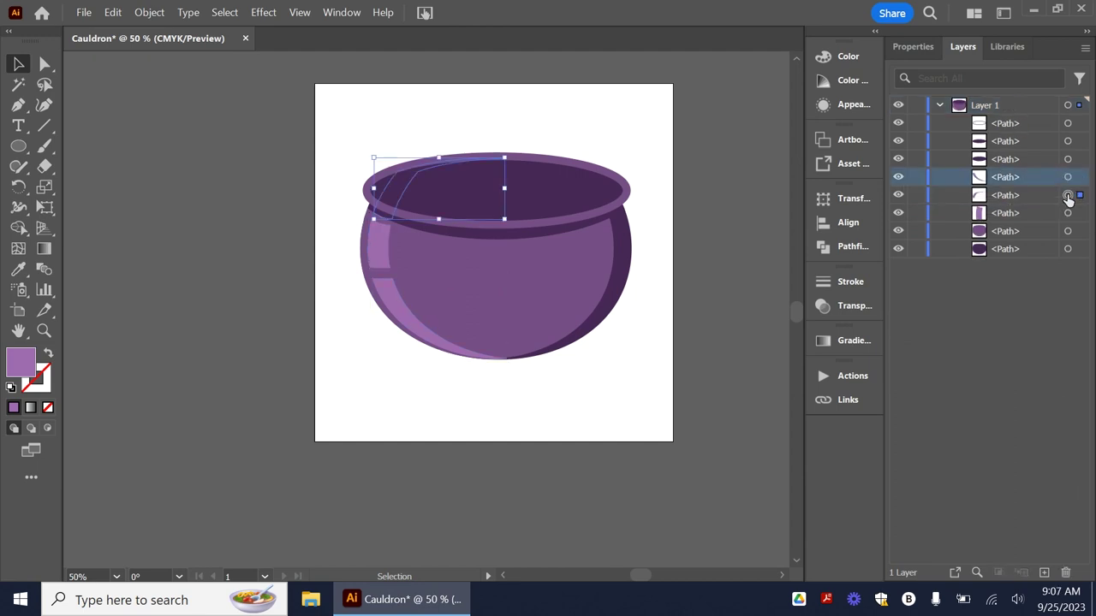
{"action": "left_click", "coordinate": [1015, 198]}
{"action": "left_click", "coordinate": [1066, 572]}
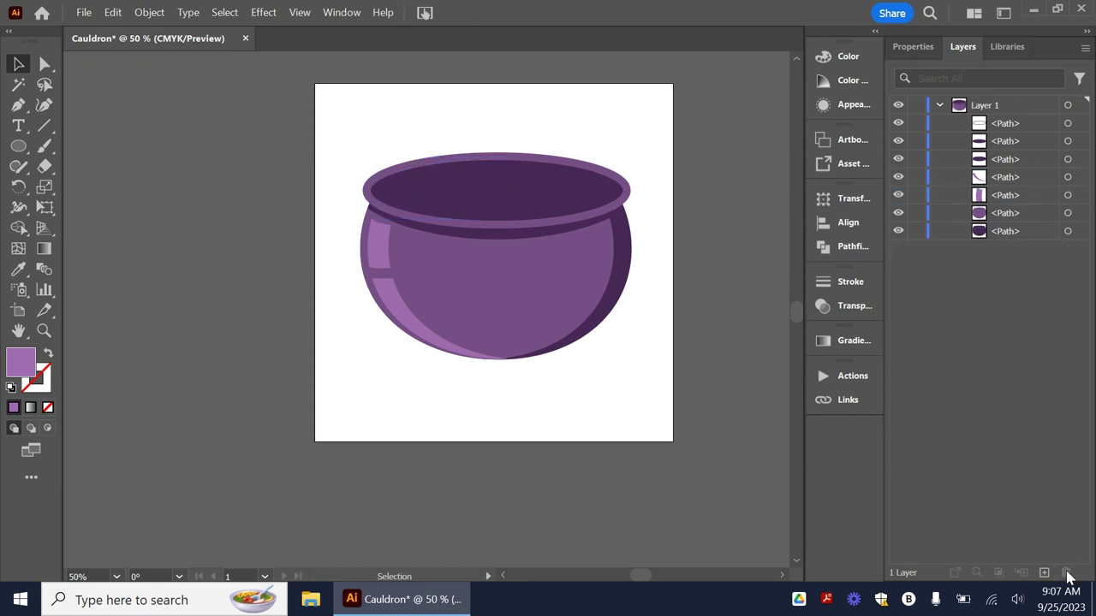
Shrink the lower highlight piece vertically from below so its tip sits clear of the body's bottom edge.
{"action": "left_click", "coordinate": [402, 318]}
{"action": "left_click_drag", "start_coordinate": [505, 361], "coordinate": [504, 356]}
{"action": "left_click", "coordinate": [513, 367]}
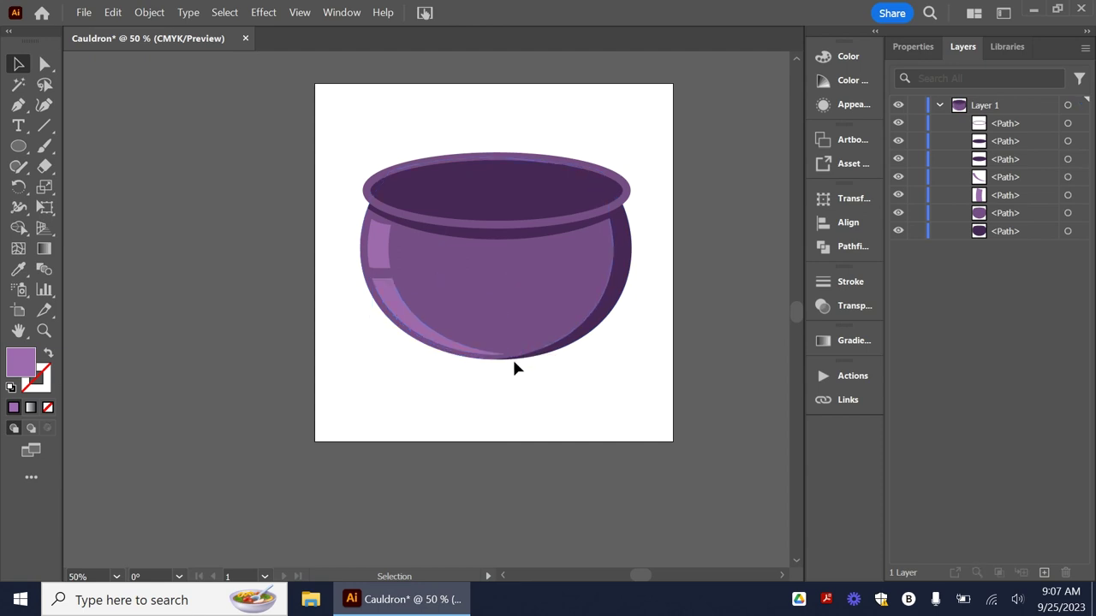
{"action": "left_click", "coordinate": [460, 362]}
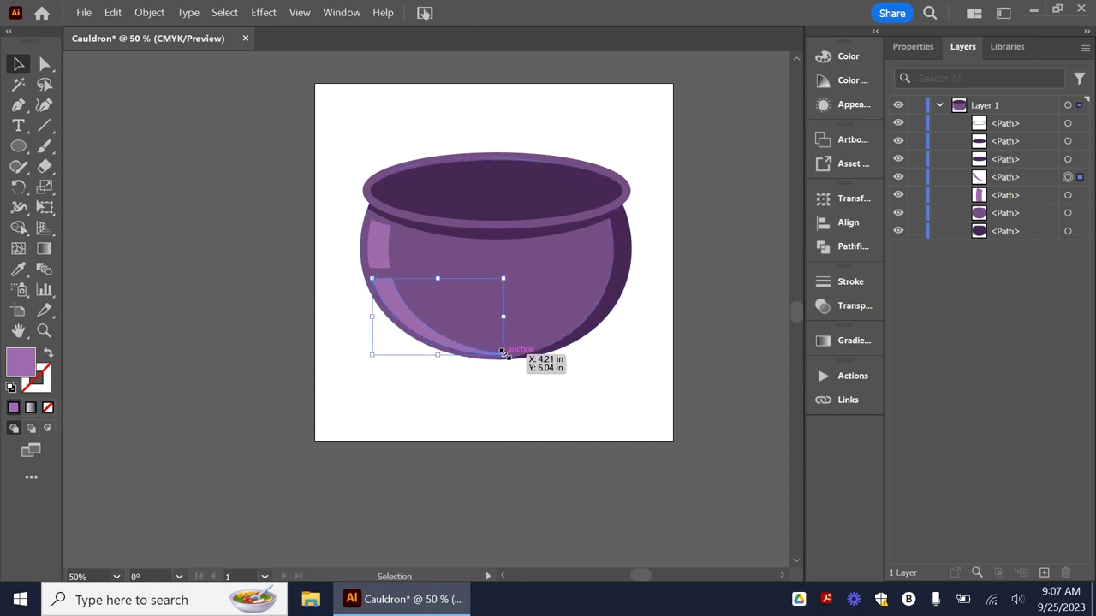
{"action": "left_click_drag", "start_coordinate": [504, 317], "coordinate": [497, 316]}
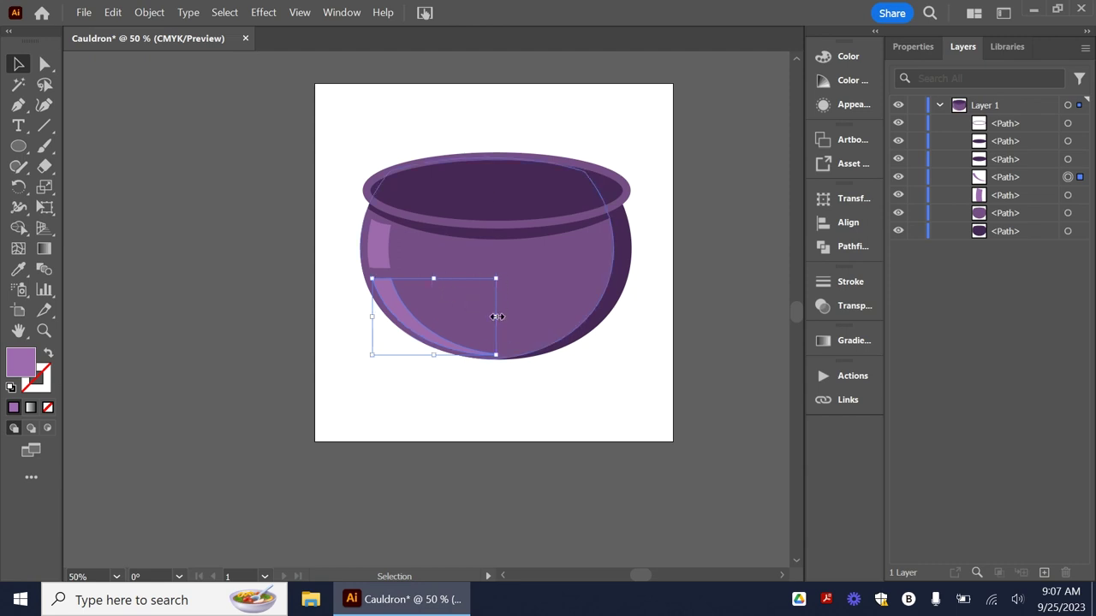
{"action": "key", "text": "a"}
{"action": "key", "text": "v"}
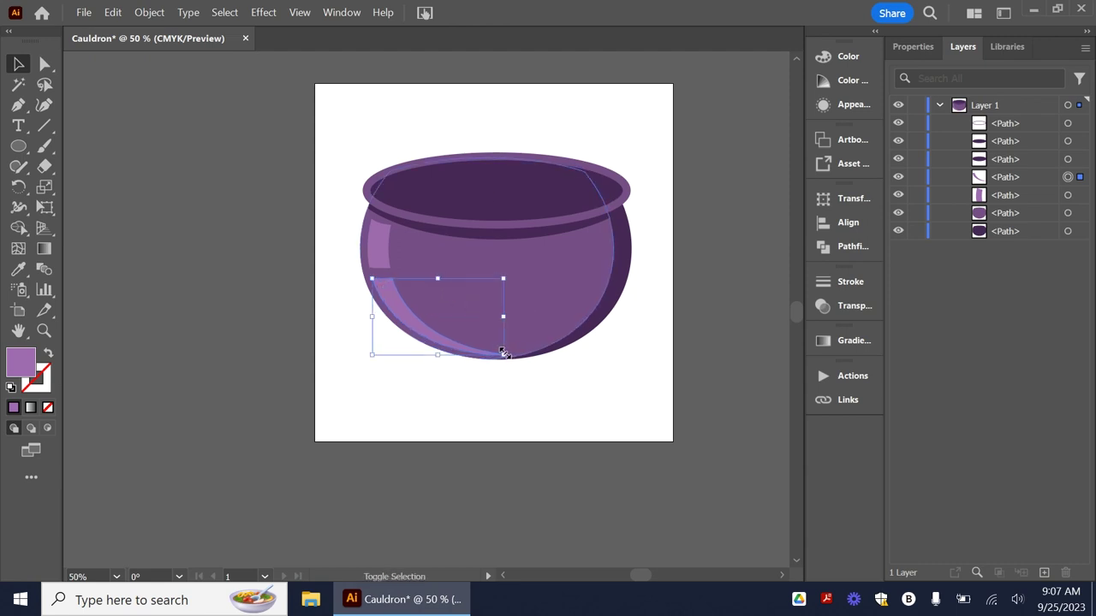
{"action": "left_click_drag", "start_coordinate": [441, 357], "coordinate": [438, 349]}
{"action": "left_click", "coordinate": [460, 423]}
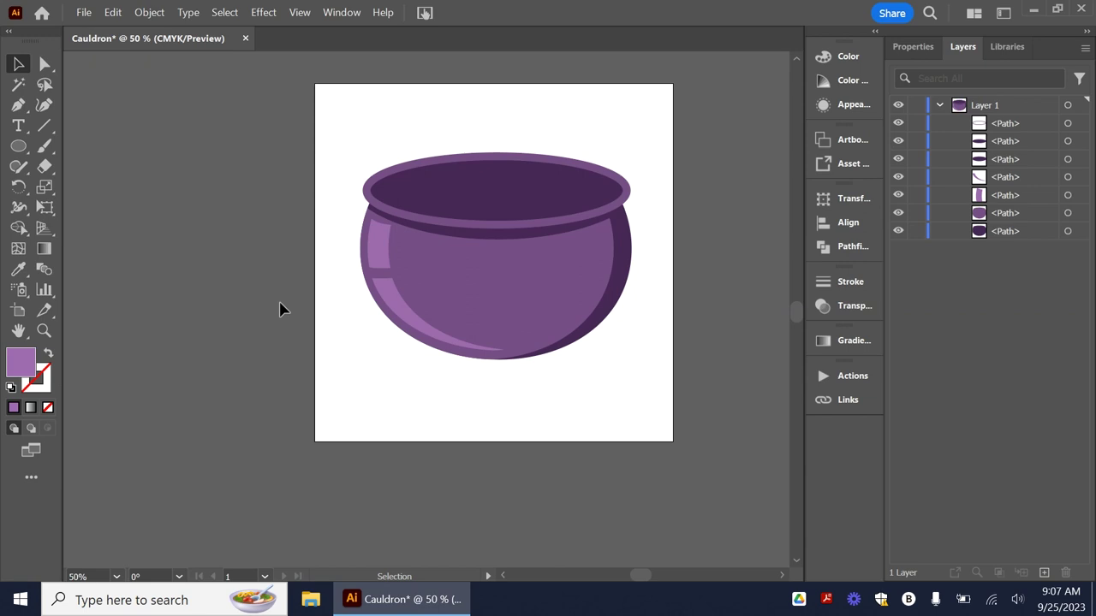
Set the fill to the body's medium purple swatch and draw a circle about 0.65 in across beneath the body's left half.
{"action": "left_click", "coordinate": [18, 147]}
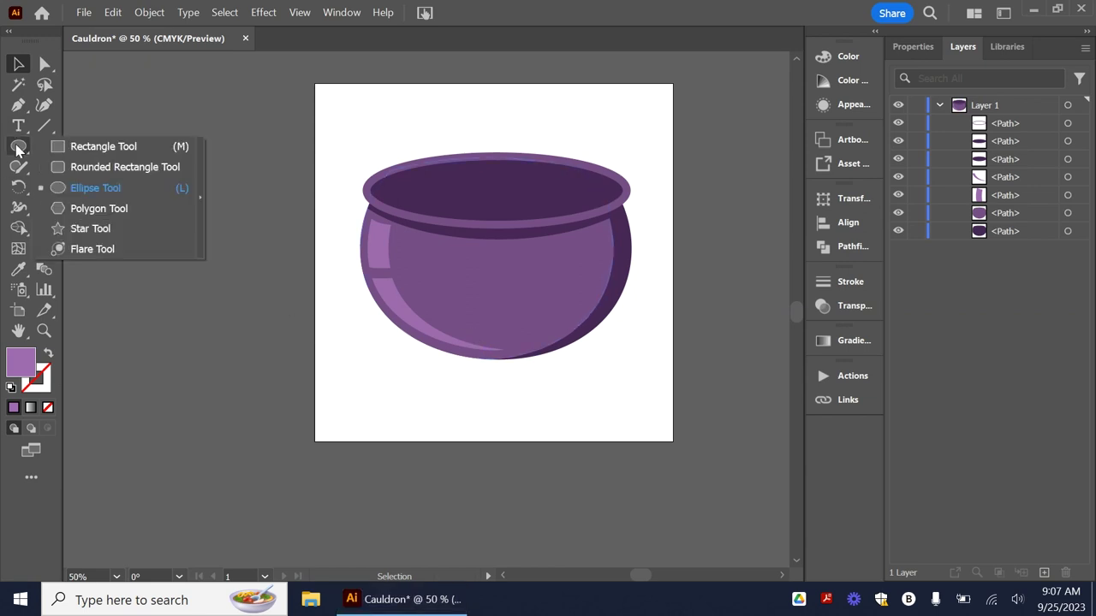
{"action": "left_click", "coordinate": [413, 346]}
{"action": "left_click", "coordinate": [587, 328]}
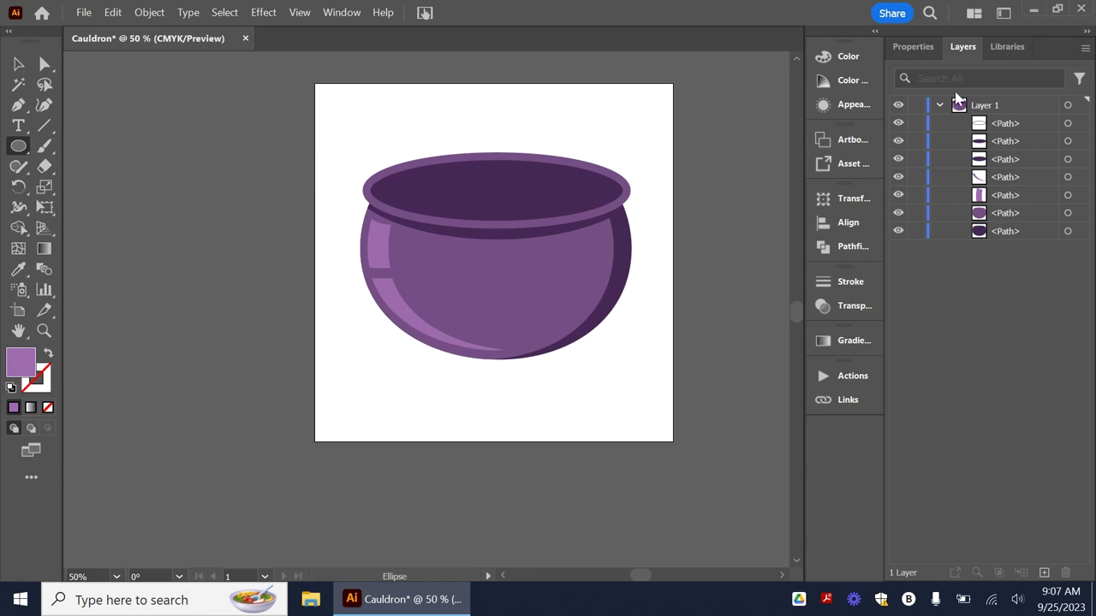
{"action": "left_click", "coordinate": [912, 47]}
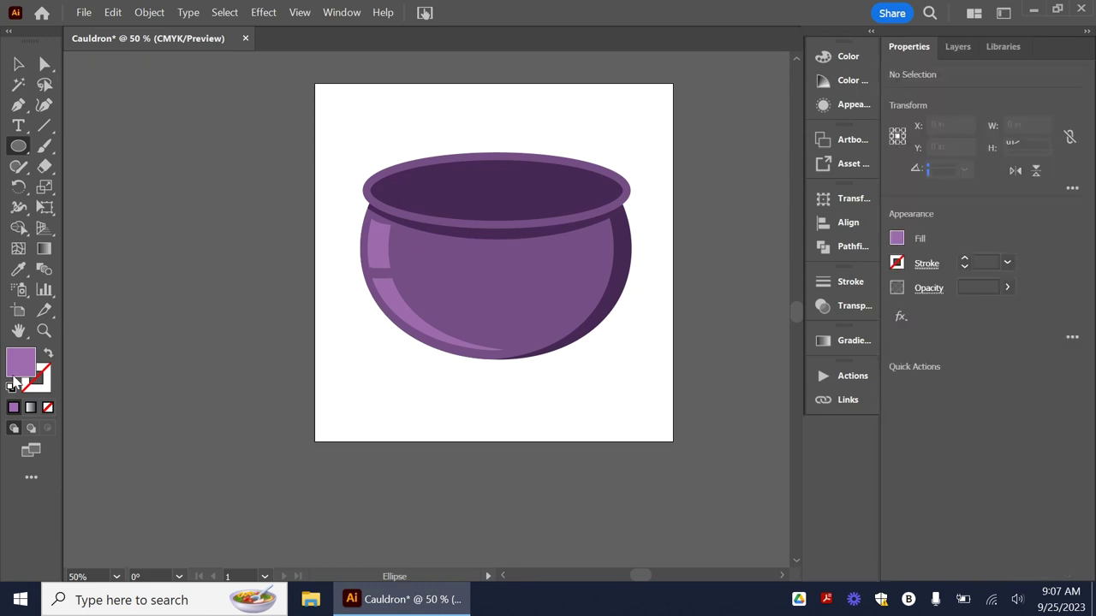
{"action": "left_click", "coordinate": [897, 239]}
{"action": "left_click", "coordinate": [734, 334]}
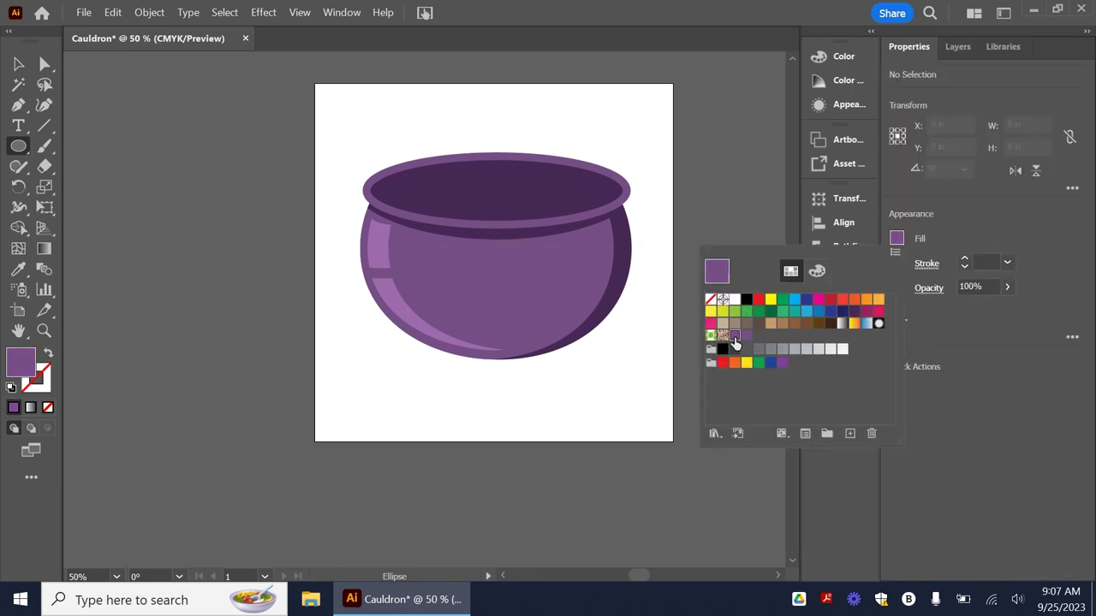
{"action": "left_click", "coordinate": [926, 246]}
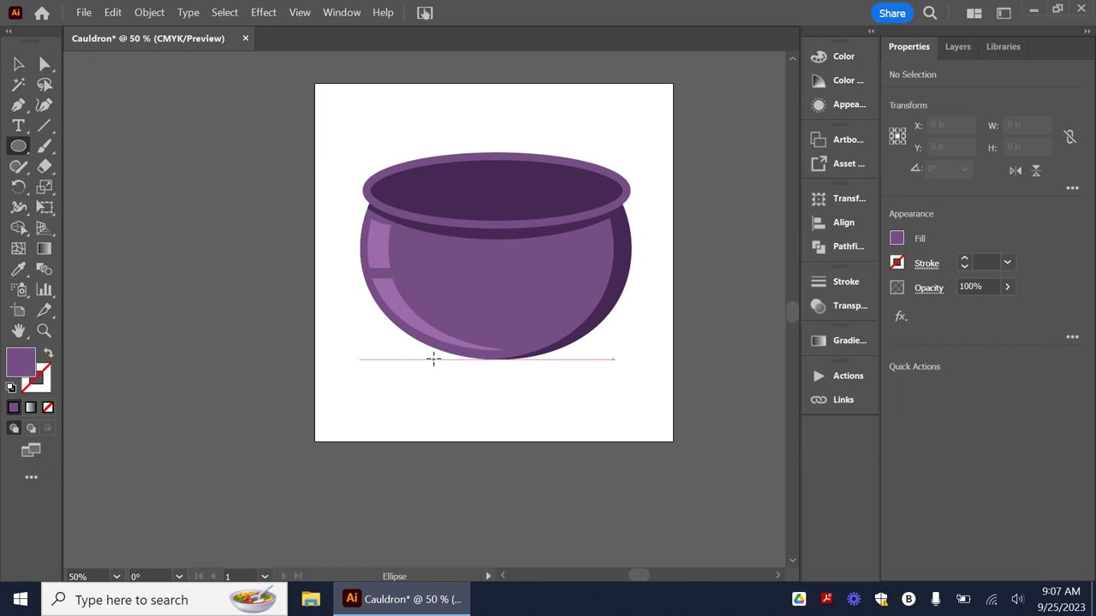
{"action": "left_click_drag", "start_coordinate": [432, 360], "coordinate": [464, 391]}
{"action": "left_click", "coordinate": [18, 65]}
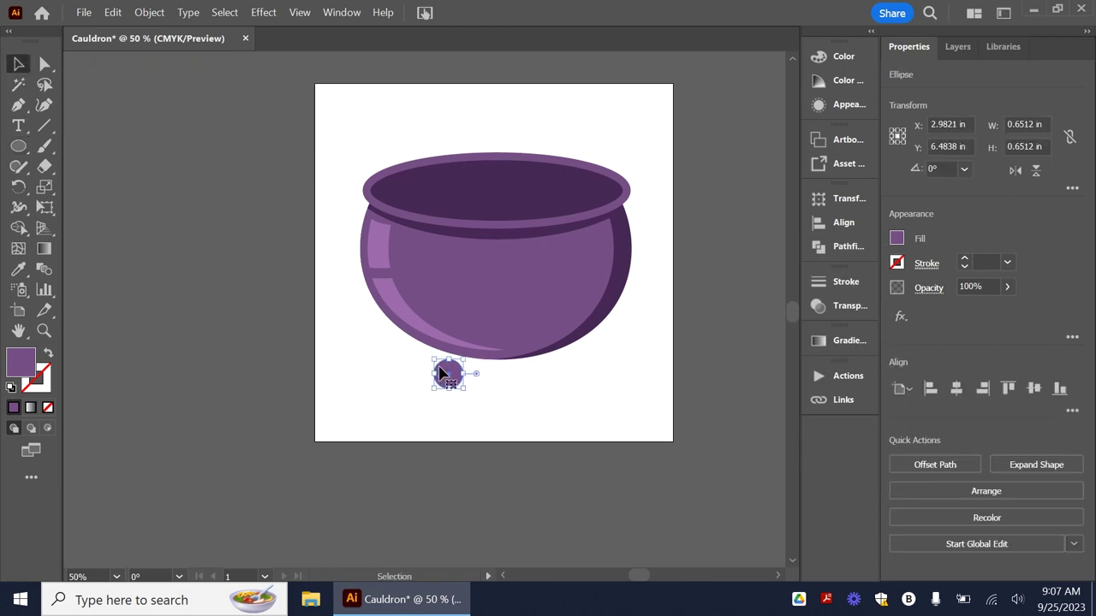
Position the circle as the cauldron's left foot, place a copy as the right foot, and send the copy to the back.
{"action": "left_click_drag", "start_coordinate": [441, 374], "coordinate": [573, 367]}
{"action": "right_click", "coordinate": [573, 366]}
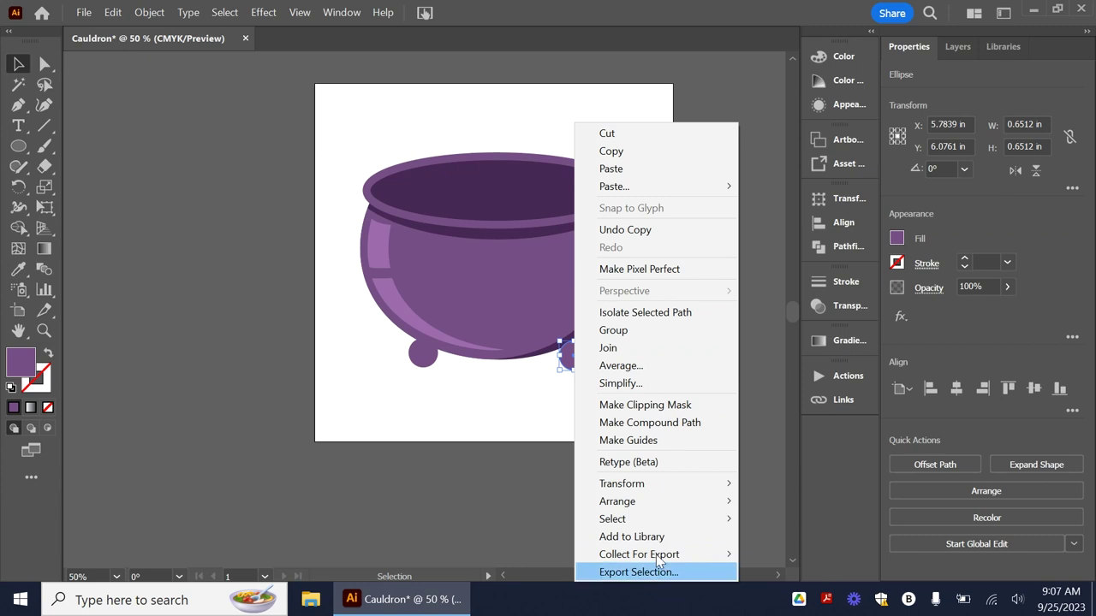
{"action": "mouse_move", "coordinate": [650, 502]}
{"action": "left_click", "coordinate": [789, 554]}
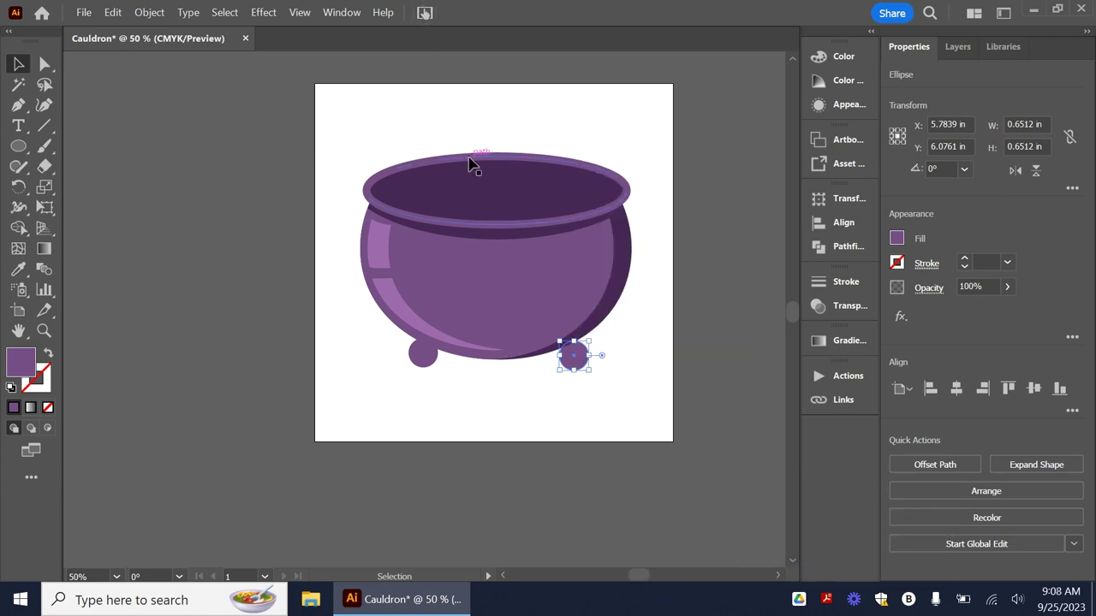
Show the rulers, place a horizontal guide at the left foot's base, and move the right foot up to rest on it.
{"action": "scroll", "coordinate": [587, 351], "scroll_direction": "up", "scroll_amount": 2}
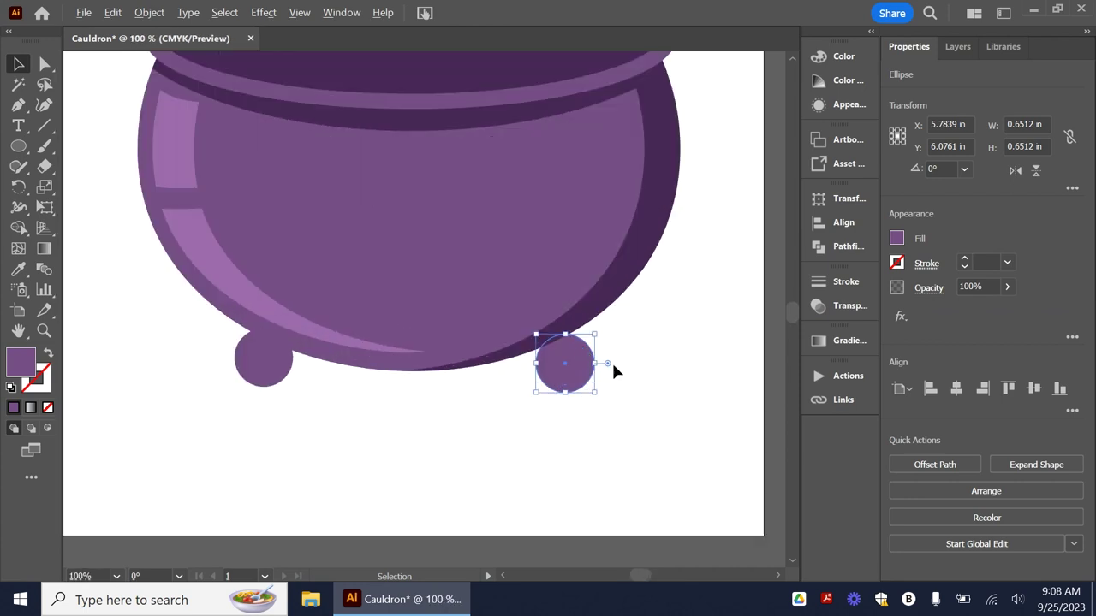
{"action": "key", "text": "a"}
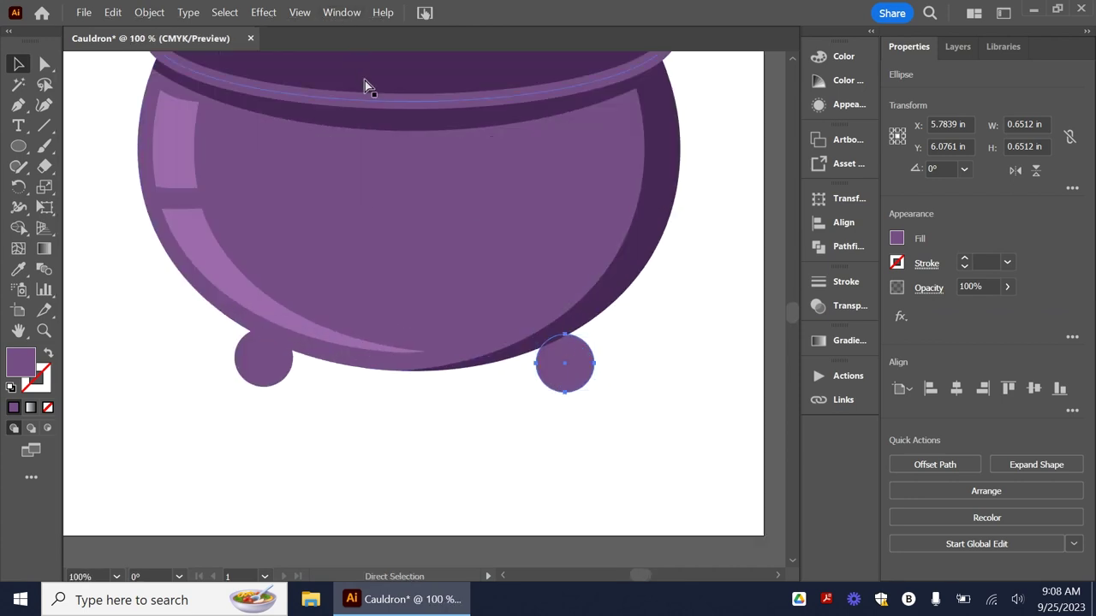
{"action": "key", "text": "v"}
{"action": "key", "text": "ctrl+r"}
{"action": "left_click_drag", "start_coordinate": [391, 60], "coordinate": [410, 179]}
{"action": "left_click_drag", "start_coordinate": [413, 248], "coordinate": [394, 387]}
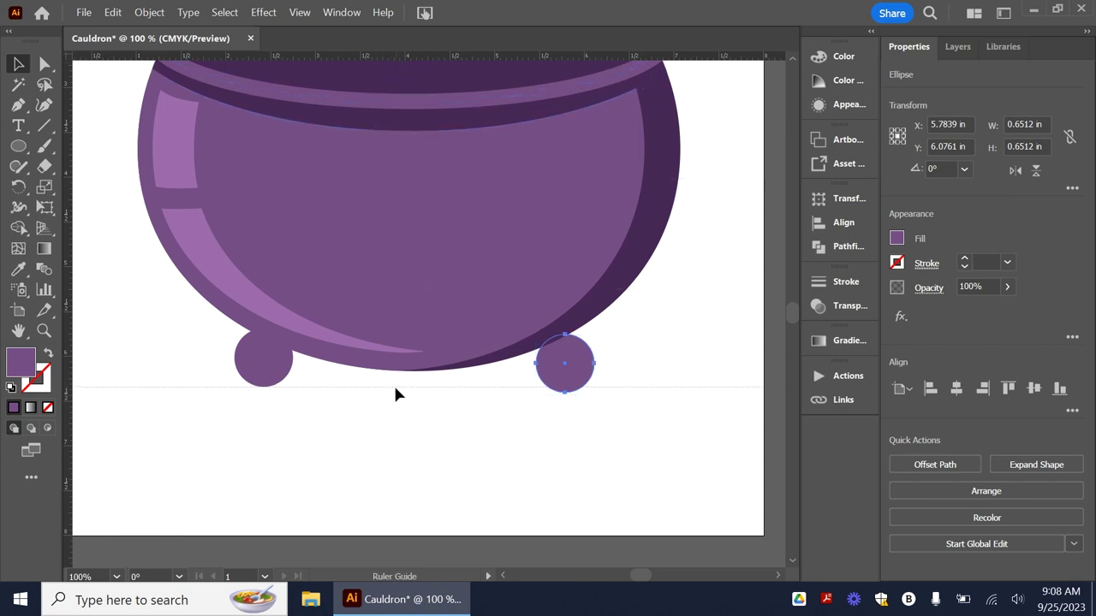
{"action": "left_click", "coordinate": [393, 387]}
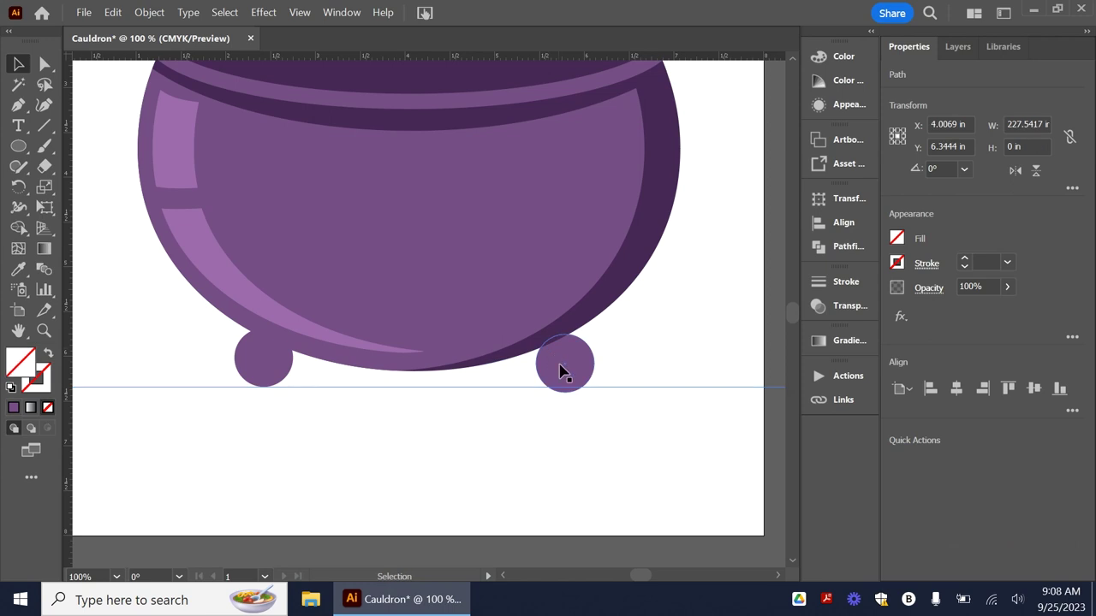
{"action": "left_click_drag", "start_coordinate": [563, 372], "coordinate": [565, 362]}
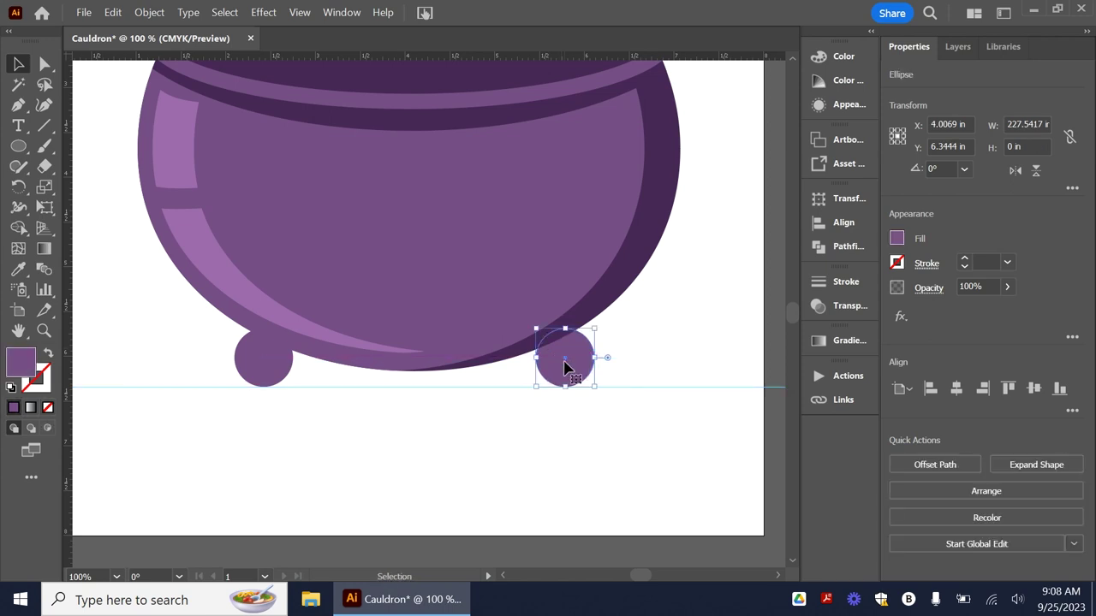
Move the left foot slightly outward along the guide to balance the feet's spacing around the body's centre.
{"action": "left_click", "coordinate": [410, 372]}
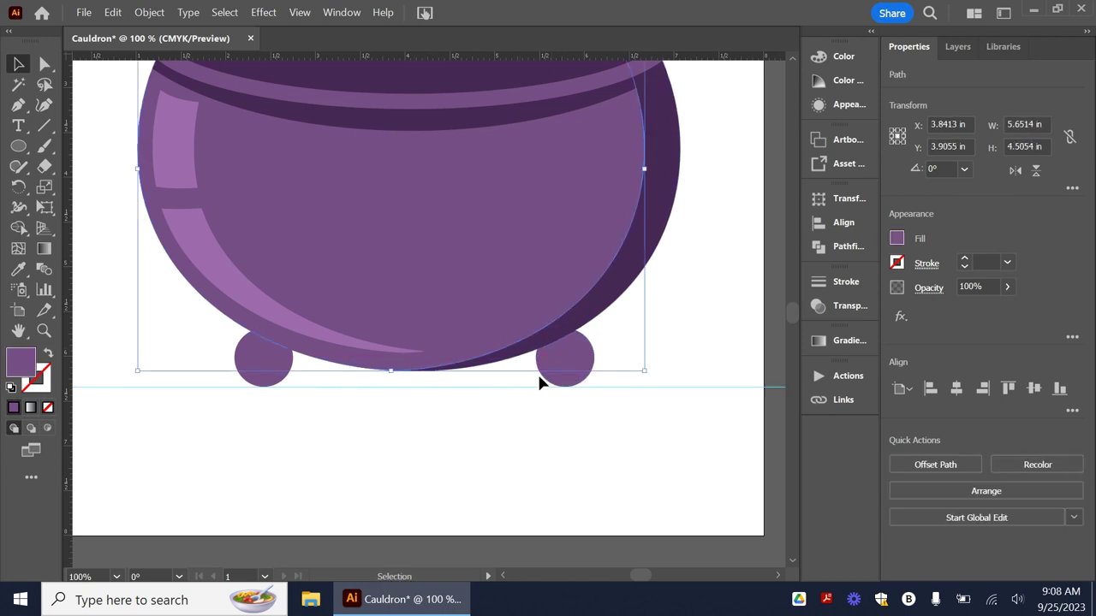
{"action": "left_click", "coordinate": [606, 298]}
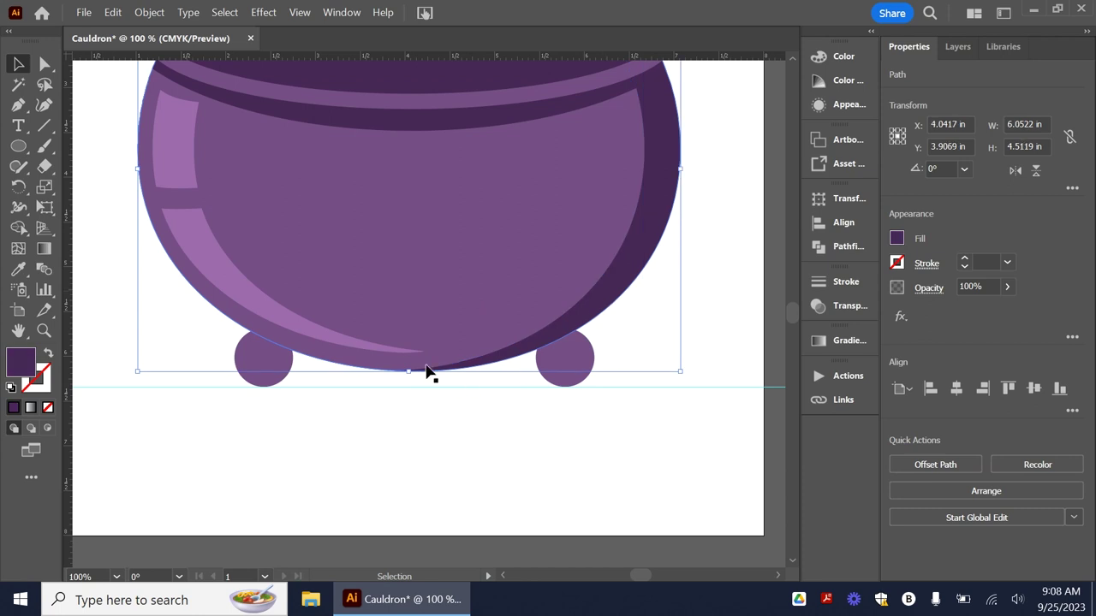
{"action": "left_click_drag", "start_coordinate": [263, 366], "coordinate": [257, 366]}
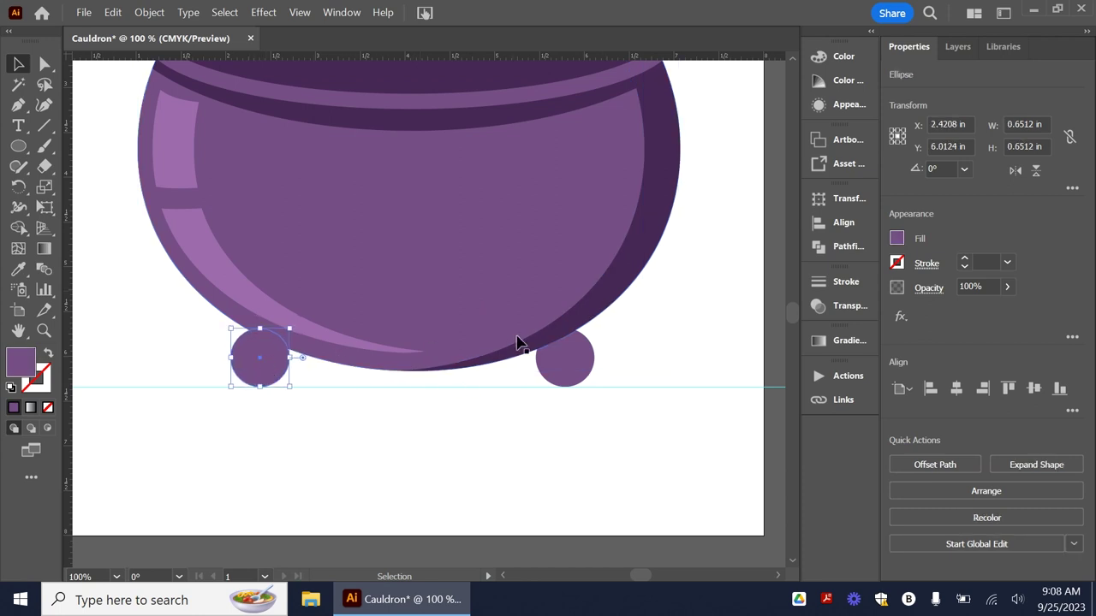
{"action": "left_click", "coordinate": [617, 377]}
Delete the horizontal guide beneath the cauldron's feet.
{"action": "scroll", "coordinate": [477, 362], "scroll_direction": "down", "scroll_amount": 2}
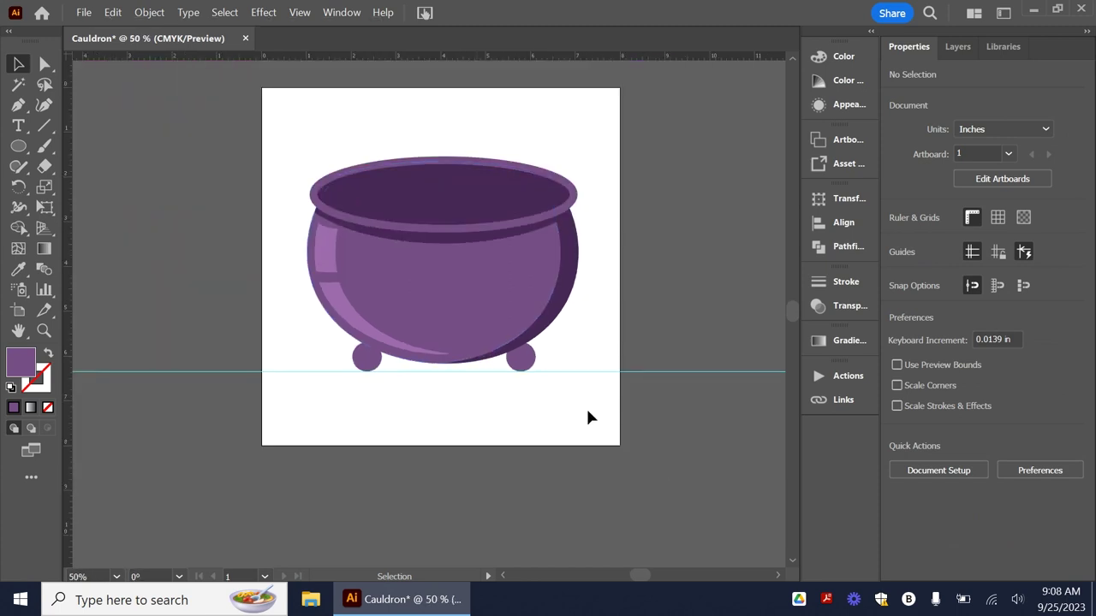
{"action": "left_click", "coordinate": [576, 372]}
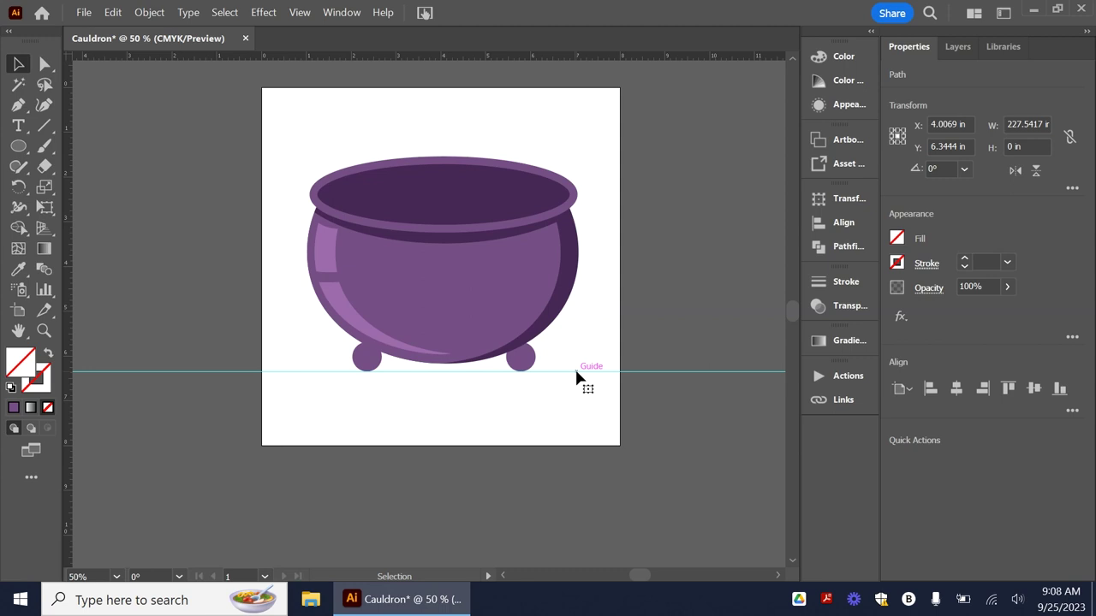
{"action": "key", "text": "Delete"}
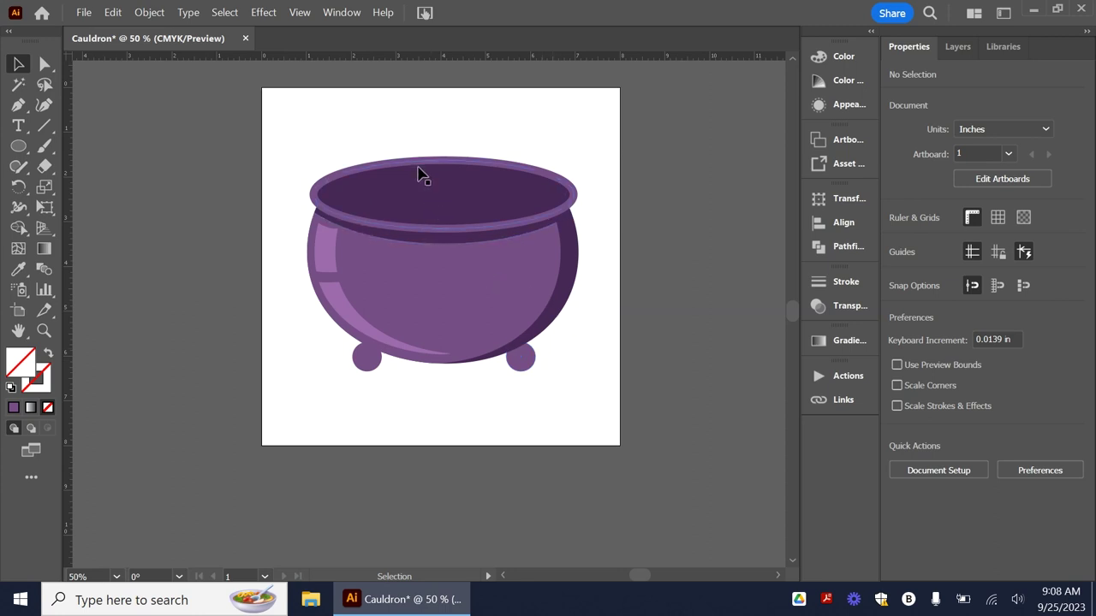
Duplicate the cauldron's dark opening ellipse in place, pasting the copy behind the original.
{"action": "left_click", "coordinate": [411, 202]}
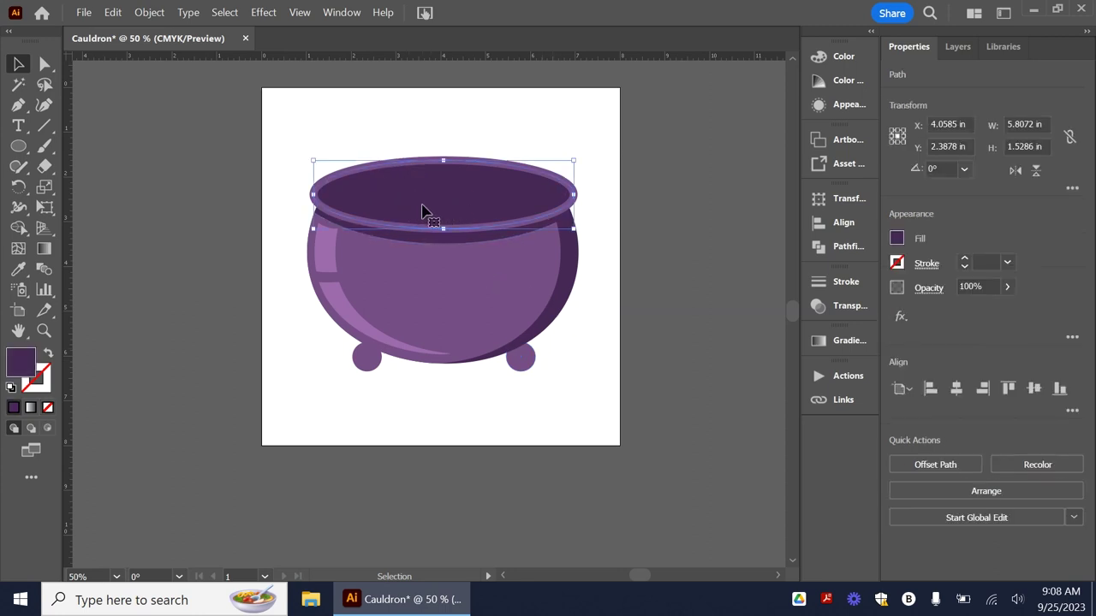
{"action": "left_click", "coordinate": [956, 47]}
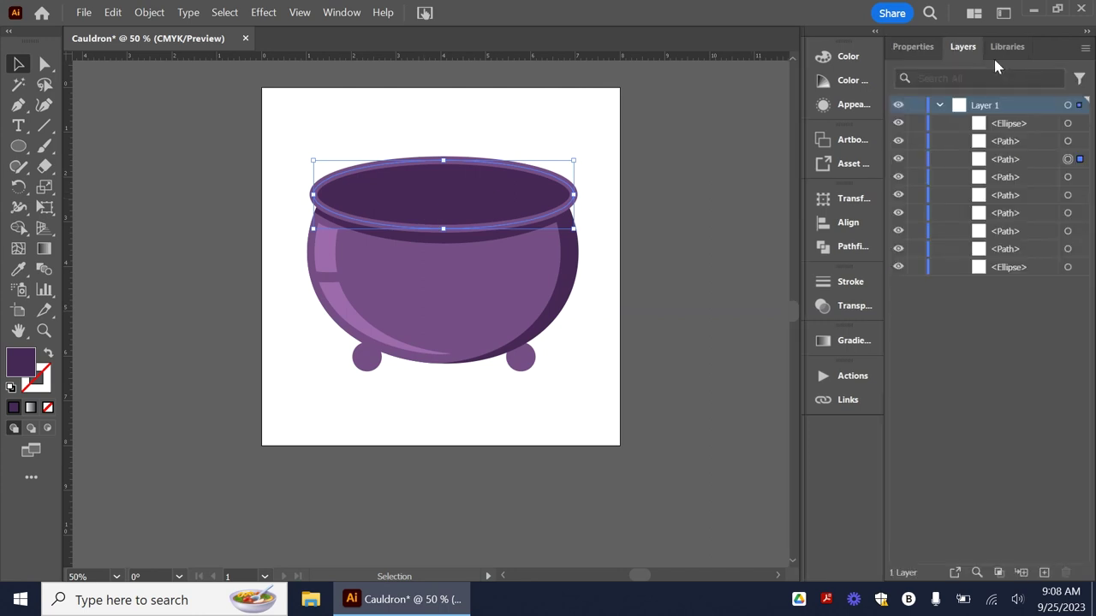
{"action": "left_click", "coordinate": [1010, 161]}
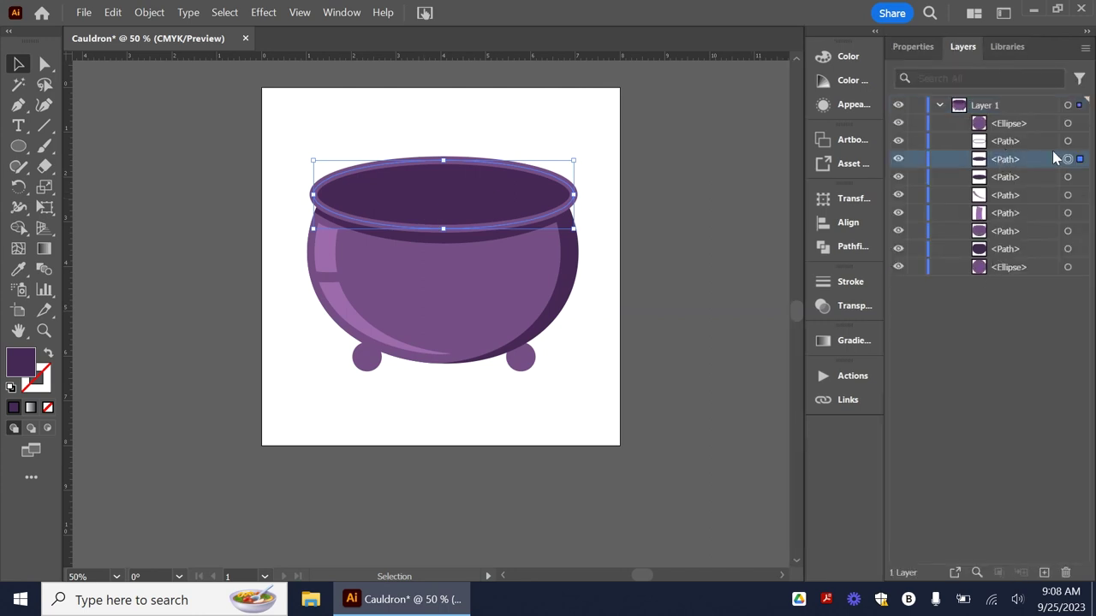
{"action": "left_click", "coordinate": [1006, 184]}
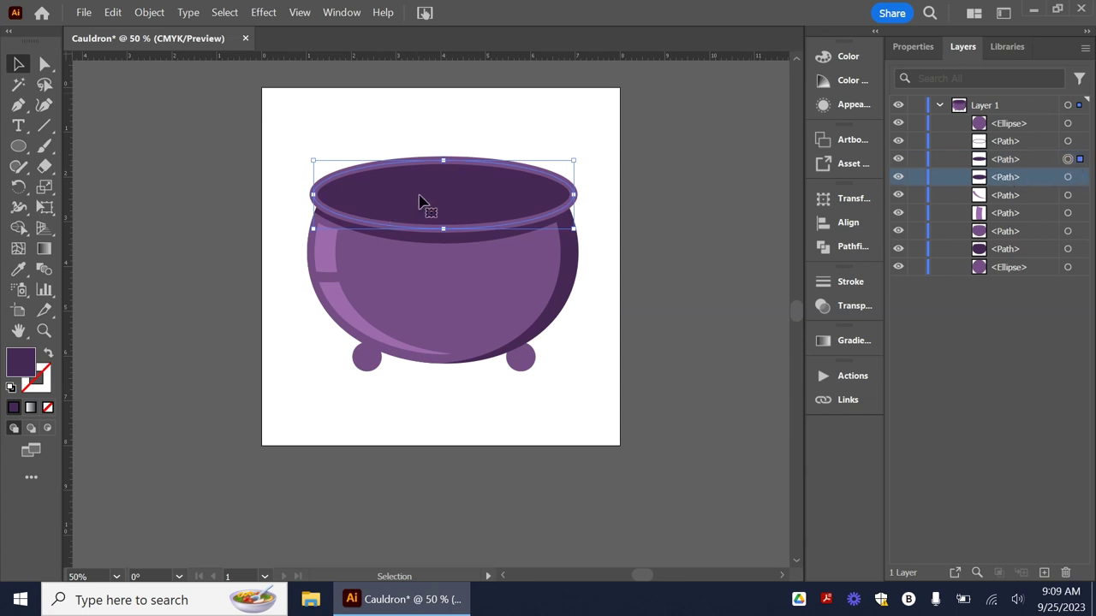
{"action": "key", "text": "a"}
{"action": "key", "text": "ctrl+c"}
{"action": "key", "text": "ctrl+b"}
{"action": "key", "text": "v"}
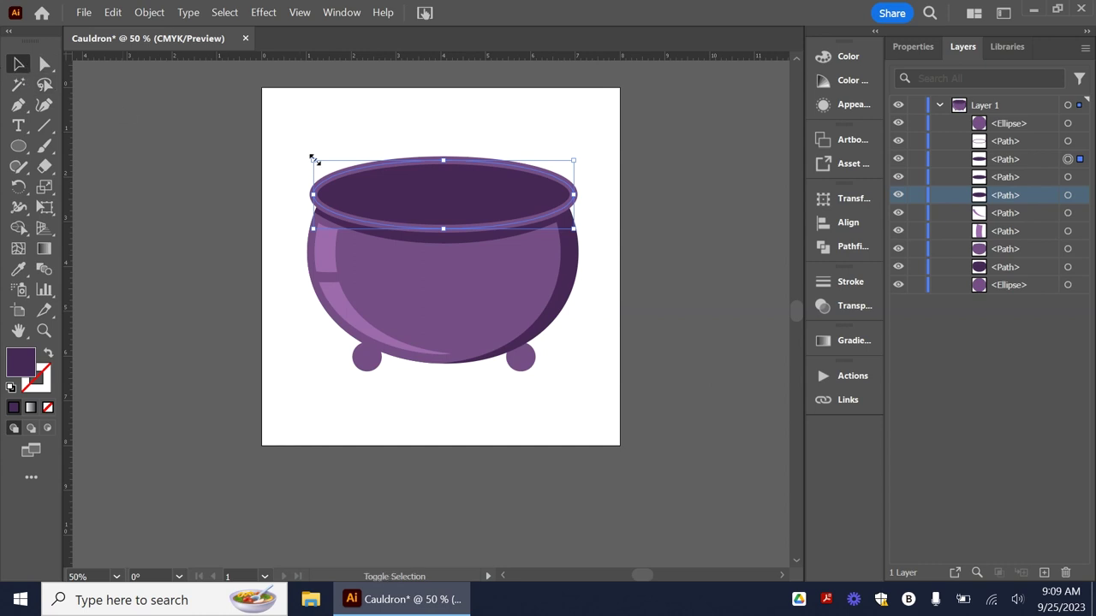
Shrink the front dark ellipse inside the rim to about 4.94 in wide and 1.11 in high.
{"action": "left_click_drag", "start_coordinate": [314, 161], "coordinate": [330, 163]}
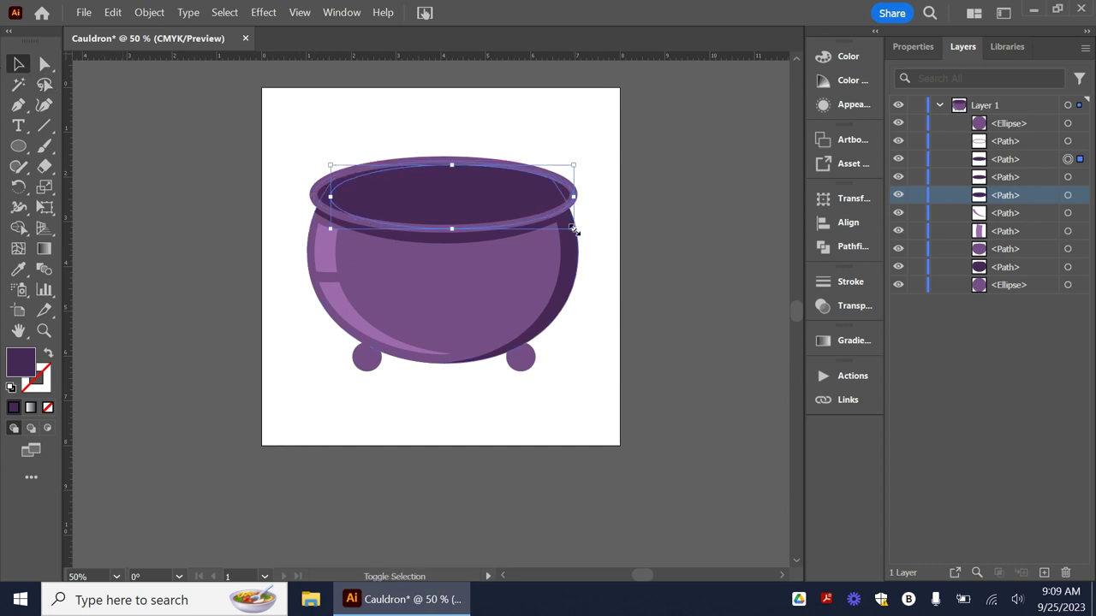
{"action": "left_click_drag", "start_coordinate": [573, 229], "coordinate": [551, 222]}
{"action": "left_click_drag", "start_coordinate": [440, 224], "coordinate": [440, 216]}
{"action": "left_click_drag", "start_coordinate": [440, 164], "coordinate": [442, 168]}
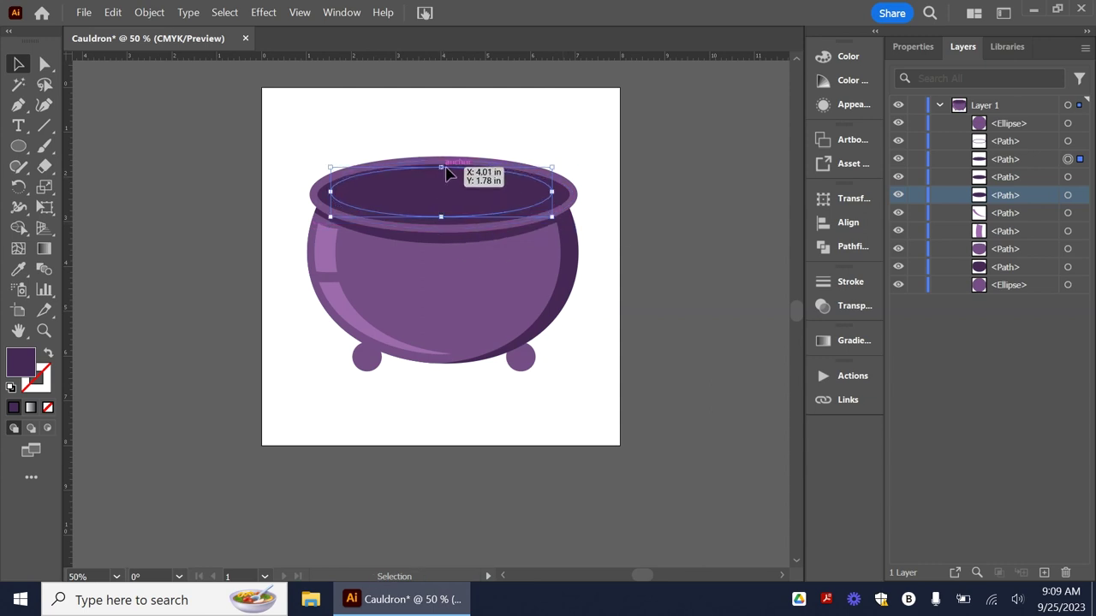
Fill the shrunken inner ellipse with the lime green swatch as the cauldron's liquid.
{"action": "left_click", "coordinate": [900, 49]}
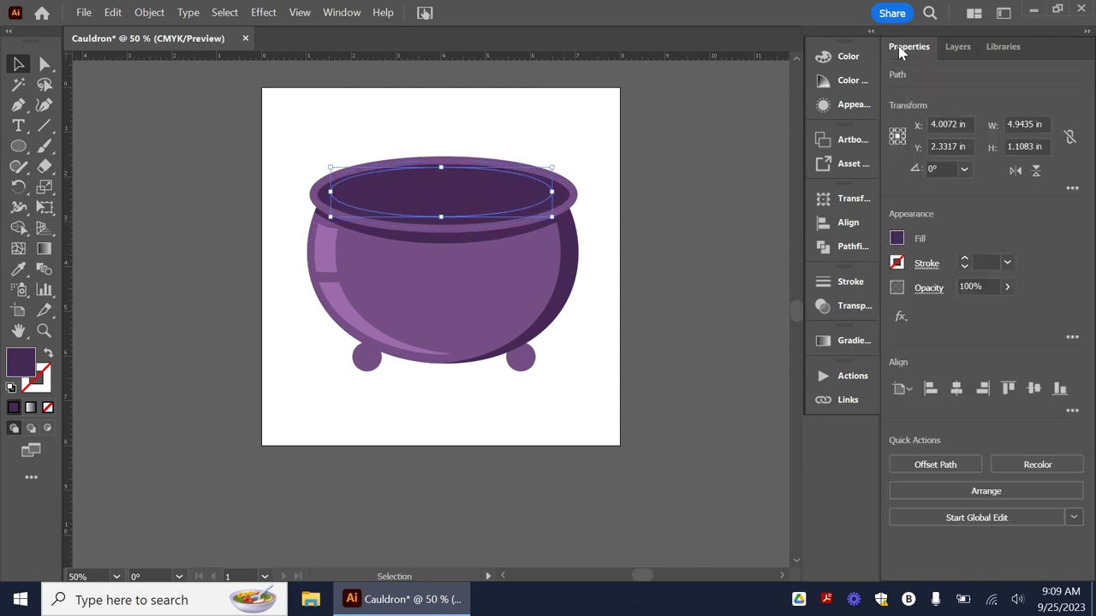
{"action": "left_click", "coordinate": [896, 239]}
{"action": "left_click", "coordinate": [735, 311]}
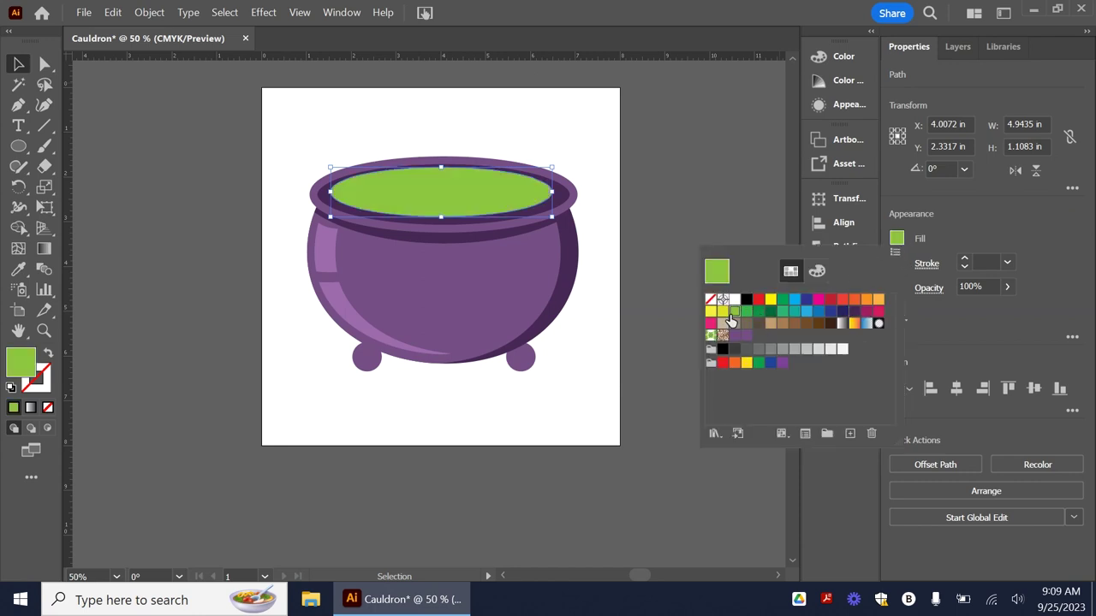
{"action": "left_click", "coordinate": [896, 244]}
Adjust the green liquid ellipse to about 5.28 in wide and 1.07 in high for an even dark margin inside the rim.
{"action": "left_click_drag", "start_coordinate": [440, 218], "coordinate": [441, 217]}
{"action": "left_click", "coordinate": [554, 192]}
{"action": "left_click_drag", "start_coordinate": [555, 192], "coordinate": [563, 192]}
{"action": "key", "text": "ctrl+0"}
{"action": "scroll", "coordinate": [394, 196], "scroll_direction": "up", "scroll_amount": 4}
{"action": "left_click_drag", "start_coordinate": [232, 208], "coordinate": [185, 203]}
{"action": "left_click_drag", "start_coordinate": [536, 129], "coordinate": [535, 135]}
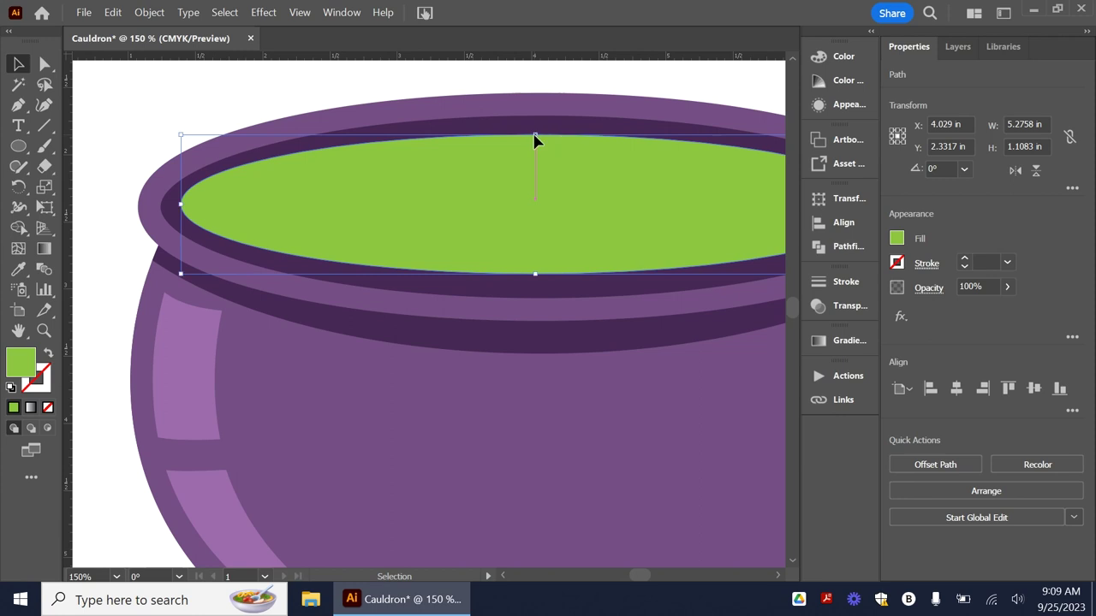
{"action": "left_click_drag", "start_coordinate": [535, 276], "coordinate": [536, 279]}
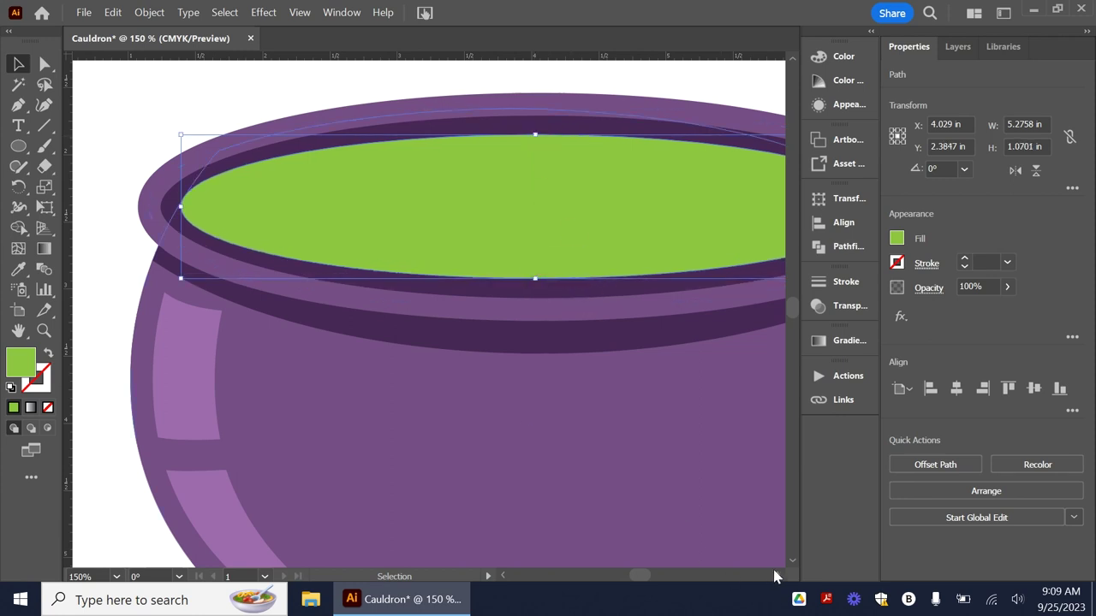
Extend the green ellipse to about 5.32 in wide and 1.3 in high so its lower edge tucks under the front rim.
{"action": "scroll", "coordinate": [775, 576], "scroll_direction": "right", "scroll_amount": 5}
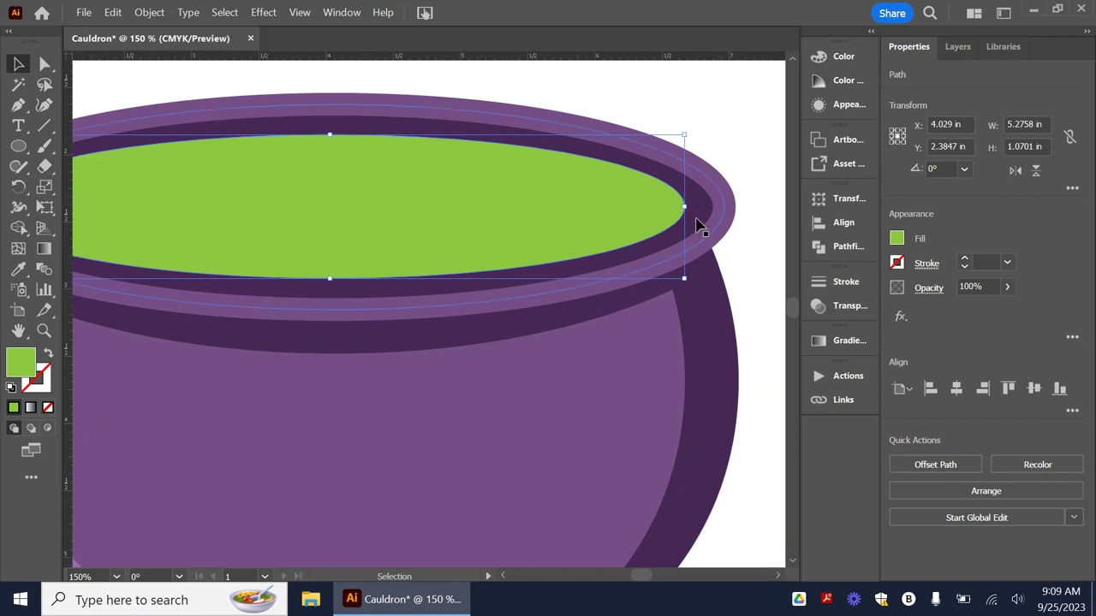
{"action": "left_click_drag", "start_coordinate": [689, 206], "coordinate": [691, 209]}
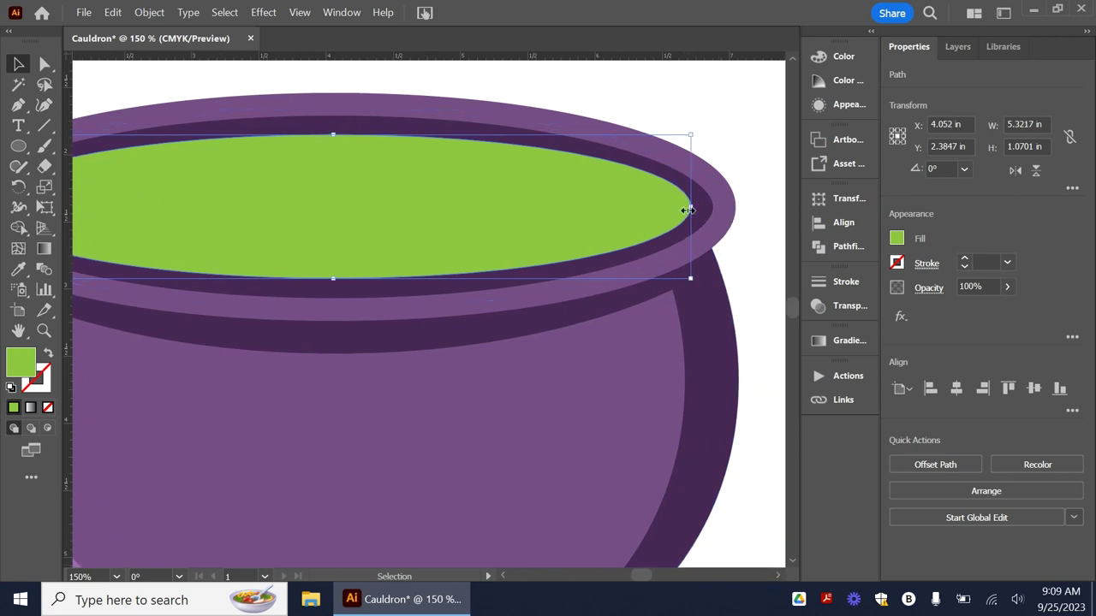
{"action": "left_click_drag", "start_coordinate": [333, 278], "coordinate": [333, 296]}
{"action": "left_click_drag", "start_coordinate": [691, 214], "coordinate": [692, 214]}
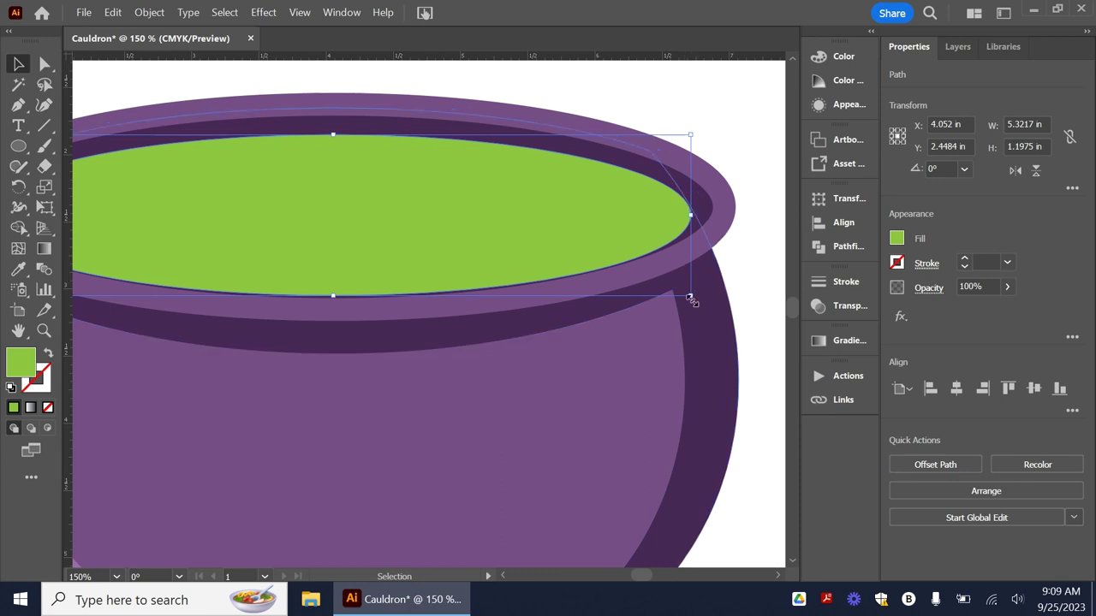
{"action": "key", "text": "ctrl+minus"}
{"action": "key", "text": "ctrl+minus"}
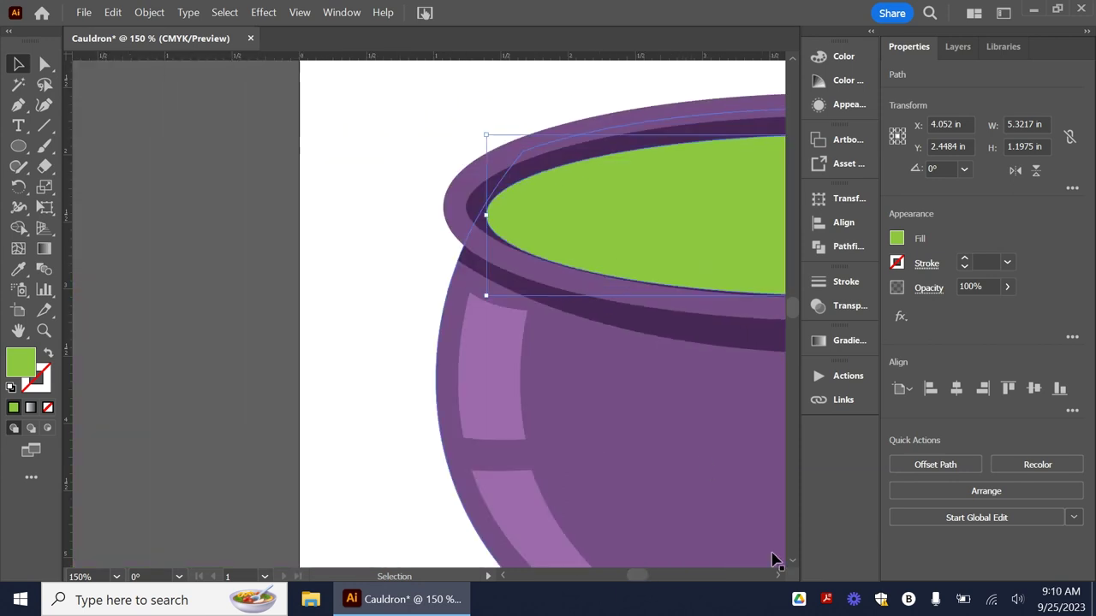
{"action": "left_click", "coordinate": [562, 334]}
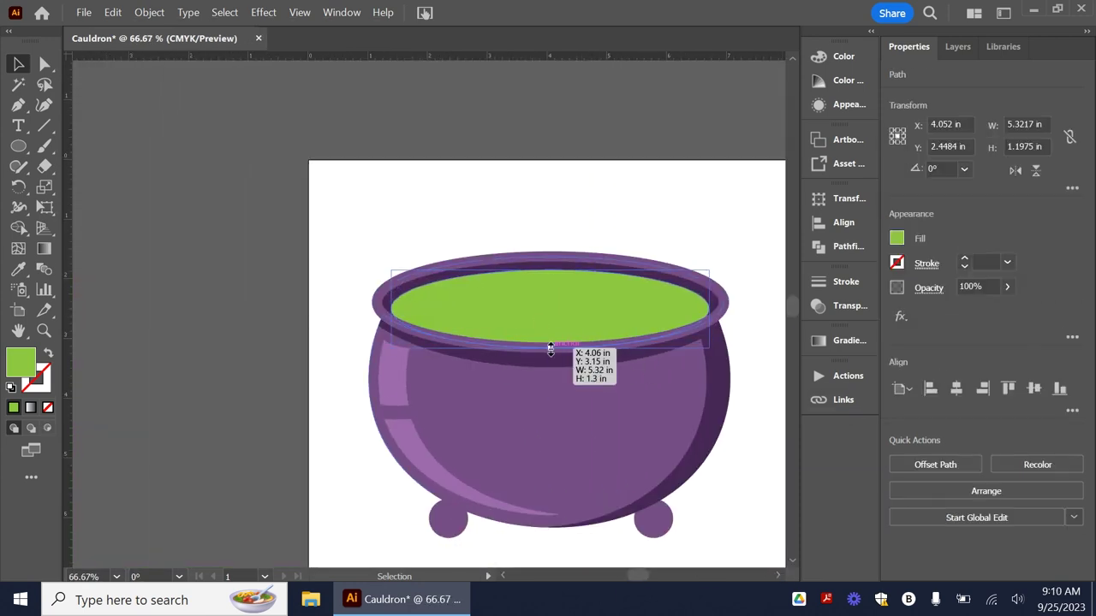
{"action": "left_click", "coordinate": [767, 253]}
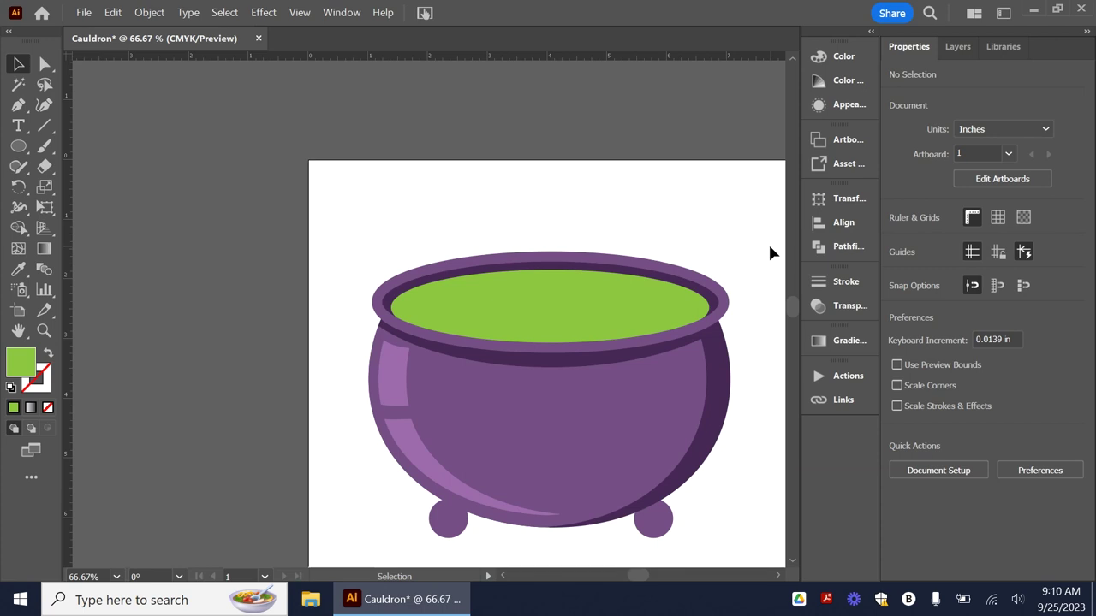
Draw a green circle about 0.92 in across above the cauldron and delete its bottom anchor point to leave a half-circle.
{"action": "left_click", "coordinate": [19, 147]}
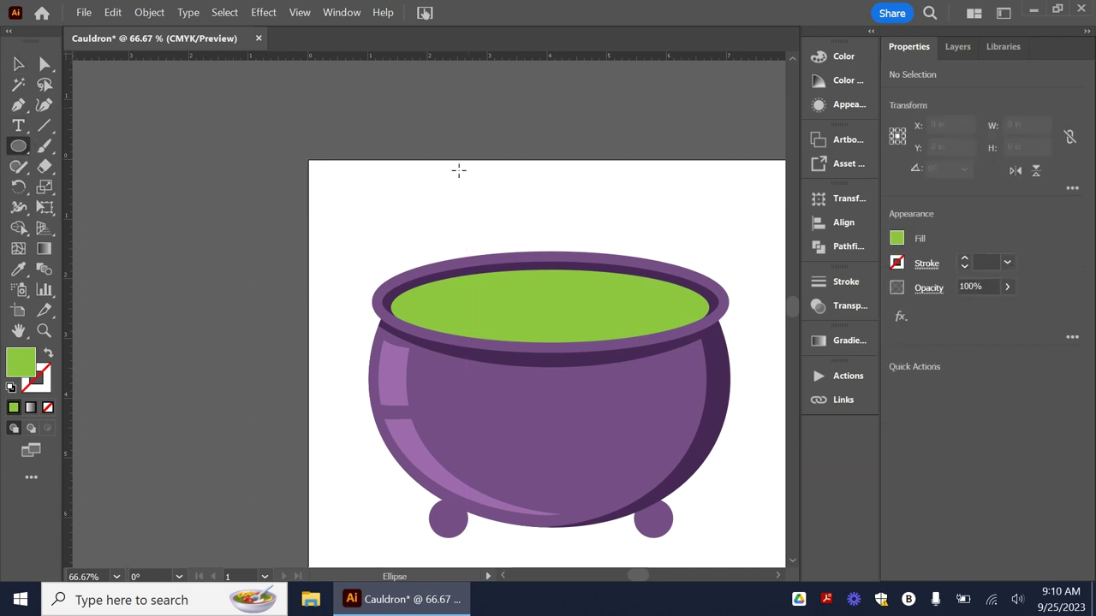
{"action": "left_click_drag", "start_coordinate": [437, 181], "coordinate": [493, 212]}
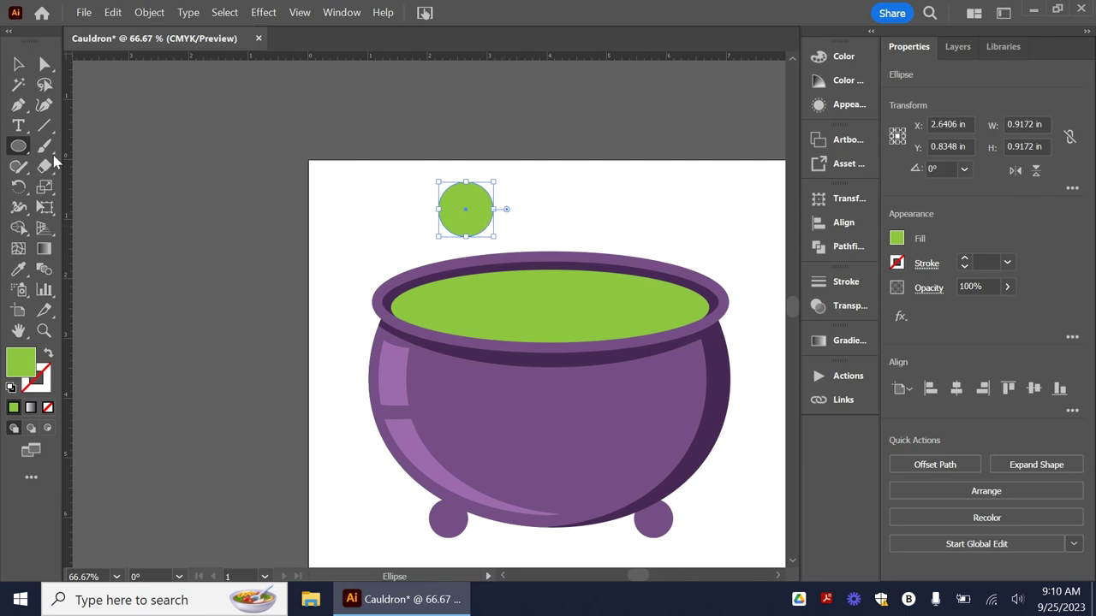
{"action": "left_click", "coordinate": [44, 64]}
{"action": "left_click", "coordinate": [465, 237]}
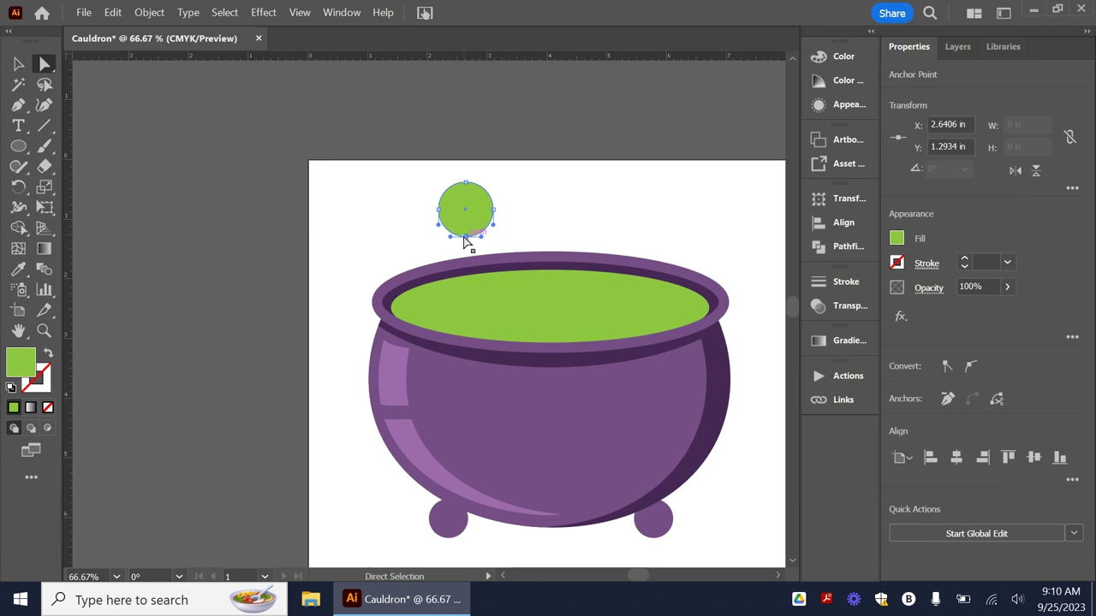
{"action": "key", "text": "Delete"}
{"action": "left_click", "coordinate": [18, 63]}
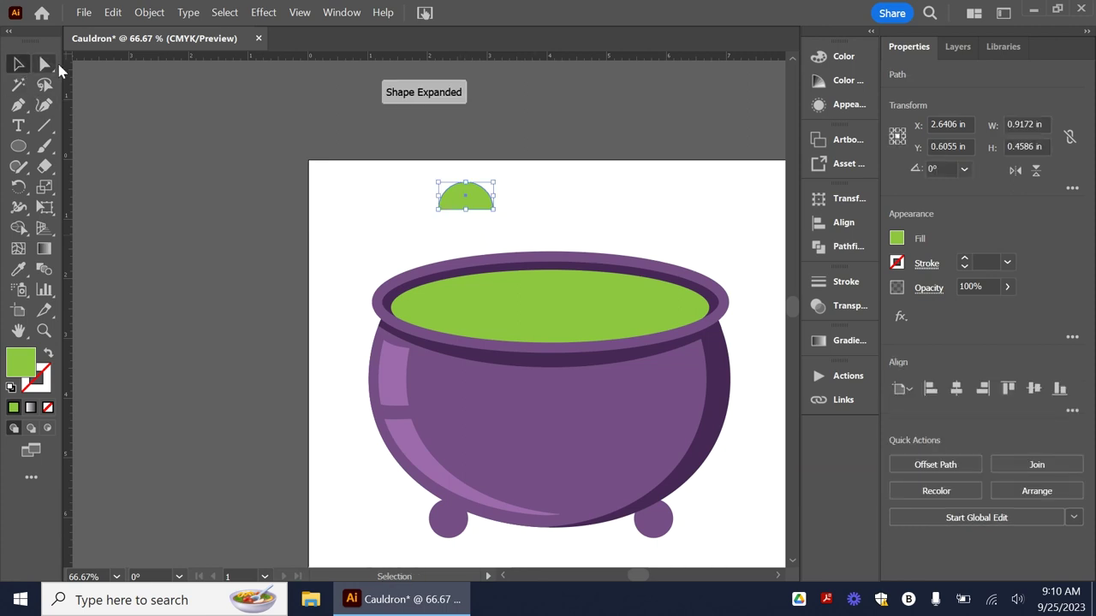
Recolor the half-circle to light green B5F451 and move it onto the left part of the green liquid.
{"action": "double_click", "coordinate": [19, 370]}
{"action": "left_click_drag", "start_coordinate": [825, 220], "coordinate": [827, 177]}
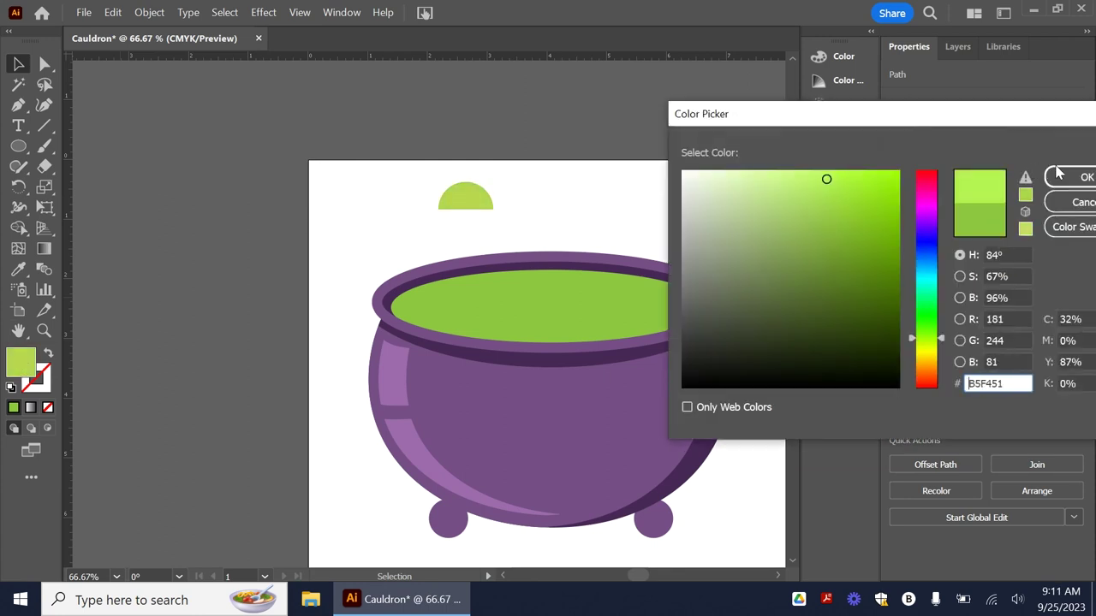
{"action": "left_click", "coordinate": [1080, 178]}
{"action": "left_click_drag", "start_coordinate": [470, 210], "coordinate": [477, 314]}
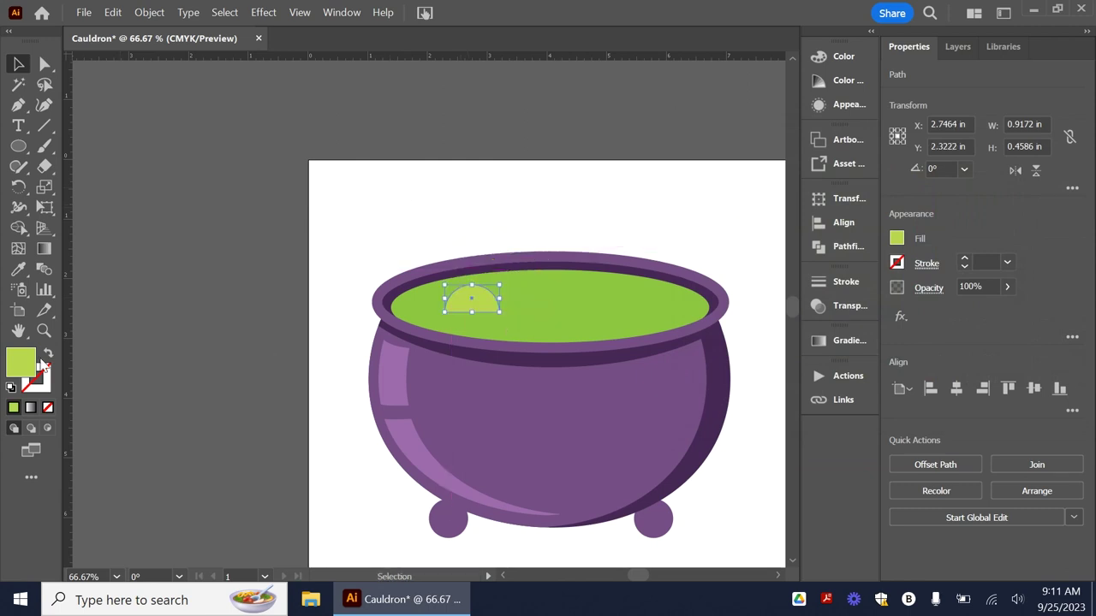
Darken the half-circle bubble's fill slightly to AFE24B.
{"action": "double_click", "coordinate": [28, 368]}
{"action": "mouse_move", "coordinate": [827, 179]}
{"action": "left_mouse_down"}
{"action": "mouse_move", "coordinate": [827, 204]}
{"action": "mouse_move", "coordinate": [829, 193]}
{"action": "left_mouse_up"}
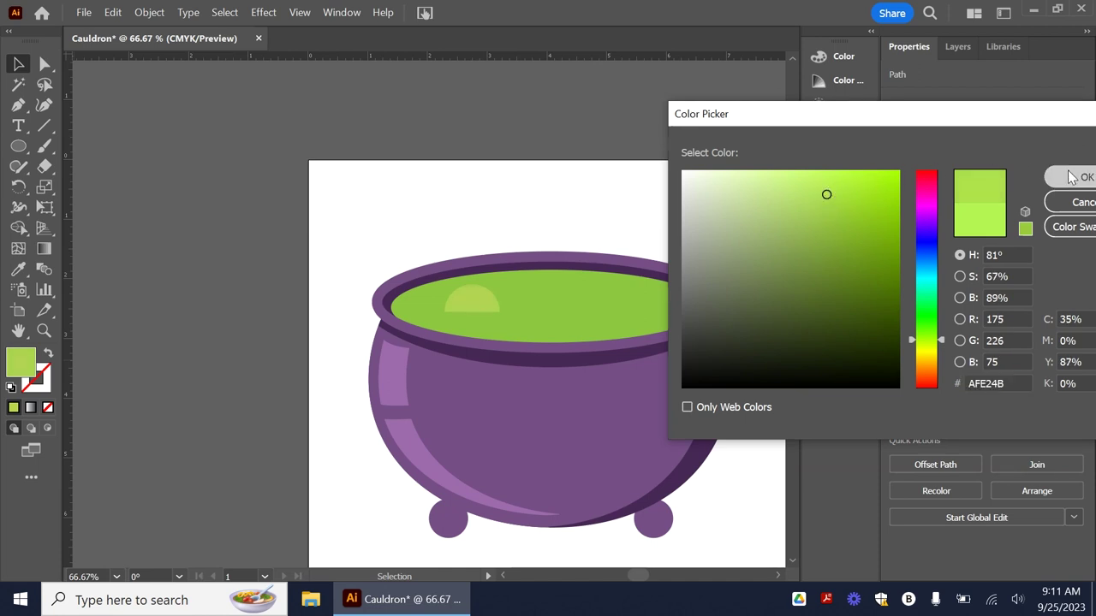
{"action": "left_click", "coordinate": [1071, 177]}
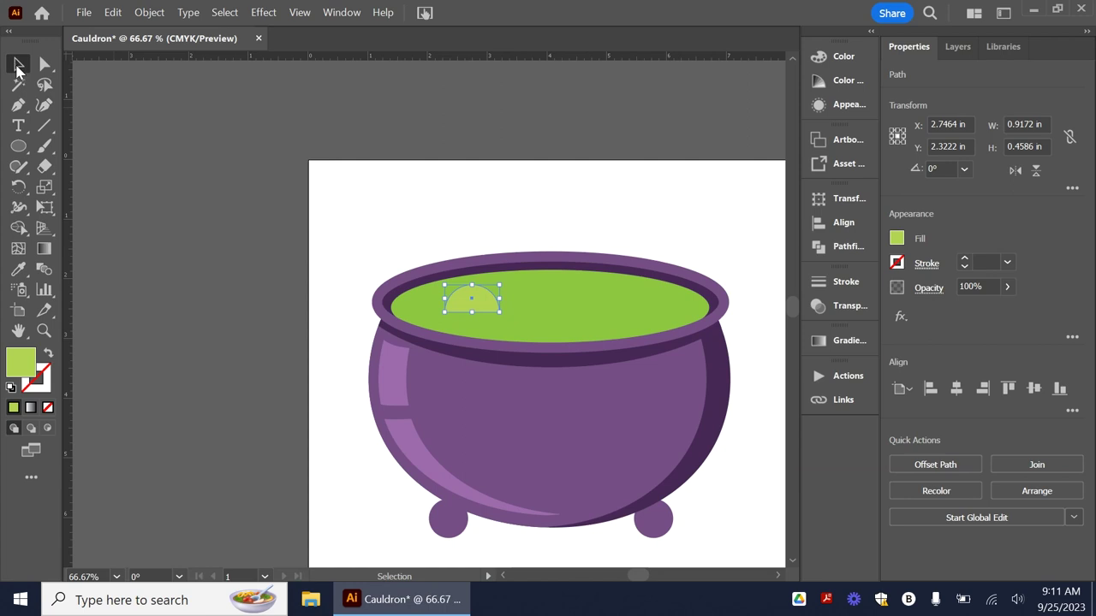
Place copies of the half-circle bubble across the green liquid in larger and smaller sizes, making five bubbles in all.
{"action": "left_click_drag", "start_coordinate": [494, 312], "coordinate": [611, 304]}
{"action": "left_click", "coordinate": [453, 305]}
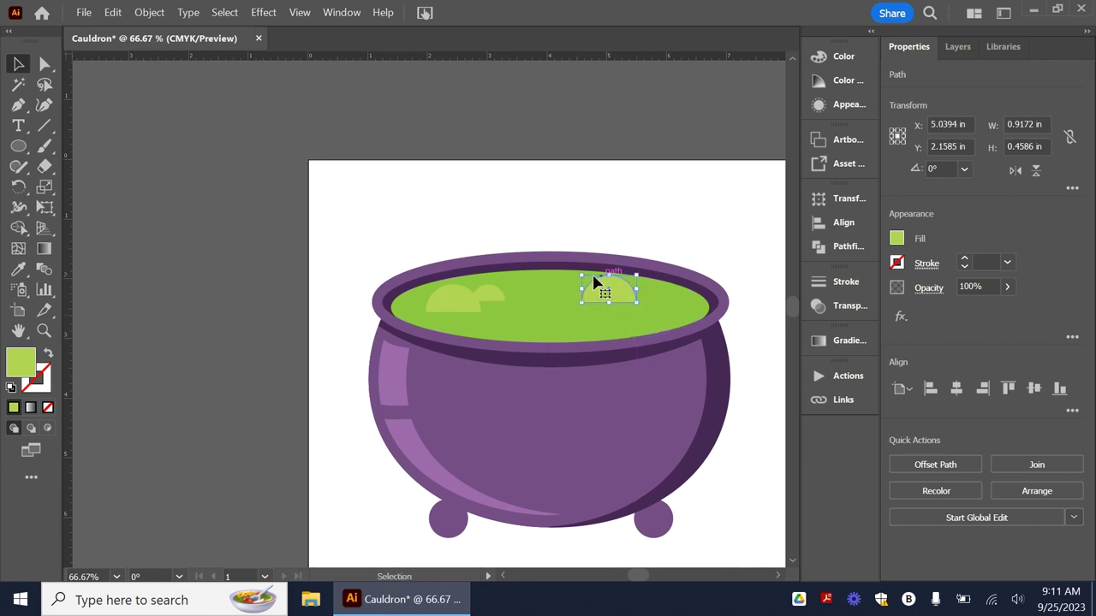
{"action": "left_click_drag", "start_coordinate": [604, 303], "coordinate": [591, 321]}
{"action": "key", "text": "ctrl+shift+a"}
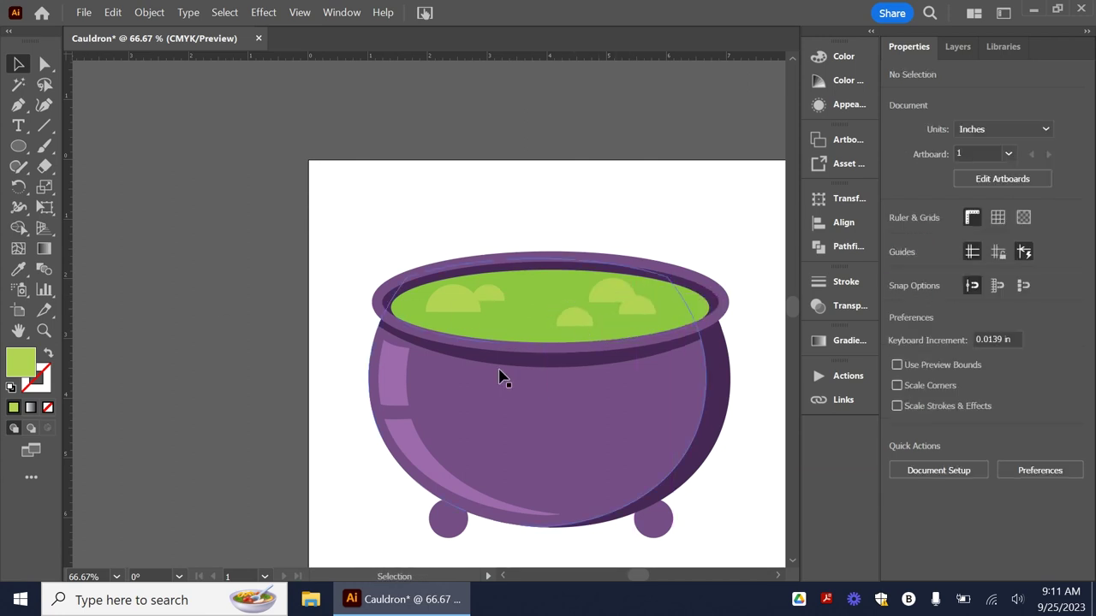
Reposition the bubbles on the liquid and add a sixth in front of the left pair.
{"action": "left_click", "coordinate": [637, 302]}
{"action": "left_click", "coordinate": [462, 291]}
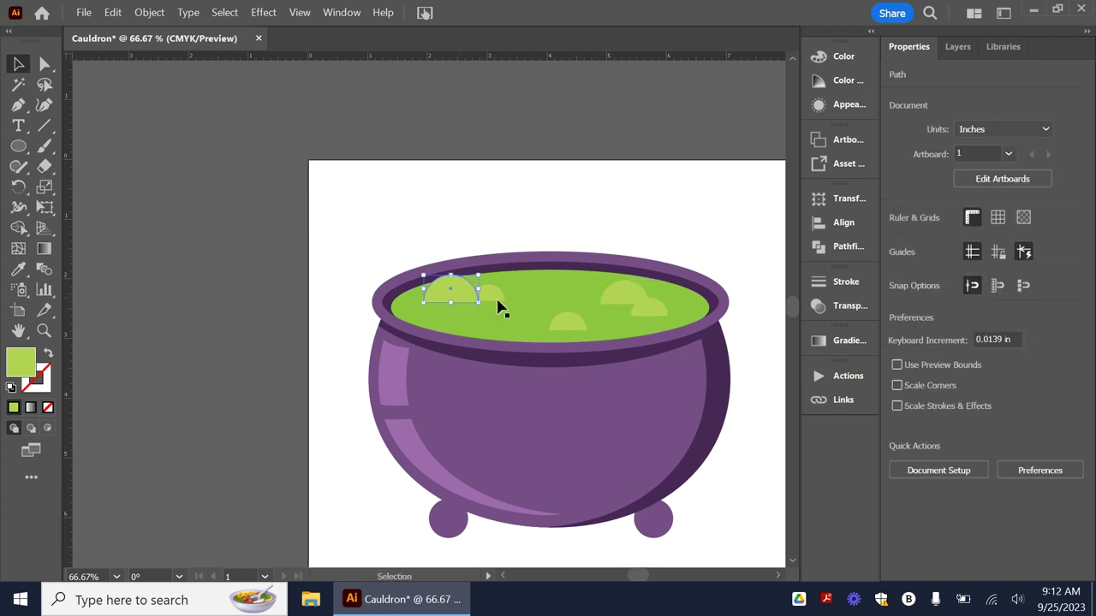
{"action": "left_click_drag", "start_coordinate": [451, 293], "coordinate": [485, 318]}
{"action": "key", "text": "ctrl+shift+a"}
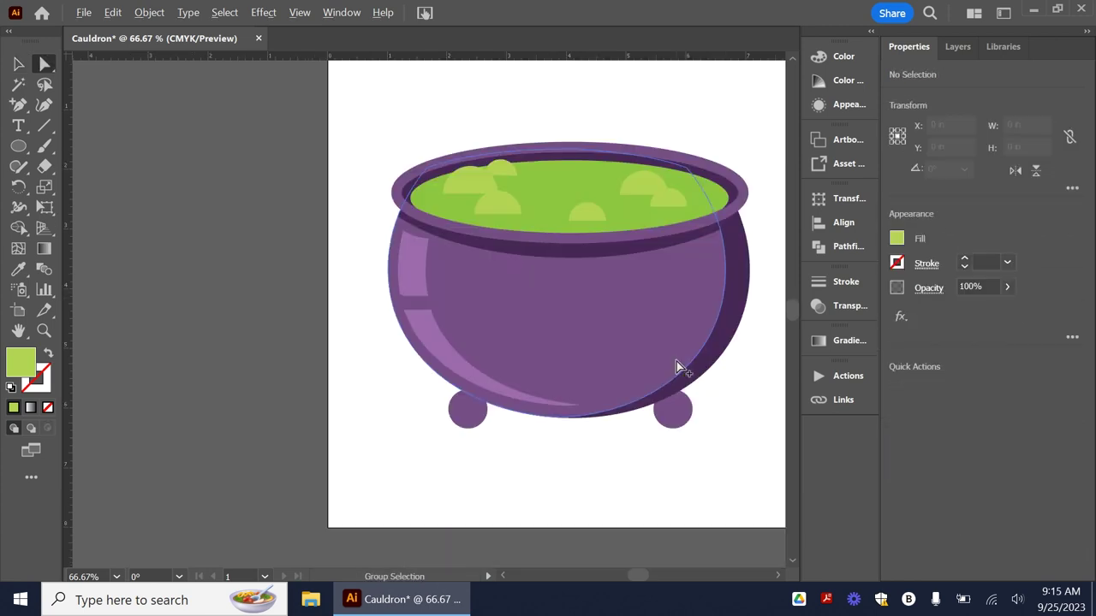
Draw a circle about 1.3 in across above the left side of the cauldron's rim.
{"action": "scroll", "coordinate": [676, 361], "scroll_direction": "up", "scroll_amount": 1}
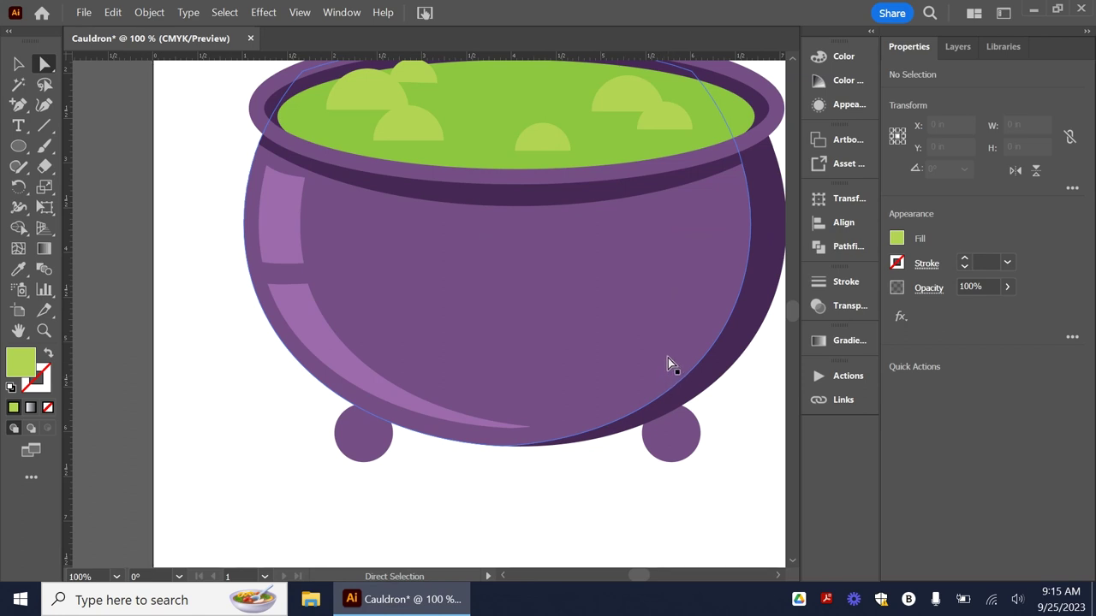
{"action": "scroll", "coordinate": [648, 360], "scroll_direction": "down", "scroll_amount": 2}
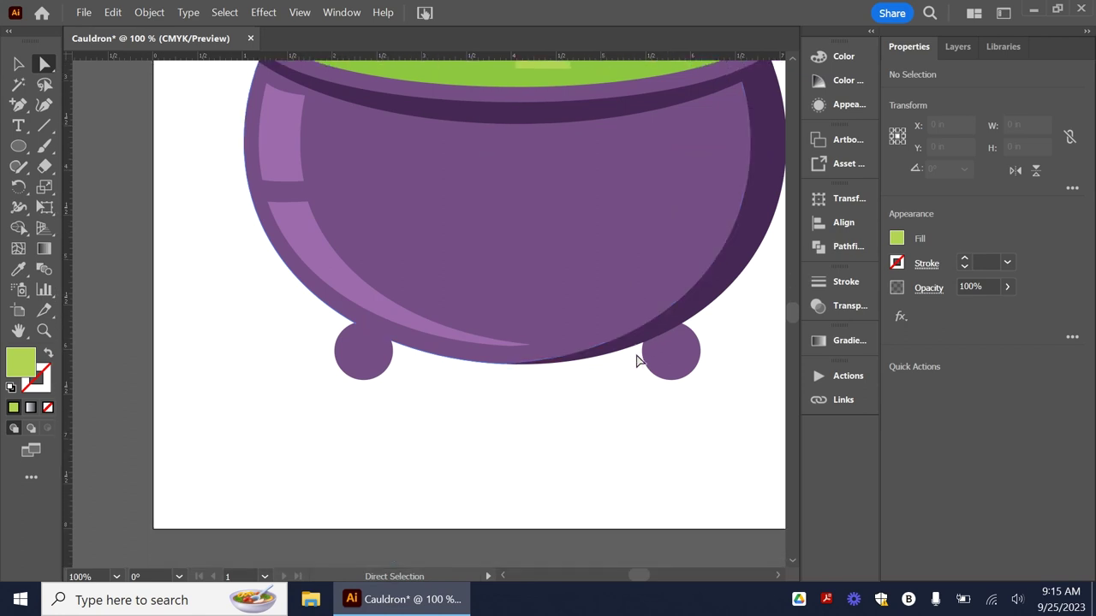
{"action": "scroll", "coordinate": [641, 358], "scroll_direction": "up", "scroll_amount": 3}
{"action": "scroll", "coordinate": [636, 361], "scroll_direction": "up", "scroll_amount": 4}
{"action": "left_click", "coordinate": [18, 146]}
{"action": "left_click_drag", "start_coordinate": [213, 149], "coordinate": [328, 265]}
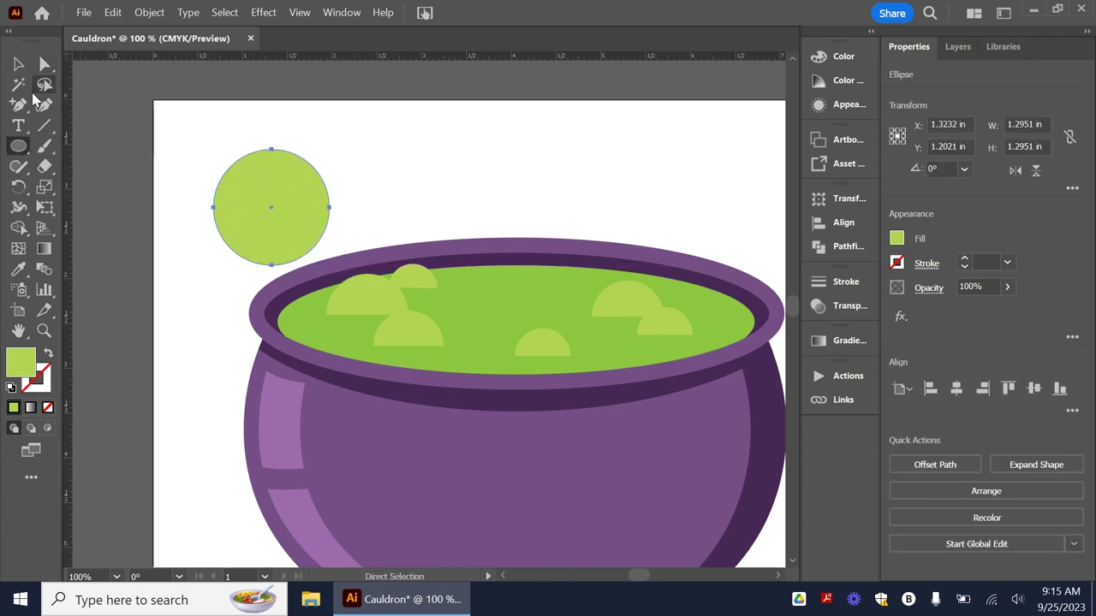
Fill the circle above the cauldron with a light cream swatch, C=0 M=0 Y=11 K=10.
{"action": "left_click", "coordinate": [896, 240]}
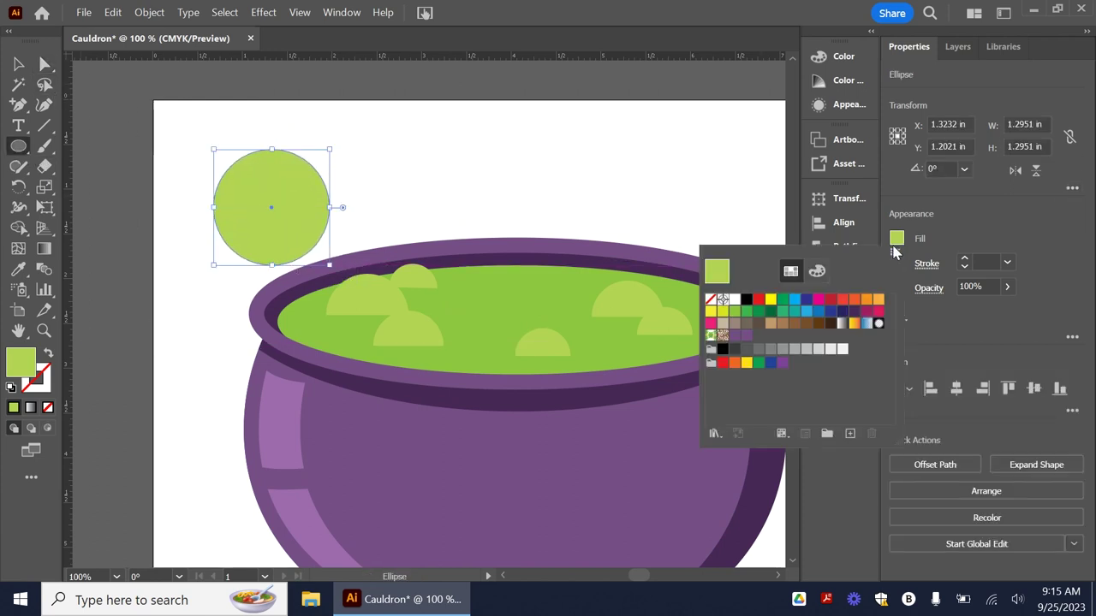
{"action": "left_click", "coordinate": [733, 299]}
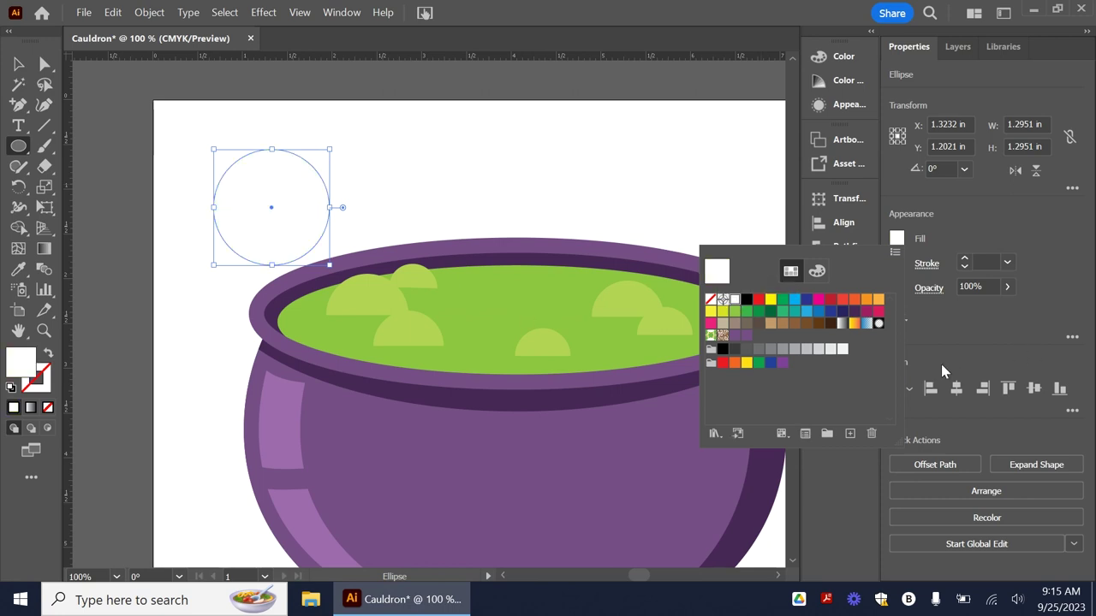
{"action": "left_click", "coordinate": [830, 348]}
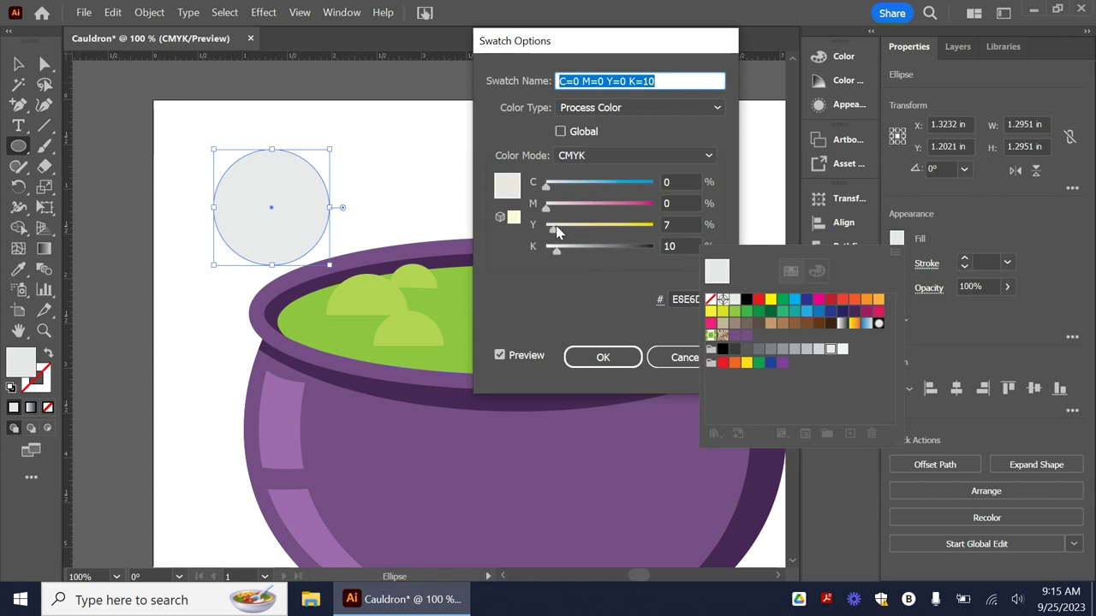
{"action": "left_click_drag", "start_coordinate": [558, 231], "coordinate": [558, 236]}
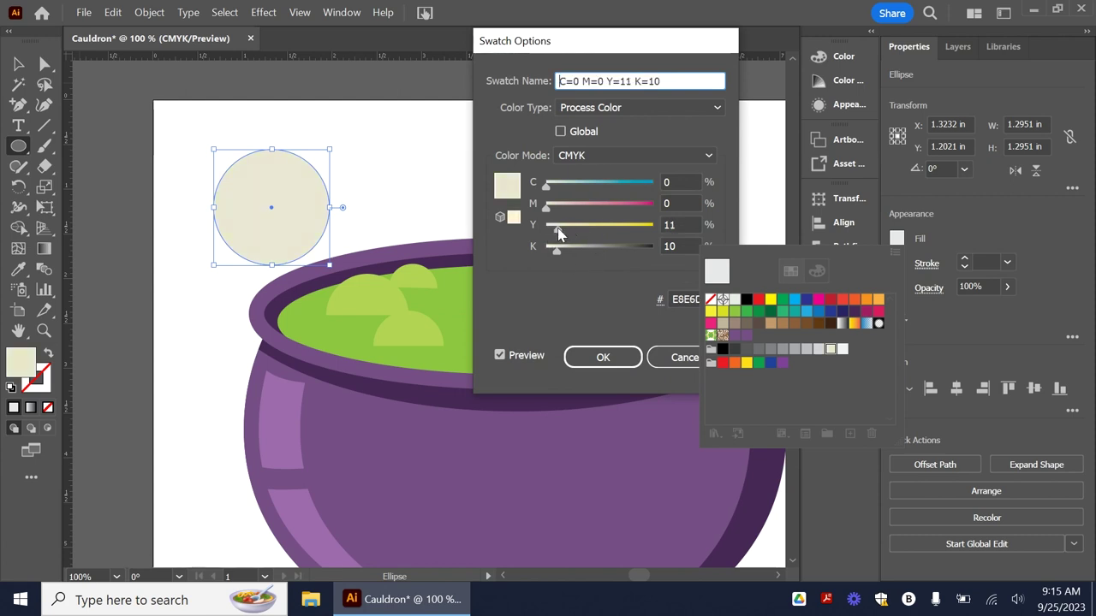
{"action": "left_click", "coordinate": [605, 357]}
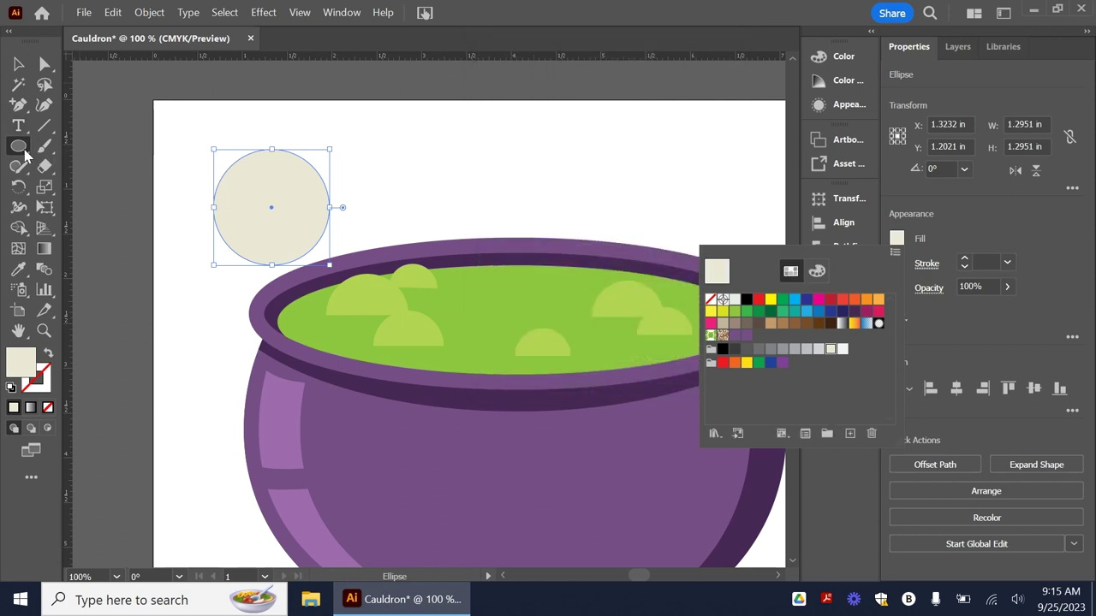
{"action": "key", "text": "Escape"}
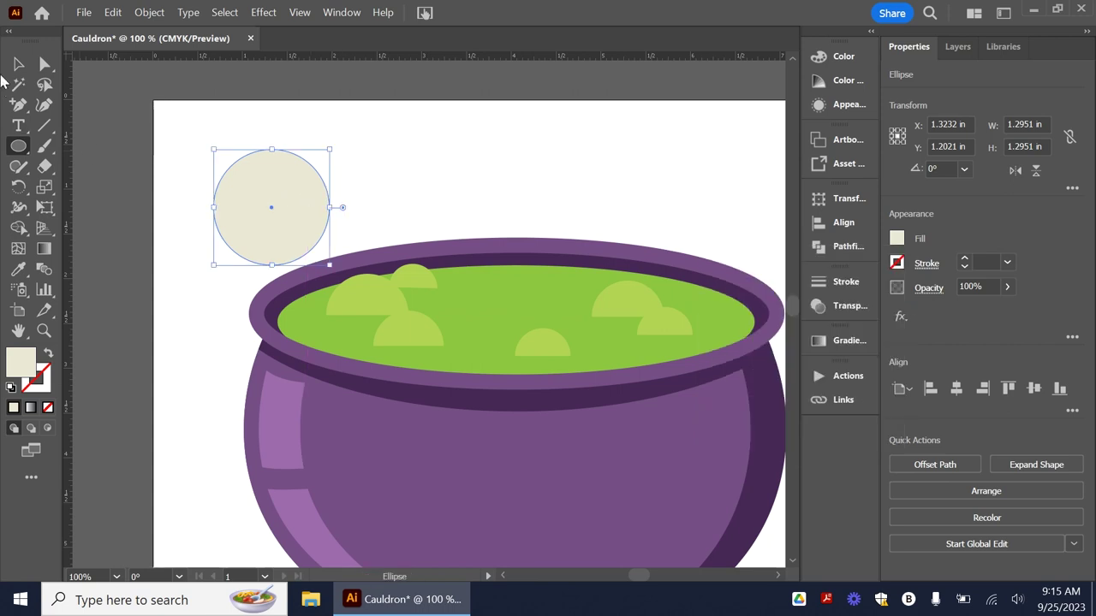
Centre a smaller copy of the cream circle, about 0.77 in across, inside it and fill the copy with light orange.
{"action": "left_click", "coordinate": [18, 64]}
{"action": "left_click_drag", "start_coordinate": [216, 152], "coordinate": [313, 245]}
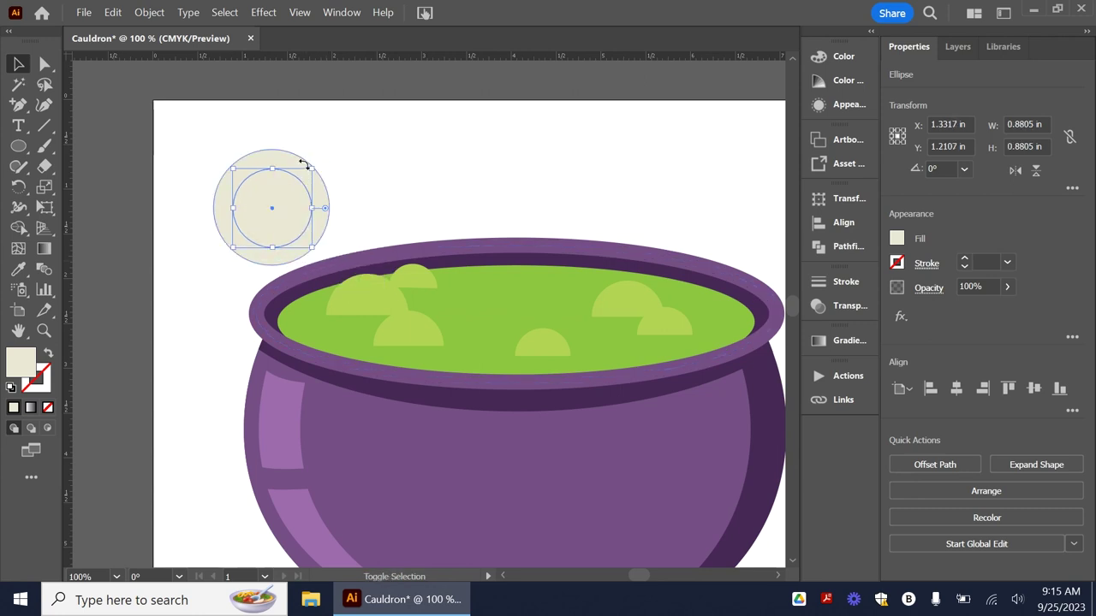
{"action": "left_click_drag", "start_coordinate": [312, 168], "coordinate": [310, 167]}
{"action": "left_click_drag", "start_coordinate": [303, 174], "coordinate": [303, 173]}
{"action": "left_click_drag", "start_coordinate": [281, 214], "coordinate": [271, 209]}
{"action": "left_click", "coordinate": [896, 239]}
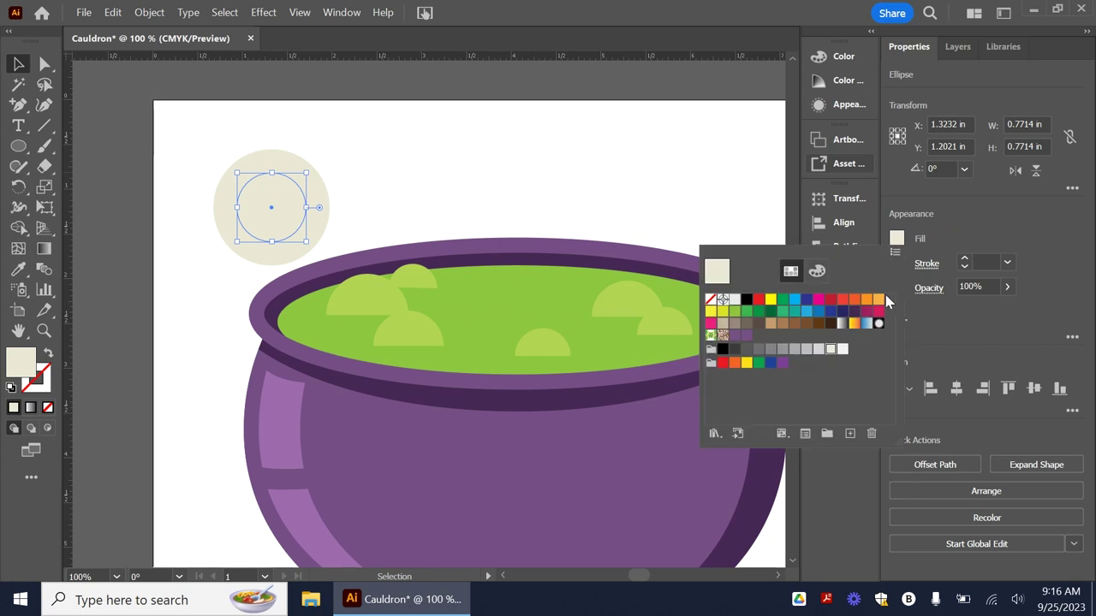
{"action": "left_click", "coordinate": [876, 300]}
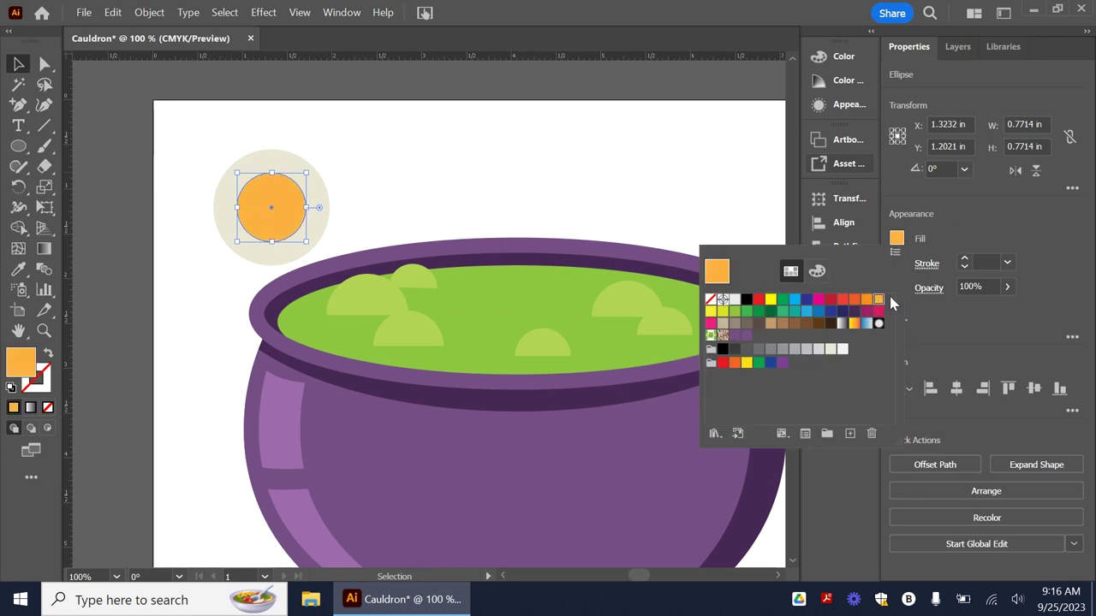
{"action": "left_click", "coordinate": [1016, 221]}
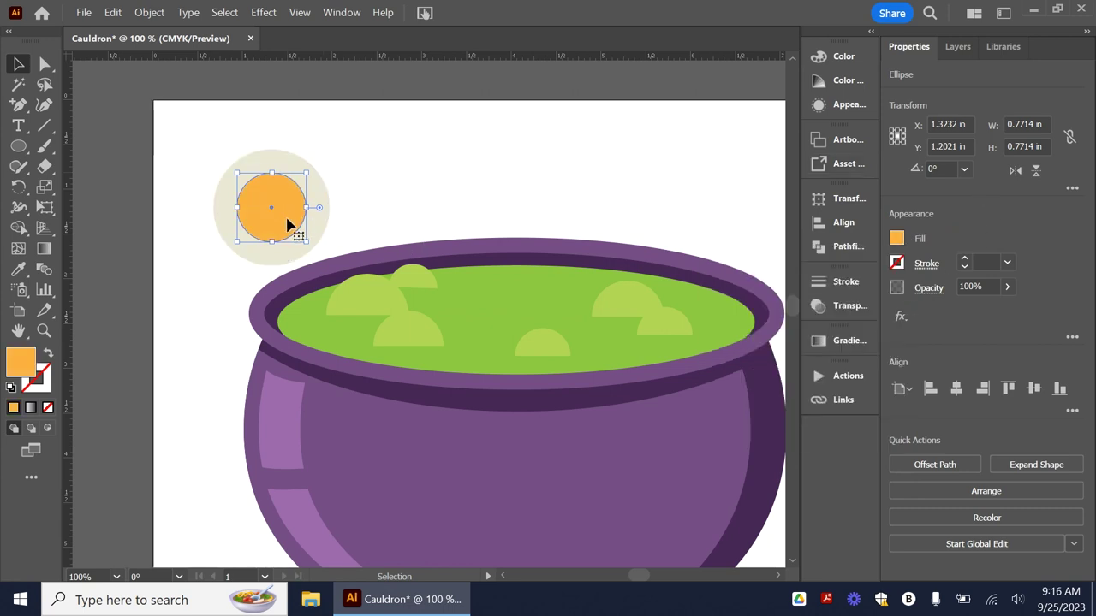
Add a black pupil by centring a copy of the orange circle, about 0.41 in across, inside it.
{"action": "key", "text": "a"}
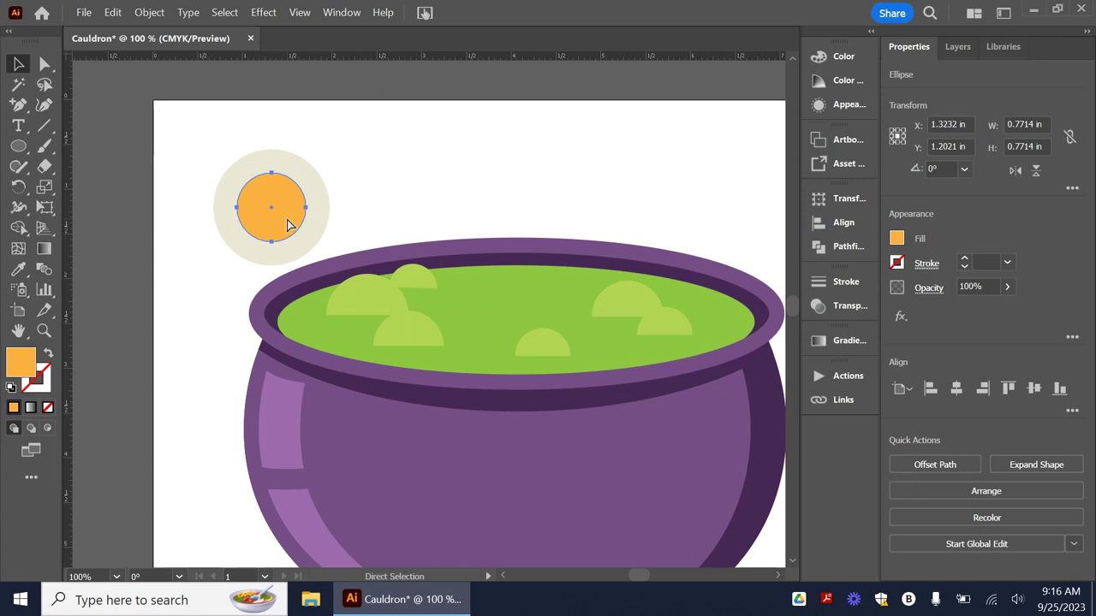
{"action": "key", "text": "v"}
{"action": "left_click_drag", "start_coordinate": [237, 175], "coordinate": [290, 225]}
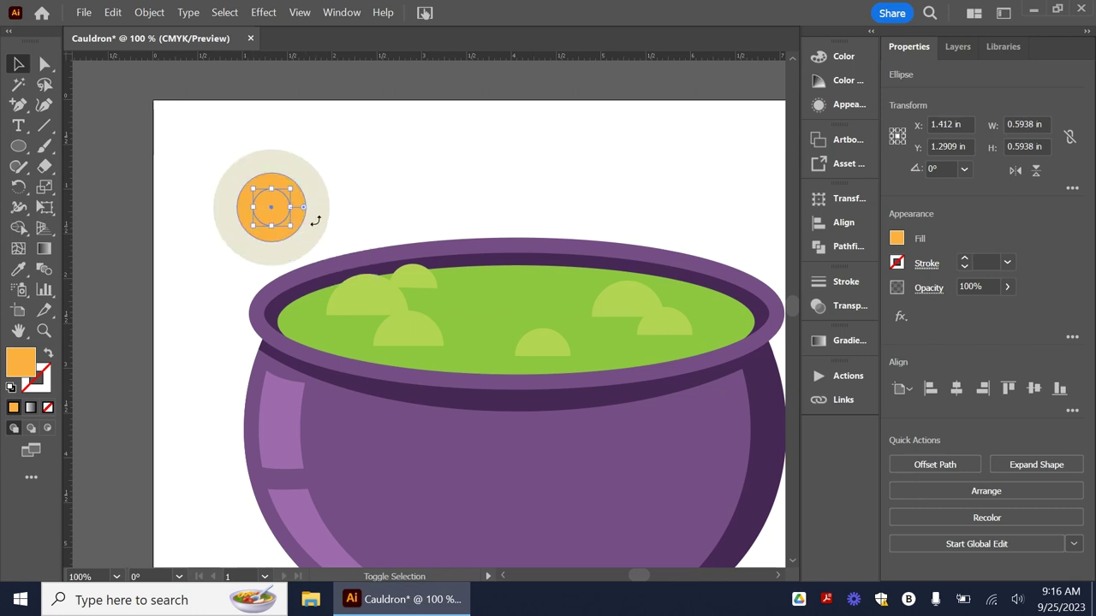
{"action": "left_click", "coordinate": [895, 240]}
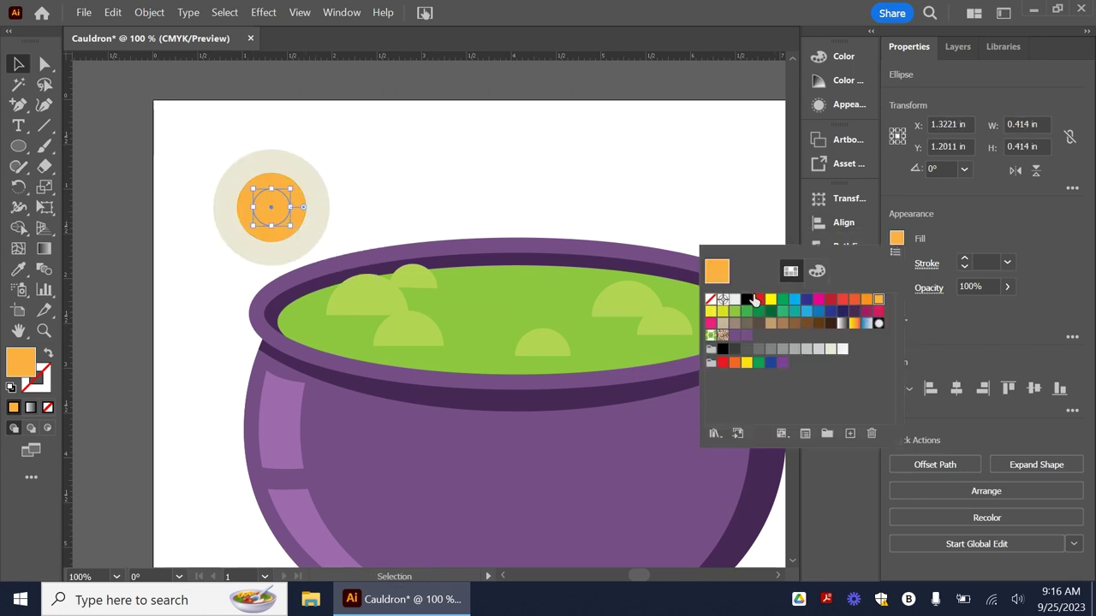
{"action": "left_click", "coordinate": [747, 299]}
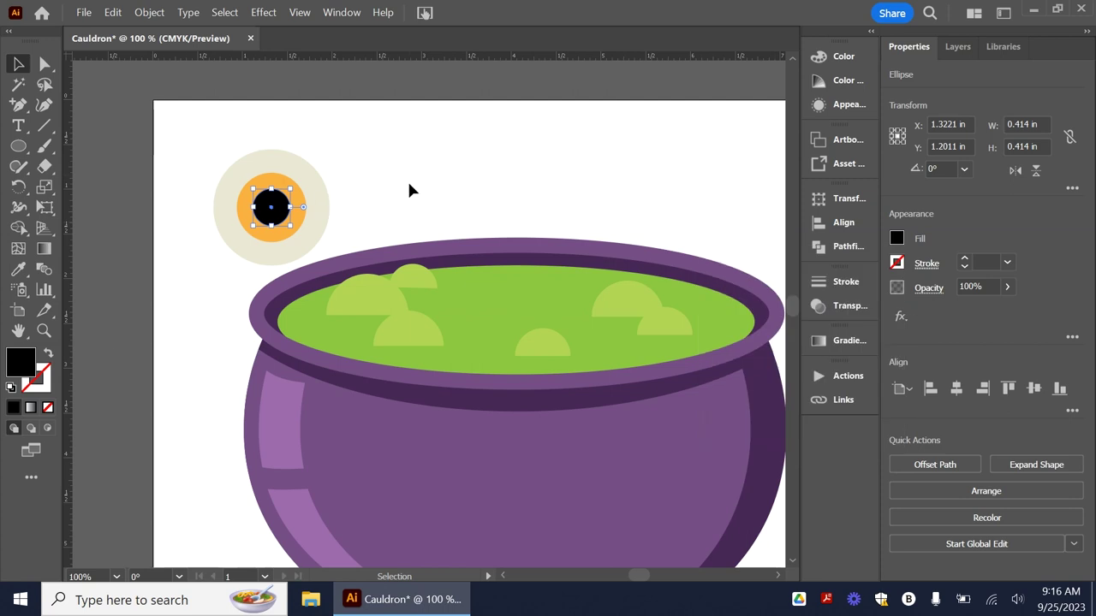
{"action": "left_click", "coordinate": [385, 193]}
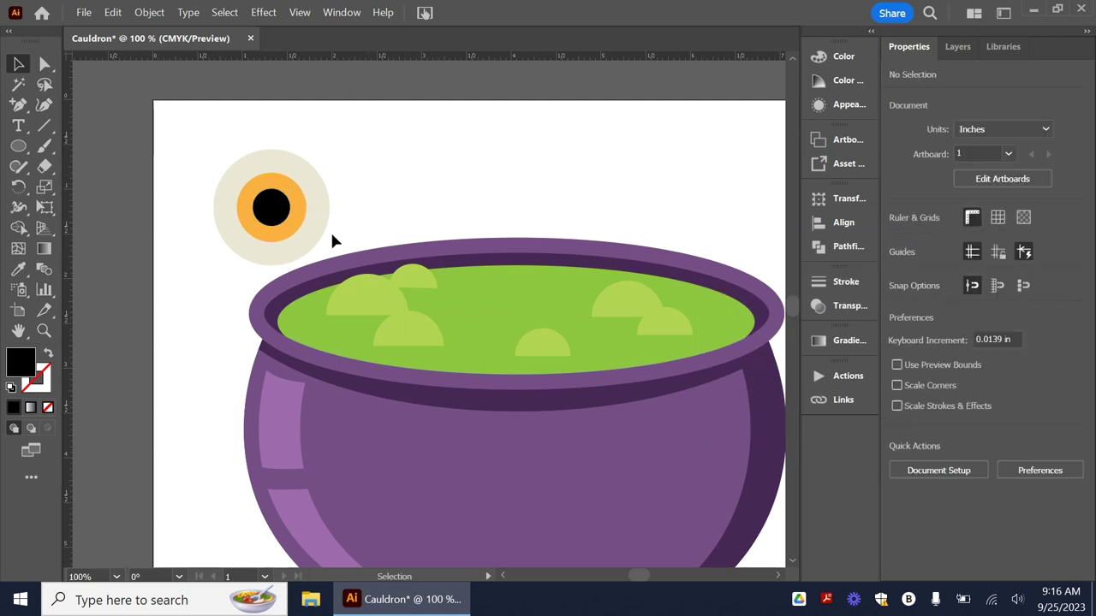
Copy the pupil as an off-white highlight about 0.25 in across, overlapping the iris's upper-left edge.
{"action": "left_click", "coordinate": [271, 213]}
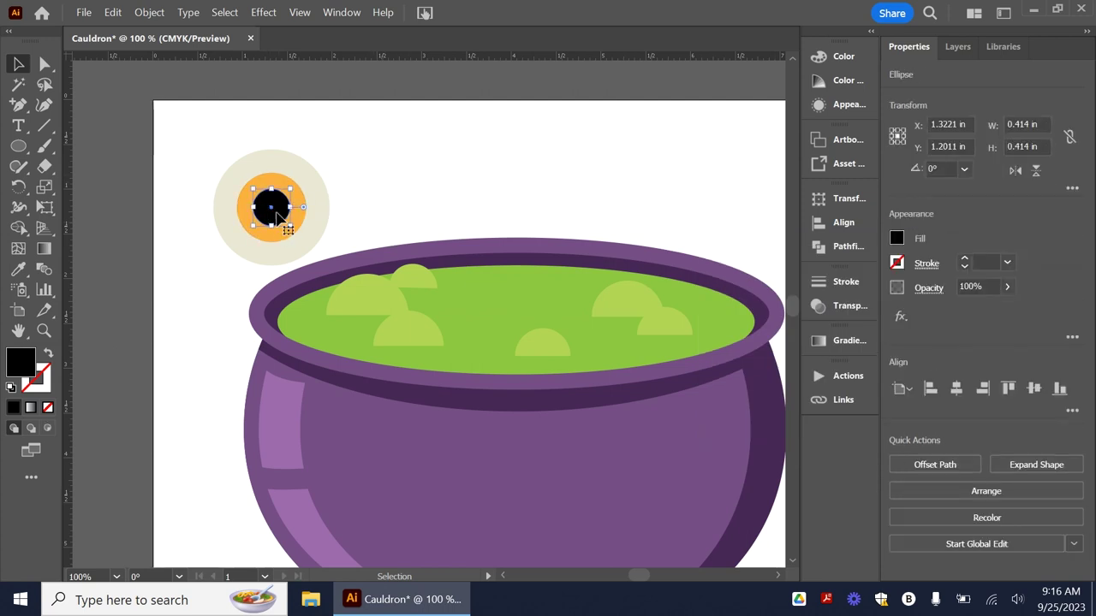
{"action": "left_click_drag", "start_coordinate": [275, 213], "coordinate": [256, 187]}
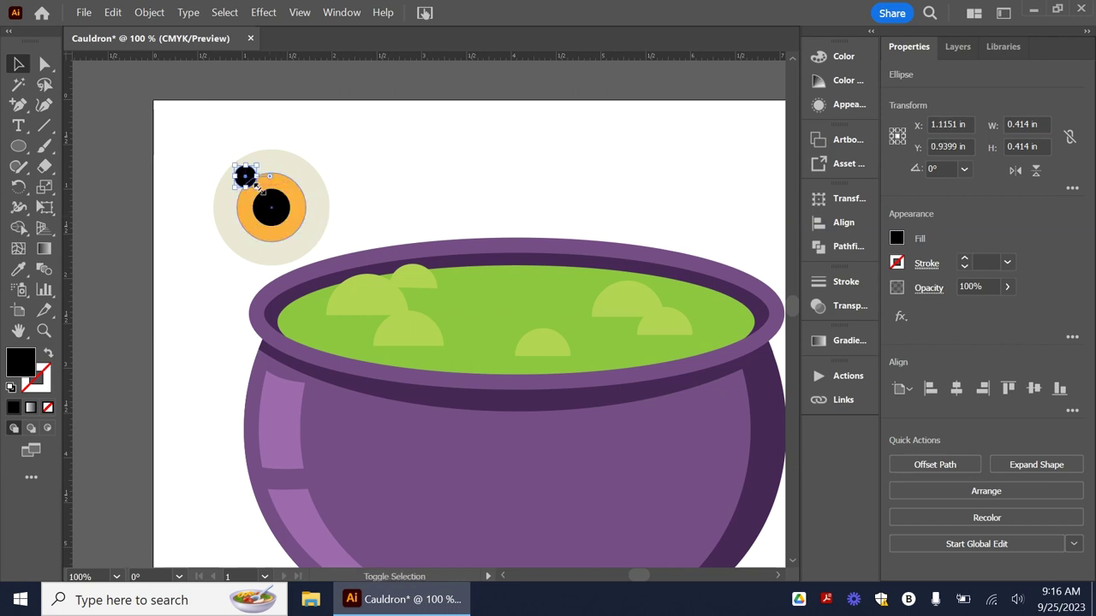
{"action": "left_click", "coordinate": [897, 239]}
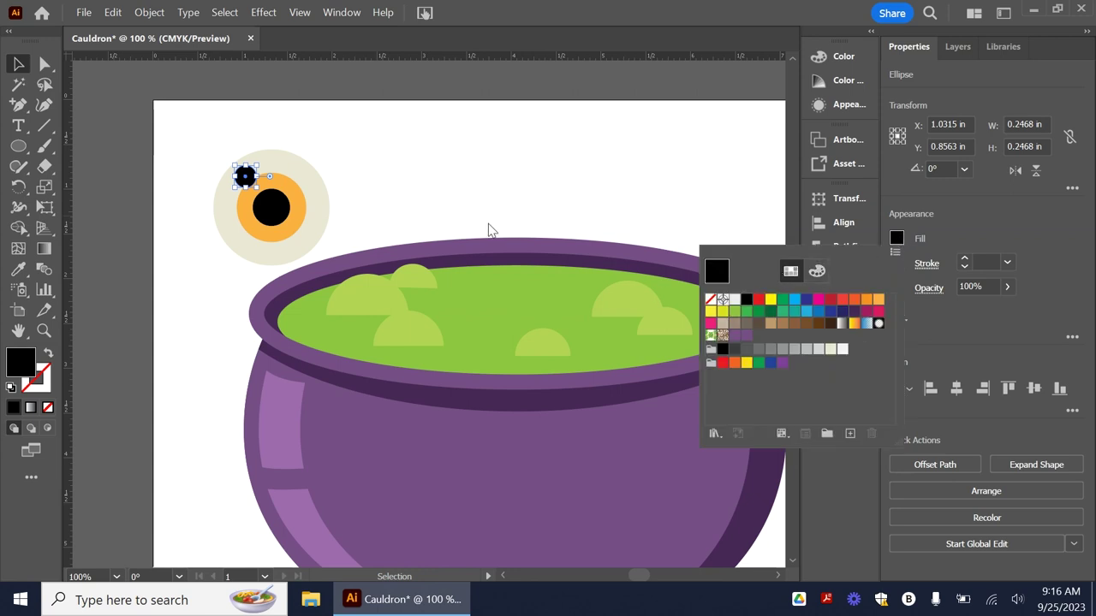
{"action": "left_click", "coordinate": [723, 298]}
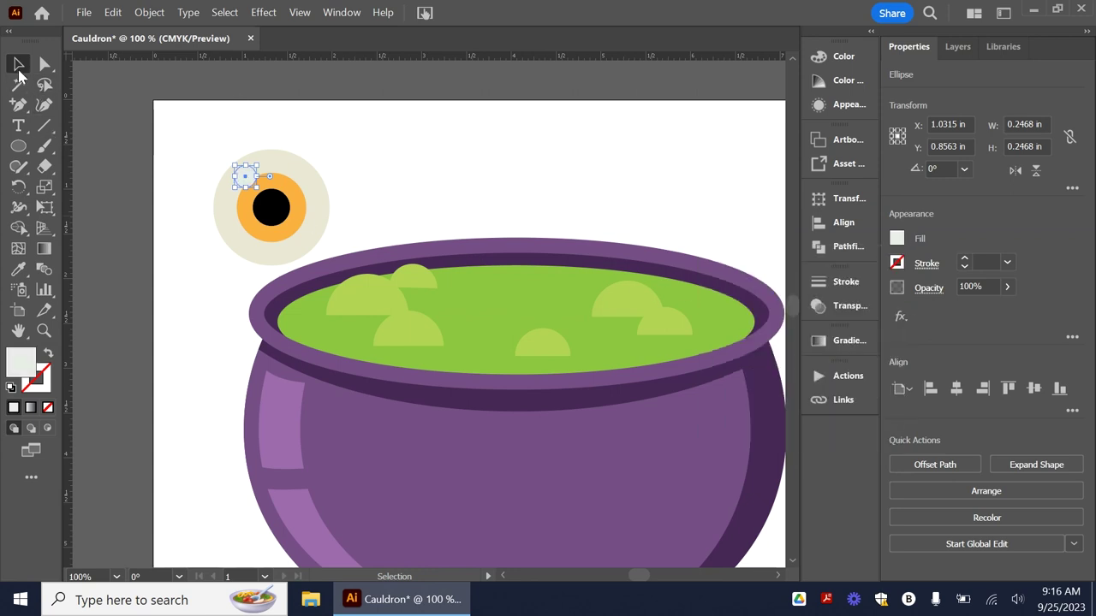
{"action": "left_click", "coordinate": [292, 154]}
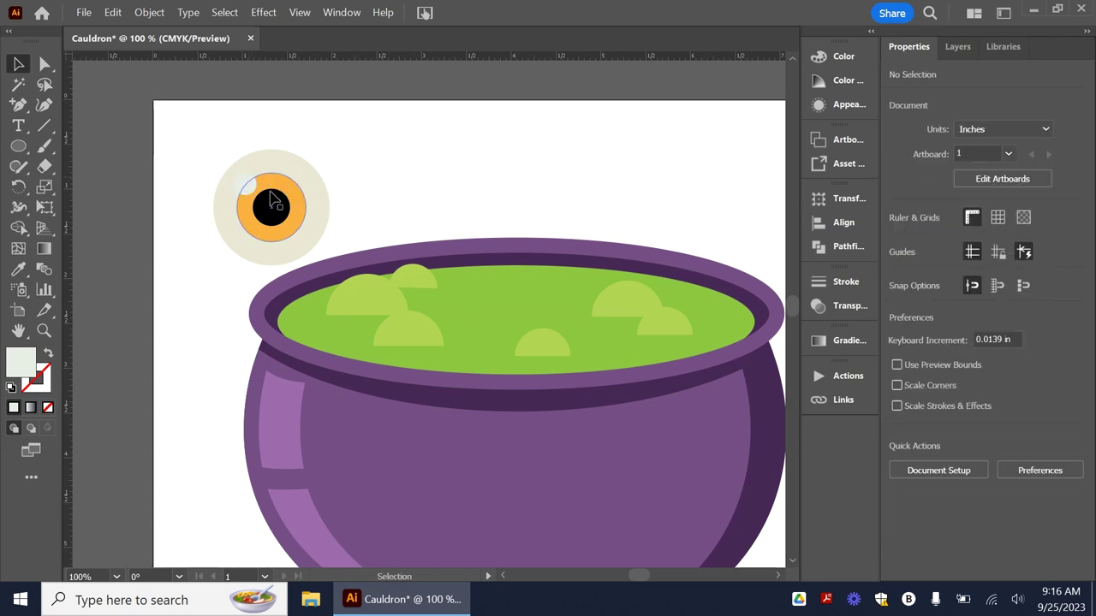
Edit the outer eye circle's cream swatch to a yellower, slightly darker beige.
{"action": "left_click", "coordinate": [322, 208]}
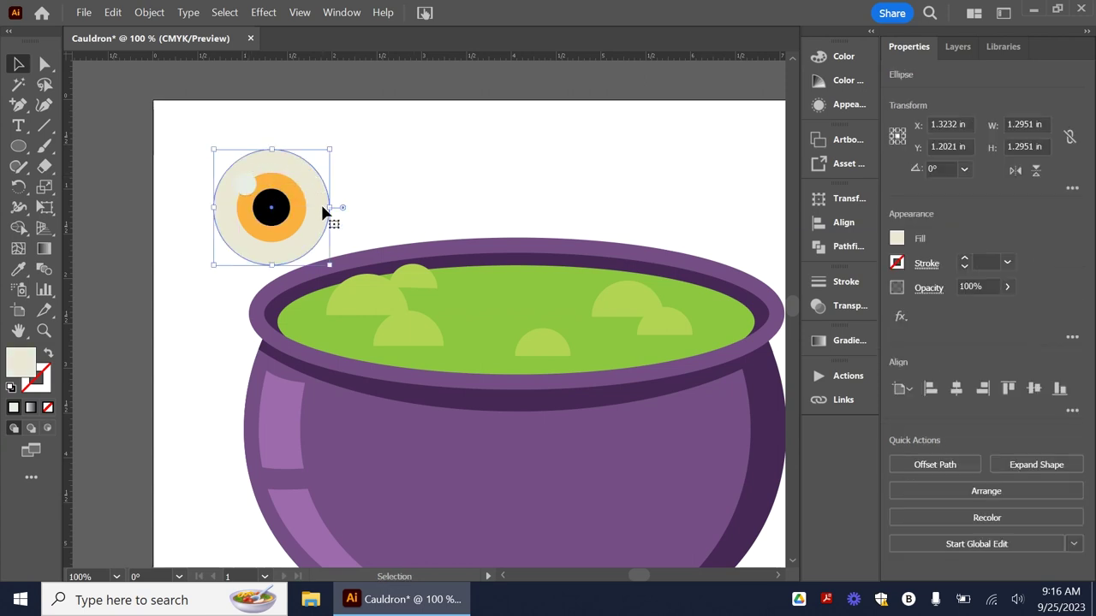
{"action": "left_click", "coordinate": [897, 238]}
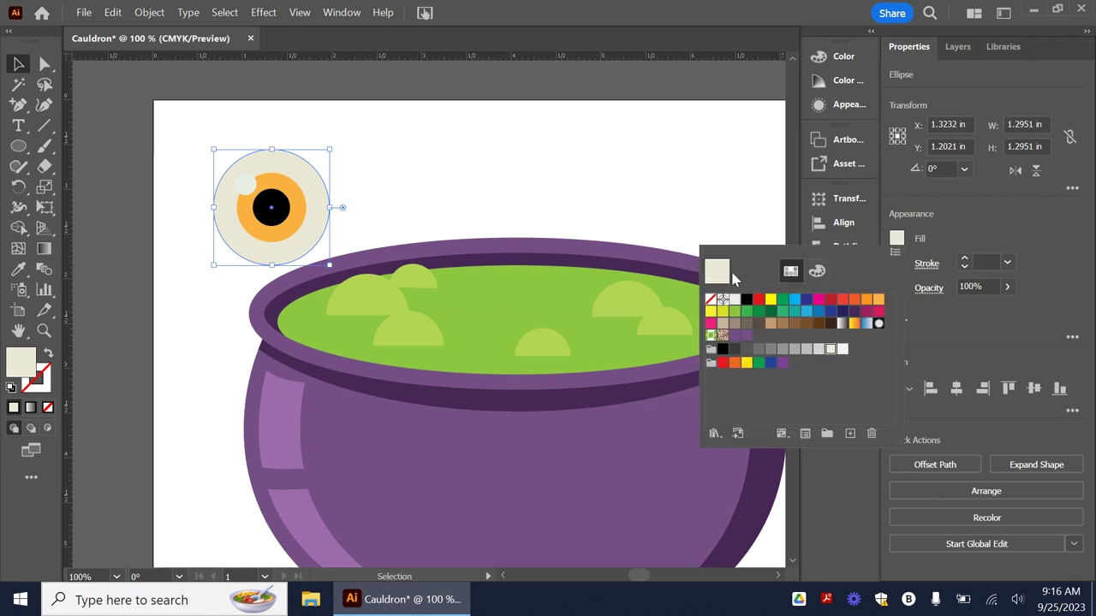
{"action": "double_click", "coordinate": [831, 349]}
{"action": "left_click_drag", "start_coordinate": [553, 232], "coordinate": [566, 233]}
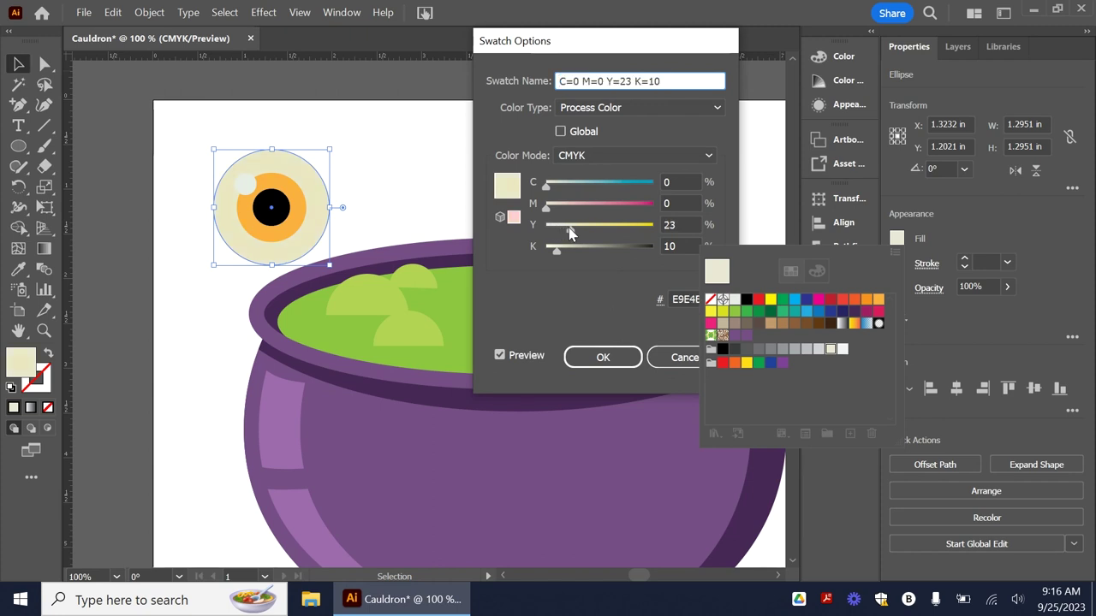
{"action": "left_click_drag", "start_coordinate": [565, 227], "coordinate": [562, 254]}
{"action": "left_click", "coordinate": [618, 354]}
{"action": "left_click", "coordinate": [468, 175]}
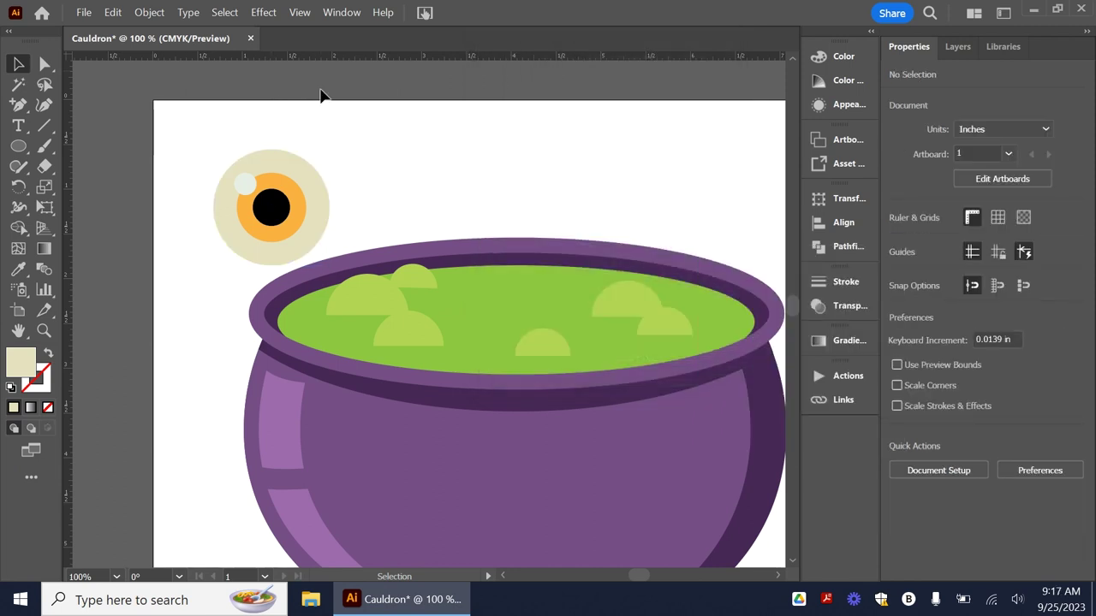
Move the whole eyeball up toward the artboard's corner and draw a rectangle about 1.63 by 0.52 in over its lower part.
{"action": "left_click_drag", "start_coordinate": [306, 211], "coordinate": [279, 156]}
{"action": "left_click", "coordinate": [493, 158]}
{"action": "left_click_drag", "start_coordinate": [18, 145], "coordinate": [103, 149]}
{"action": "left_click_drag", "start_coordinate": [178, 180], "coordinate": [235, 207]}
{"action": "key", "text": "ctrl+z"}
{"action": "left_click_drag", "start_coordinate": [177, 174], "coordinate": [323, 221]}
Cut away the eyeball's lower part and the rectangle with Shape Builder, including the leftover sliver below.
{"action": "left_click", "coordinate": [19, 228]}
{"action": "left_click", "coordinate": [18, 64]}
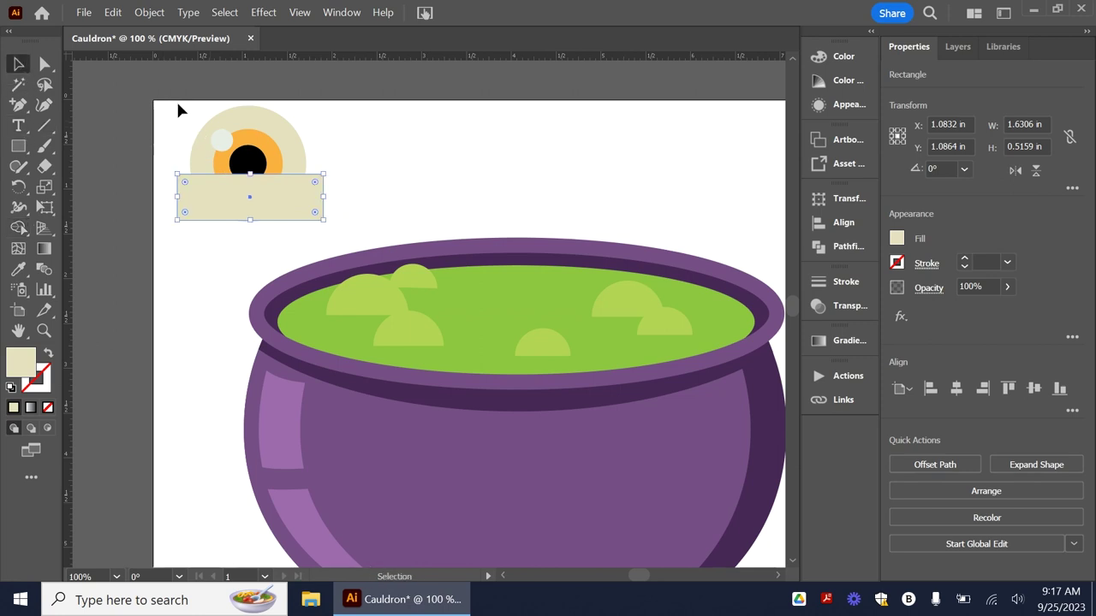
{"action": "left_click_drag", "start_coordinate": [343, 225], "coordinate": [210, 225]}
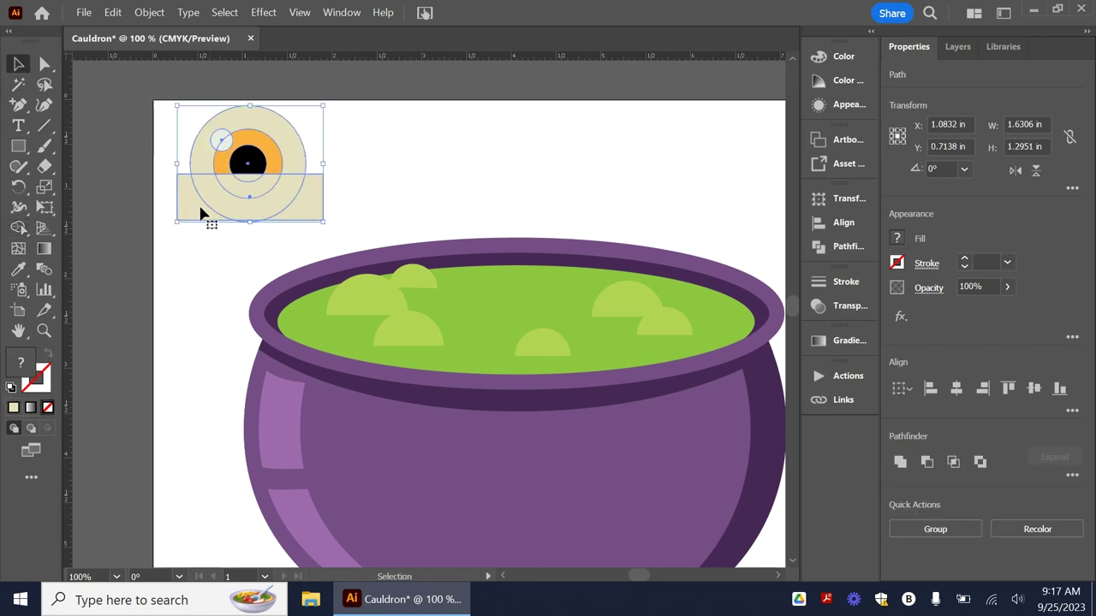
{"action": "left_click", "coordinate": [19, 228]}
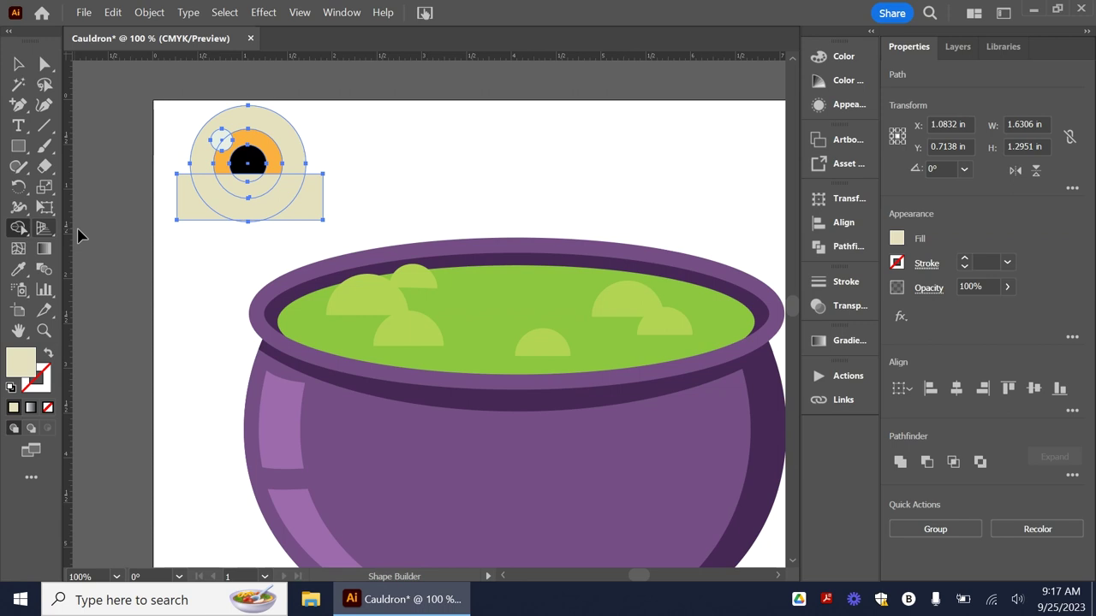
{"action": "left_click_drag", "start_coordinate": [197, 199], "coordinate": [248, 189]}
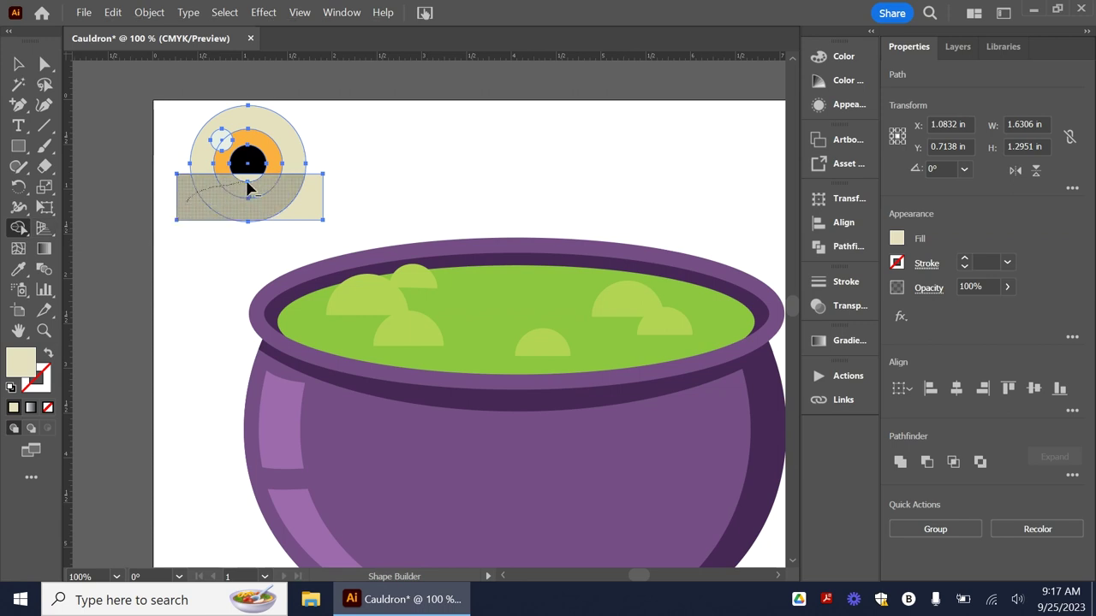
{"action": "left_click_drag", "start_coordinate": [308, 212], "coordinate": [313, 214]}
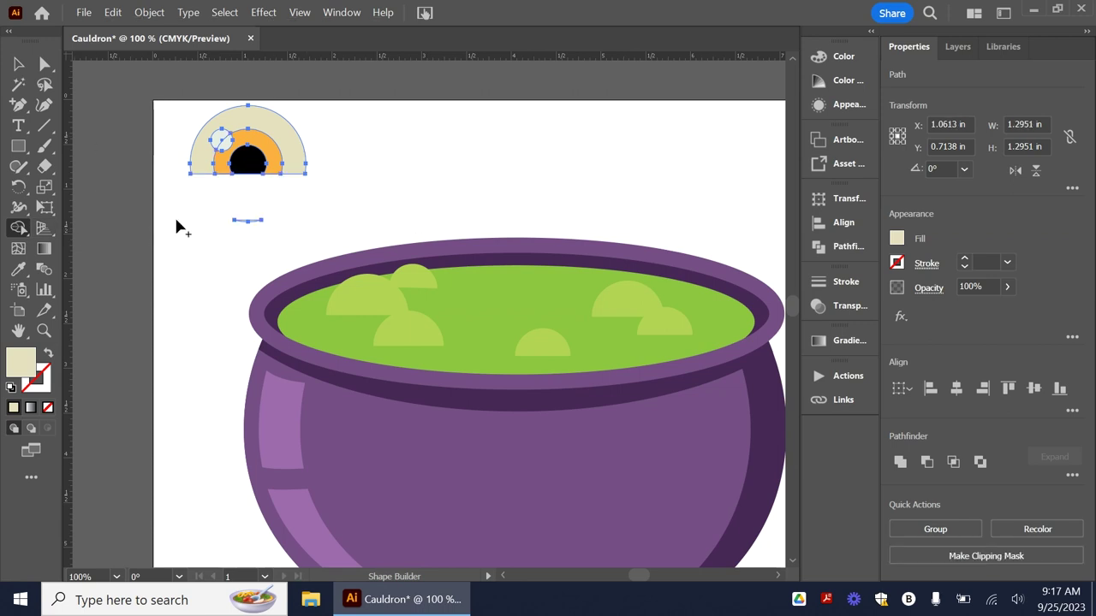
{"action": "left_click", "coordinate": [252, 221], "text": "alt"}
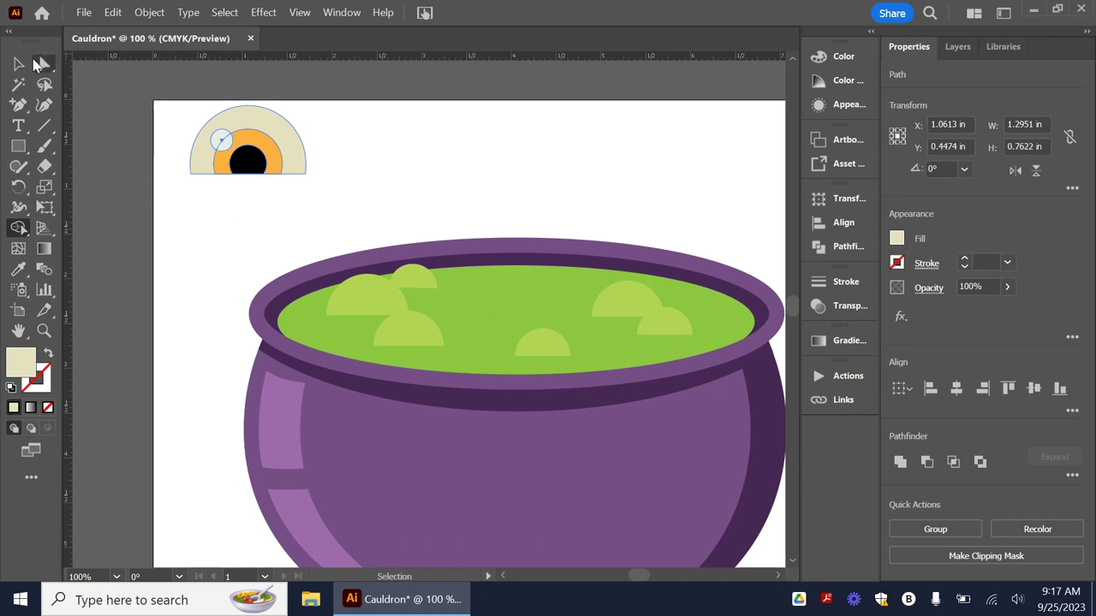
Group all the pieces of the flat-bottomed eyeball.
{"action": "left_click", "coordinate": [19, 64]}
{"action": "left_click", "coordinate": [211, 177]}
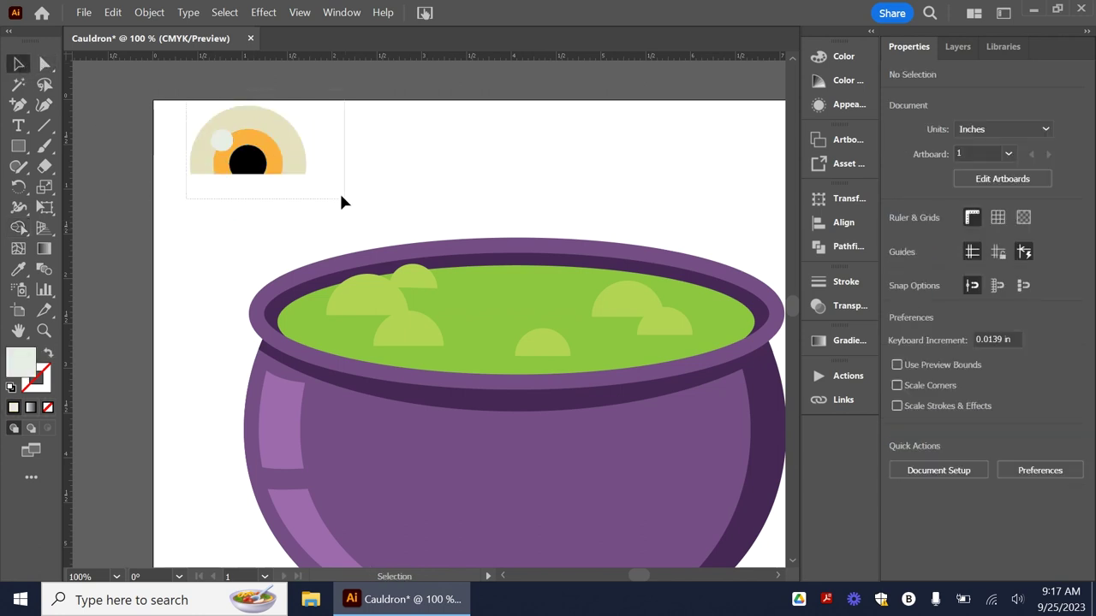
{"action": "left_click_drag", "start_coordinate": [341, 202], "coordinate": [225, 168]}
{"action": "right_click", "coordinate": [281, 130]}
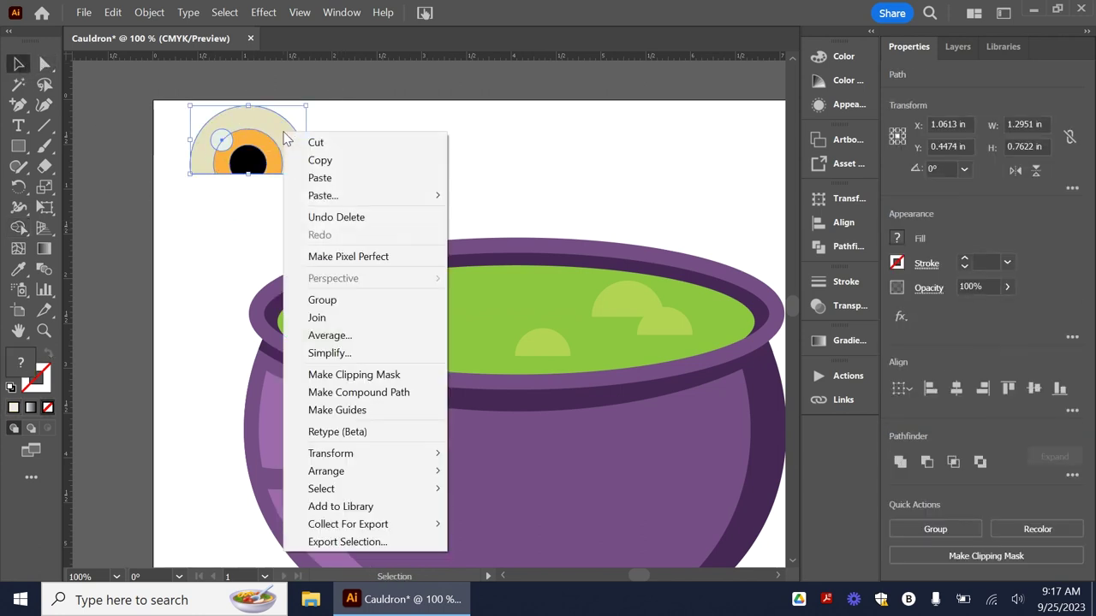
{"action": "left_click", "coordinate": [325, 300]}
Move the eyeball group onto the middle of the green liquid and scale it down to fit among the bubbles.
{"action": "left_click_drag", "start_coordinate": [247, 159], "coordinate": [508, 303]}
{"action": "left_click_drag", "start_coordinate": [445, 246], "coordinate": [532, 288]}
{"action": "left_click", "coordinate": [656, 165]}
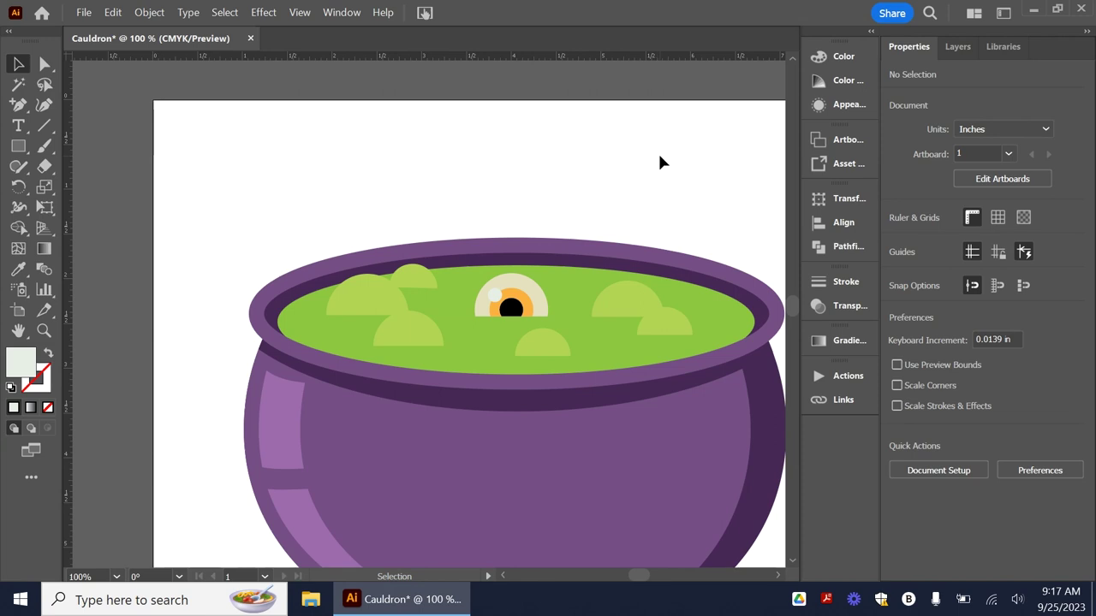
{"action": "left_click", "coordinate": [487, 291]}
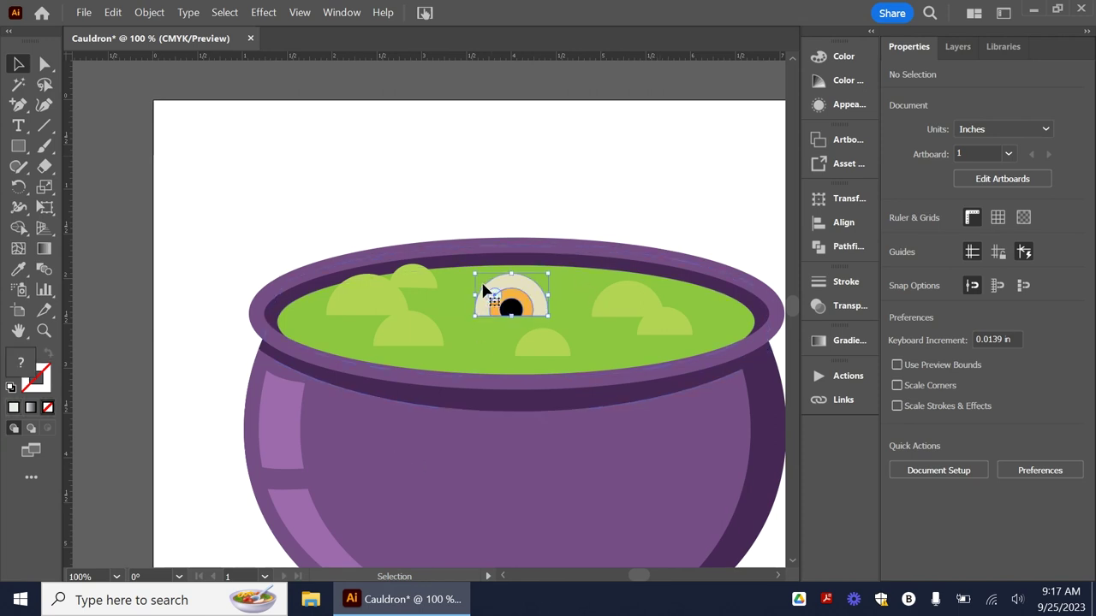
{"action": "left_click_drag", "start_coordinate": [479, 278], "coordinate": [480, 279]}
{"action": "left_click", "coordinate": [573, 225]}
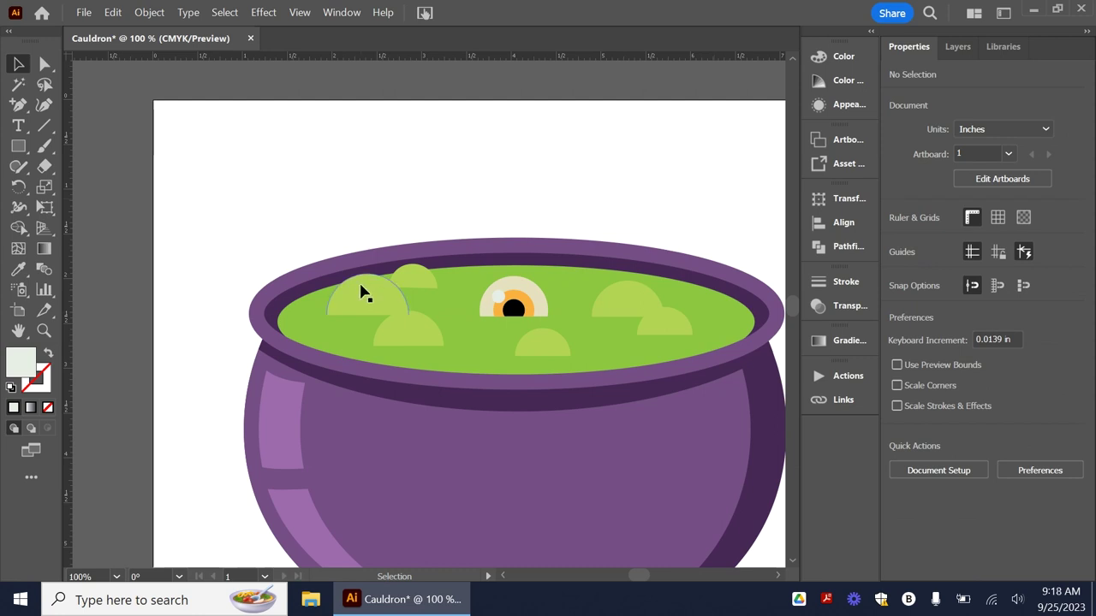
Sample the light green of a half-round bubble as the current fill colour.
{"action": "double_click", "coordinate": [24, 374]}
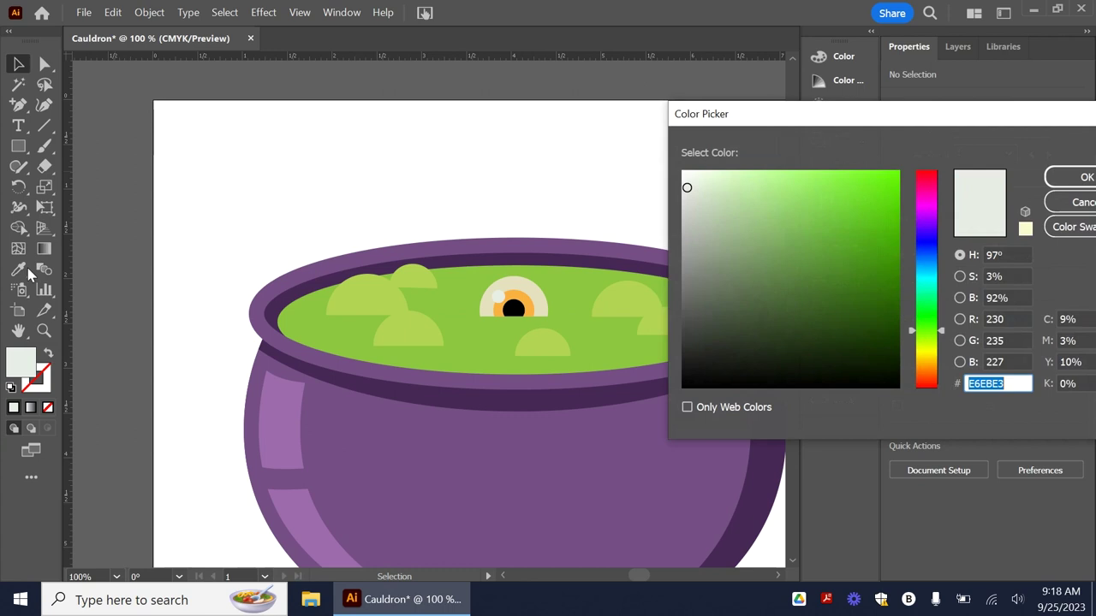
{"action": "left_click", "coordinate": [1079, 203]}
{"action": "left_click", "coordinate": [18, 269]}
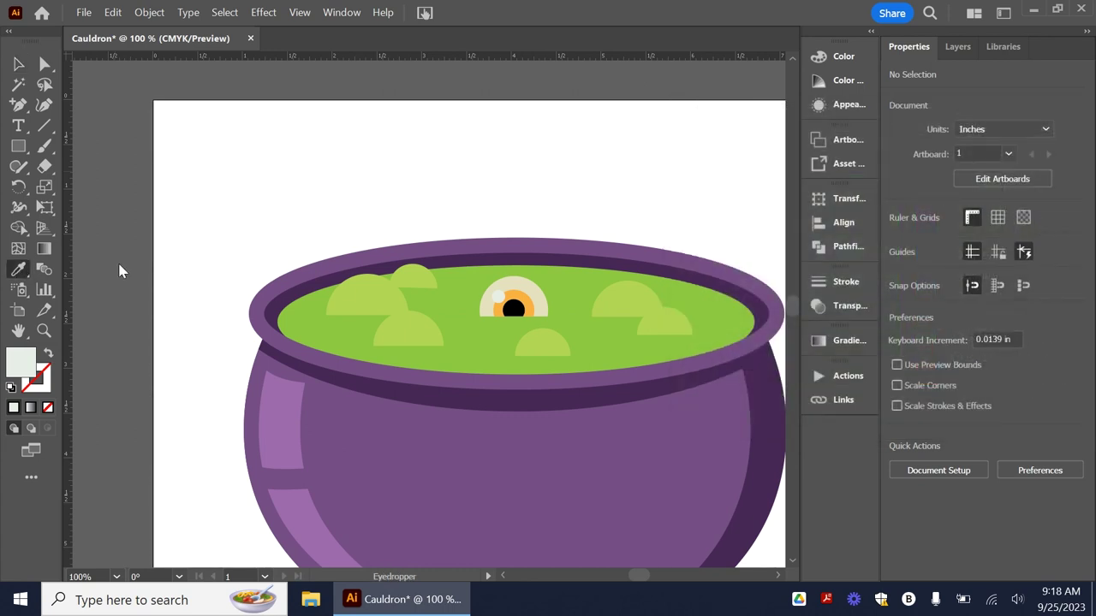
{"action": "left_click", "coordinate": [385, 289]}
Draw light green circles of different sizes as bubbles rising from the right half of the cauldron's rim.
{"action": "left_click_drag", "start_coordinate": [18, 145], "coordinate": [91, 186]}
{"action": "left_click_drag", "start_coordinate": [549, 198], "coordinate": [577, 149]}
{"action": "key", "text": "v"}
{"action": "left_click", "coordinate": [599, 176]}
{"action": "left_click_drag", "start_coordinate": [625, 203], "coordinate": [617, 109]}
{"action": "left_click", "coordinate": [728, 214]}
Add a small light green circle over the rim's left half and place a larger copied bubble just above it.
{"action": "key", "text": "l"}
{"action": "left_click_drag", "start_coordinate": [382, 254], "coordinate": [359, 231]}
{"action": "key", "text": "v"}
{"action": "left_click_drag", "start_coordinate": [606, 120], "coordinate": [364, 222]}
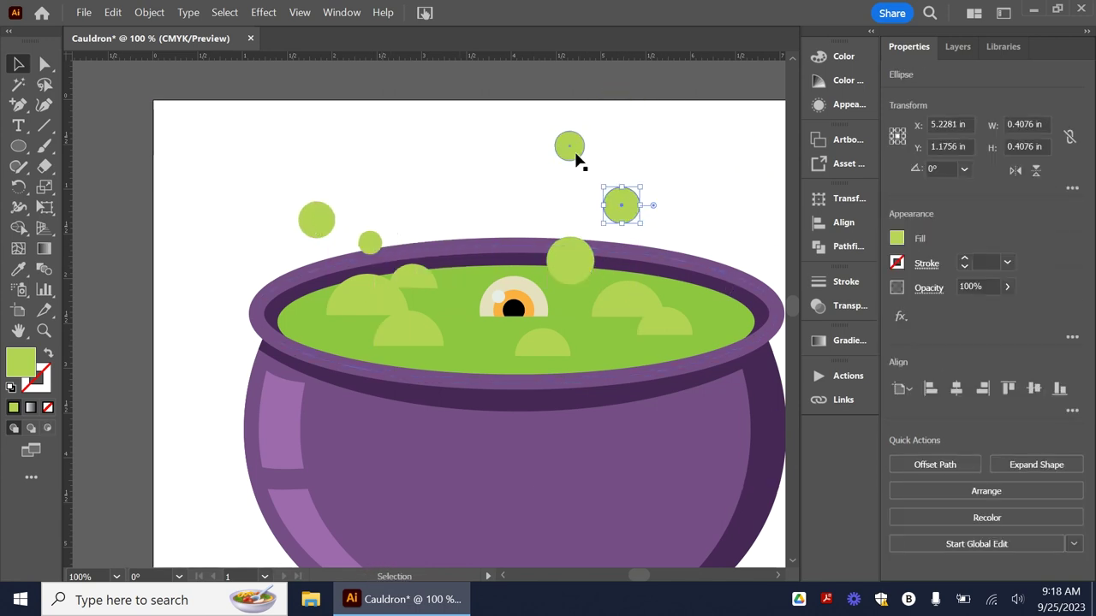
{"action": "left_click", "coordinate": [692, 220]}
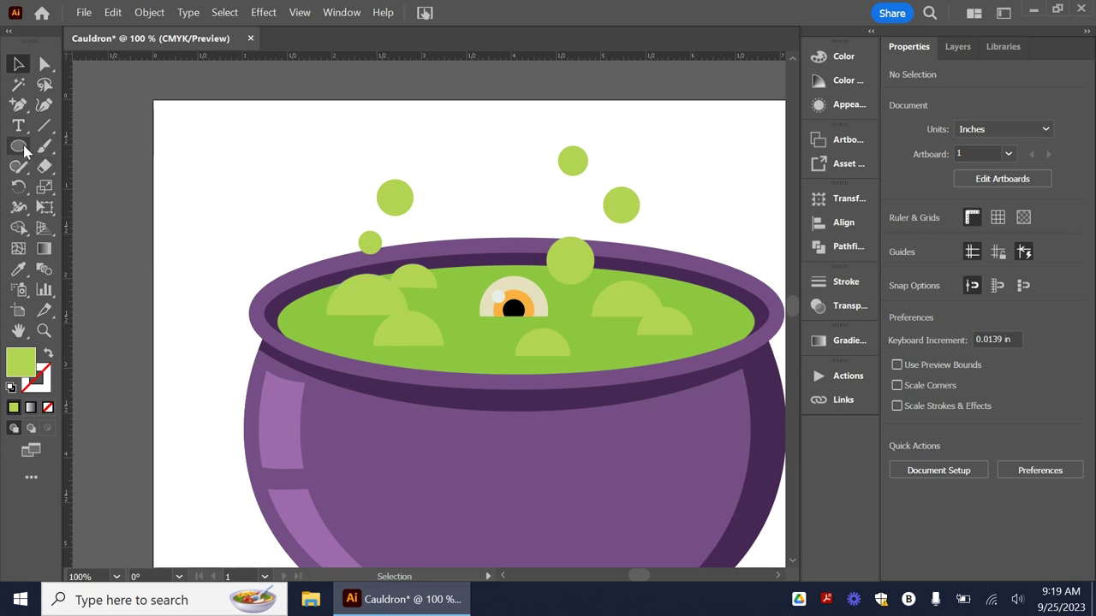
Draw a slanted highlight about 0.21 by 0.21 in on the largest half-round bubble with the Pen tool, filled off-white.
{"action": "left_click_drag", "start_coordinate": [18, 105], "coordinate": [69, 106]}
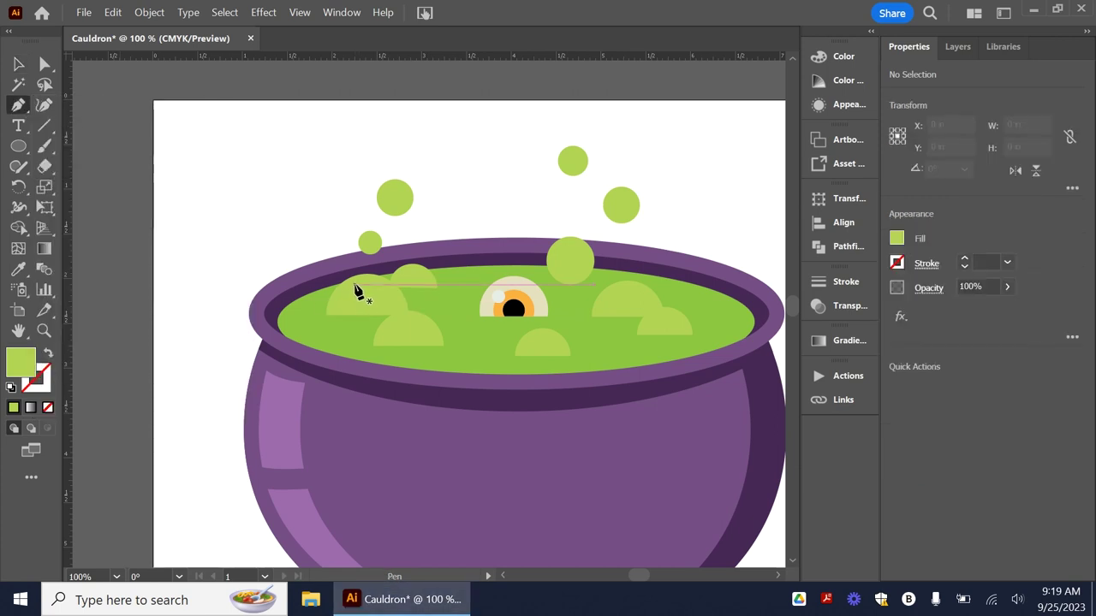
{"action": "mouse_move", "coordinate": [355, 285]}
{"action": "left_mouse_down"}
{"action": "mouse_move", "coordinate": [364, 289]}
{"action": "mouse_move", "coordinate": [339, 310]}
{"action": "mouse_move", "coordinate": [360, 287]}
{"action": "left_mouse_up"}
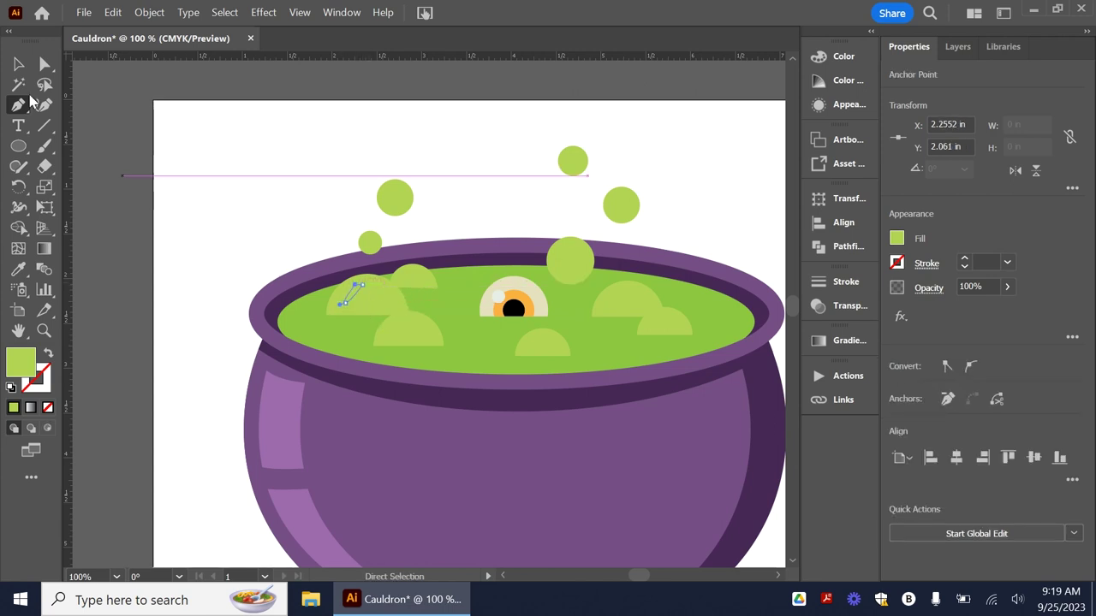
{"action": "left_click", "coordinate": [896, 238]}
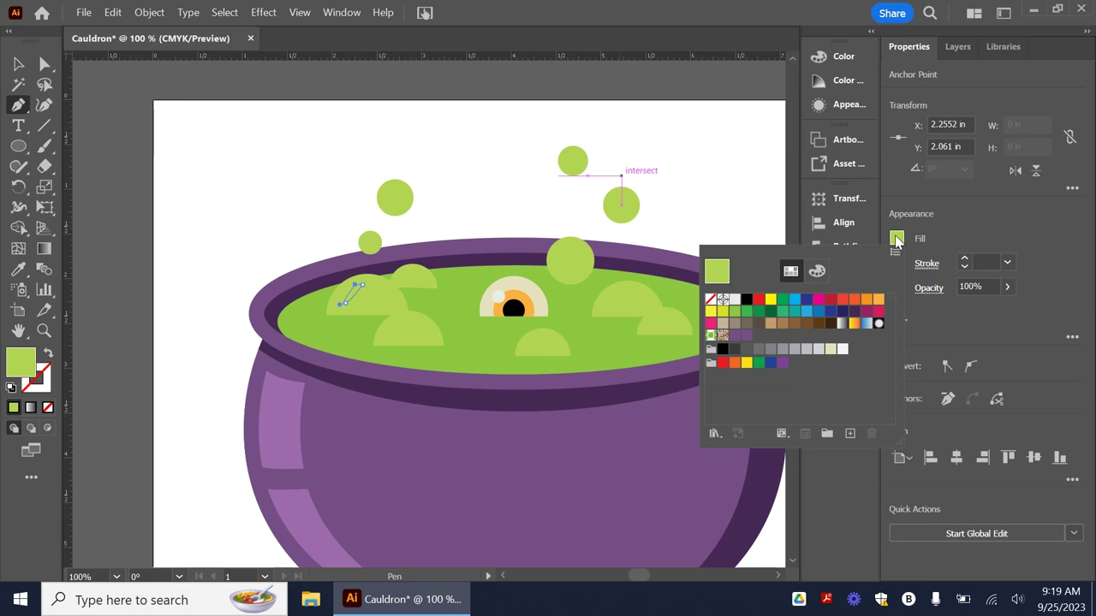
{"action": "left_click", "coordinate": [734, 299]}
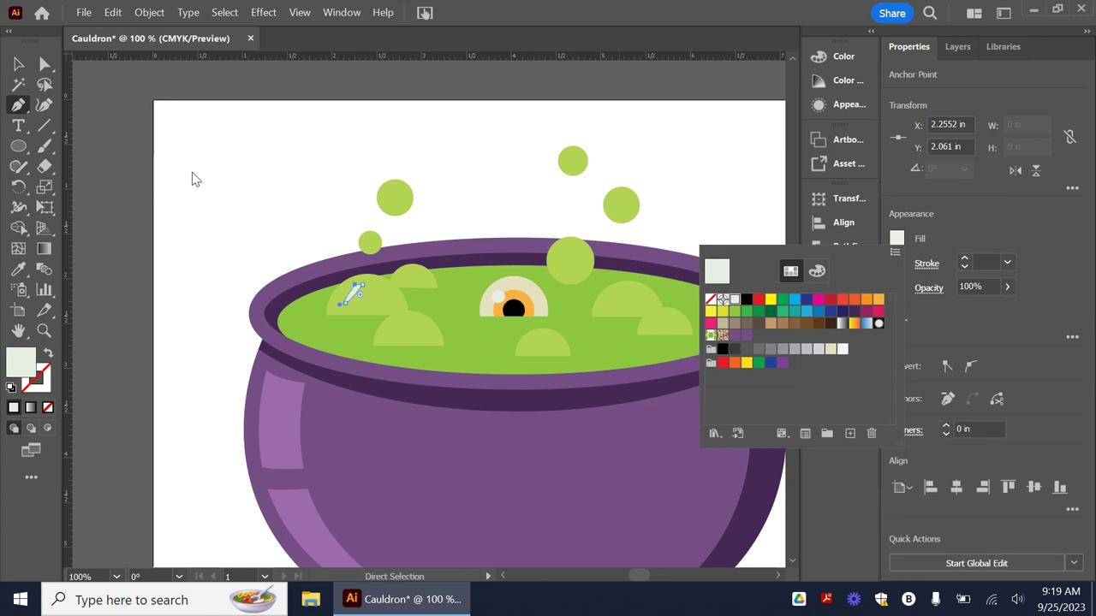
{"action": "key", "text": "Escape"}
{"action": "left_click", "coordinate": [151, 131]}
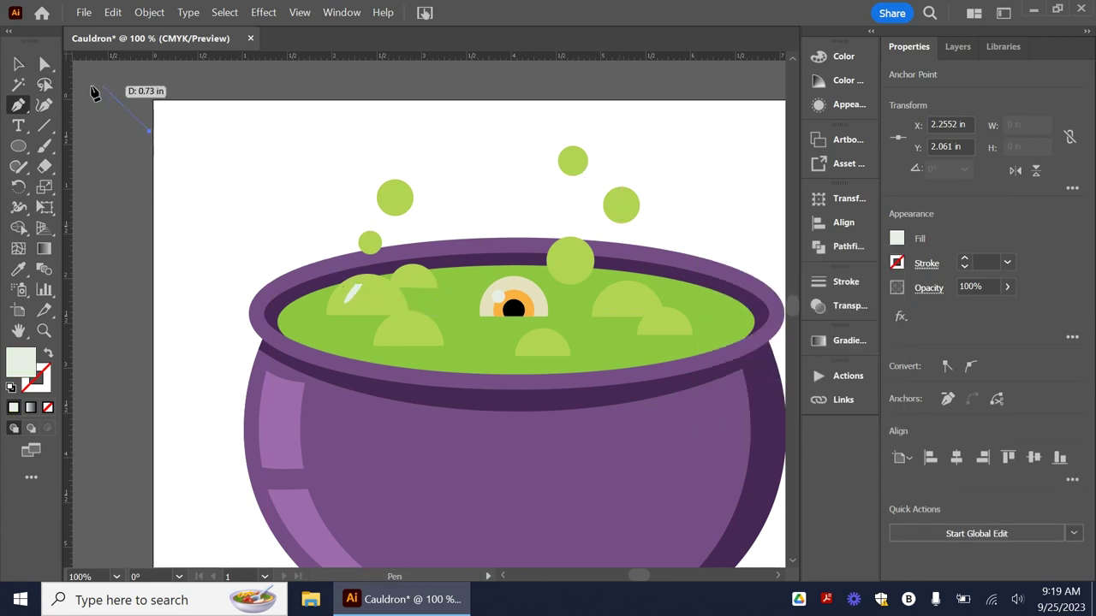
{"action": "left_click", "coordinate": [18, 65]}
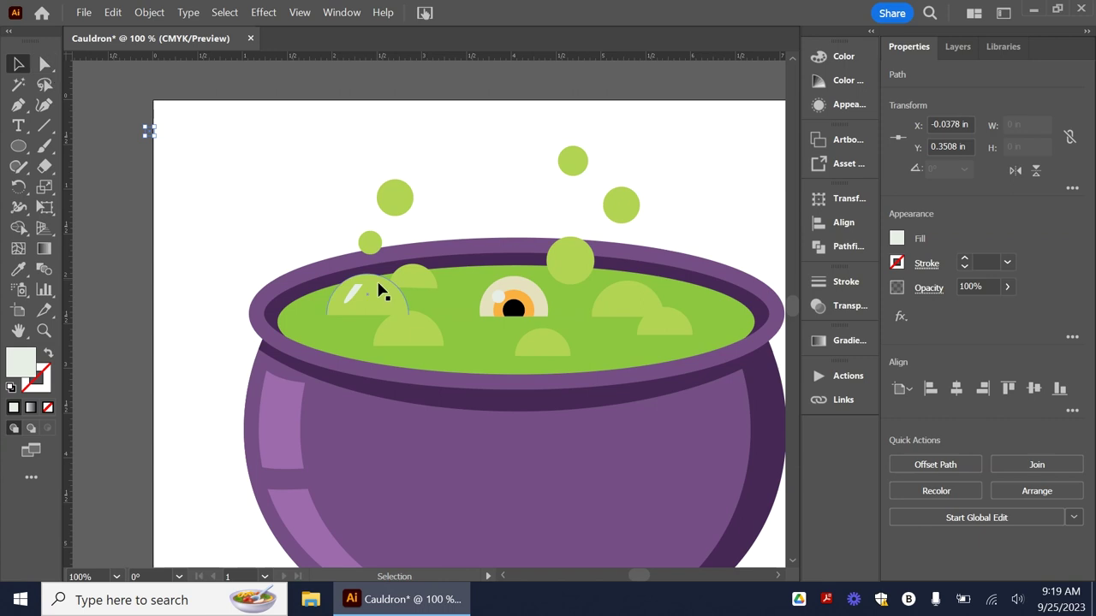
{"action": "left_click", "coordinate": [169, 162]}
Recolour the bubble highlight to the pale green C7F283.
{"action": "left_click", "coordinate": [351, 295]}
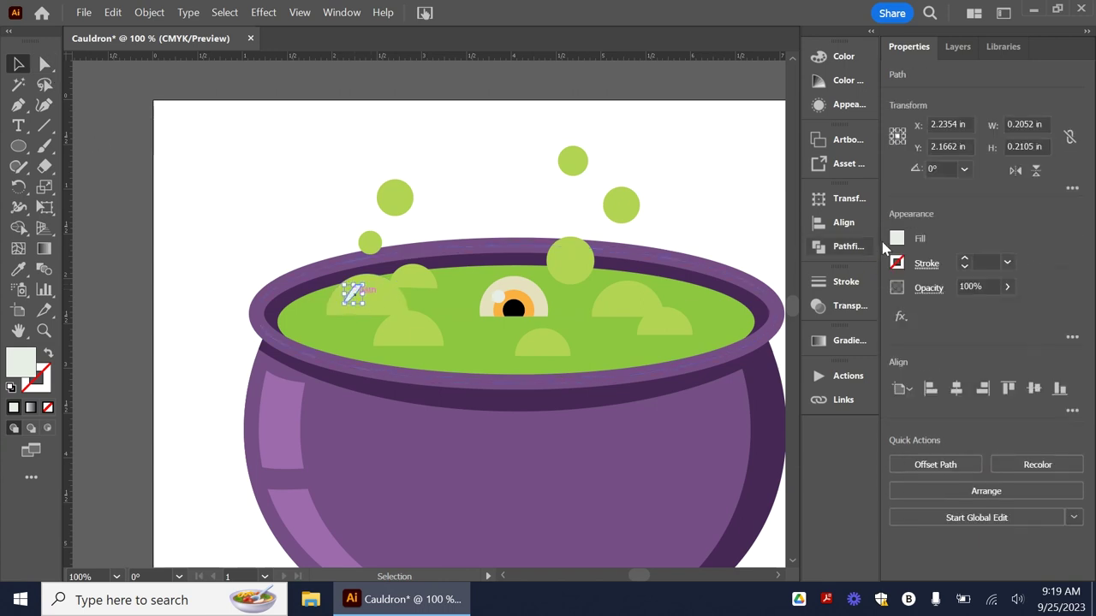
{"action": "left_click", "coordinate": [897, 240]}
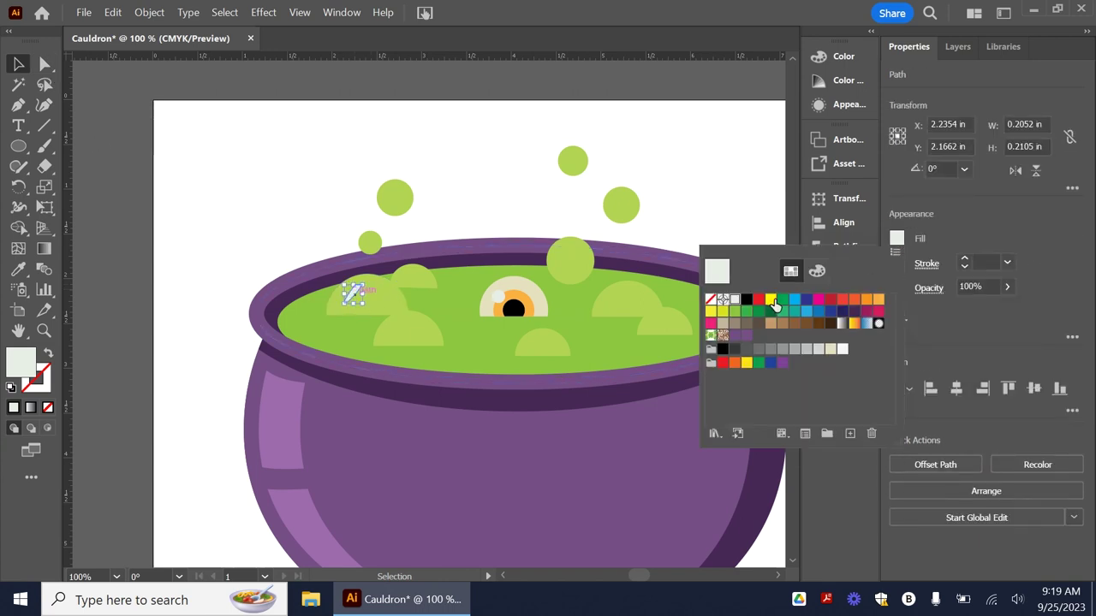
{"action": "left_click", "coordinate": [733, 311]}
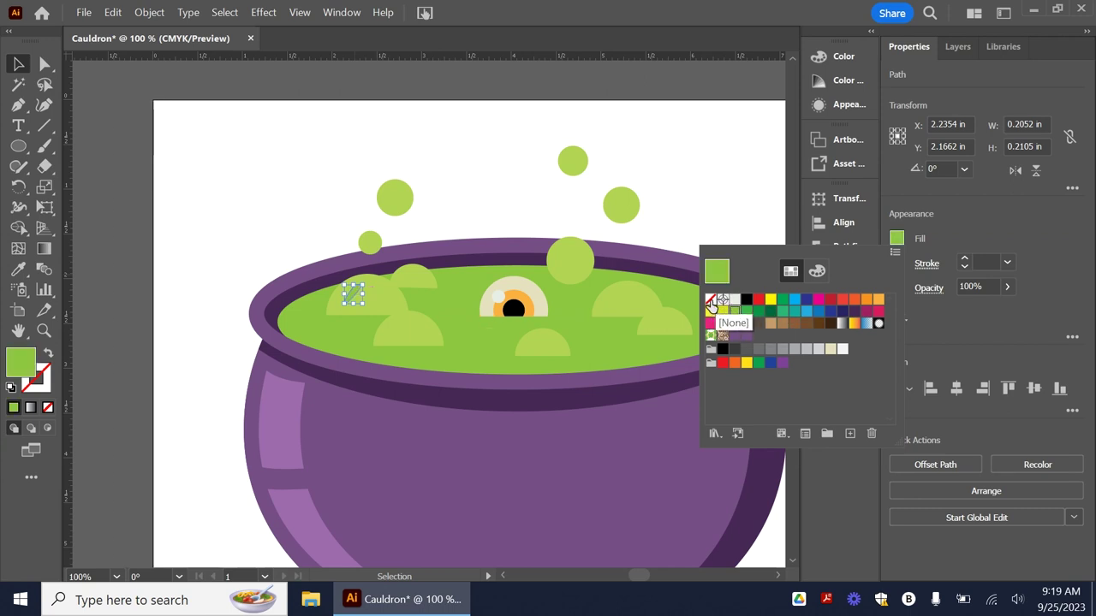
{"action": "double_click", "coordinate": [22, 360]}
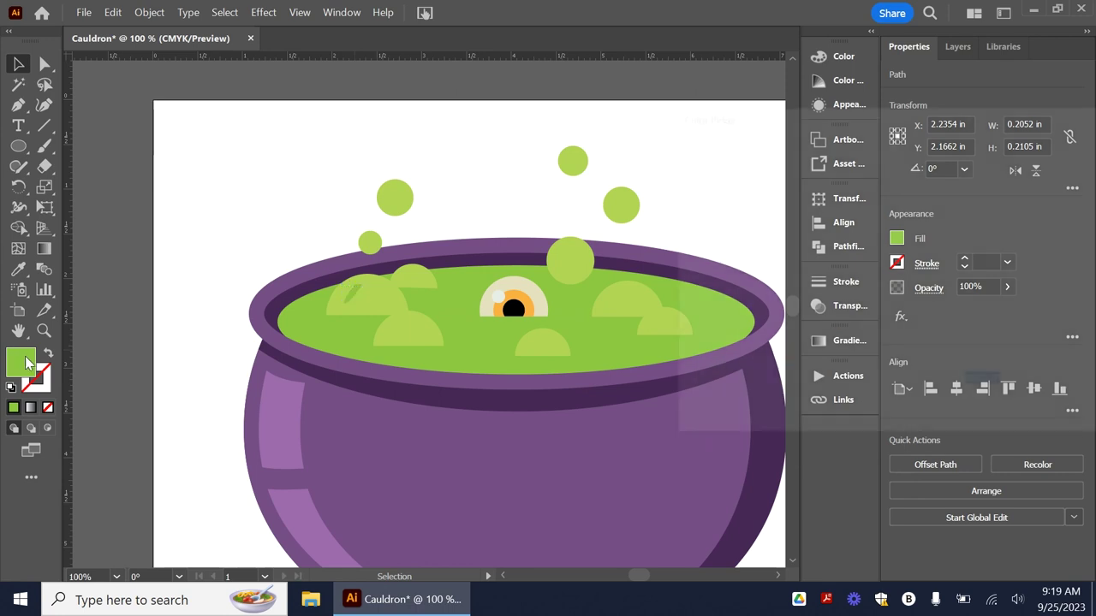
{"action": "left_click", "coordinate": [781, 179]}
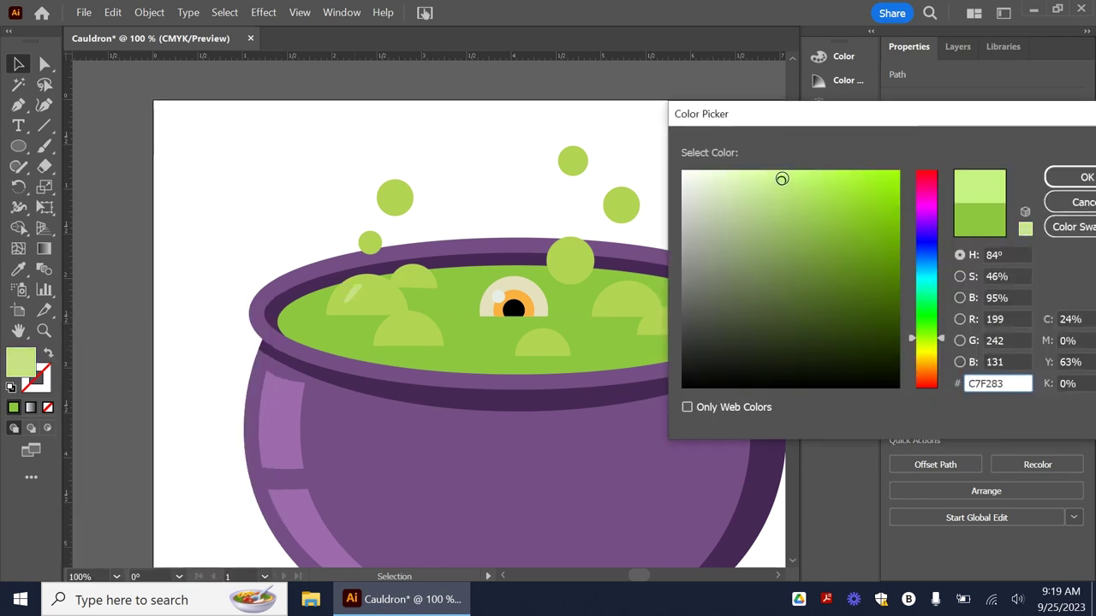
{"action": "left_click", "coordinate": [1074, 177]}
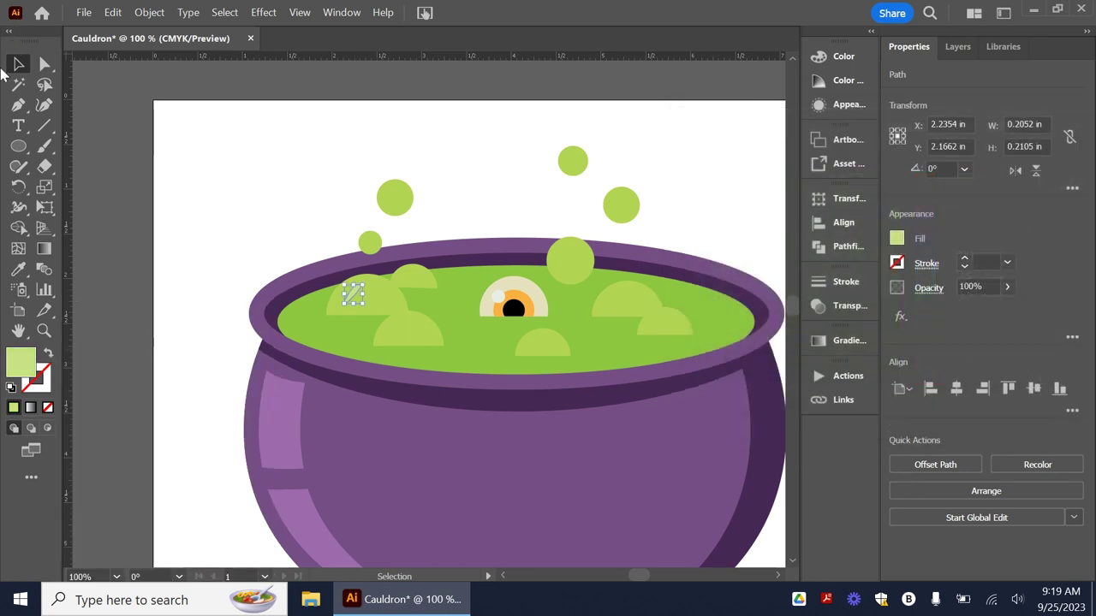
Copy the pale green highlight onto several other bubbles, both floating above the rim and sitting in the liquid.
{"action": "left_click_drag", "start_coordinate": [352, 298], "coordinate": [392, 187]}
{"action": "left_click", "coordinate": [538, 223]}
{"action": "left_click", "coordinate": [658, 160]}
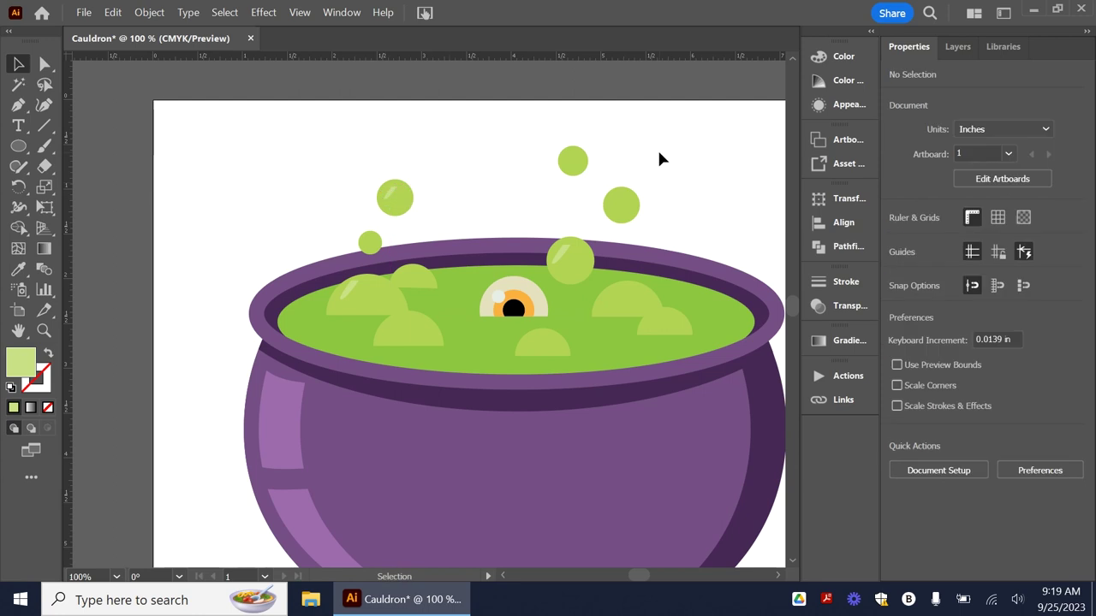
{"action": "left_click_drag", "start_coordinate": [563, 254], "coordinate": [653, 322]}
{"action": "left_click_drag", "start_coordinate": [349, 293], "coordinate": [529, 345]}
{"action": "left_click", "coordinate": [494, 179]}
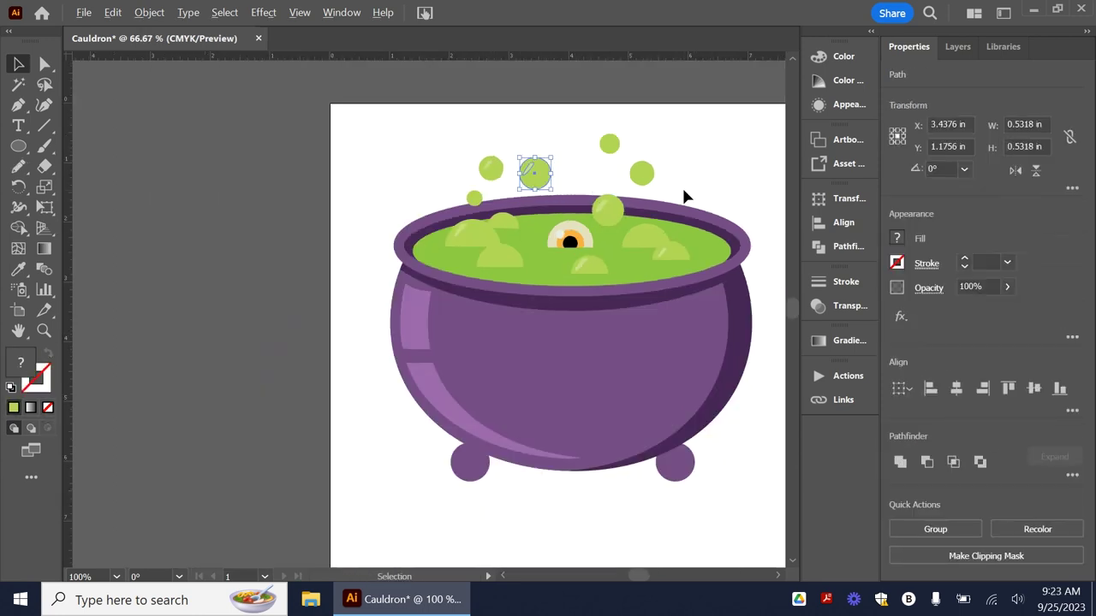
Copy a small floating bubble to a spot above the bubbles on the cauldron's left half.
{"action": "key", "text": "ctrl+minus"}
{"action": "left_click", "coordinate": [685, 189]}
{"action": "left_click_drag", "start_coordinate": [627, 155], "coordinate": [550, 268]}
{"action": "left_click", "coordinate": [744, 296]}
Select the entire cauldron illustration and move it slightly down on the artboard.
{"action": "left_click_drag", "start_coordinate": [451, 138], "coordinate": [690, 439]}
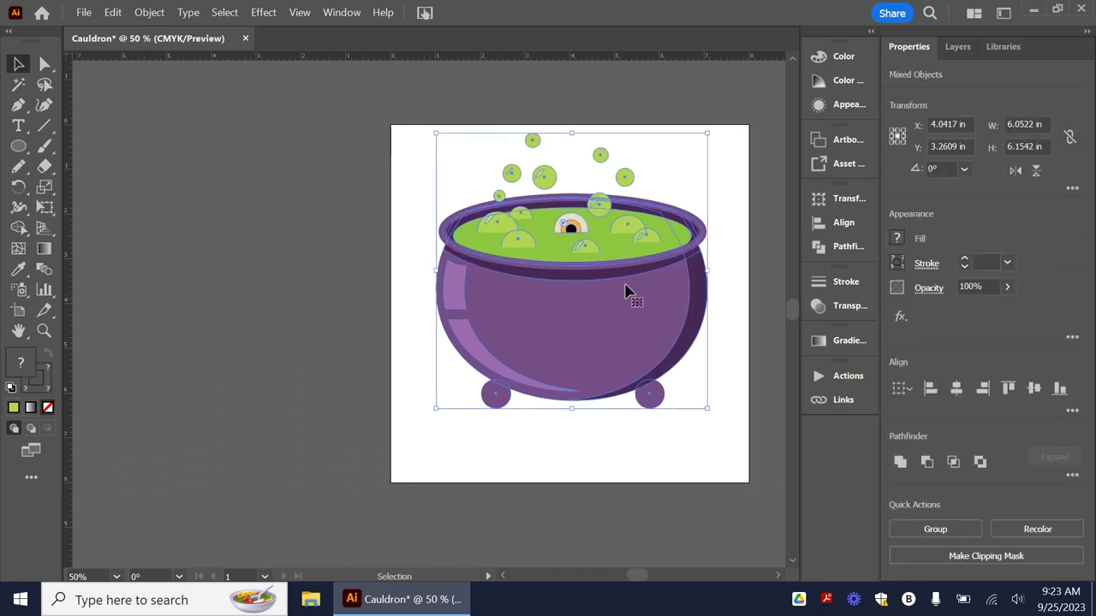
{"action": "mouse_move", "coordinate": [594, 334]}
{"action": "left_mouse_down"}
{"action": "mouse_move", "coordinate": [611, 350]}
{"action": "mouse_move", "coordinate": [597, 351]}
{"action": "left_mouse_up"}
{"action": "left_click", "coordinate": [423, 398]}
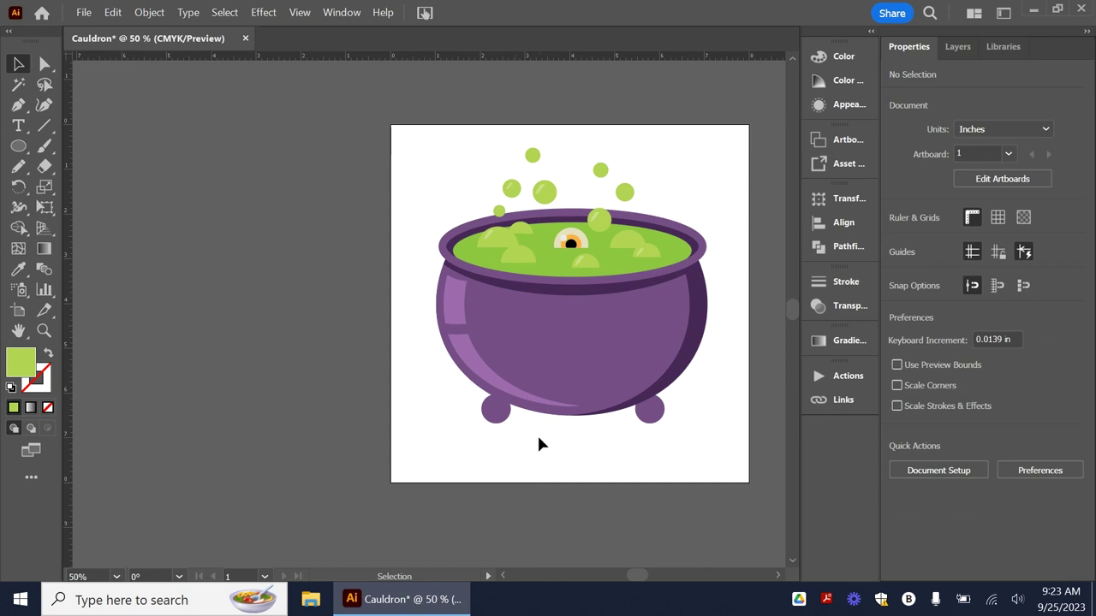
Draw a circle about 1.2 in across in the feet's purple and place it over the cauldron's left side.
{"action": "left_click", "coordinate": [497, 416]}
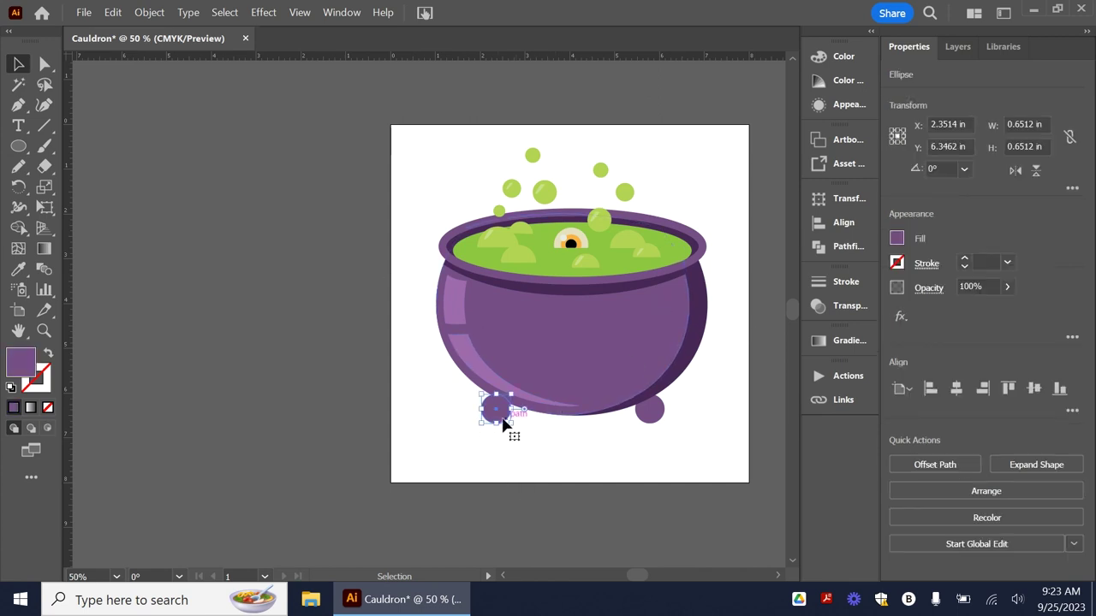
{"action": "key", "text": "l"}
{"action": "left_click_drag", "start_coordinate": [410, 286], "coordinate": [428, 321]}
{"action": "key", "text": "v"}
{"action": "left_click", "coordinate": [368, 367]}
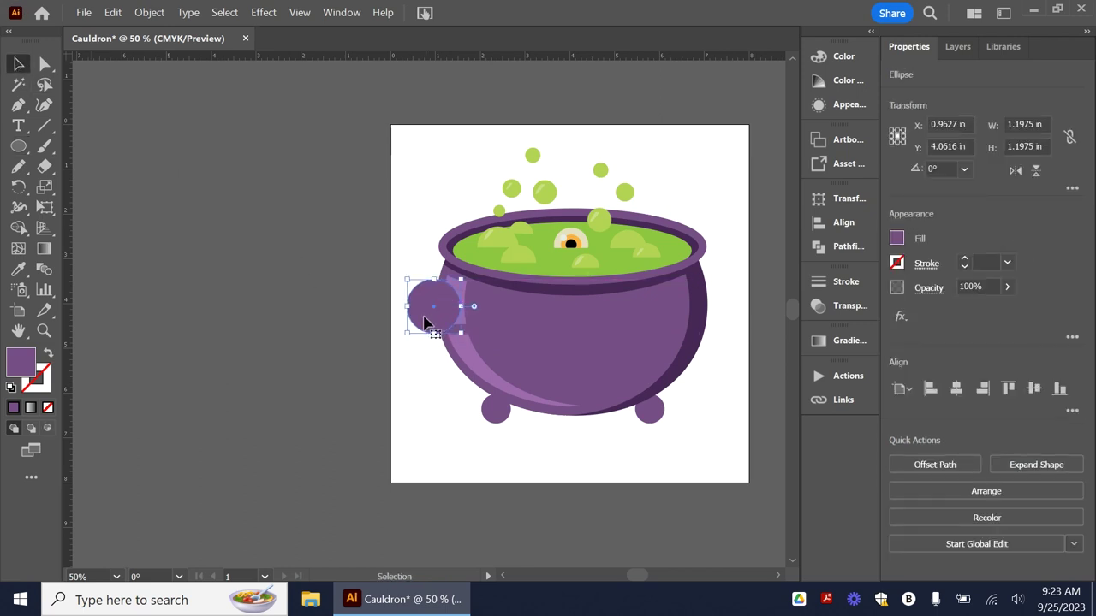
{"action": "right_click", "coordinate": [425, 323]}
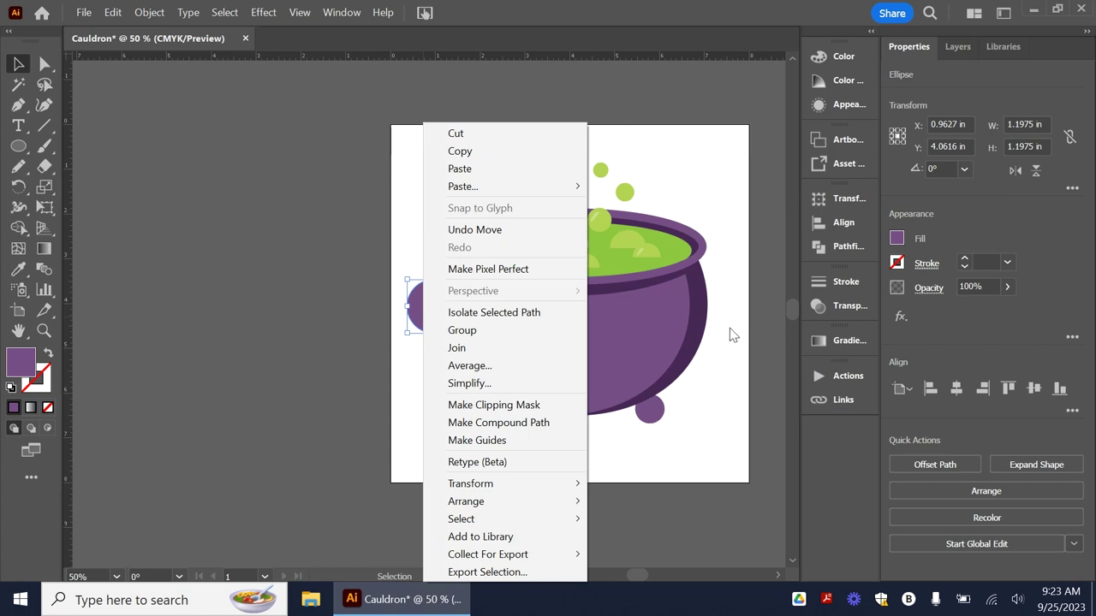
{"action": "left_click", "coordinate": [400, 368]}
{"action": "left_click", "coordinate": [394, 367]}
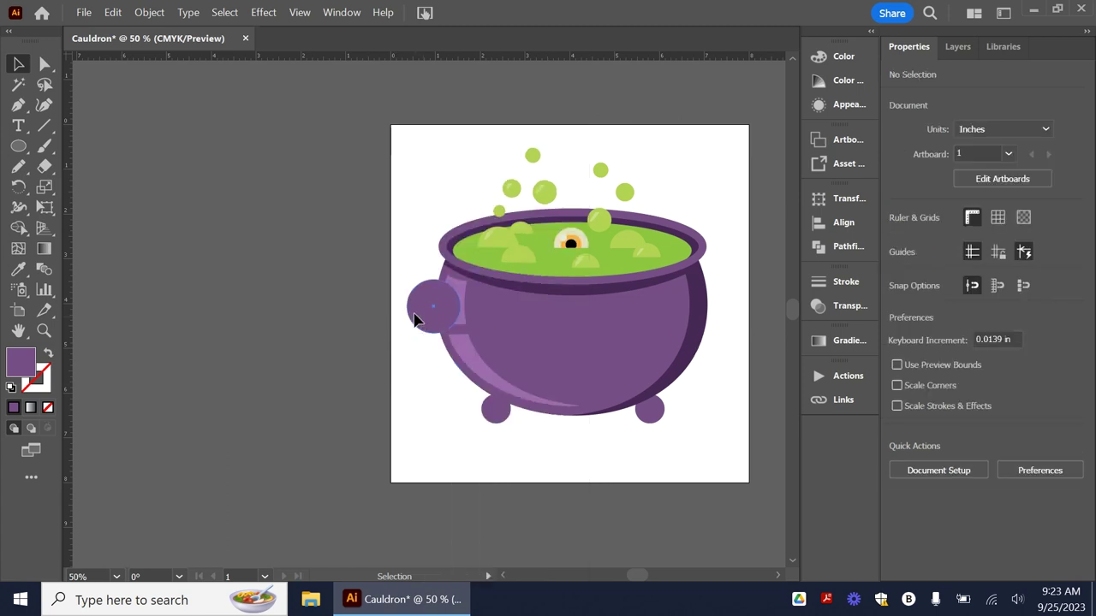
Move the large purple circle to the artboard's empty upper left corner and turn it into a ring with no fill and a 17 pt purple stroke.
{"action": "left_click_drag", "start_coordinate": [421, 301], "coordinate": [425, 162]}
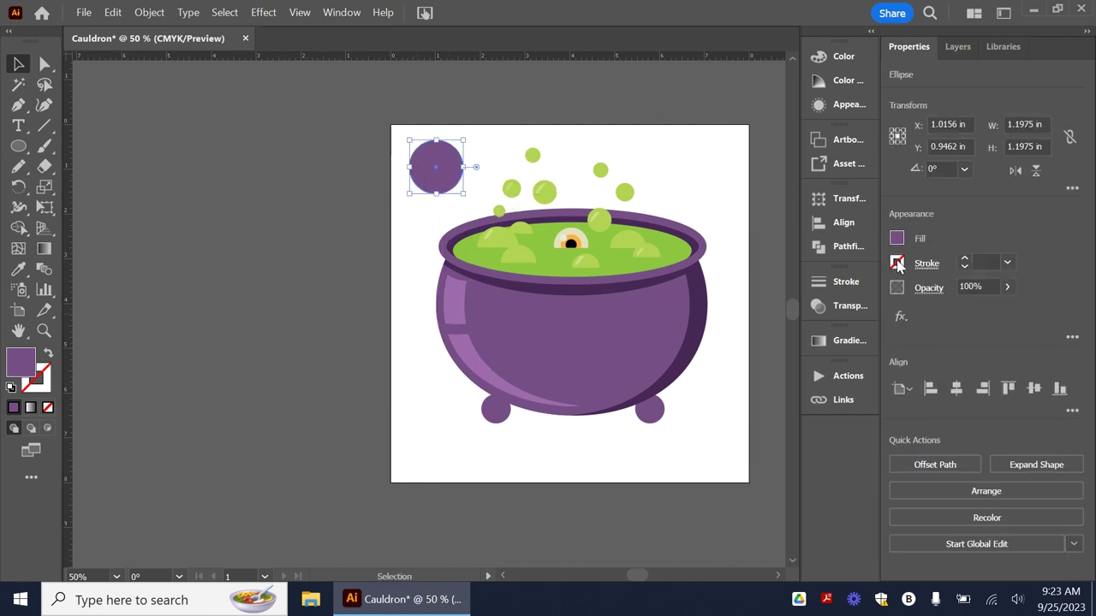
{"action": "left_click", "coordinate": [49, 354]}
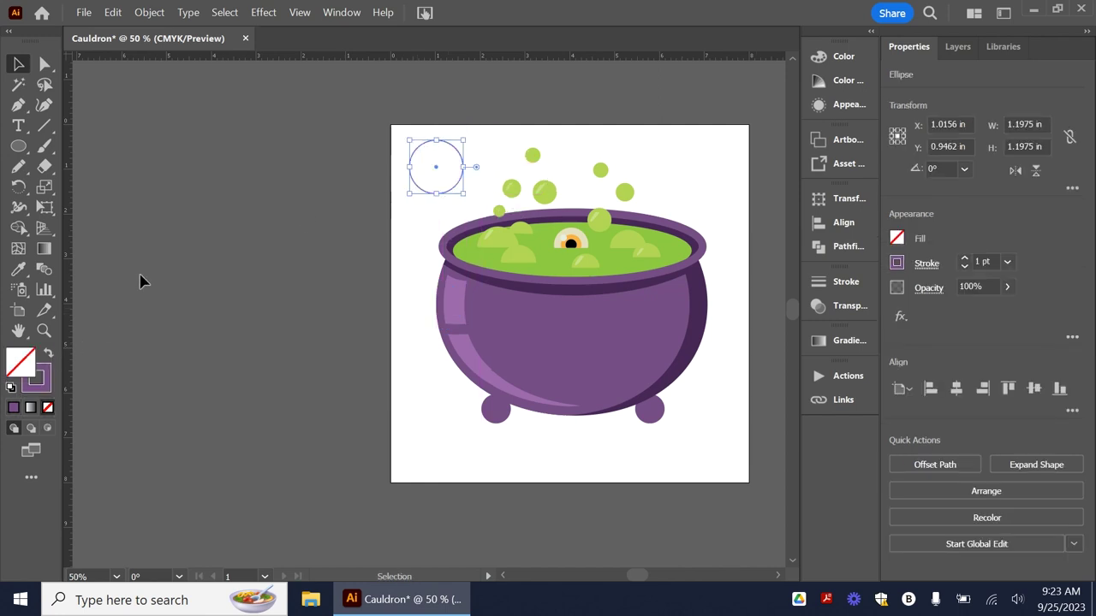
{"action": "left_click", "coordinate": [964, 258]}
{"action": "left_click", "coordinate": [964, 259]}
{"action": "left_click", "coordinate": [965, 259]}
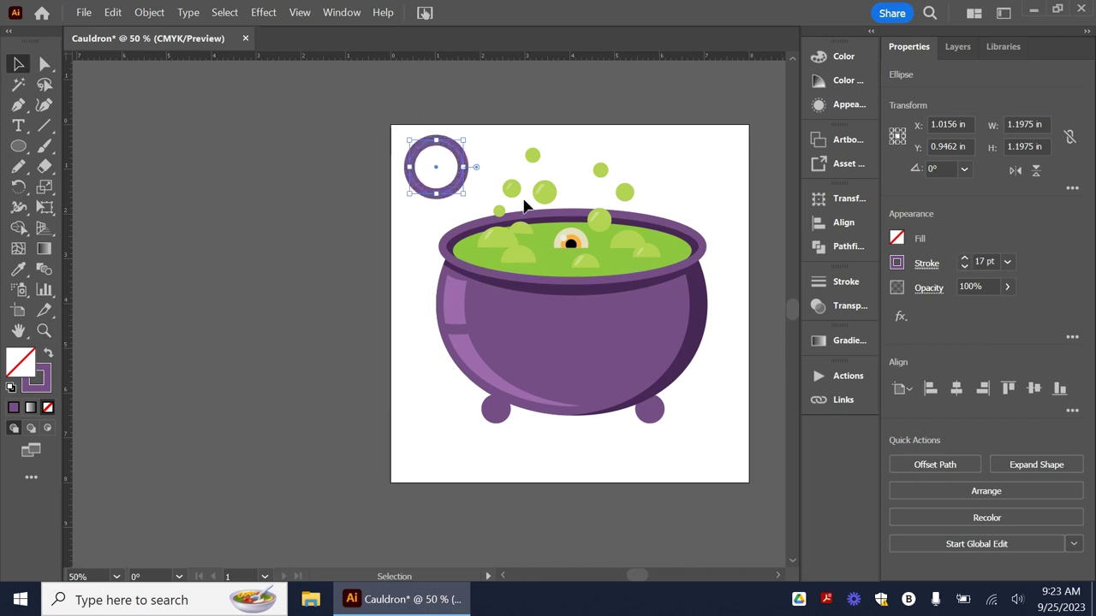
Move the ring onto the cauldron's left side as a handle and send it to the back.
{"action": "left_click_drag", "start_coordinate": [462, 159], "coordinate": [432, 312]}
{"action": "right_click", "coordinate": [421, 308]}
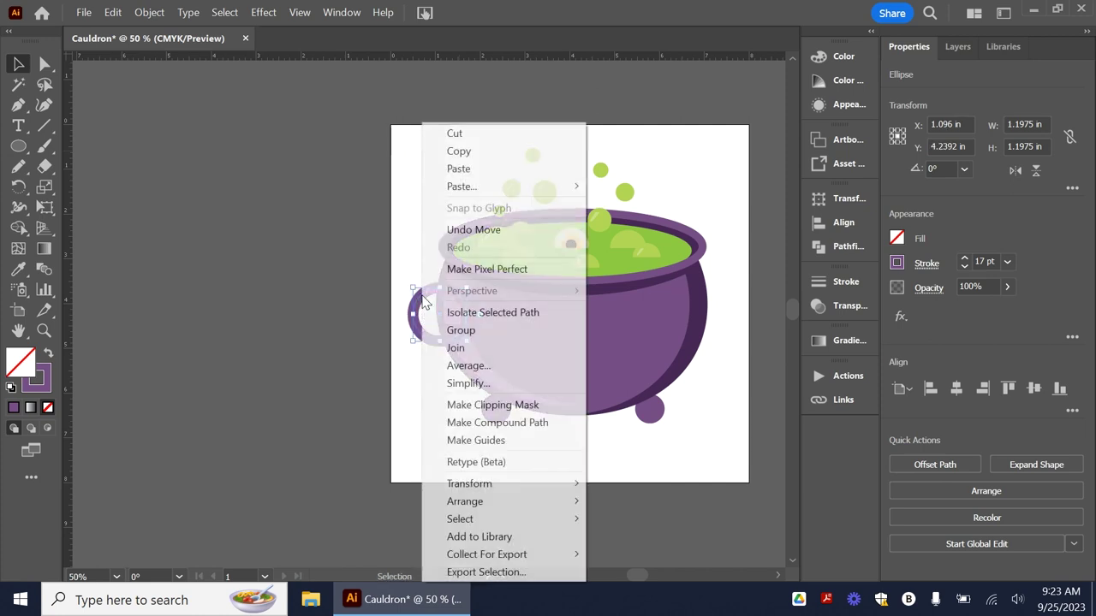
{"action": "mouse_move", "coordinate": [514, 501]}
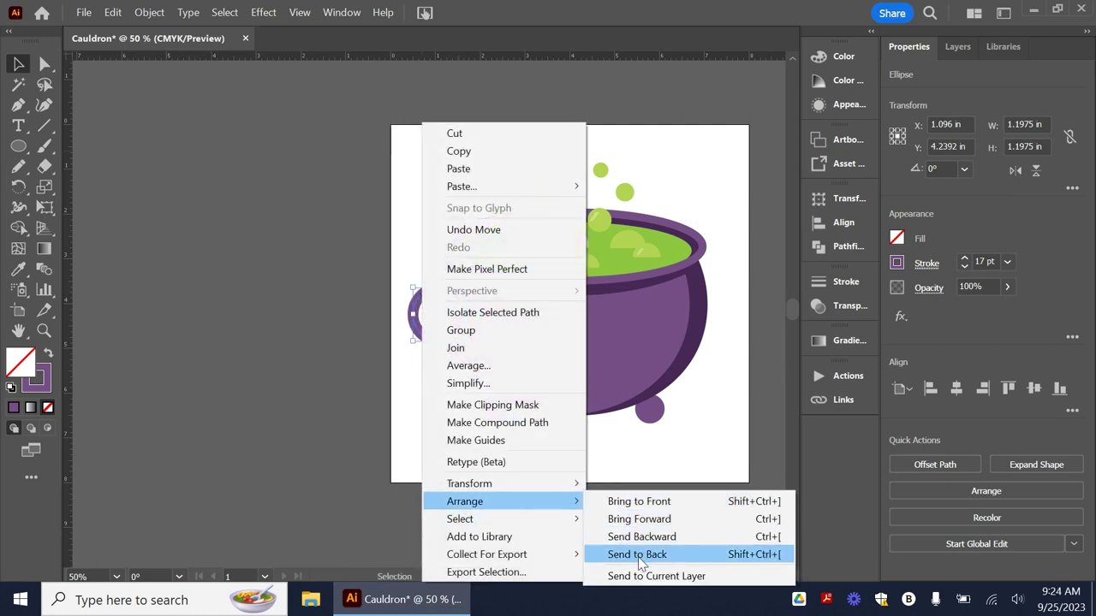
{"action": "left_click", "coordinate": [629, 555]}
{"action": "left_click", "coordinate": [395, 416]}
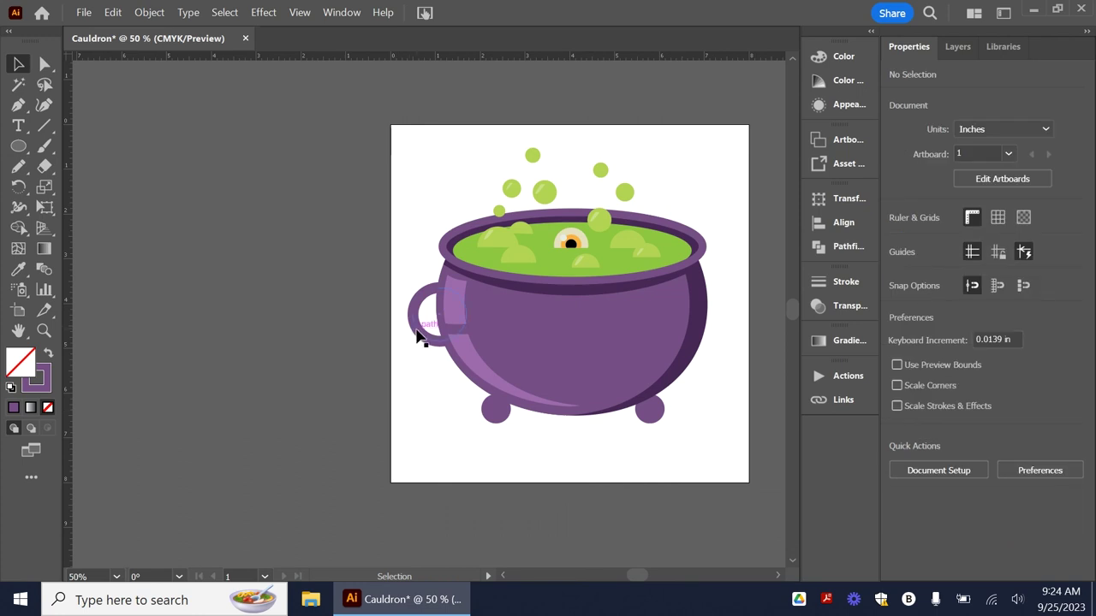
Flatten the handle ring to about 1.04 in high and shift it closer to the cauldron body.
{"action": "left_click", "coordinate": [421, 336]}
{"action": "left_click_drag", "start_coordinate": [439, 336], "coordinate": [424, 329]}
{"action": "left_click", "coordinate": [433, 398]}
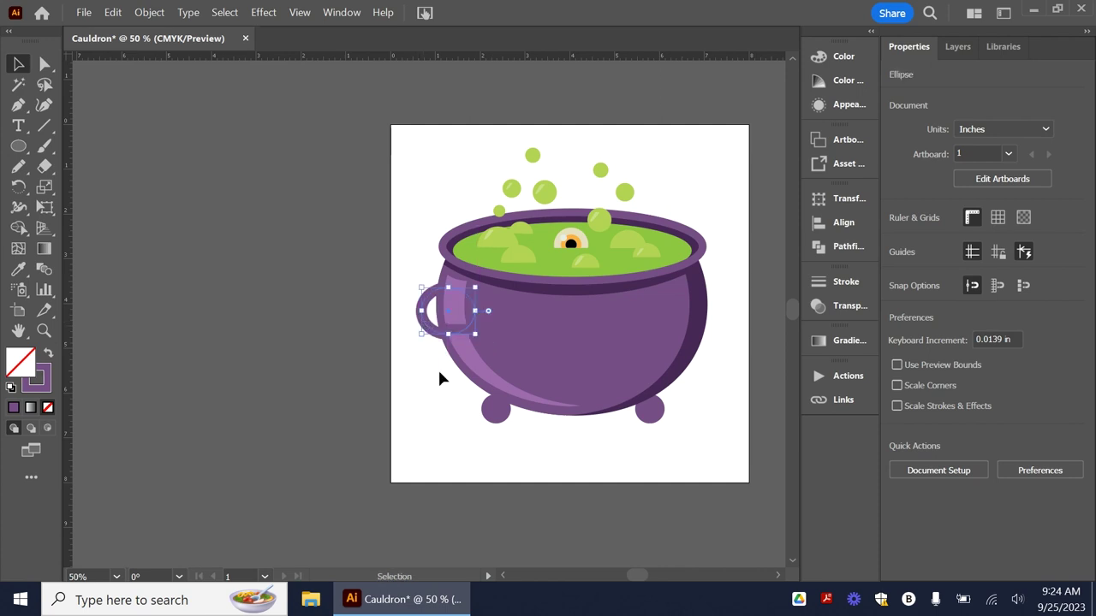
Copy the handle ring to the cauldron's right side and adjust its position there.
{"action": "left_click", "coordinate": [447, 428]}
{"action": "left_click_drag", "start_coordinate": [435, 337], "coordinate": [691, 333]}
{"action": "left_click", "coordinate": [719, 374]}
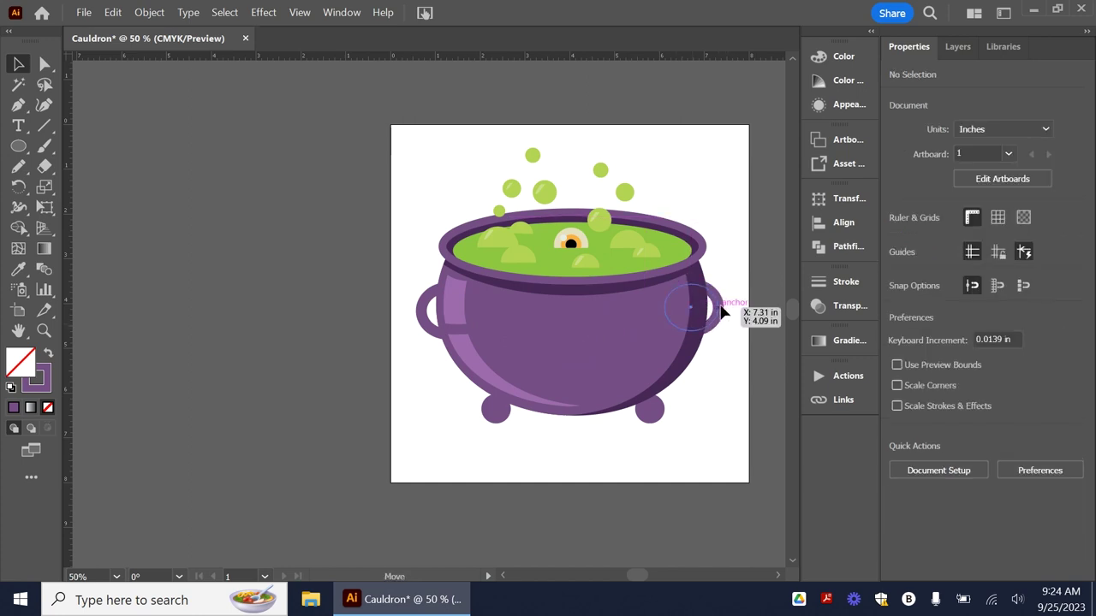
{"action": "left_click", "coordinate": [719, 291]}
{"action": "left_click", "coordinate": [759, 451]}
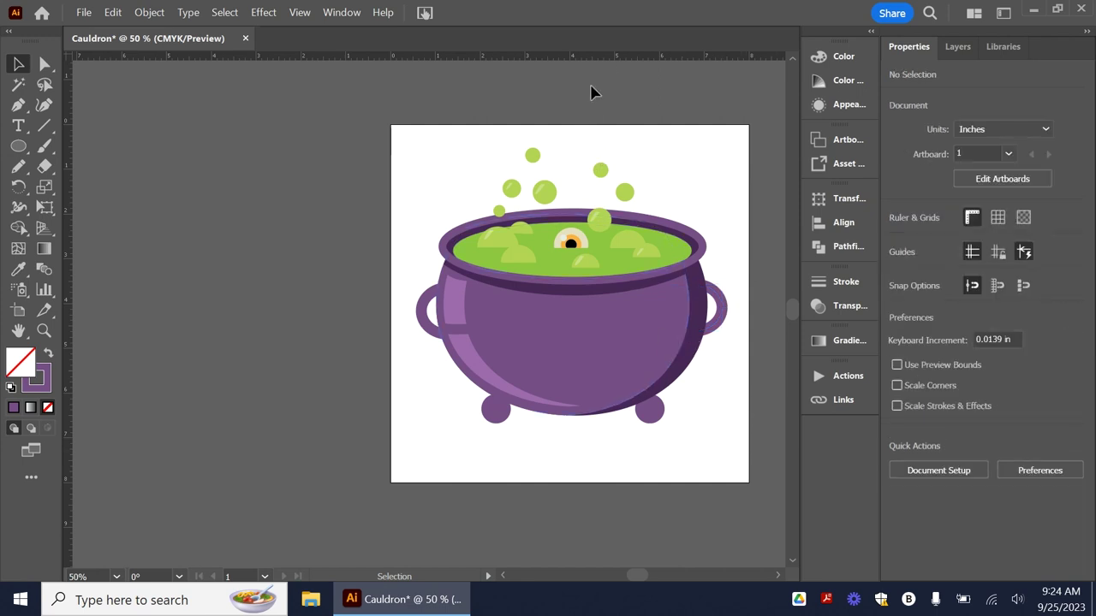
Check that the cauldron's two handles are level against a temporary horizontal guide along their upper edges, and remove the guide.
{"action": "left_click_drag", "start_coordinate": [598, 57], "coordinate": [629, 288]}
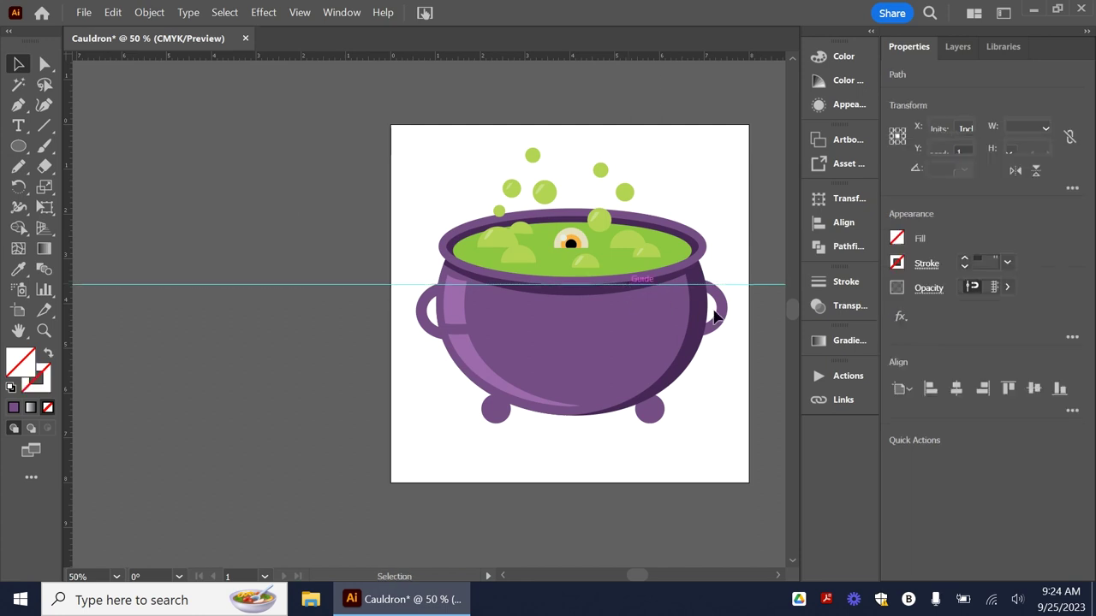
{"action": "left_click", "coordinate": [727, 313]}
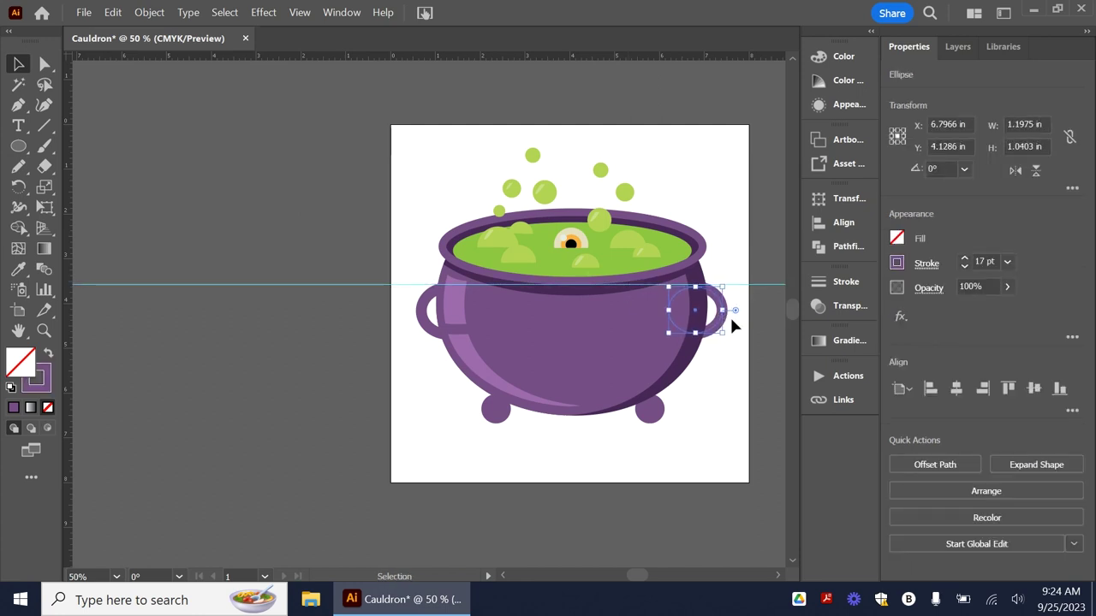
{"action": "left_click", "coordinate": [737, 285]}
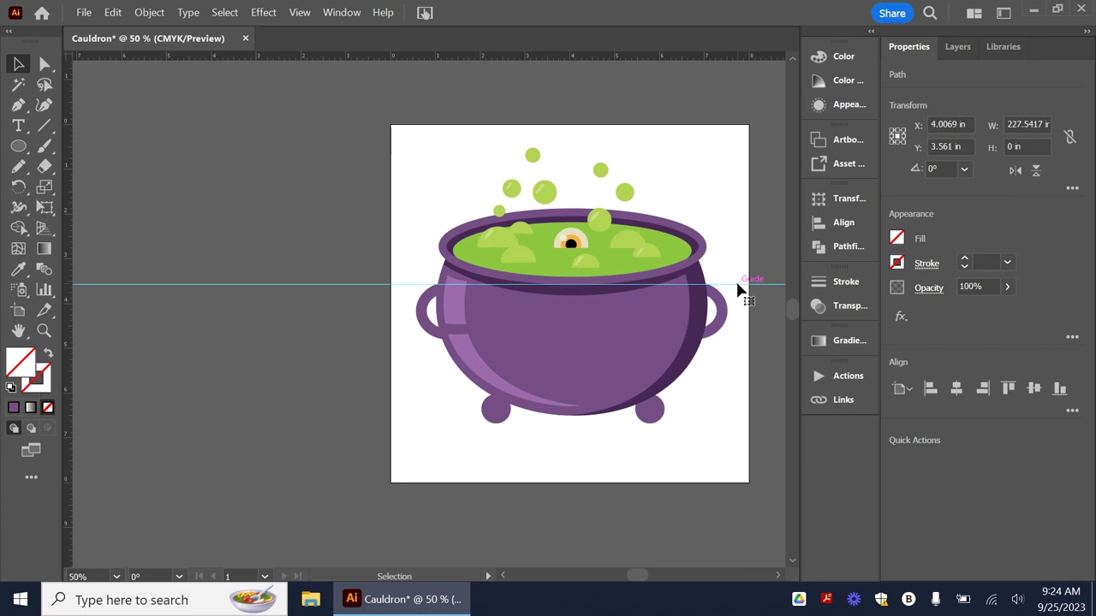
{"action": "key", "text": "Delete"}
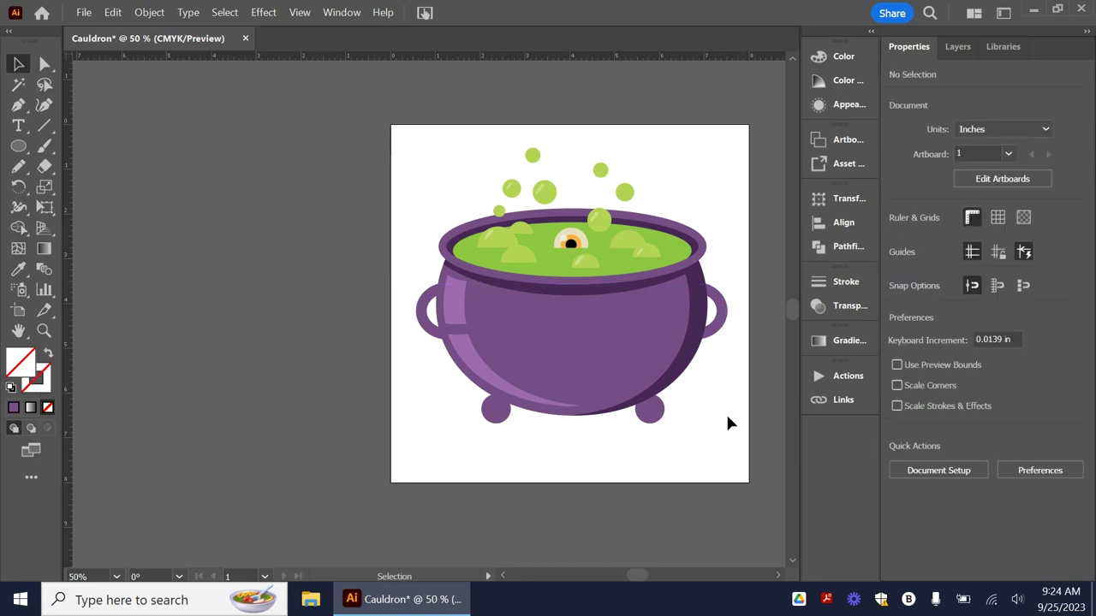
Shift the entire cauldron artwork slightly down and to the right on the artboard, and deselect it.
{"action": "left_click_drag", "start_coordinate": [600, 252], "coordinate": [602, 259]}
{"action": "left_click", "coordinate": [716, 475]}
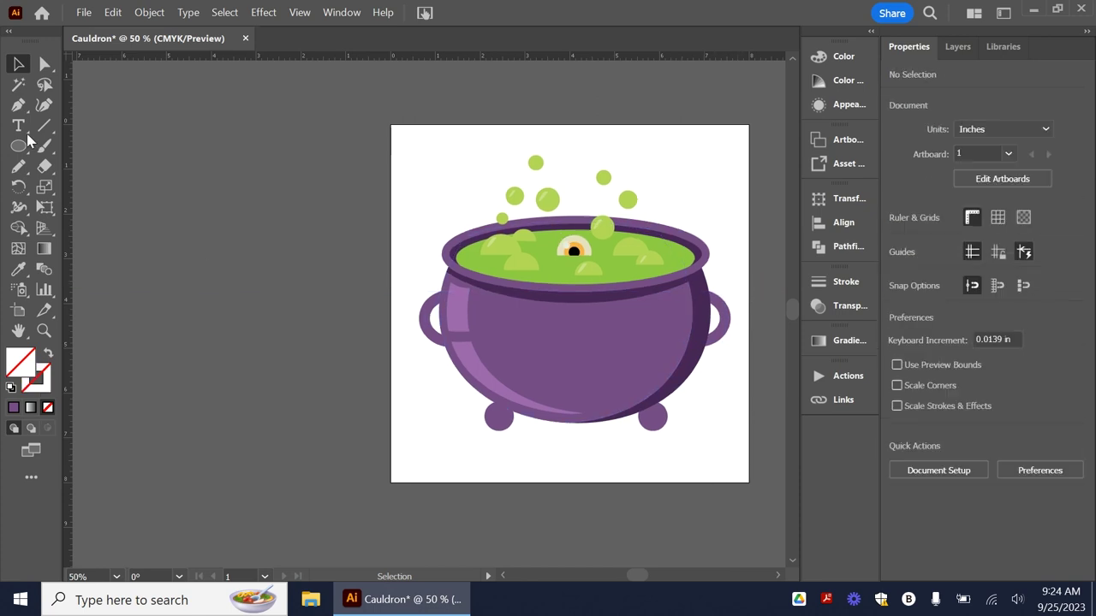
Cover the artboard with a red-filled rectangle about 8.07 in square and send it behind the cauldron.
{"action": "left_click", "coordinate": [18, 166]}
{"action": "left_click", "coordinate": [18, 145]}
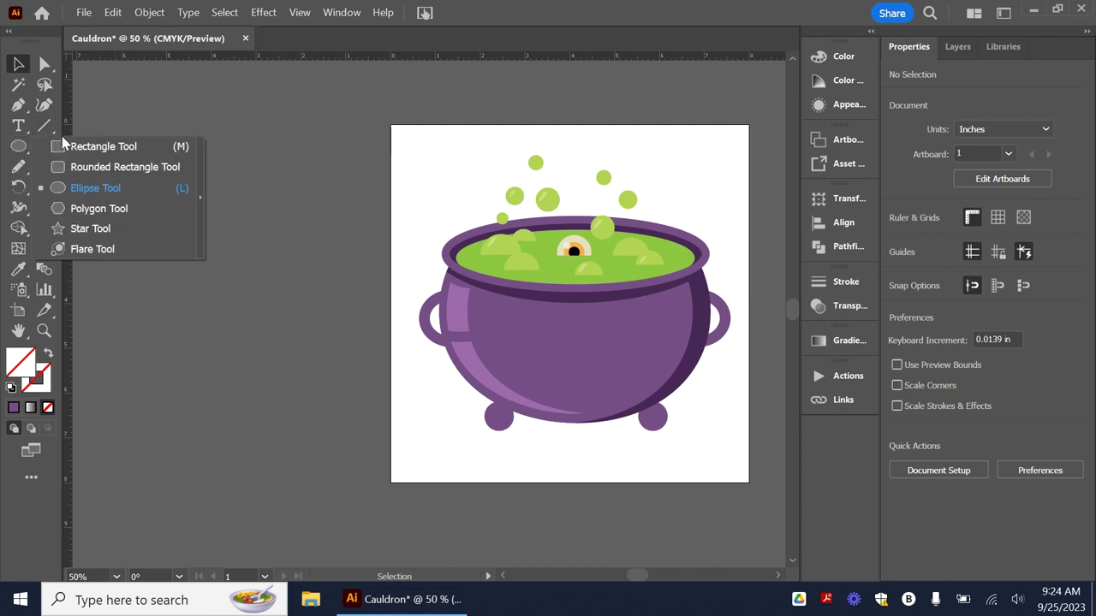
{"action": "left_click", "coordinate": [129, 142]}
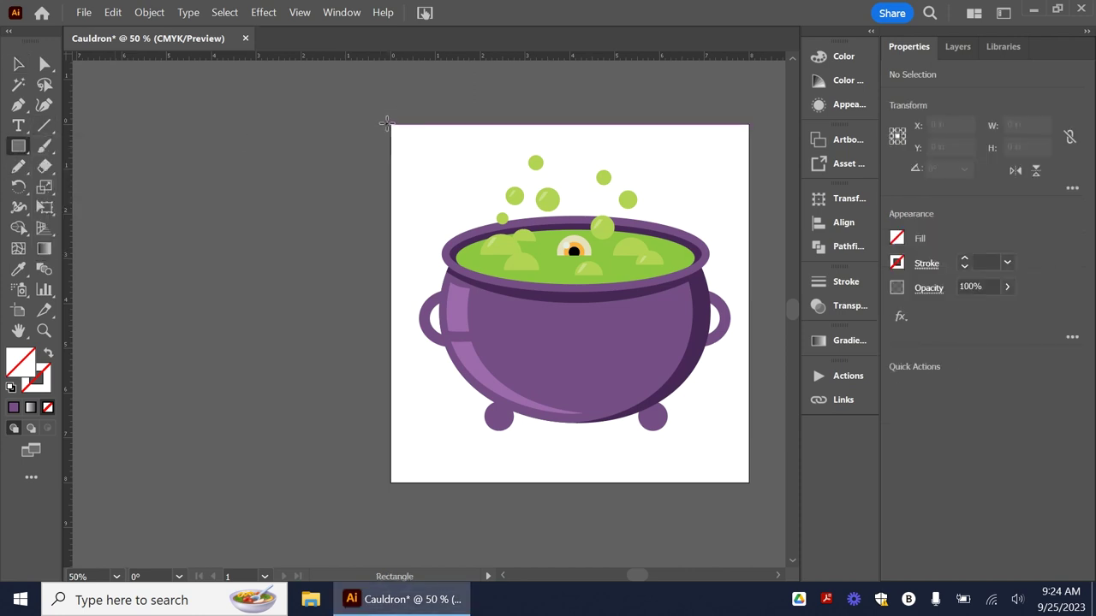
{"action": "left_click_drag", "start_coordinate": [387, 123], "coordinate": [747, 484]}
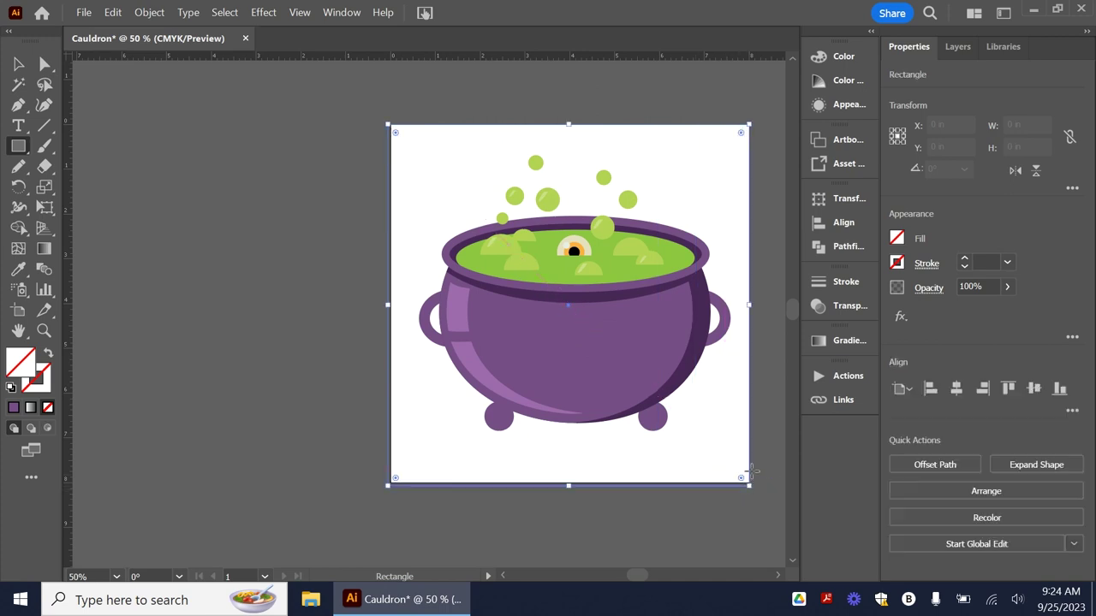
{"action": "left_click", "coordinate": [897, 239]}
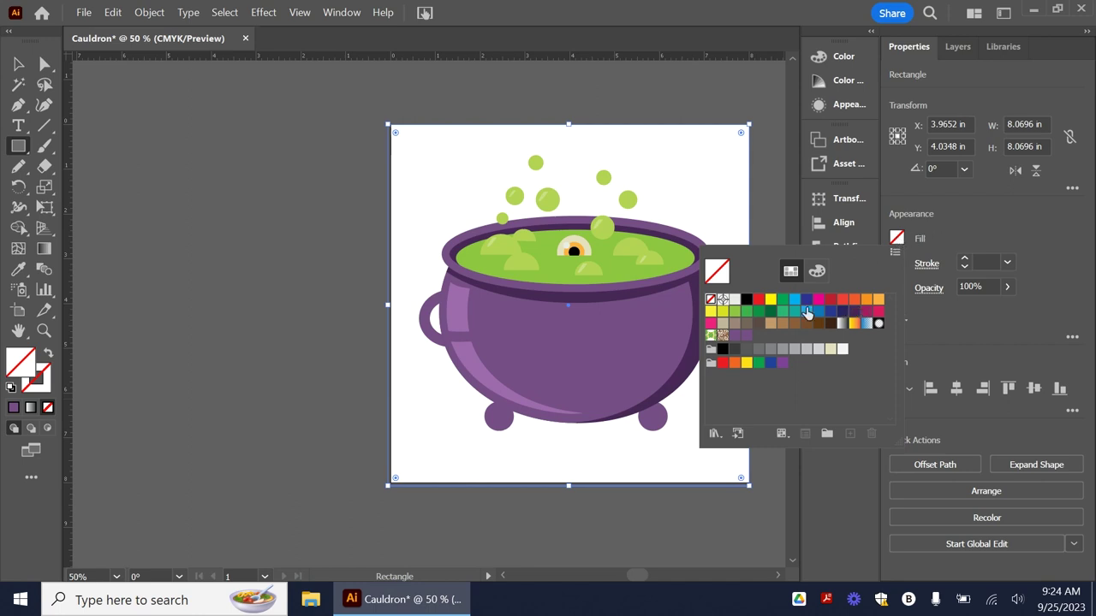
{"action": "left_click", "coordinate": [758, 299]}
{"action": "right_click", "coordinate": [732, 160]}
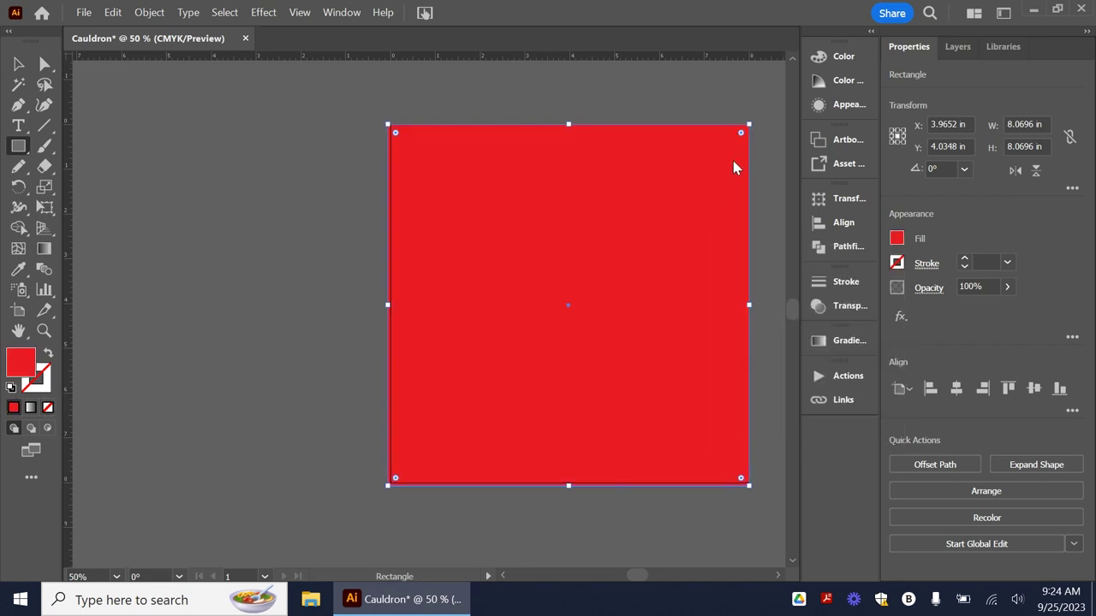
{"action": "mouse_move", "coordinate": [774, 504]}
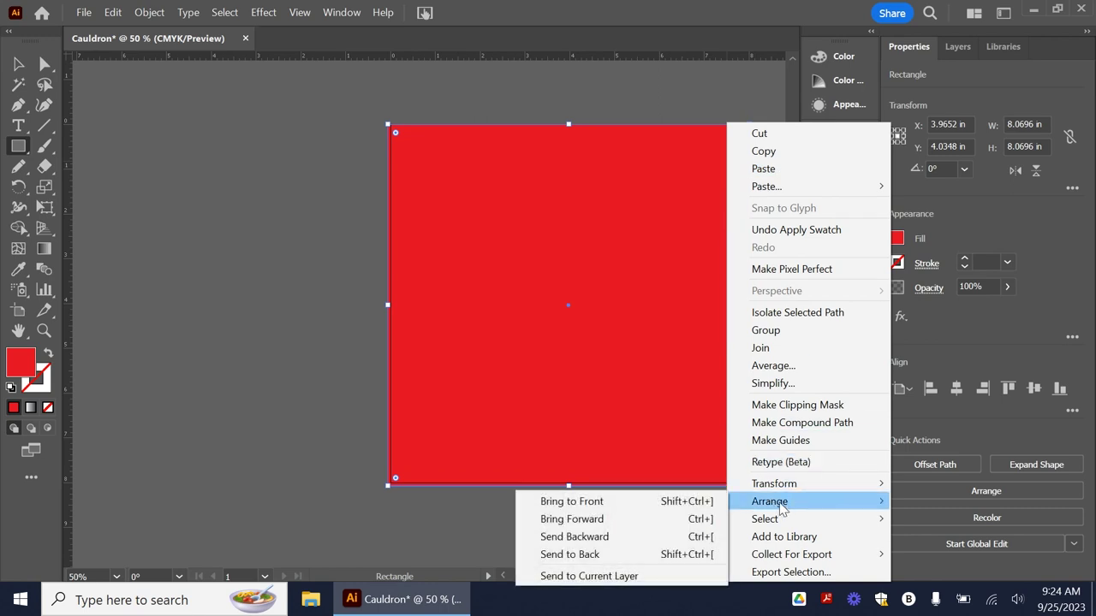
{"action": "left_click", "coordinate": [629, 556]}
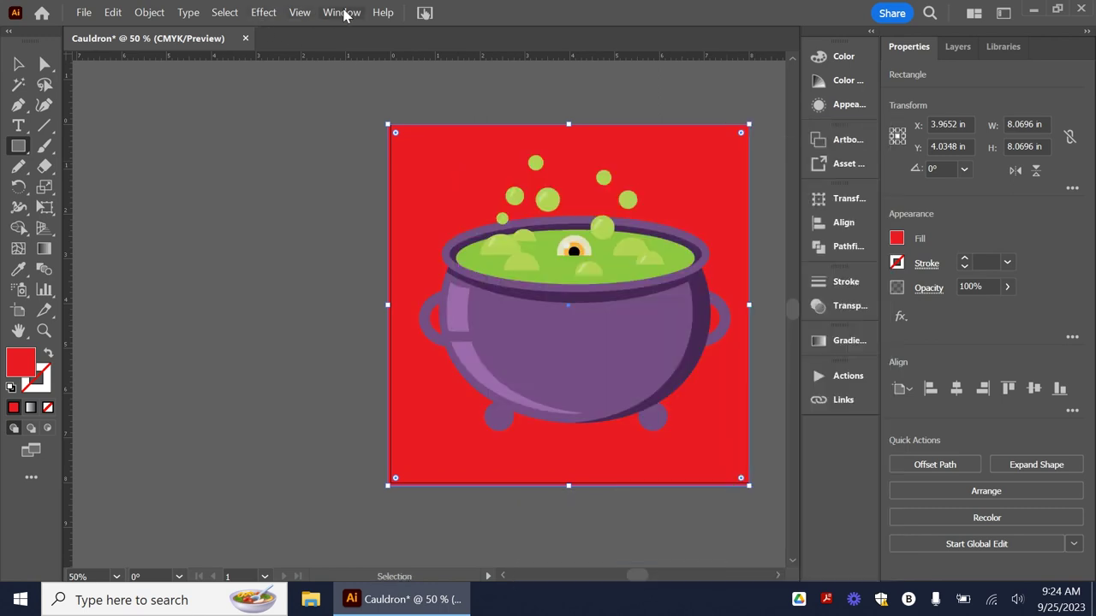
Apply a linear gradient to the background rectangle and set its starting color stop to orange (E87625).
{"action": "left_click", "coordinate": [342, 12]}
{"action": "left_click", "coordinate": [351, 10]}
{"action": "left_click", "coordinate": [351, 12]}
{"action": "key", "text": "shift+ctrl+F10"}
{"action": "left_click", "coordinate": [843, 341]}
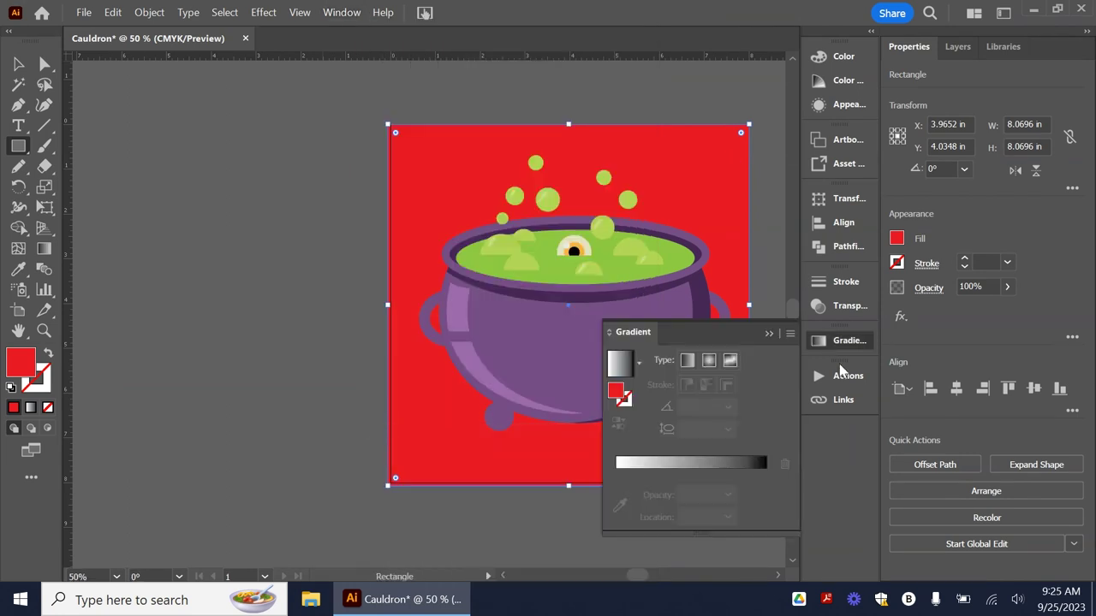
{"action": "left_click", "coordinate": [676, 465]}
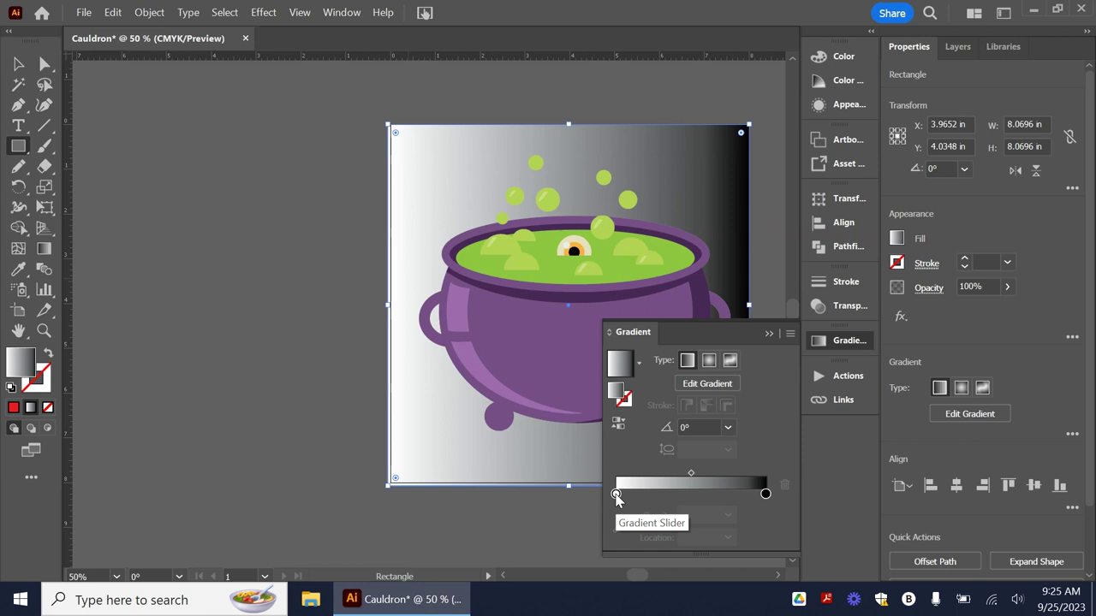
{"action": "left_click", "coordinate": [616, 495]}
{"action": "double_click", "coordinate": [616, 494]}
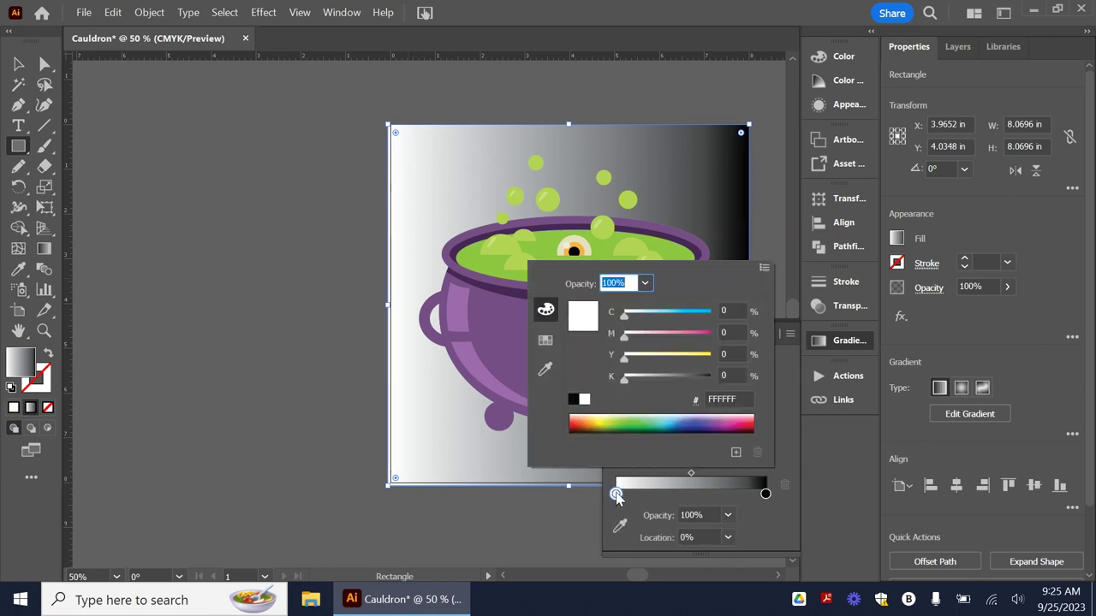
{"action": "left_click", "coordinate": [586, 422]}
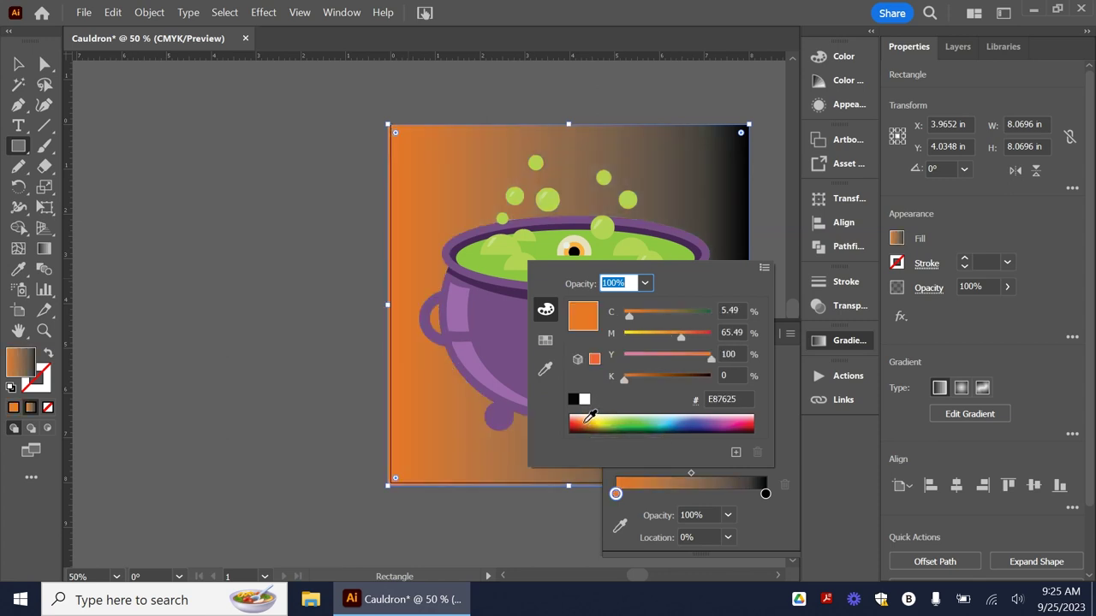
Set the end color stop of the background gradient to dark blue (444EA1).
{"action": "left_click", "coordinate": [765, 495]}
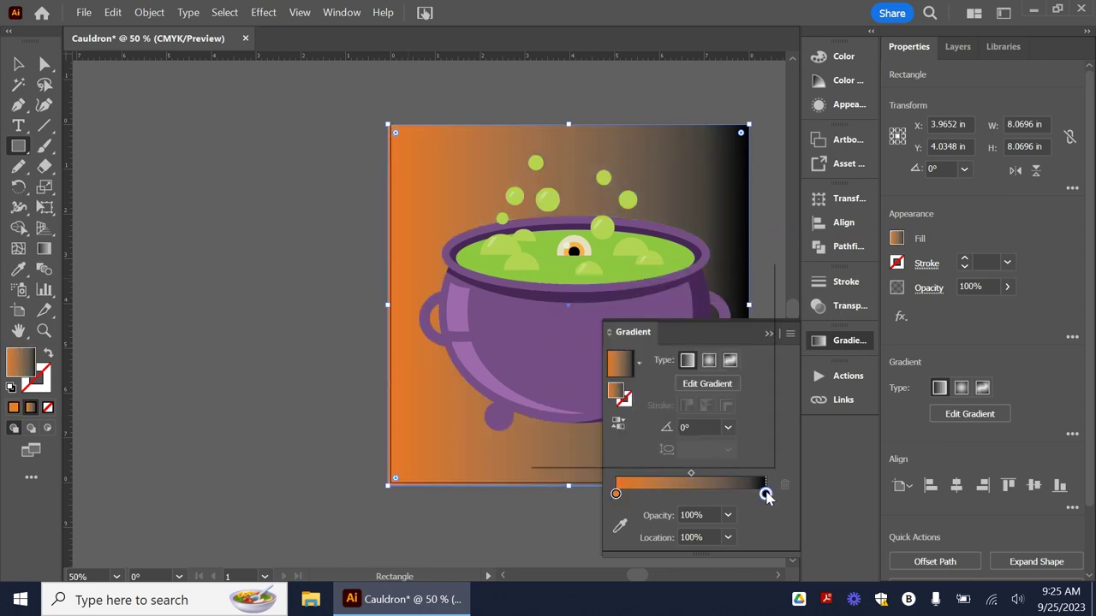
{"action": "double_click", "coordinate": [765, 495]}
{"action": "left_click", "coordinate": [697, 411]}
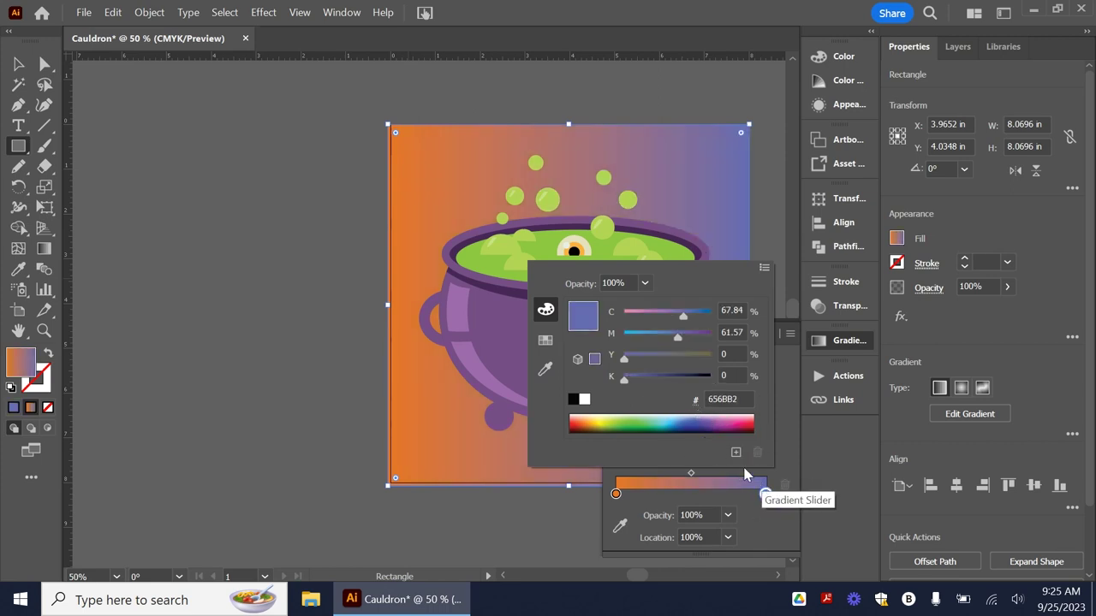
{"action": "left_click", "coordinate": [704, 416]}
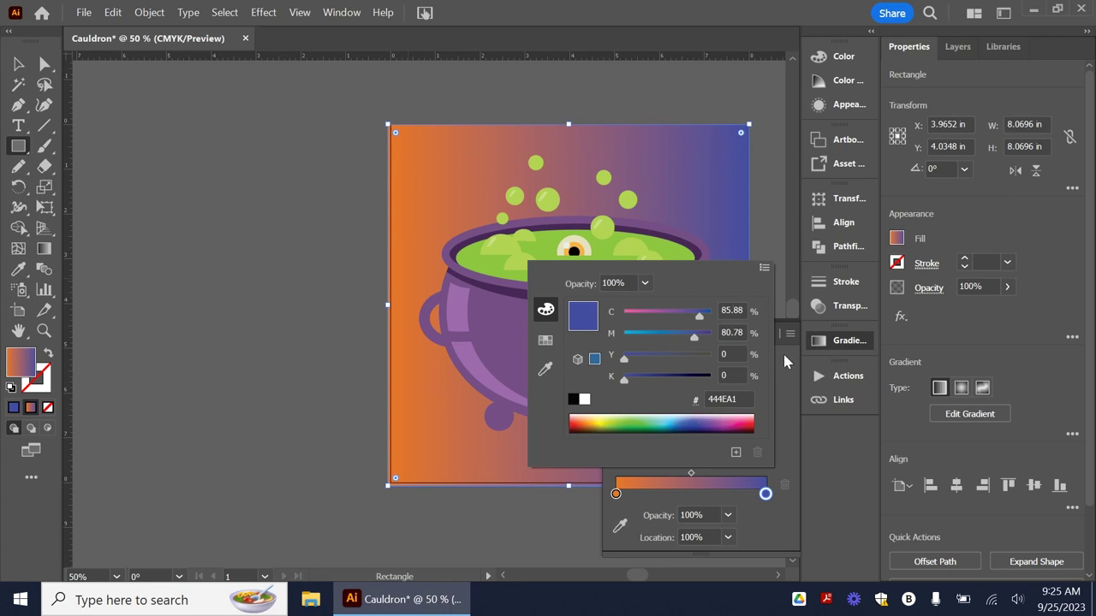
{"action": "left_click", "coordinate": [784, 404]}
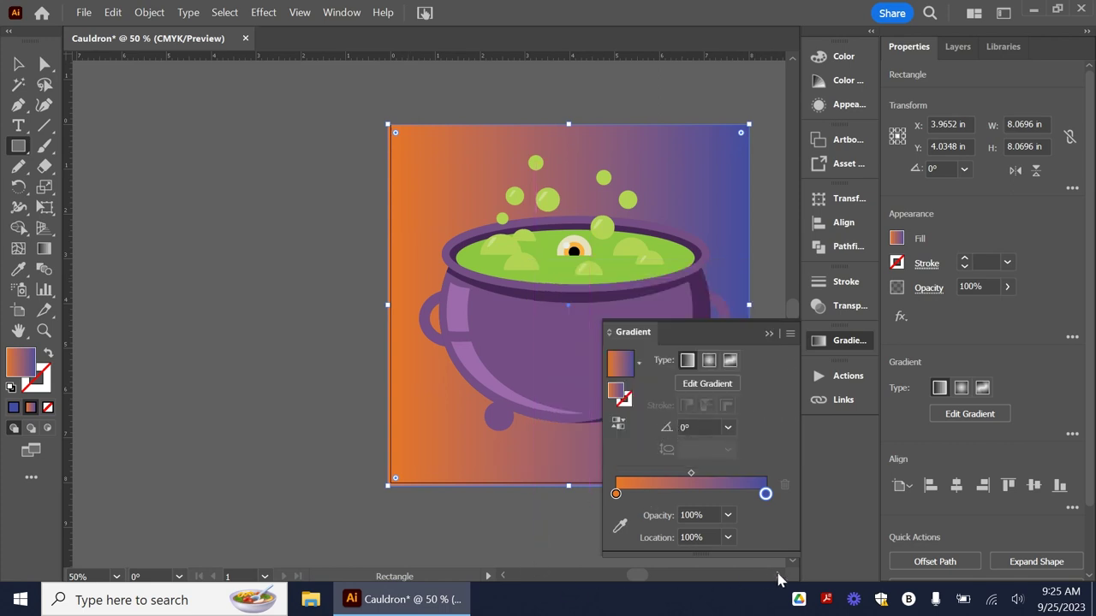
Try the background's linear gradient at angles of 90° and -90°.
{"action": "scroll", "coordinate": [779, 580], "scroll_direction": "right", "scroll_amount": 5}
{"action": "left_click", "coordinate": [728, 427]}
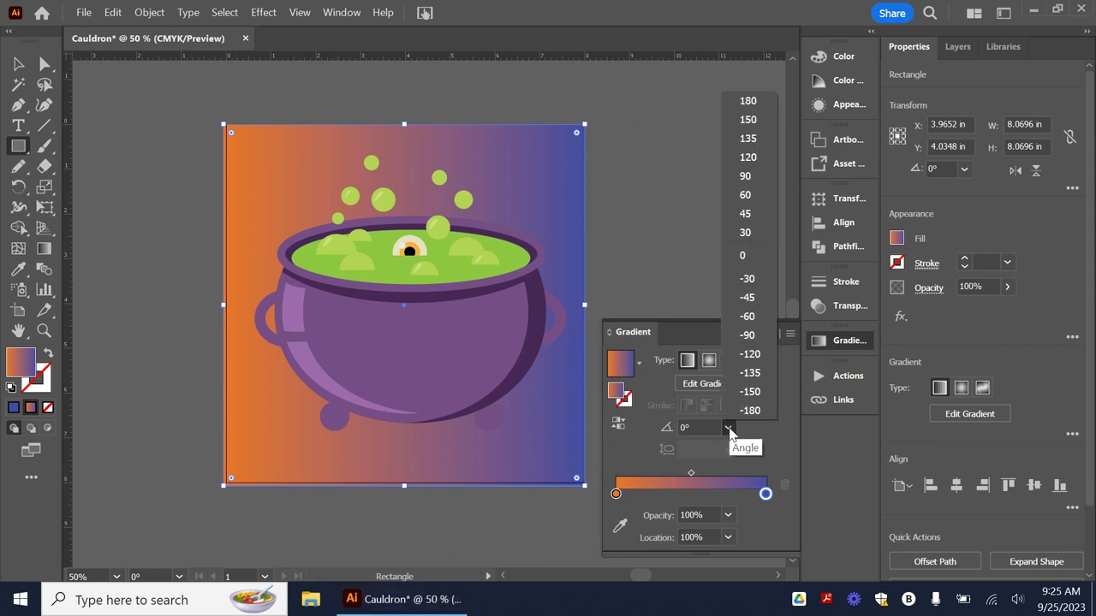
{"action": "left_click", "coordinate": [747, 174]}
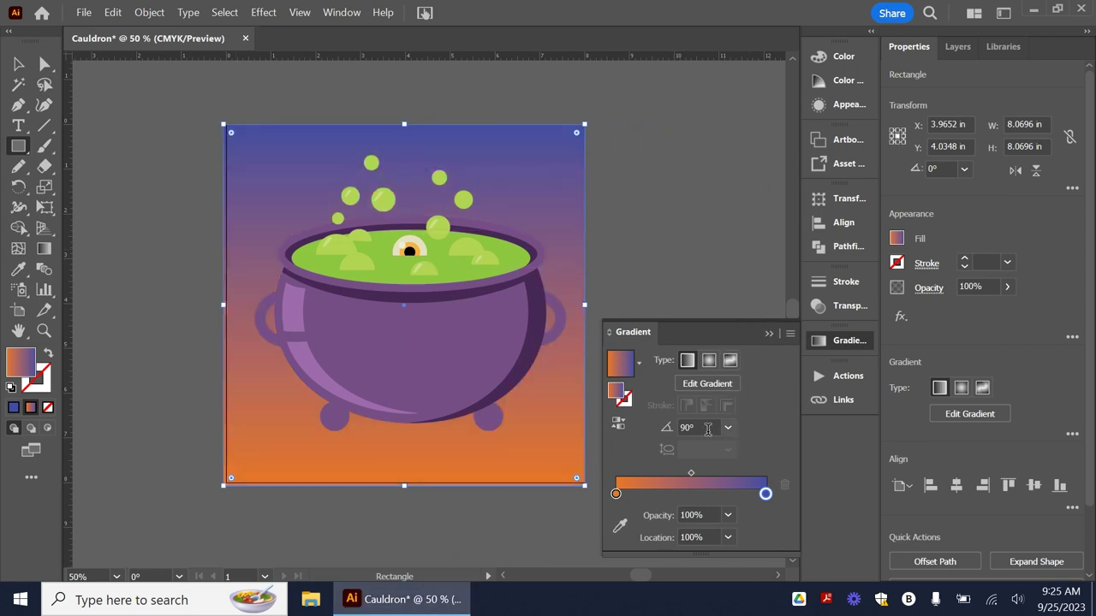
{"action": "left_click", "coordinate": [727, 427]}
{"action": "left_click", "coordinate": [762, 336]}
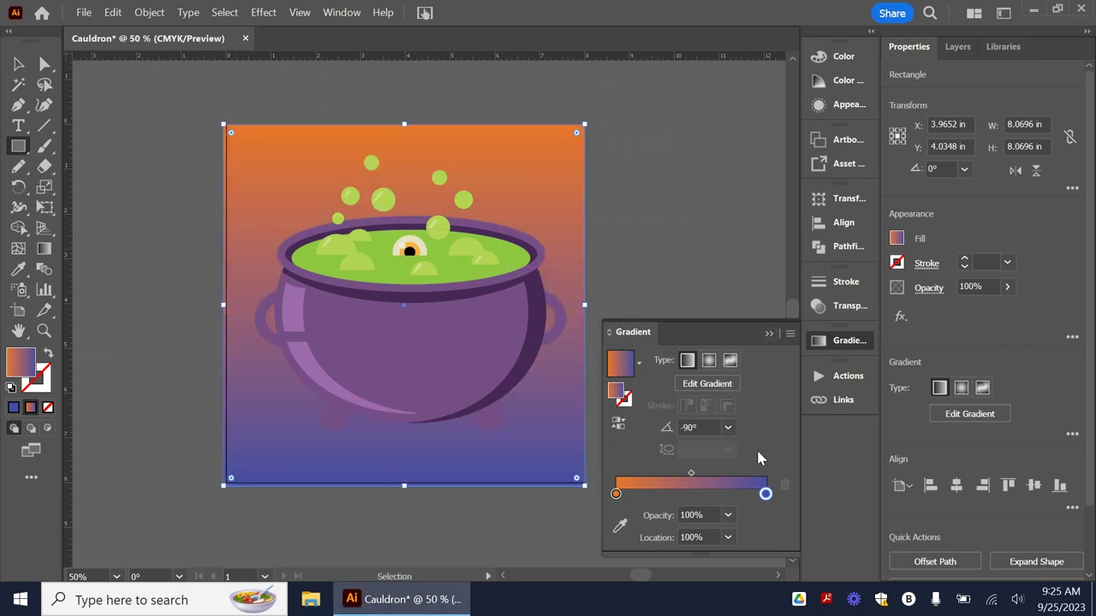
{"action": "left_click", "coordinate": [728, 427]}
{"action": "left_click", "coordinate": [727, 427]}
Change the background gradient to radial, try angles such as -90° and 120°, and return the angle to 0°.
{"action": "left_click", "coordinate": [709, 360]}
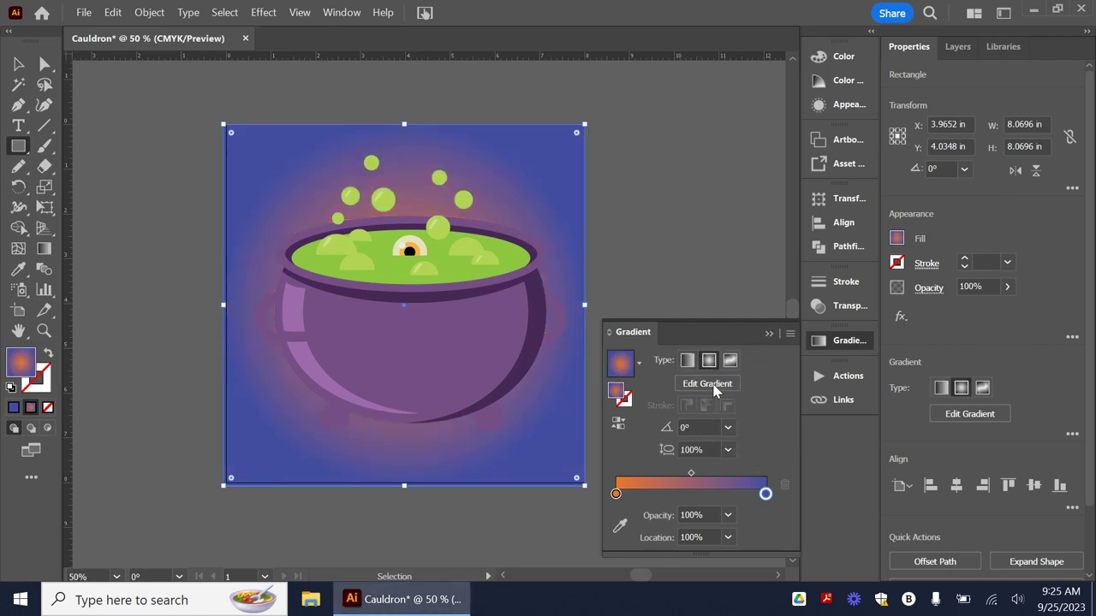
{"action": "left_click", "coordinate": [727, 427]}
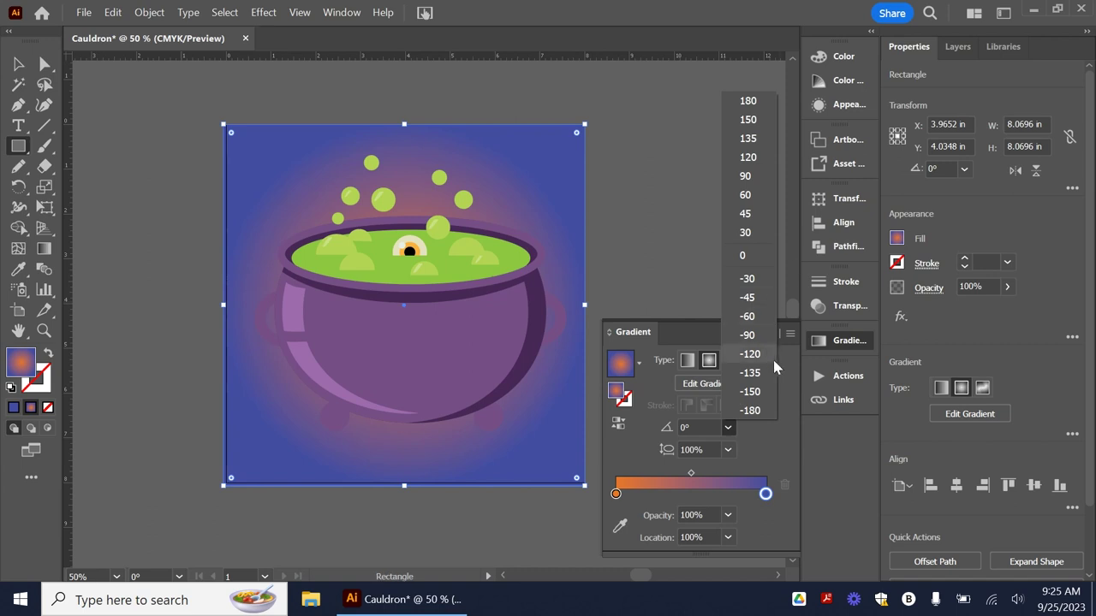
{"action": "left_click", "coordinate": [760, 341]}
{"action": "left_click", "coordinate": [727, 449]}
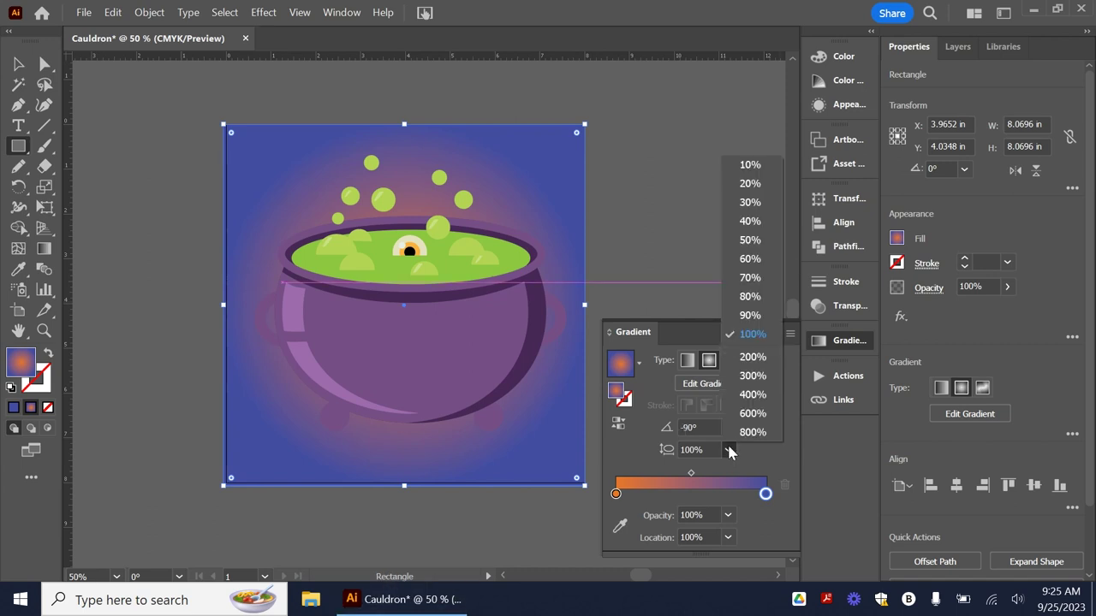
{"action": "left_click", "coordinate": [785, 460]}
{"action": "left_click", "coordinate": [727, 427]}
{"action": "left_click", "coordinate": [753, 170]}
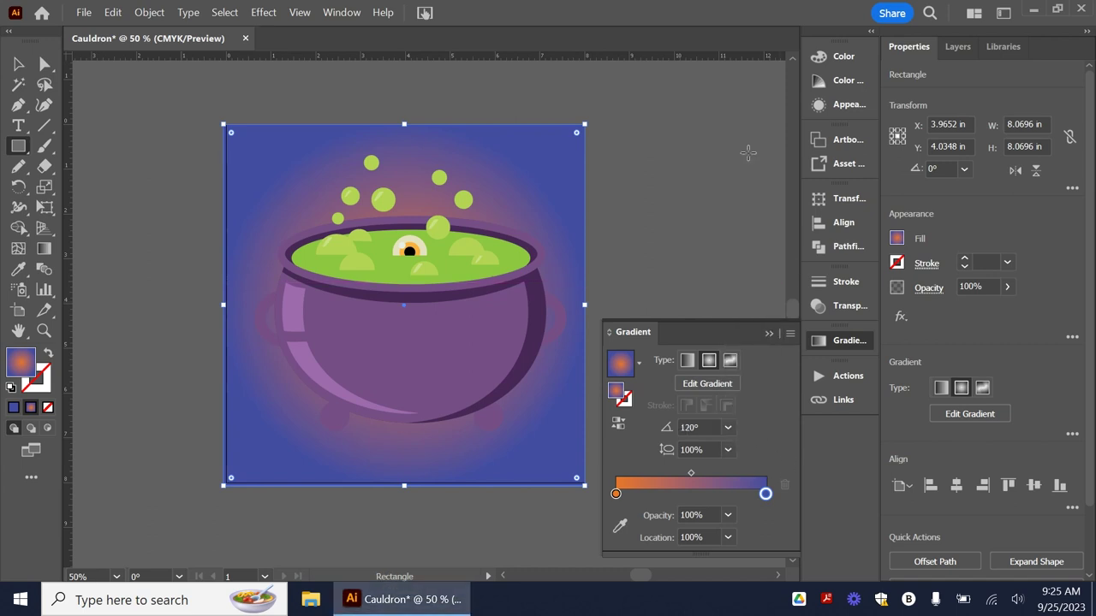
{"action": "left_click", "coordinate": [728, 427]}
{"action": "left_click", "coordinate": [744, 103]}
{"action": "left_click", "coordinate": [728, 428]}
{"action": "left_click", "coordinate": [757, 379]}
{"action": "left_click", "coordinate": [727, 427]}
{"action": "left_click", "coordinate": [749, 257]}
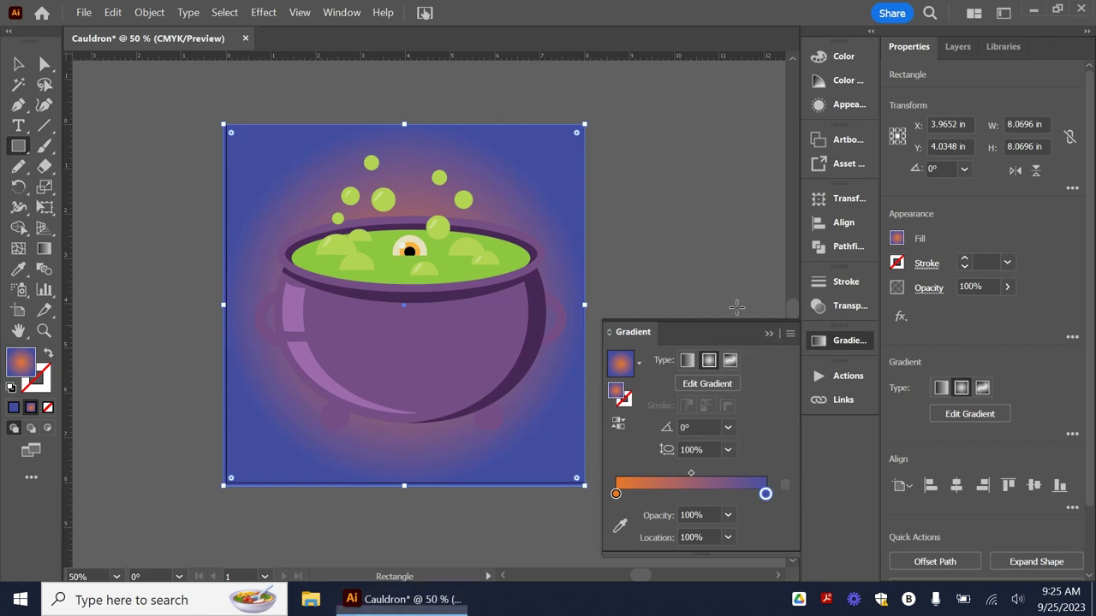
Stretch the background's radial gradient by trying a 400% aspect ratio and settling on 600%.
{"action": "left_click", "coordinate": [729, 450]}
{"action": "left_click", "coordinate": [759, 394]}
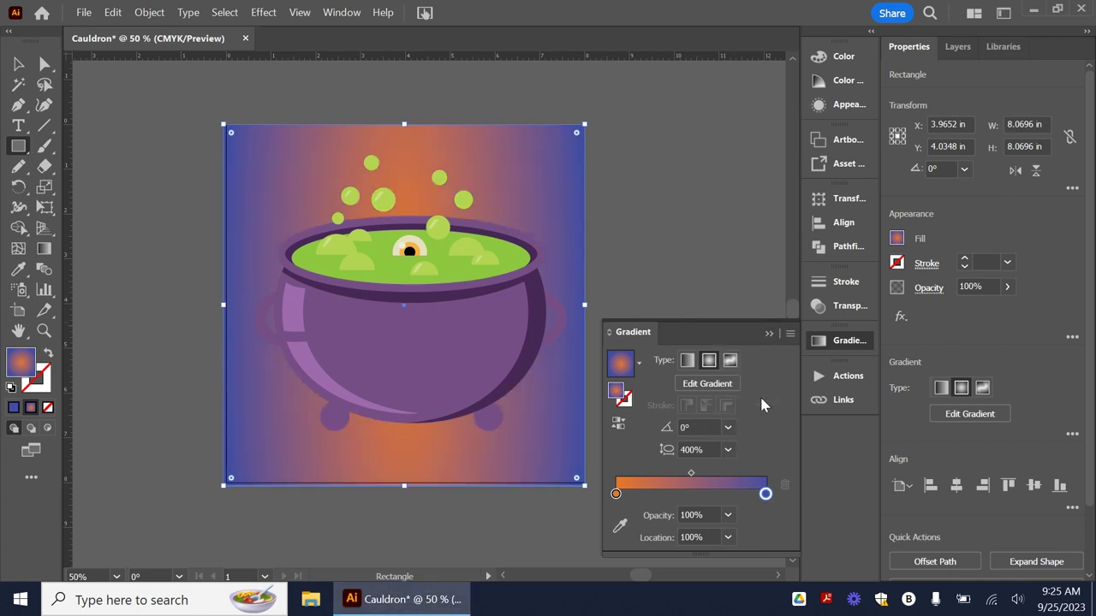
{"action": "left_click", "coordinate": [729, 450]}
{"action": "left_click", "coordinate": [753, 394]}
{"action": "left_click", "coordinate": [729, 449]}
{"action": "left_click", "coordinate": [752, 413]}
Change the outer color stop of the background gradient to pink (EE4C9B) and deselect the rectangle.
{"action": "double_click", "coordinate": [766, 496]}
{"action": "left_click", "coordinate": [743, 423]}
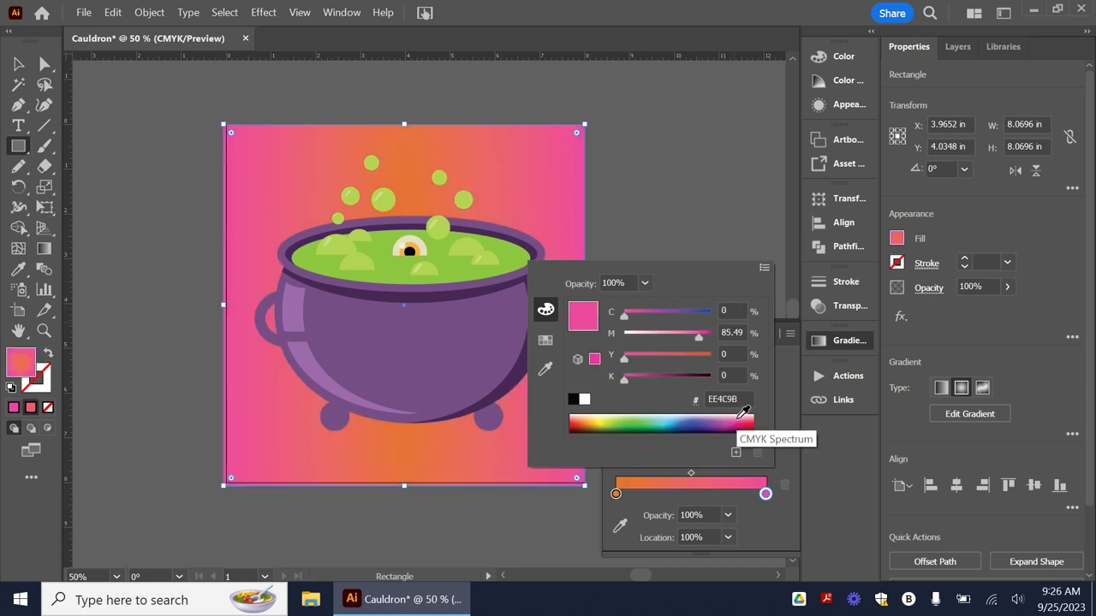
{"action": "left_click", "coordinate": [615, 494]}
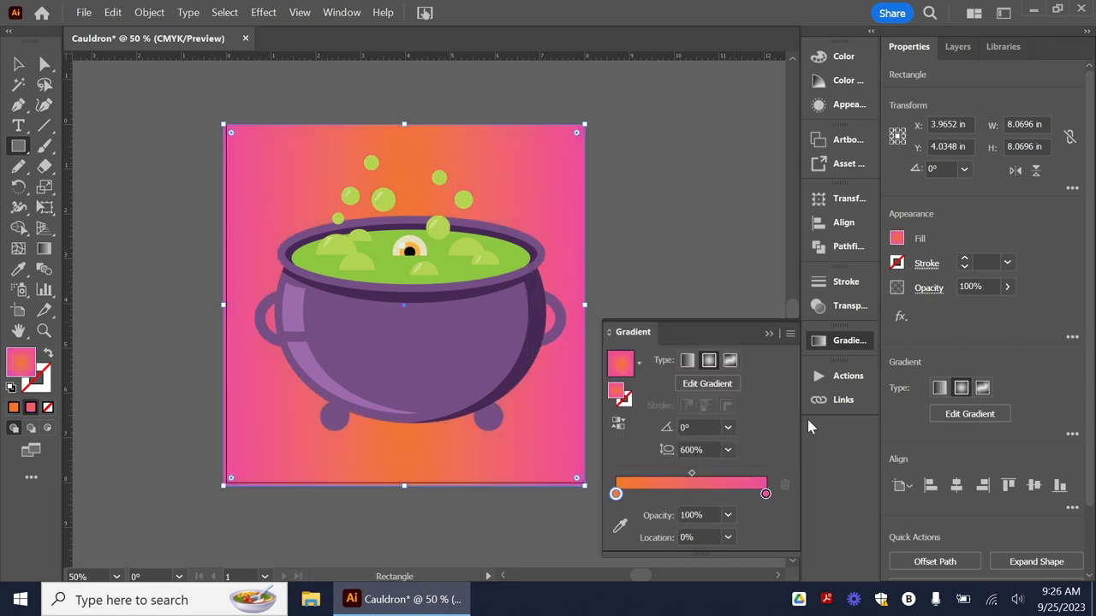
{"action": "left_click", "coordinate": [768, 333]}
{"action": "left_click", "coordinate": [18, 63]}
{"action": "left_click", "coordinate": [163, 112]}
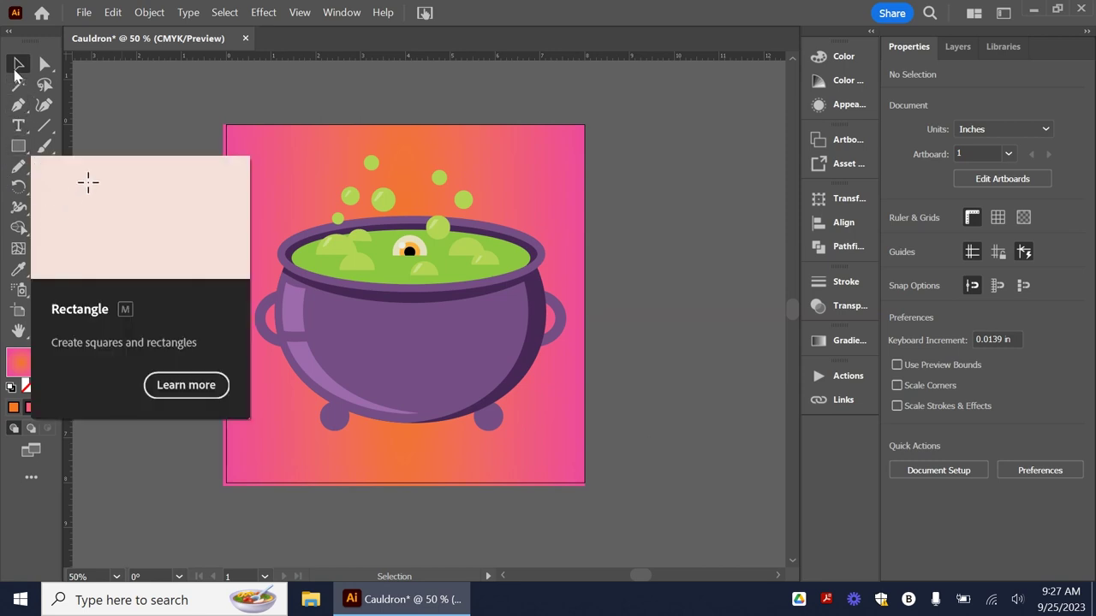
Draw an ellipse about 6.2 in wide and 1.6 in high over the cauldron's feet and fill it with black.
{"action": "left_click_drag", "start_coordinate": [18, 145], "coordinate": [77, 191]}
{"action": "left_click_drag", "start_coordinate": [267, 383], "coordinate": [548, 454]}
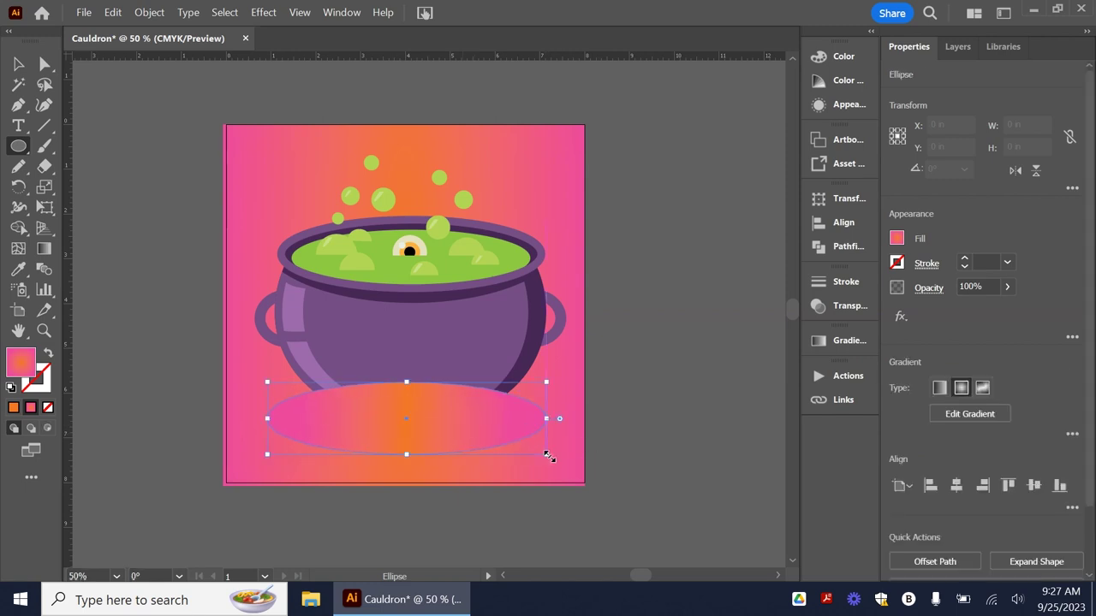
{"action": "left_click", "coordinate": [896, 239]}
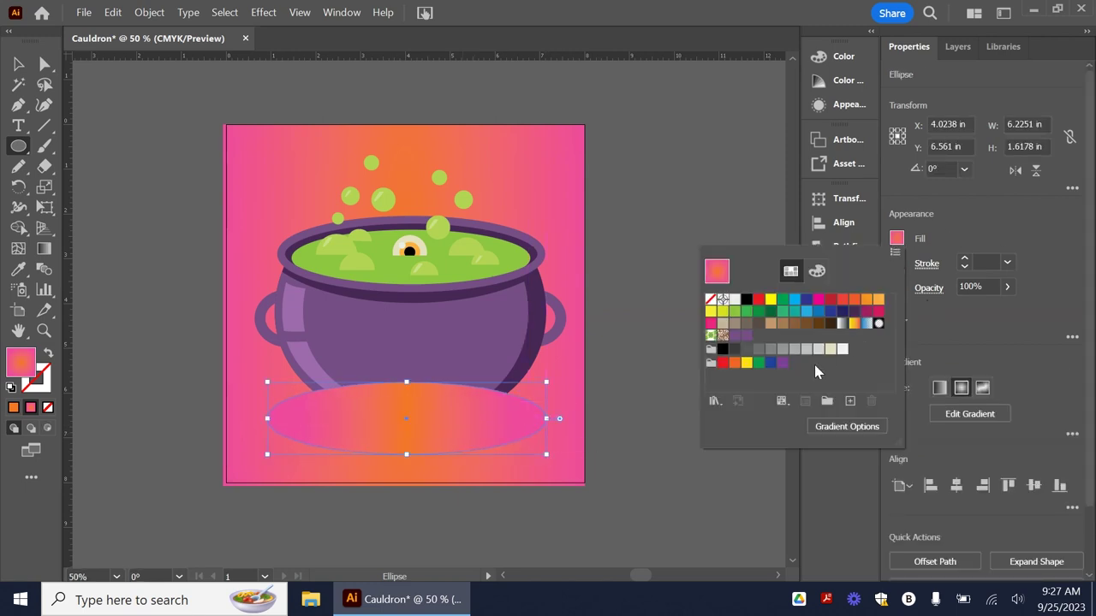
{"action": "left_click", "coordinate": [745, 349]}
{"action": "left_click", "coordinate": [759, 349]}
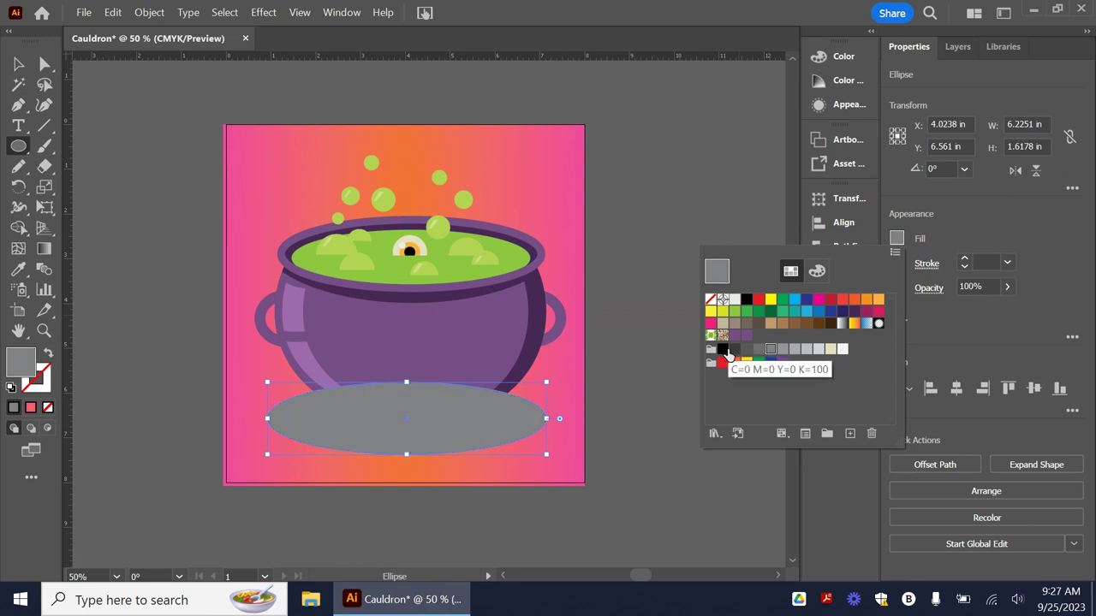
{"action": "left_click", "coordinate": [723, 349]}
Lower the black ellipse's opacity to 60% and nudge it slightly to the right.
{"action": "left_click", "coordinate": [1001, 287]}
{"action": "left_click_drag", "start_coordinate": [1006, 310], "coordinate": [978, 318]}
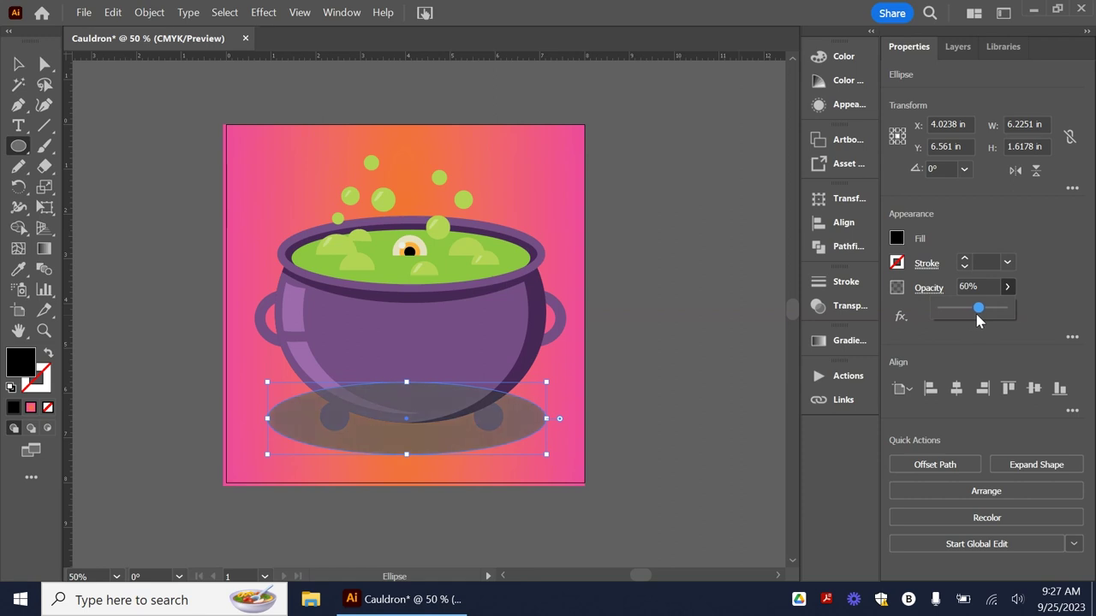
{"action": "key", "text": "v"}
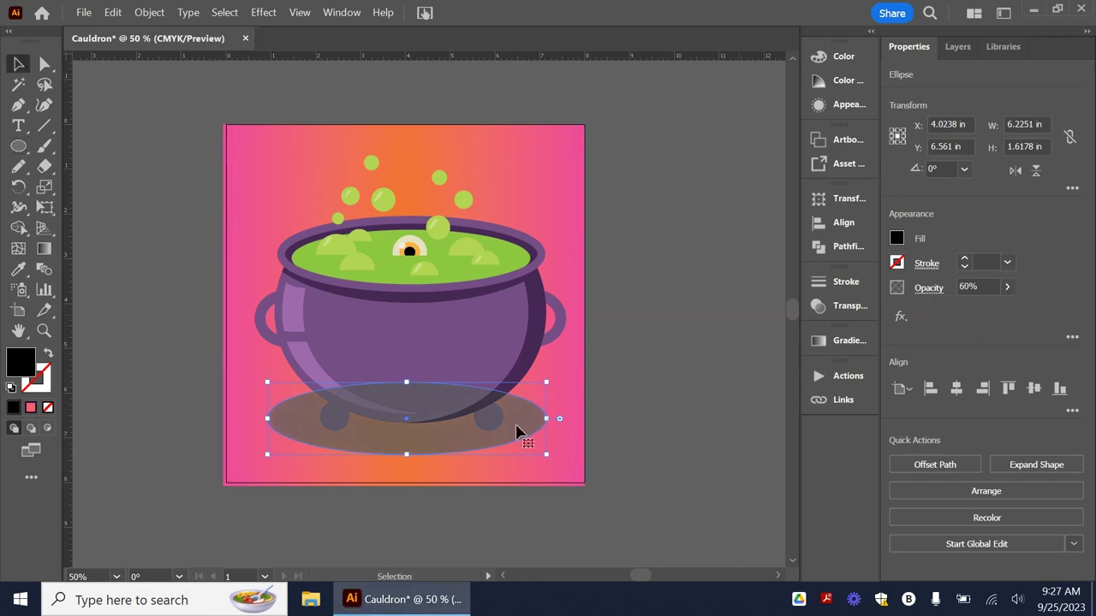
{"action": "left_click_drag", "start_coordinate": [517, 424], "coordinate": [519, 424]}
{"action": "left_click_drag", "start_coordinate": [518, 430], "coordinate": [521, 431]}
Send the ellipse to the back, send the gradient background rectangle behind it, and deselect.
{"action": "right_click", "coordinate": [527, 437]}
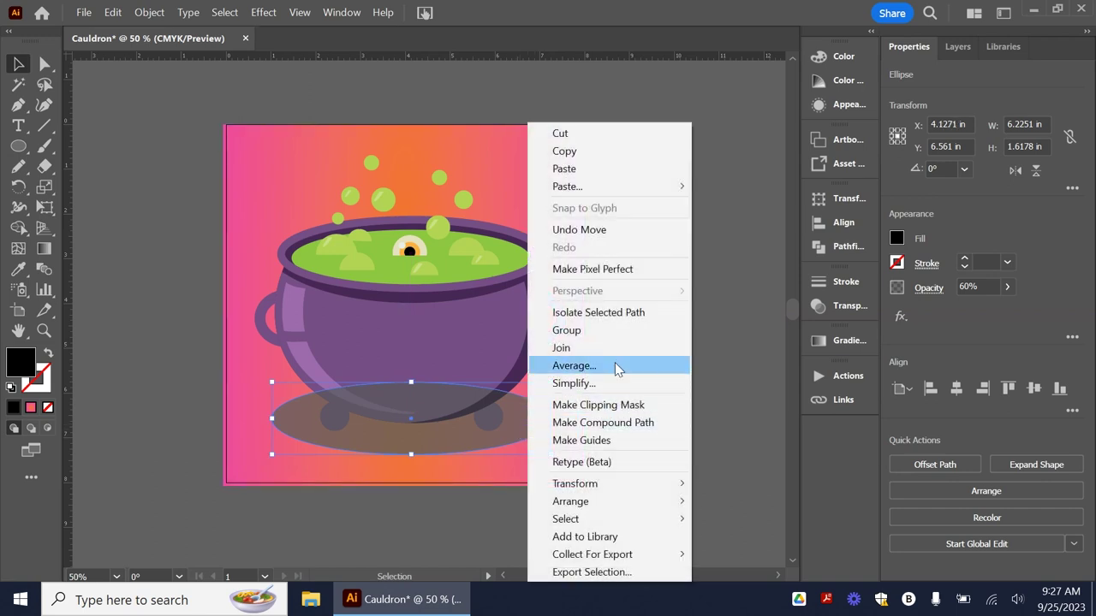
{"action": "mouse_move", "coordinate": [595, 501]}
{"action": "left_click", "coordinate": [729, 555]}
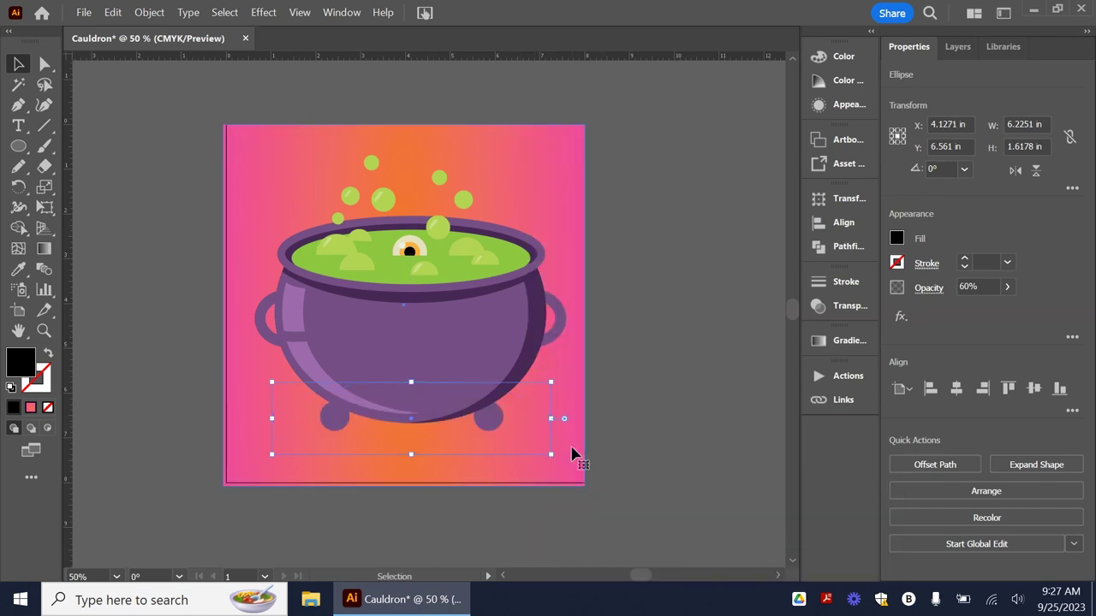
{"action": "right_click", "coordinate": [573, 453]}
{"action": "mouse_move", "coordinate": [645, 385]}
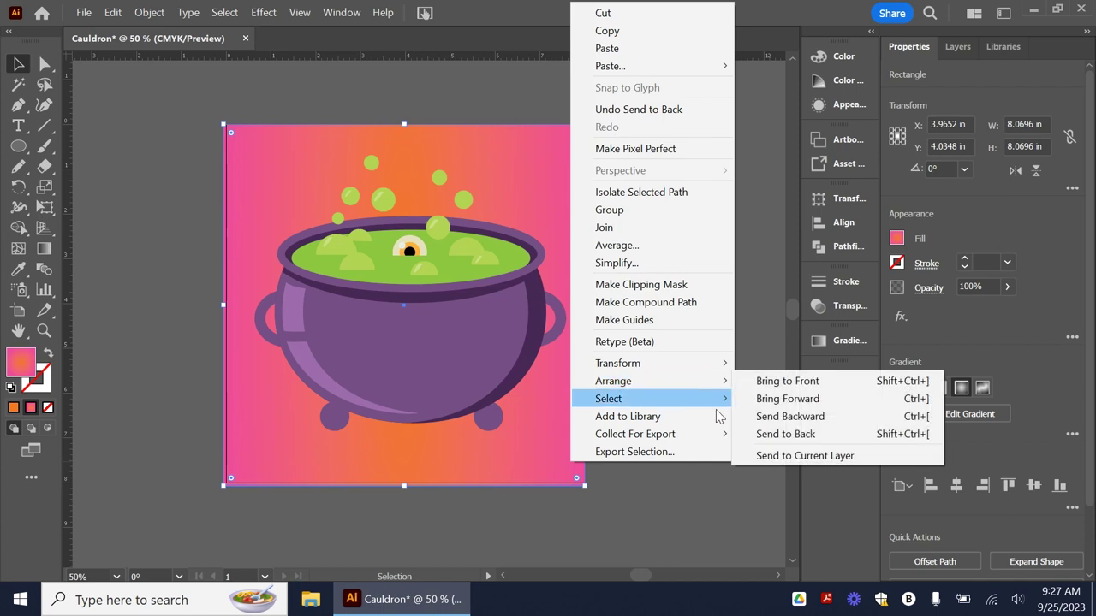
{"action": "left_click", "coordinate": [733, 431]}
{"action": "left_click", "coordinate": [641, 519]}
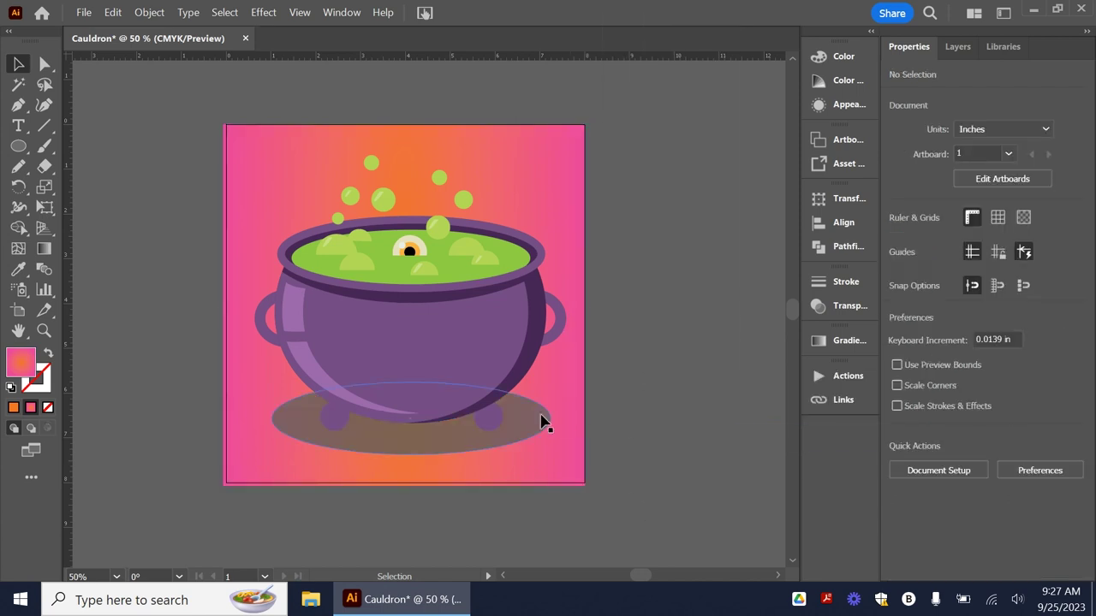
Shrink the shadow ellipse to about 5.9 by 1.5 in and reposition it under the cauldron's feet.
{"action": "left_click_drag", "start_coordinate": [533, 425], "coordinate": [553, 432]}
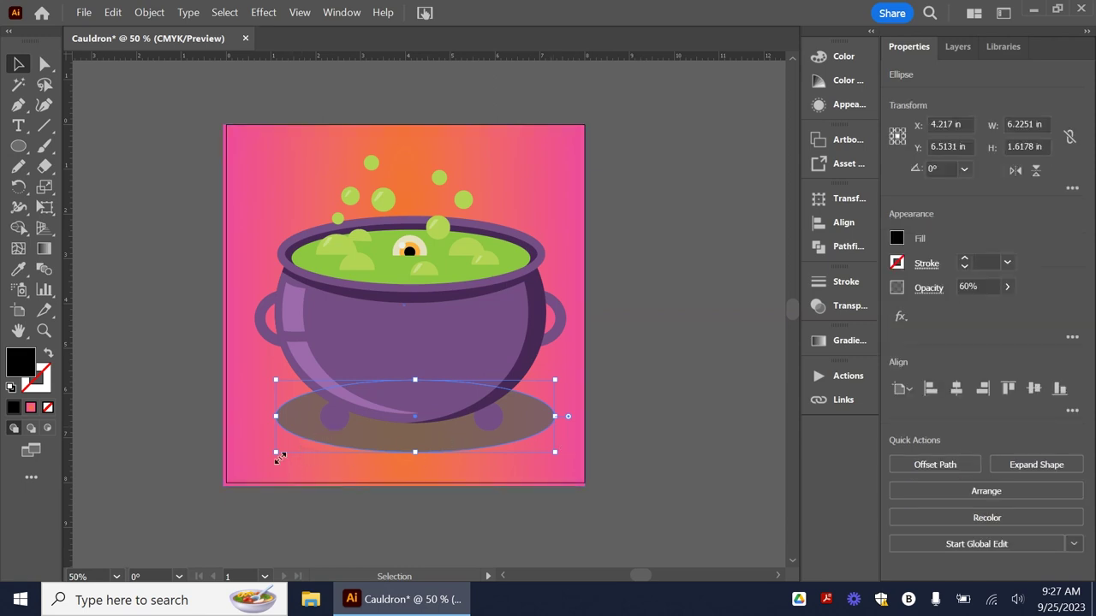
{"action": "left_click_drag", "start_coordinate": [276, 452], "coordinate": [289, 451]}
{"action": "left_click_drag", "start_coordinate": [531, 411], "coordinate": [520, 411]}
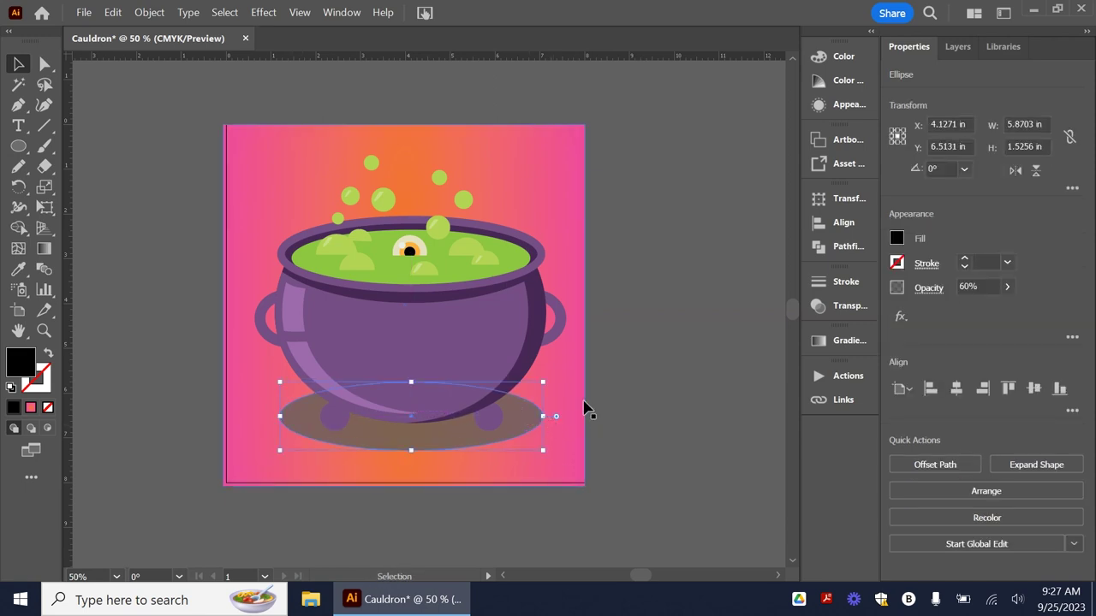
Raise the shadow ellipse's opacity to 94% and change its fill to dark gray.
{"action": "left_click", "coordinate": [896, 238]}
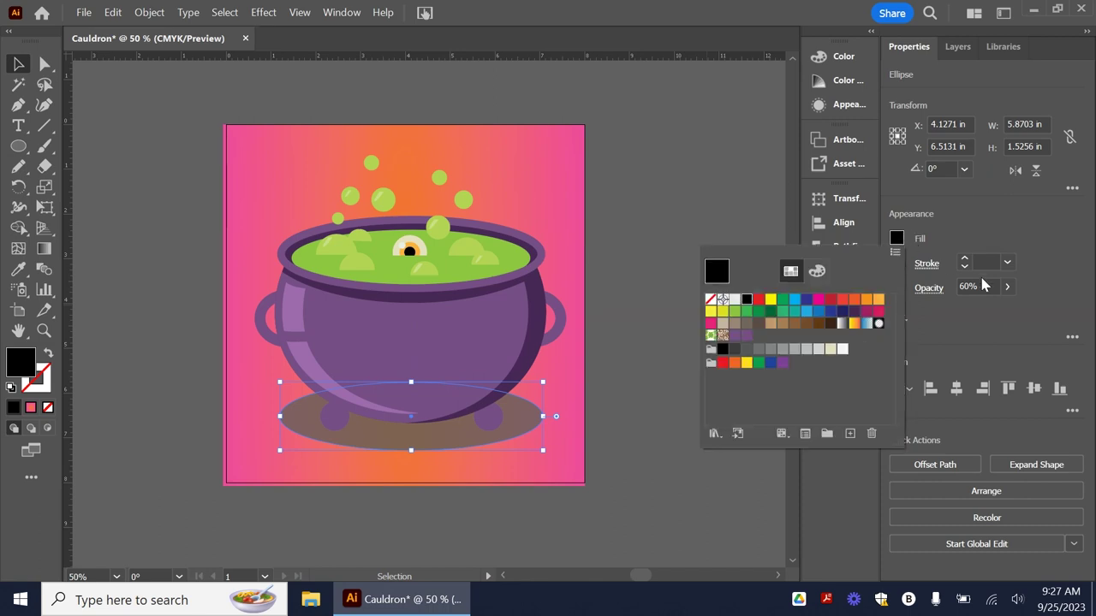
{"action": "left_click", "coordinate": [1007, 286]}
{"action": "left_click", "coordinate": [1006, 287]}
{"action": "left_click_drag", "start_coordinate": [978, 308], "coordinate": [998, 308]}
{"action": "left_click", "coordinate": [896, 239]}
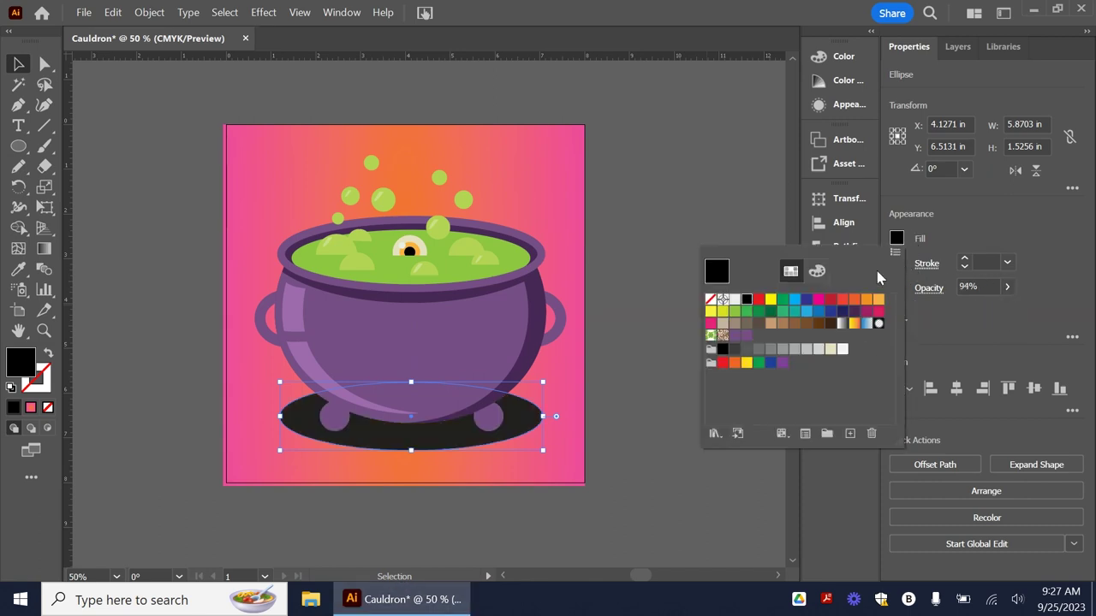
{"action": "left_click", "coordinate": [734, 350]}
{"action": "left_click", "coordinate": [651, 494]}
Nudge the gray ellipse slightly to the right beneath the cauldron and deselect it.
{"action": "left_click", "coordinate": [616, 418]}
{"action": "mouse_move", "coordinate": [443, 442]}
{"action": "left_mouse_down"}
{"action": "mouse_move", "coordinate": [452, 443]}
{"action": "mouse_move", "coordinate": [440, 442]}
{"action": "left_mouse_up"}
{"action": "left_click", "coordinate": [653, 433]}
{"action": "left_click", "coordinate": [432, 468]}
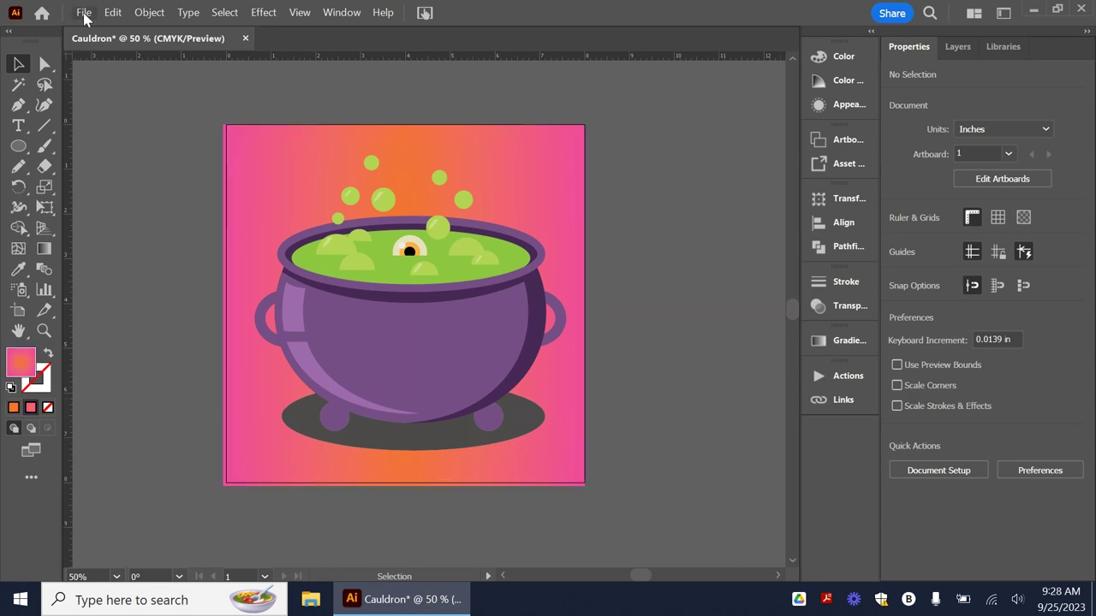
Export the artwork to the Desktop as Cauldron.png in PNG format, using the artboards.
{"action": "left_click", "coordinate": [84, 12]}
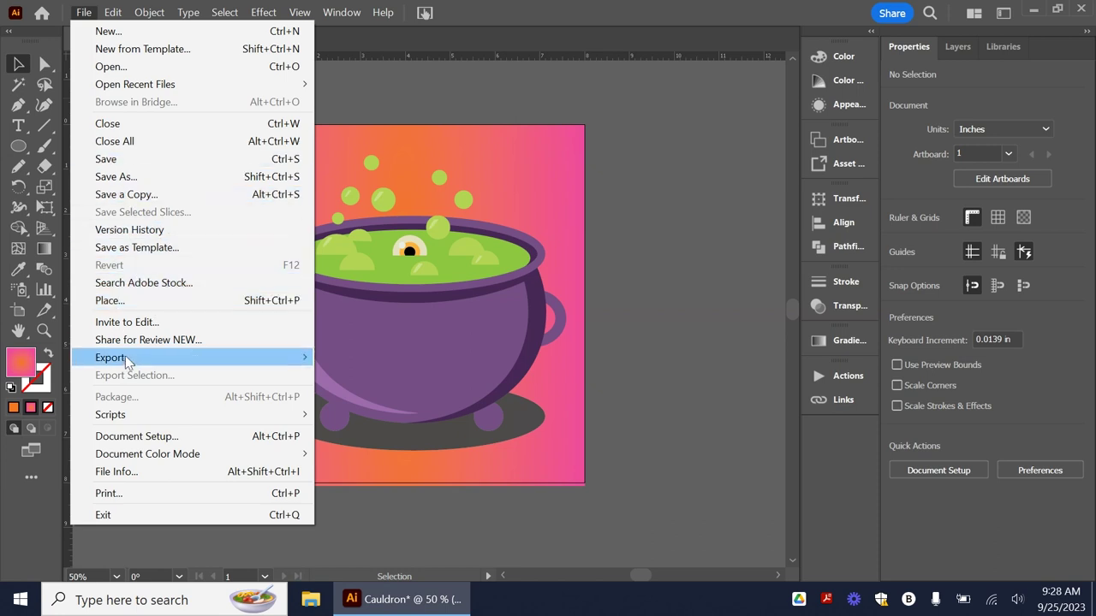
{"action": "mouse_move", "coordinate": [125, 358]}
{"action": "left_click", "coordinate": [333, 374]}
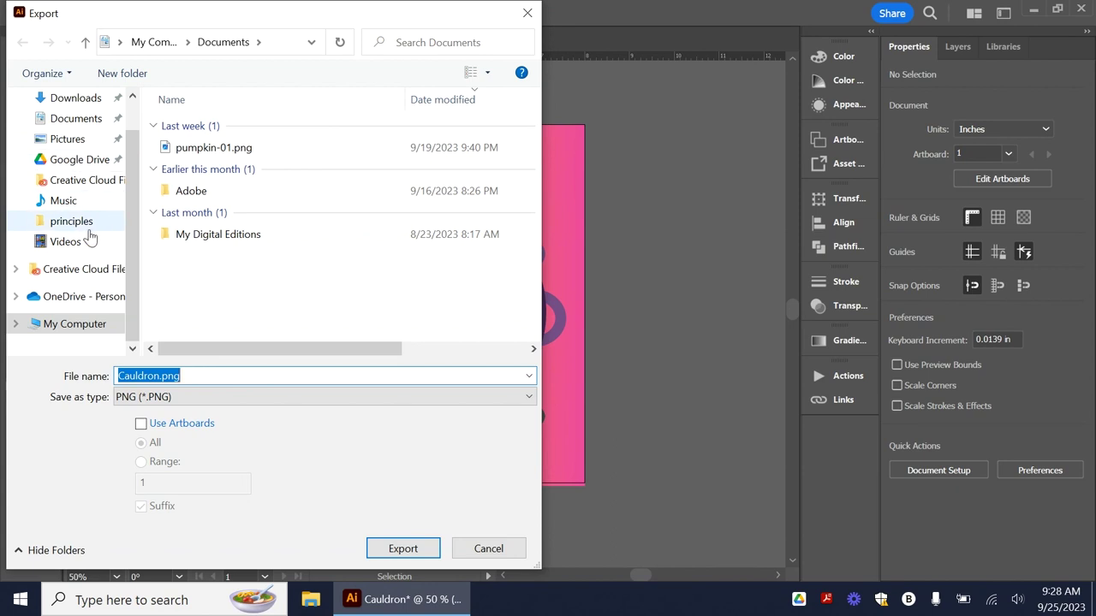
{"action": "scroll", "coordinate": [80, 147], "scroll_direction": "up", "scroll_amount": 1}
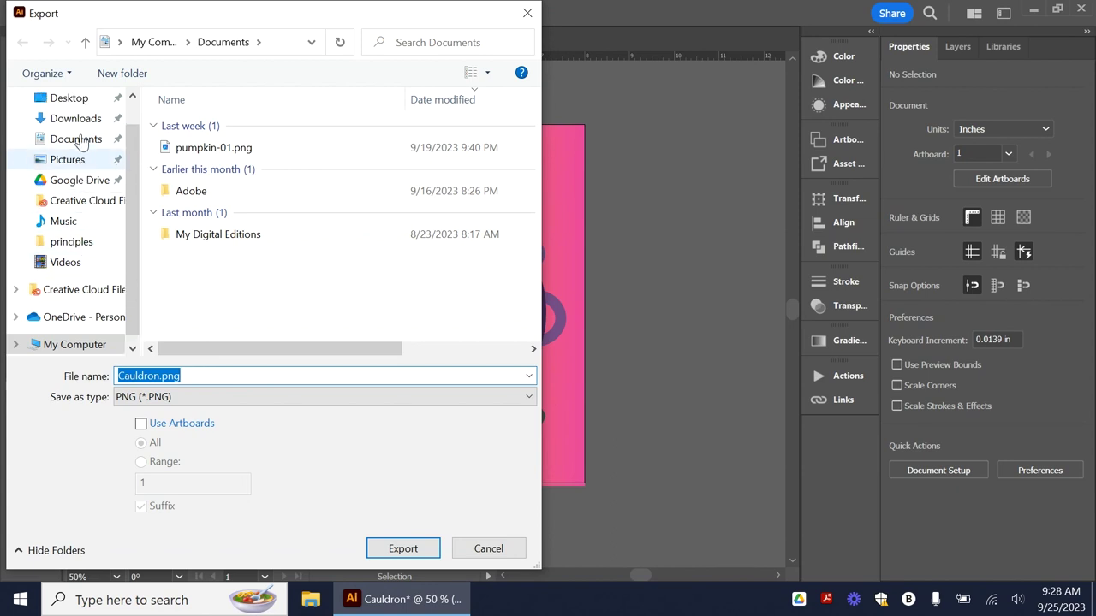
{"action": "left_click", "coordinate": [76, 122]}
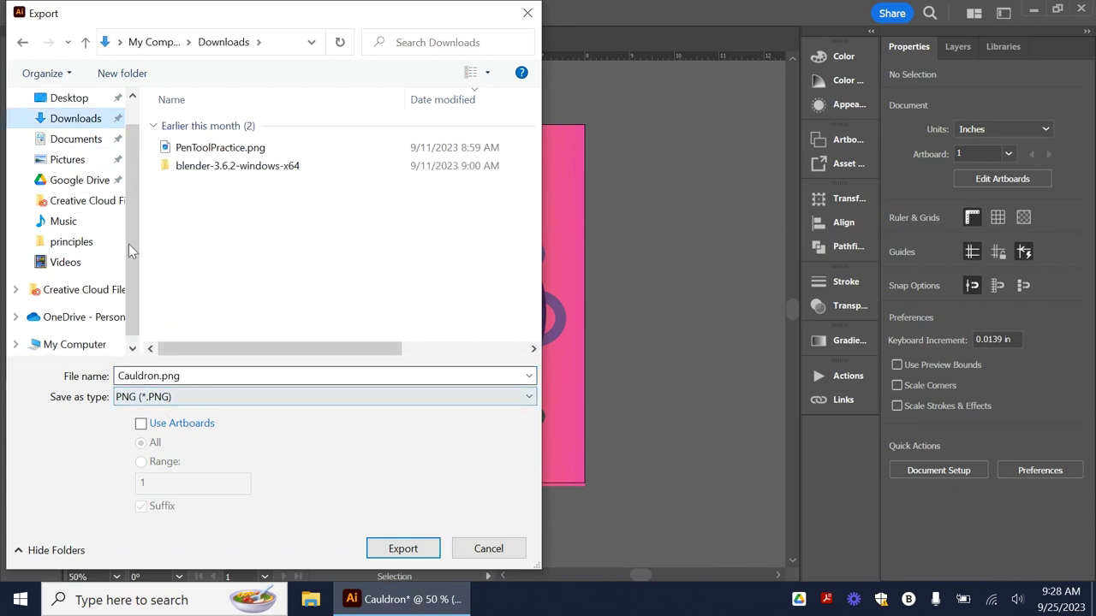
{"action": "left_click", "coordinate": [71, 98]}
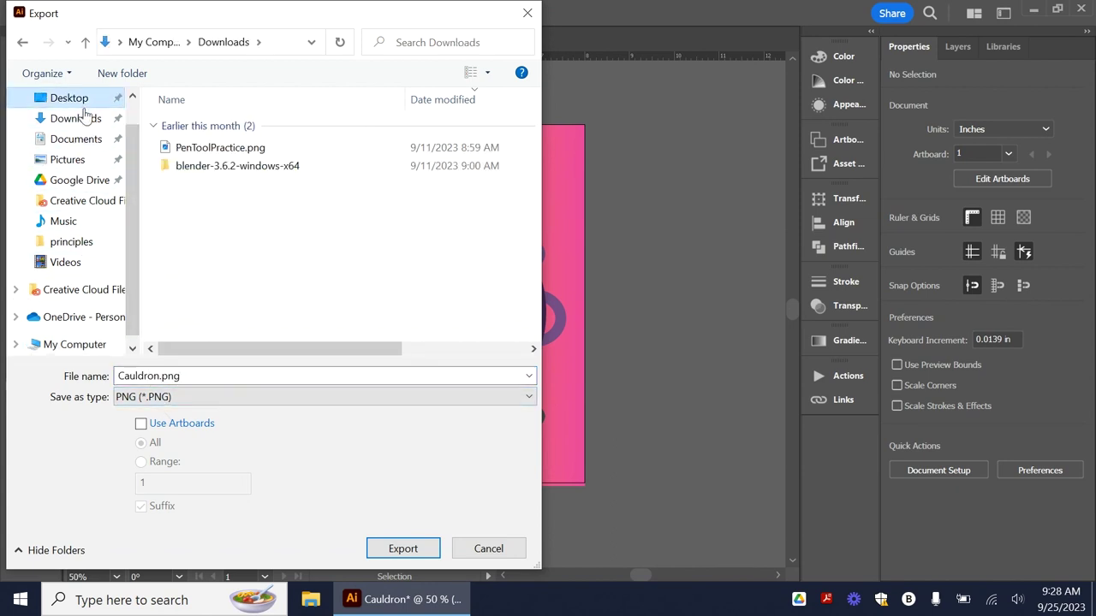
{"action": "left_click", "coordinate": [144, 425]}
{"action": "left_click", "coordinate": [403, 549]}
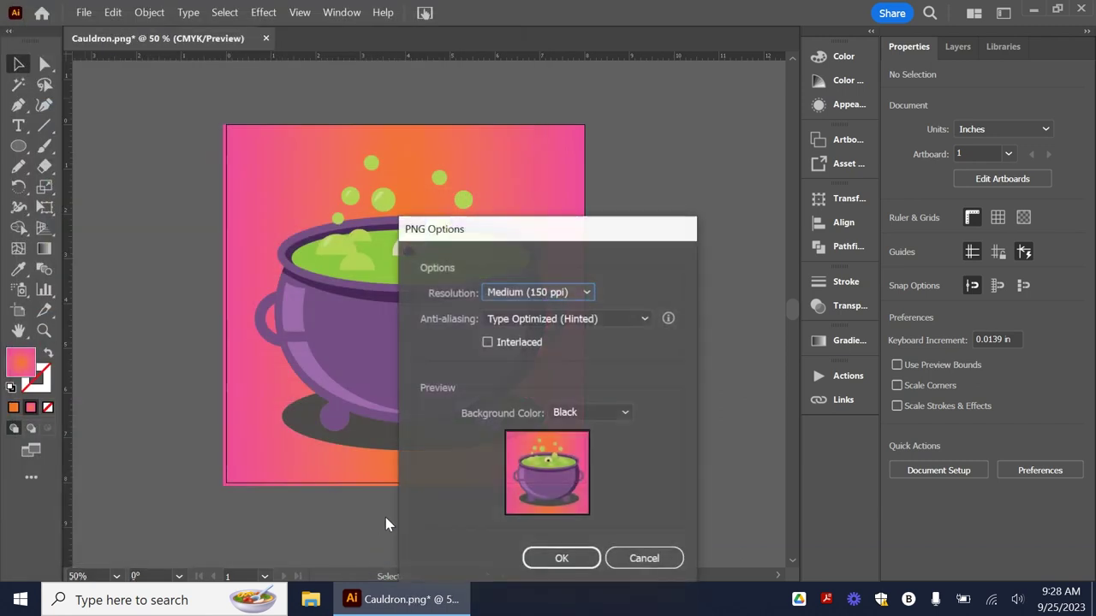
Keep the PNG resolution at Medium (150 ppi) and complete the export.
{"action": "left_click", "coordinate": [560, 294]}
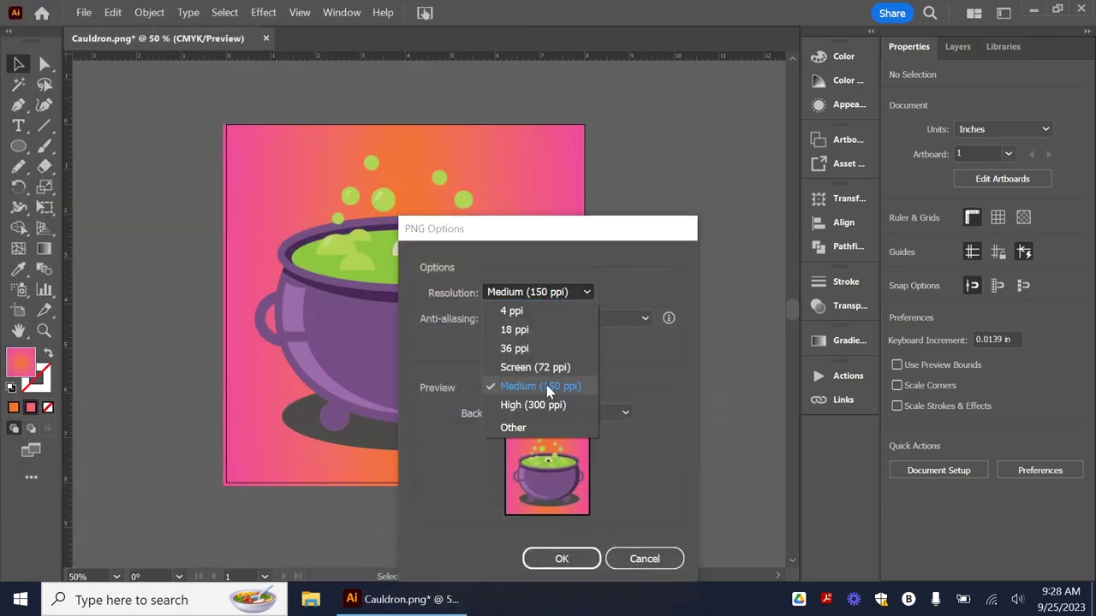
{"action": "left_click", "coordinate": [585, 294]}
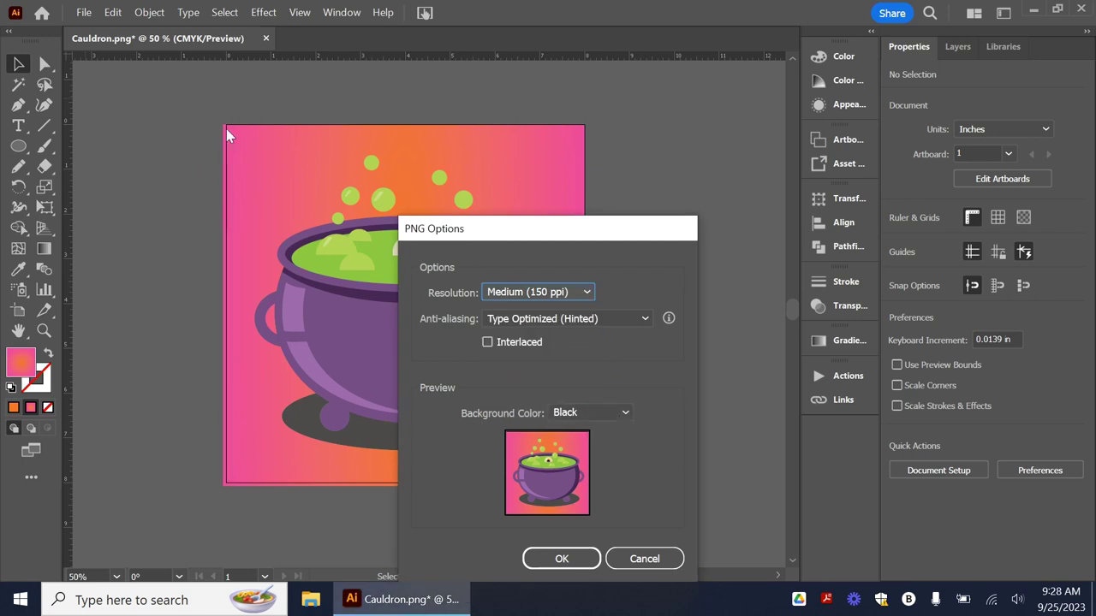
{"action": "left_click", "coordinate": [582, 565]}
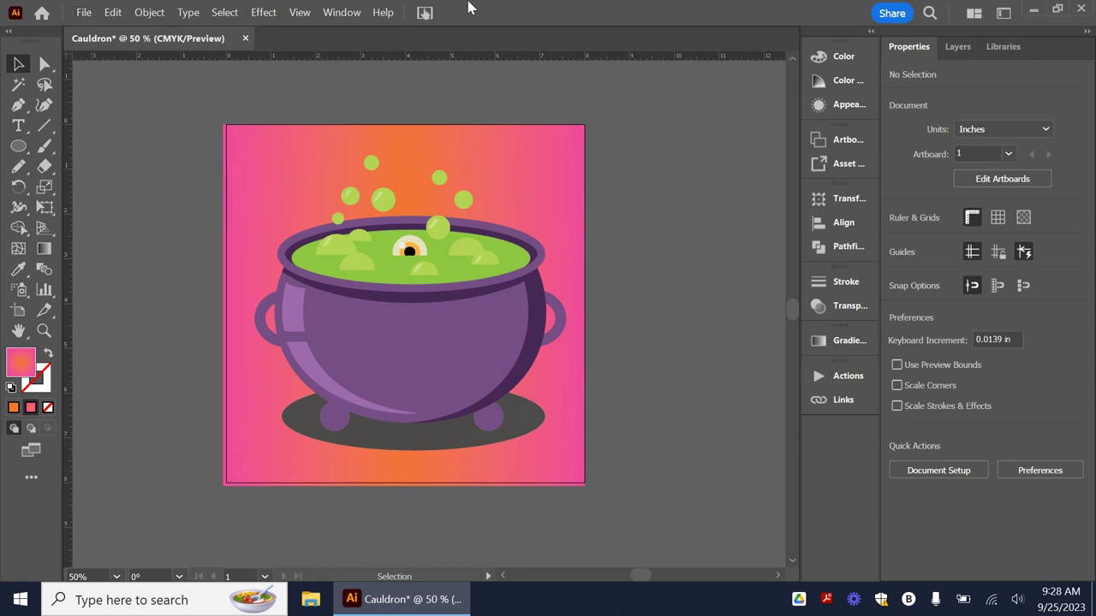
Switch to the desktop and open the exported Cauldron-01.png in the image viewer to check it.
{"action": "left_click", "coordinate": [1034, 9]}
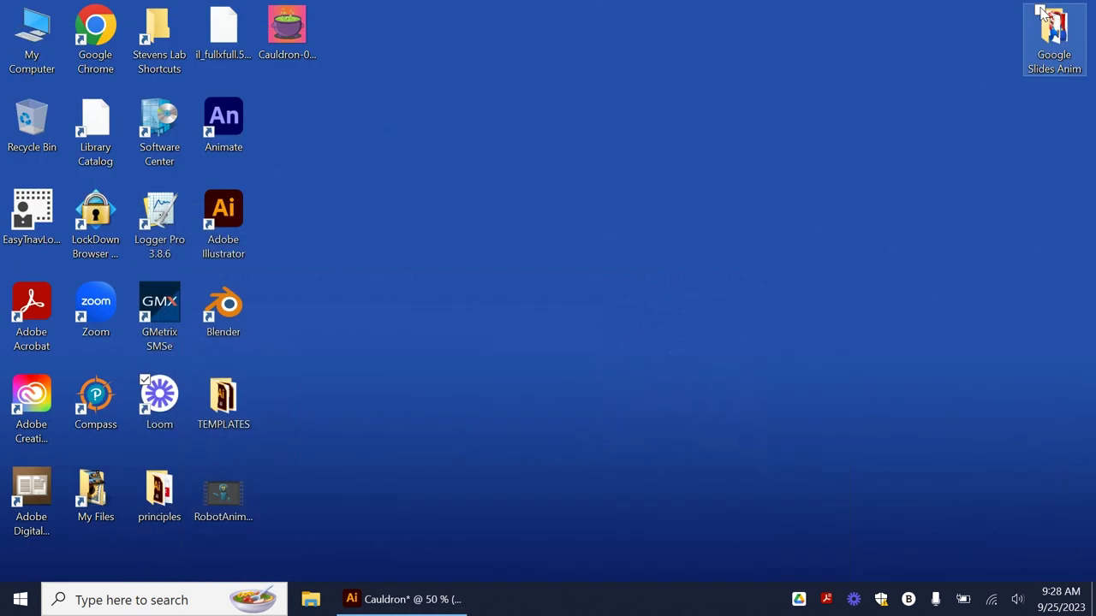
{"action": "double_click", "coordinate": [301, 41]}
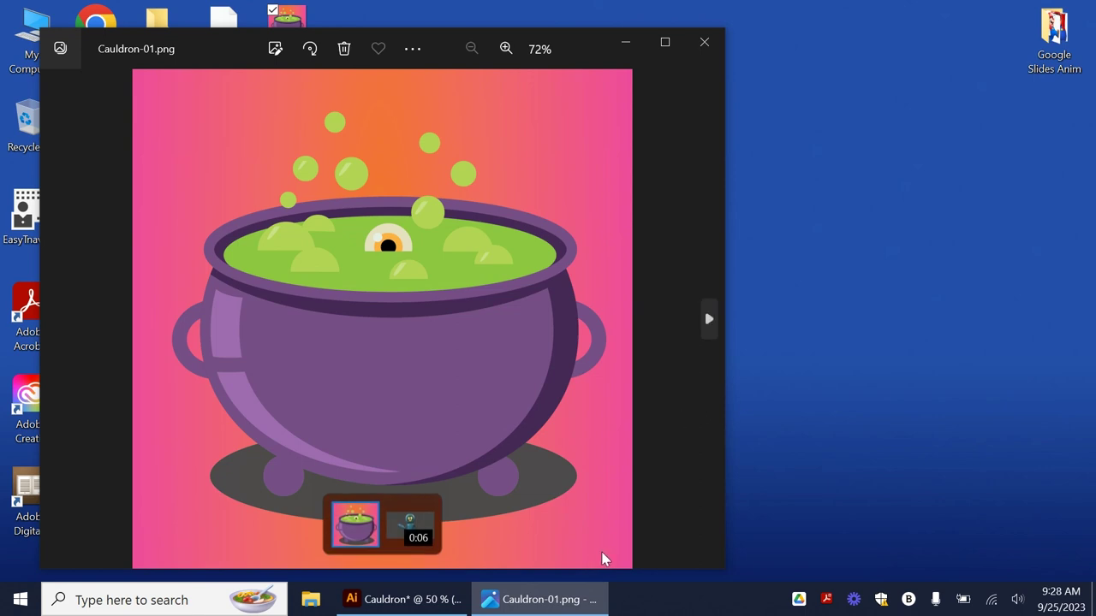
{"action": "left_click_drag", "start_coordinate": [582, 49], "coordinate": [895, 43]}
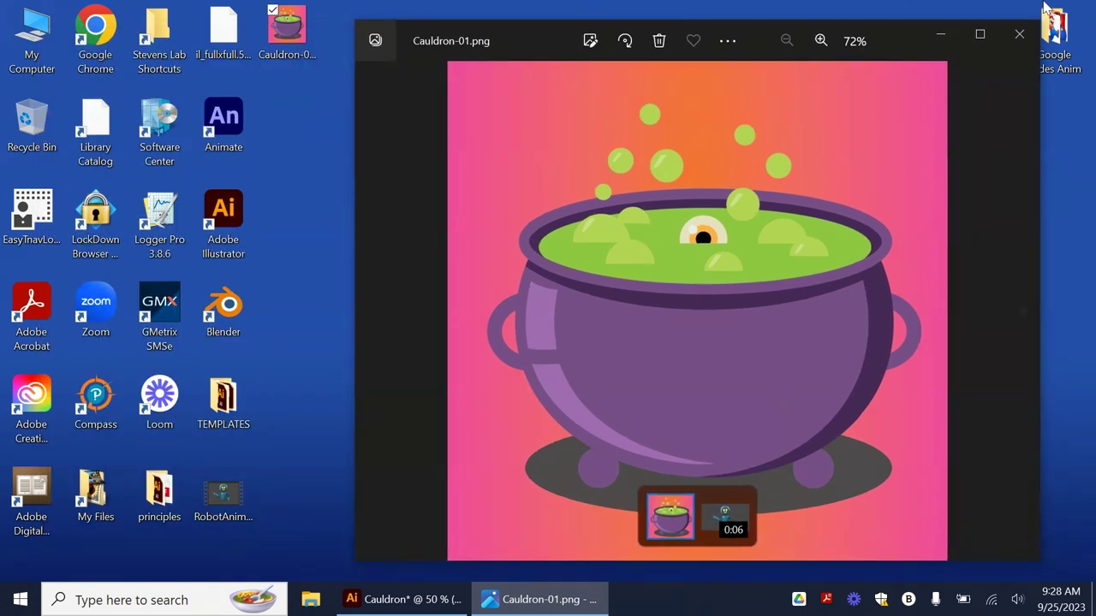